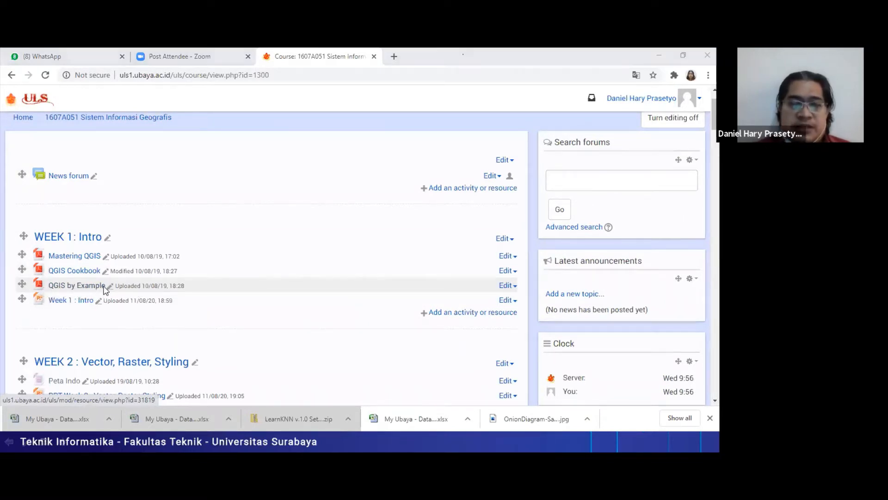
# - Advance the slide show to the Persiapan slide, and switch to the untitled project in QGIS
pyautogui.hotkey('alt', 'Tab')
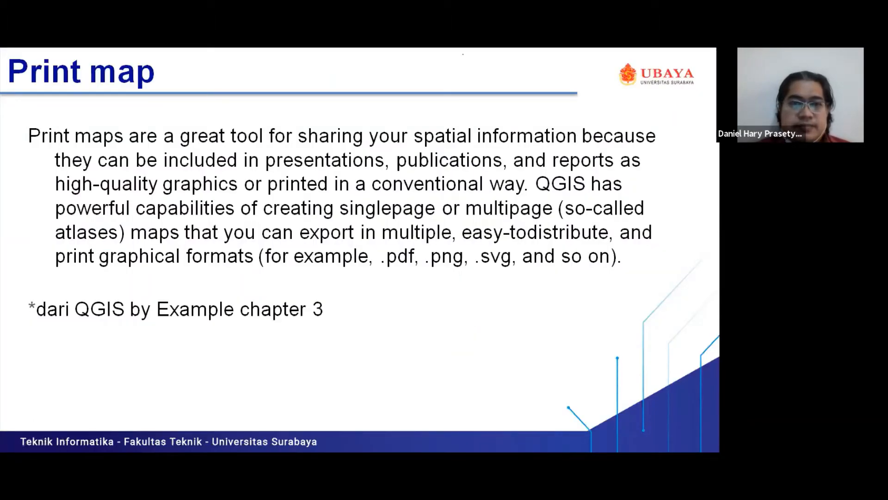
pyautogui.press('Right')
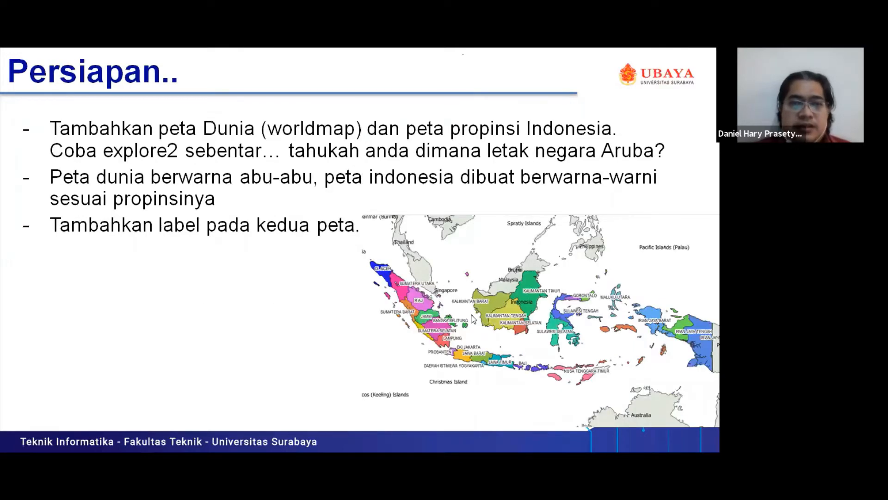
pyautogui.hotkey('alt', 'Tab')
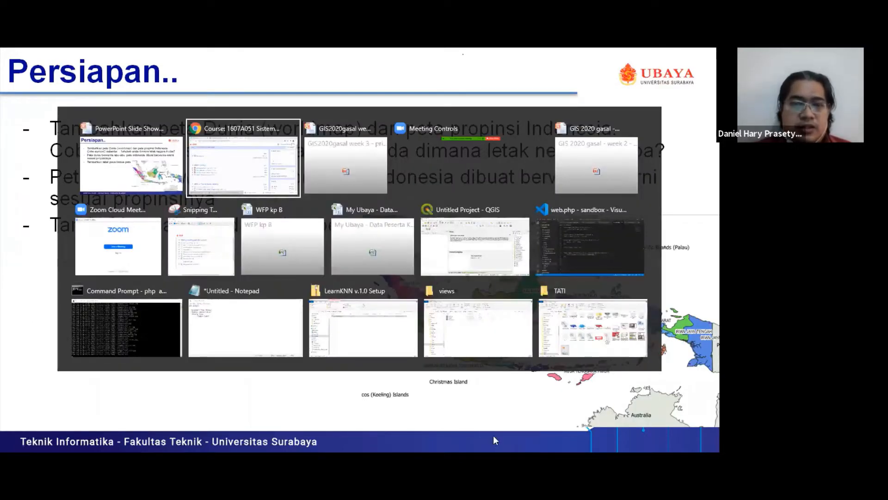
pyautogui.hotkey('alt', 'Tab')
pyautogui.hotkey('alt', 'Tab')
pyautogui.hotkey('alt', 'Tab')
pyautogui.hotkey('alt', 'Tab')
pyautogui.hotkey('alt', 'Tab')
pyautogui.hotkey('alt', 'Tab')
pyautogui.hotkey('alt', 'Tab')
pyautogui.hotkey('alt', 'Tab')
pyautogui.hotkey('alt', 'Tab')
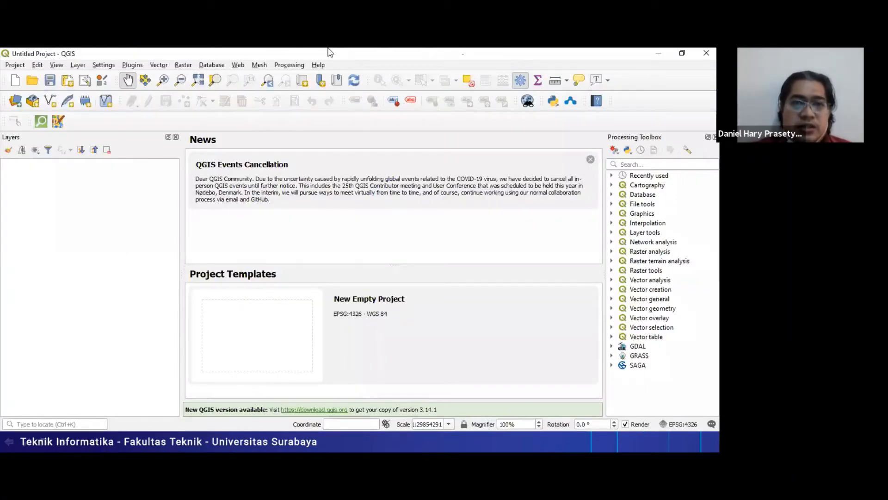
# - Switch to the course page in the browser and find the Week 3 data and material entries
pyautogui.hotkey('alt', 'Tab')
pyautogui.scroll(-1, 296, 156)
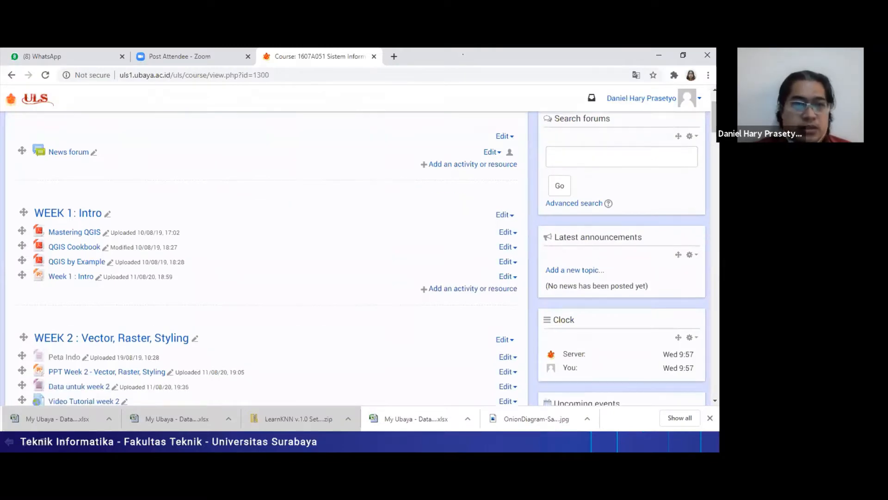
pyautogui.scroll(-15, 296, 259)
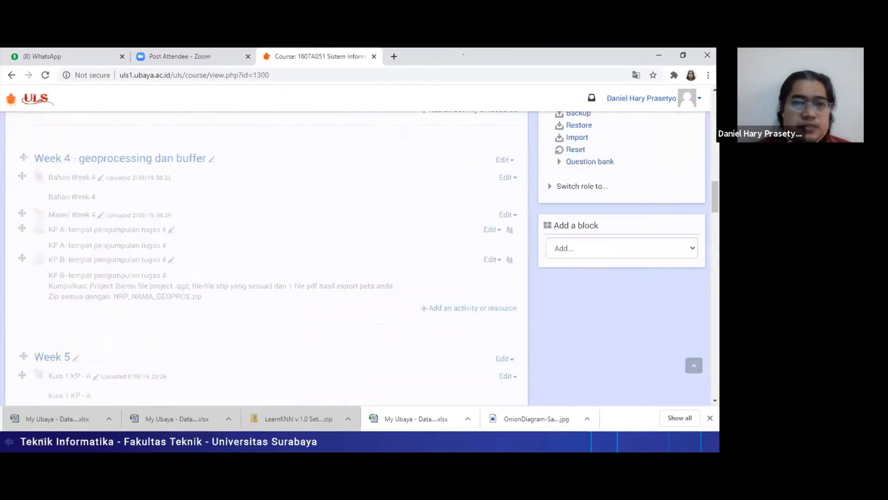
pyautogui.scroll(5, 74, 178)
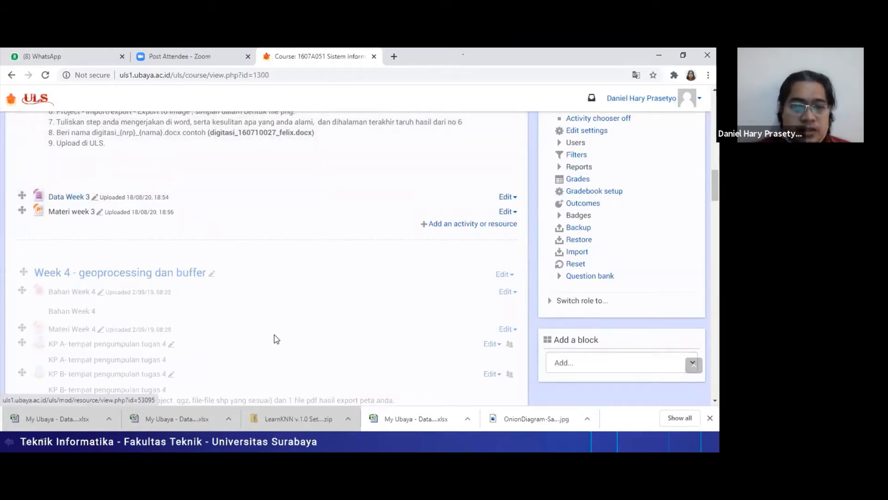
pyautogui.click(278, 440)
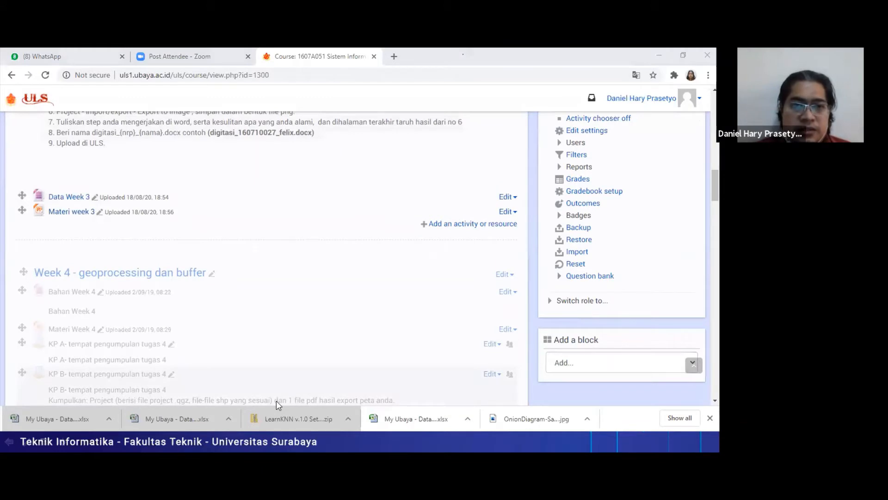
# - Switch to File Explorer and open the week3 folder inside ubaya\GIS2020gasal on the E: drive
pyautogui.hotkey('alt', 'Tab')
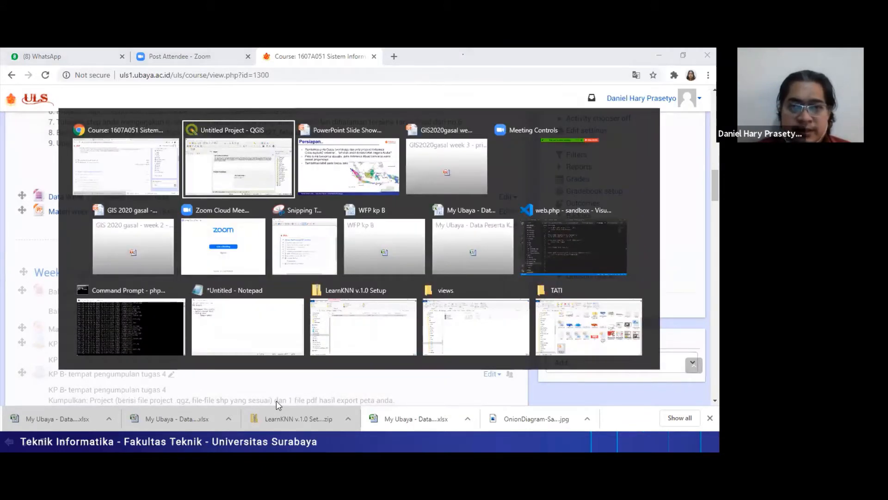
pyautogui.hotkey('alt', 'Tab')
pyautogui.hotkey('alt', 'Tab')
pyautogui.hotkey('alt', 'Tab')
pyautogui.hotkey('alt', 'Tab')
pyautogui.hotkey('alt', 'Tab')
pyautogui.hotkey('alt', 'Tab')
pyautogui.hotkey('alt', 'Tab')
pyautogui.hotkey('alt', 'Tab')
pyautogui.hotkey('alt', 'Tab')
pyautogui.hotkey('alt', 'Tab')
pyautogui.hotkey('alt', 'Tab')
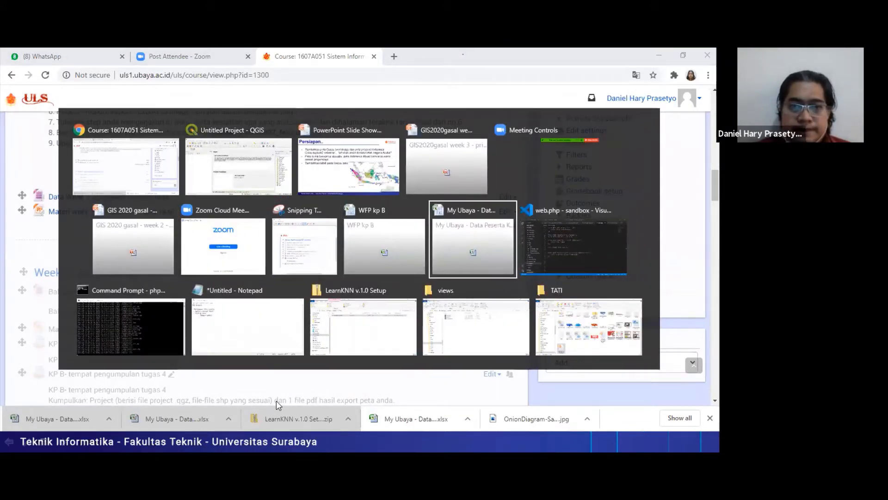
pyautogui.hotkey('alt', 'Tab')
pyautogui.hotkey('alt', 'Tab')
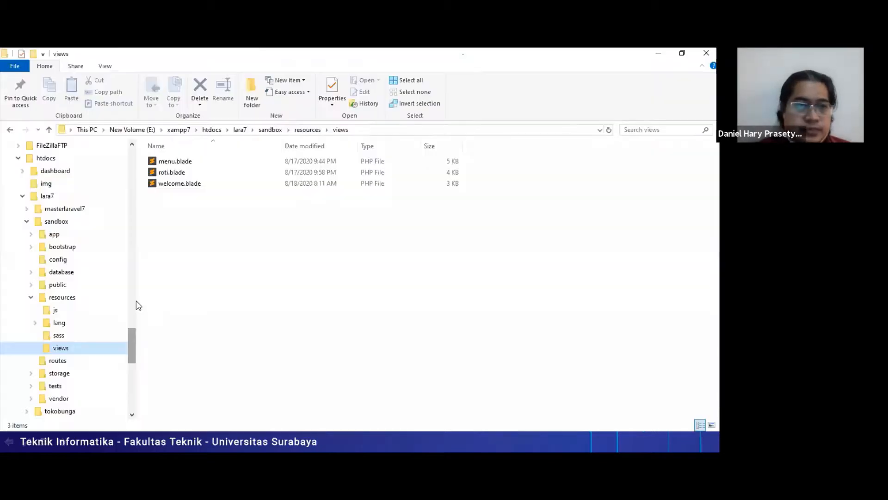
pyautogui.click(18, 158)
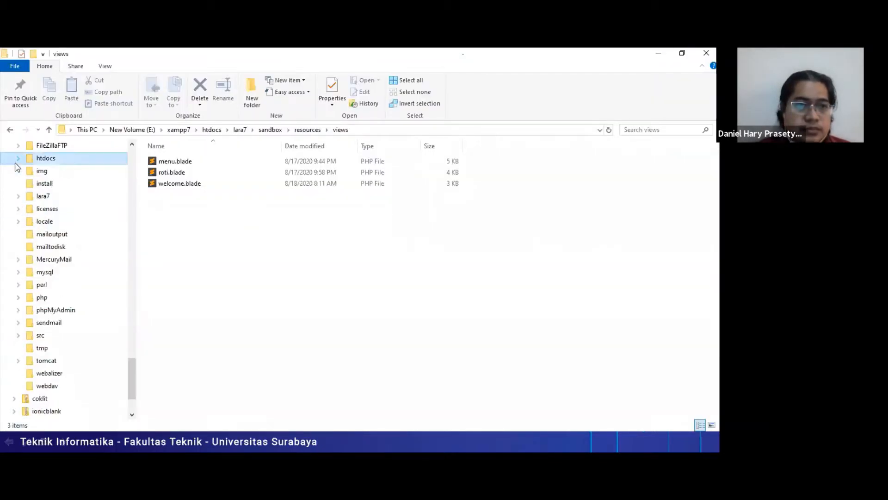
pyautogui.click(132, 309)
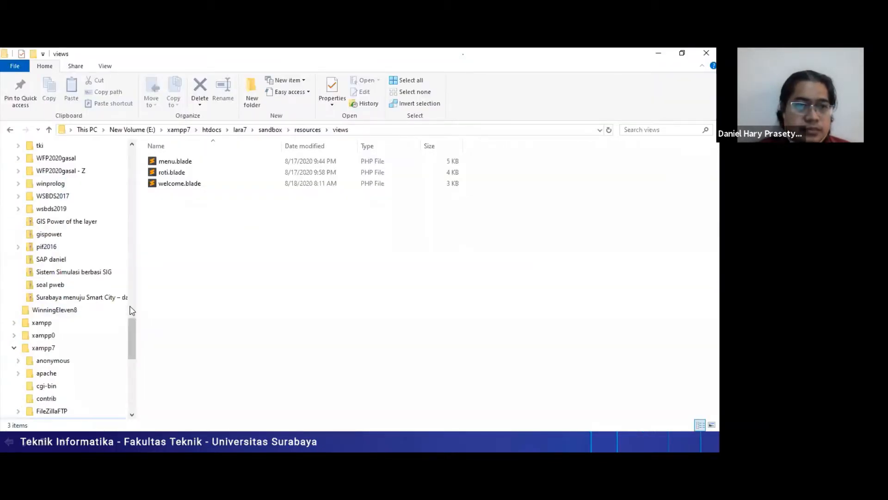
pyautogui.click(130, 306)
pyautogui.moveTo(130, 305); pyautogui.dragTo(131, 325)
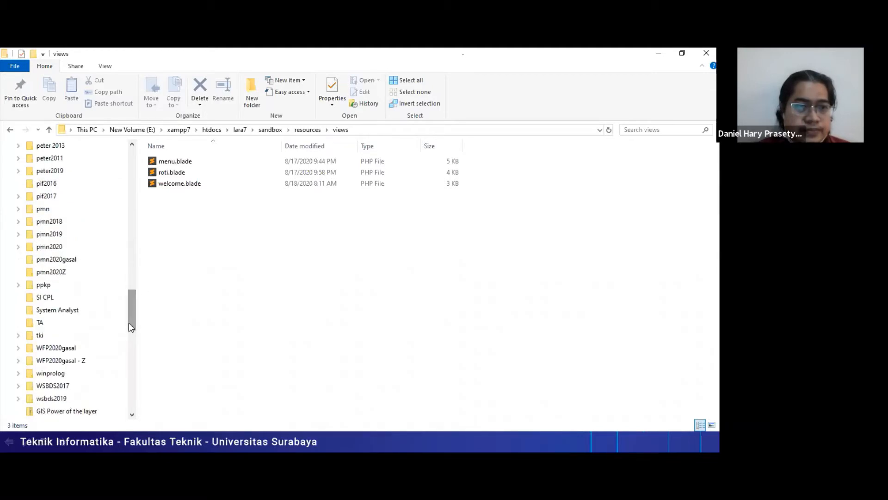
pyautogui.moveTo(131, 310); pyautogui.dragTo(136, 276)
pyautogui.click(62, 264)
pyautogui.click(163, 185)
pyautogui.doubleClick(163, 185)
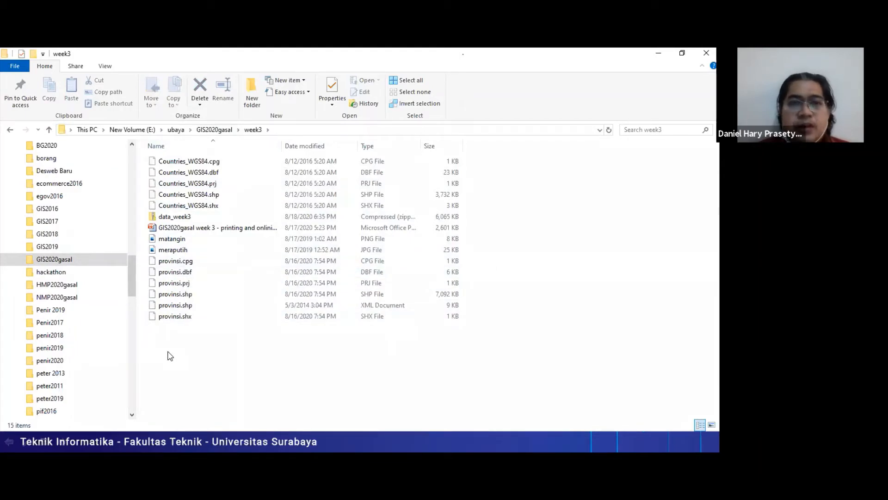
# - Examine the week3 folder's image files, provinsi files and PowerPoint presentation
pyautogui.click(184, 239)
pyautogui.click(192, 260)
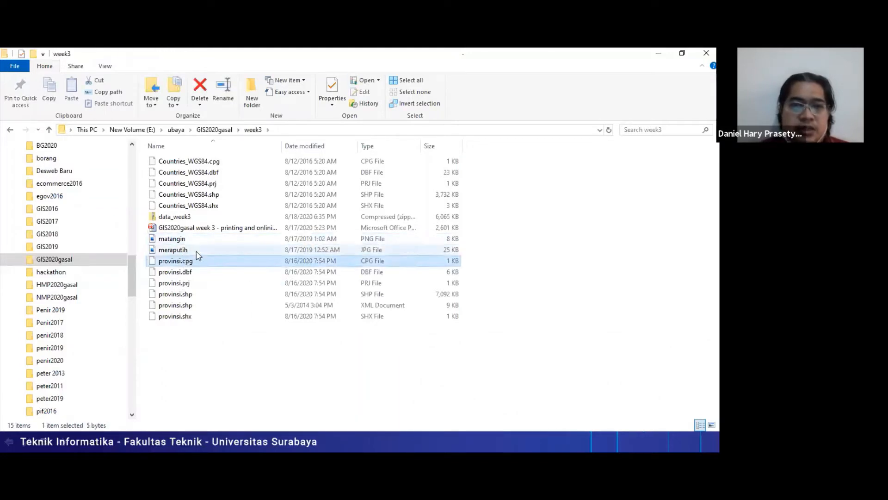
pyautogui.click(195, 251)
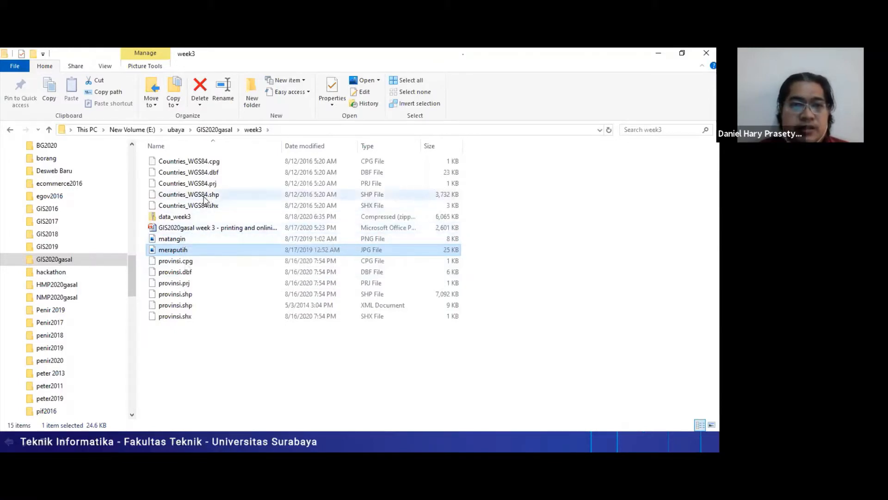
pyautogui.rightClick(182, 228)
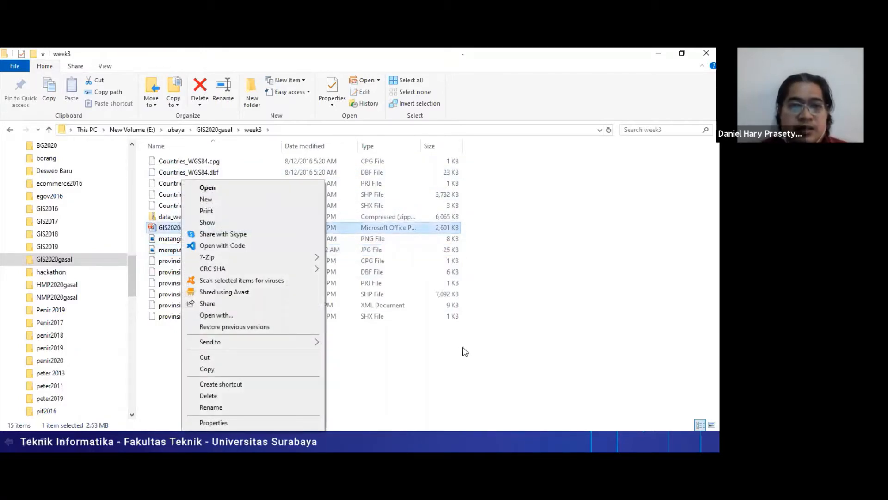
pyautogui.click(472, 375)
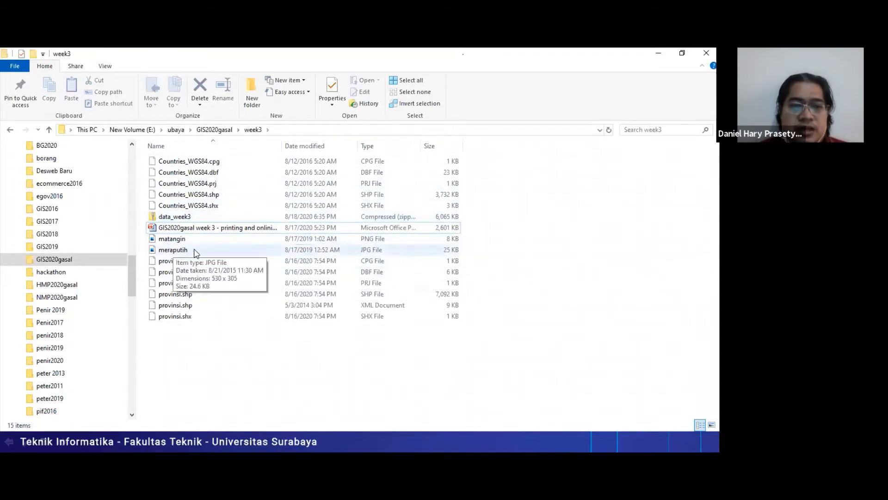
# - Switch to the slide show to read the preparation tasks on the Persiapan slide, and return to QGIS
pyautogui.hotkey('alt', 'Tab')
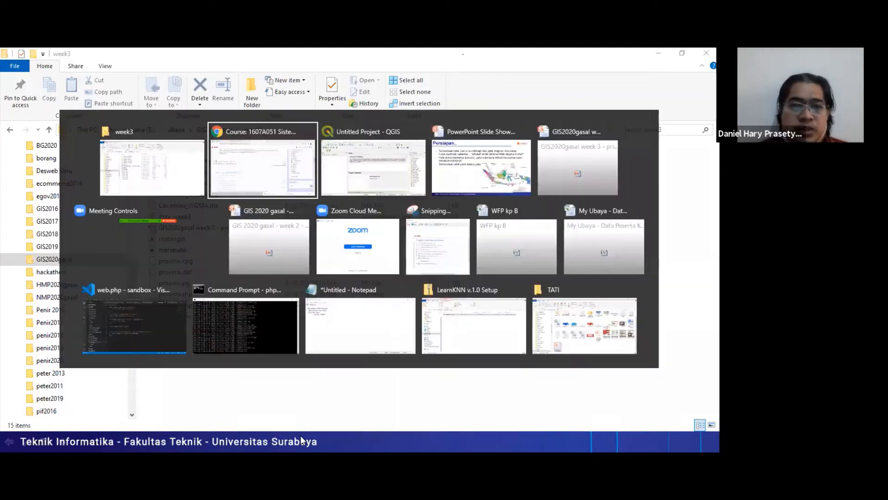
pyautogui.hotkey('alt', 'Tab')
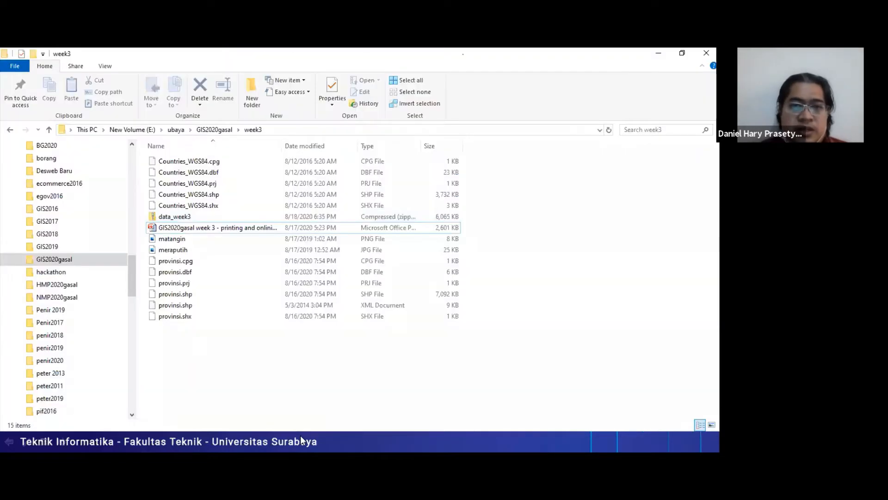
pyautogui.hotkey('alt', 'Tab')
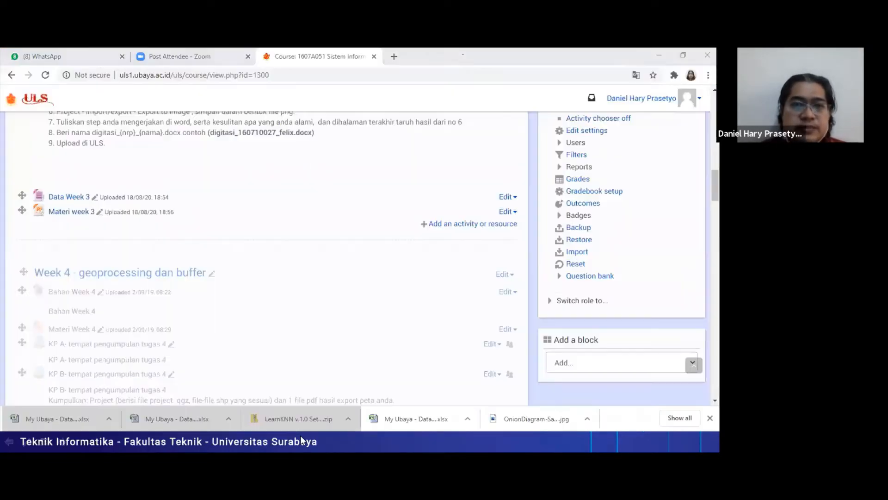
pyautogui.hotkey('alt', 'Tab')
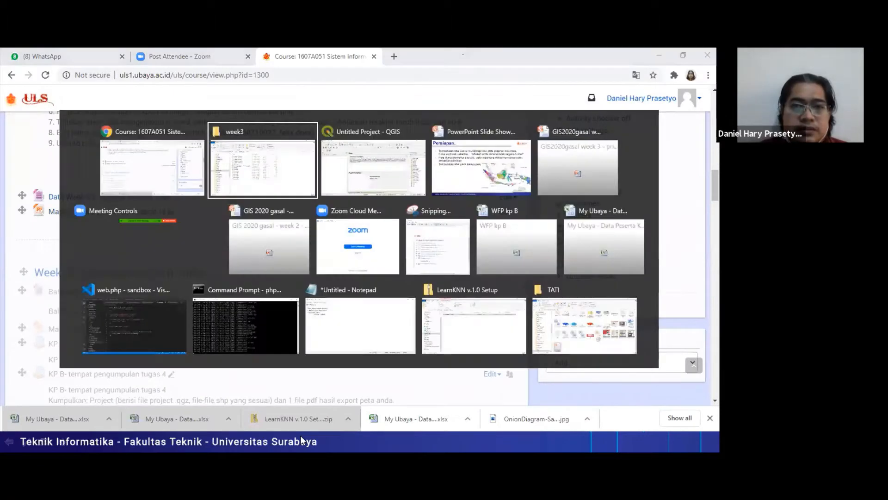
pyautogui.hotkey('alt', 'Tab')
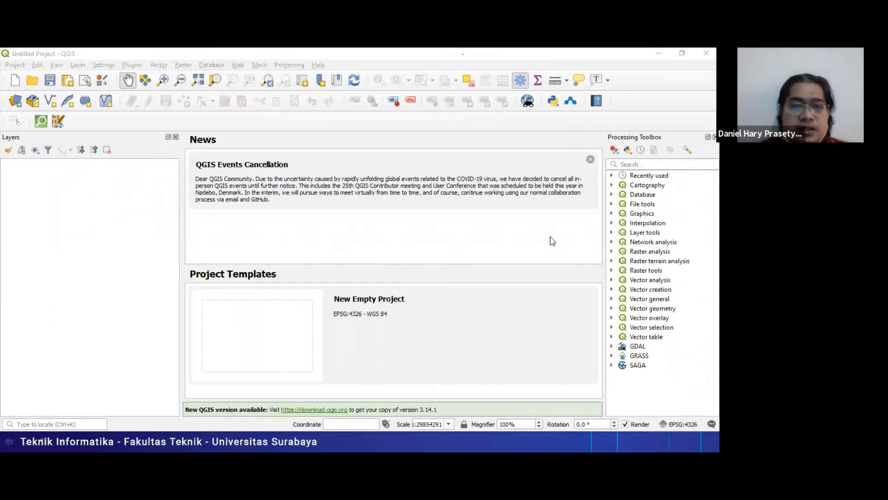
pyautogui.hotkey('alt', 'Tab')
pyautogui.hotkey('alt', 'Tab')
pyautogui.hotkey('alt', 'Tab')
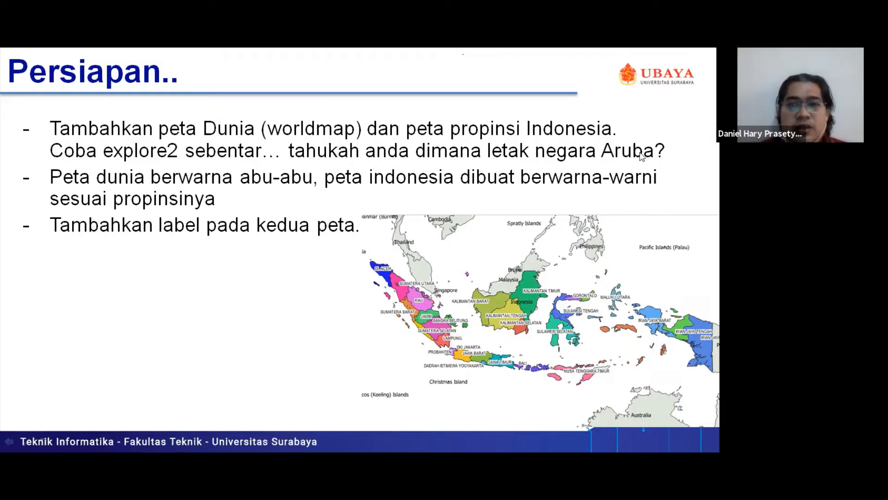
pyautogui.hotkey('alt', 'Tab')
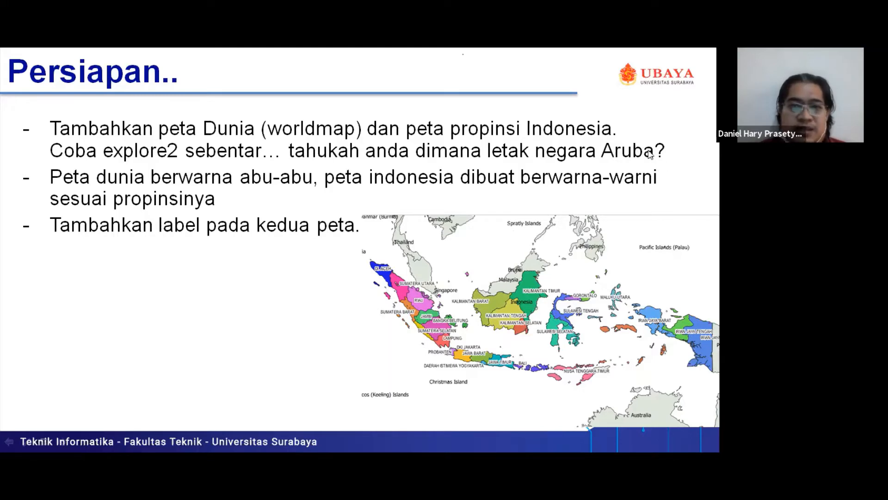
pyautogui.hotkey('alt', 'Tab')
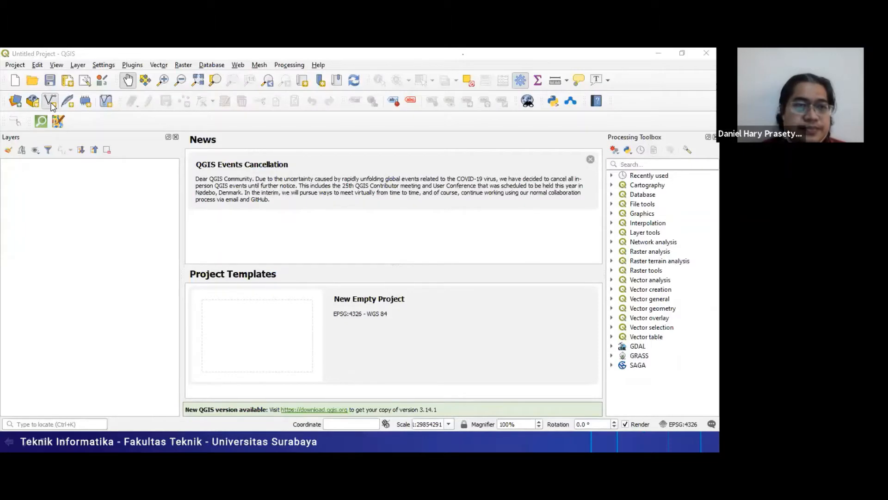
pyautogui.click(50, 101)
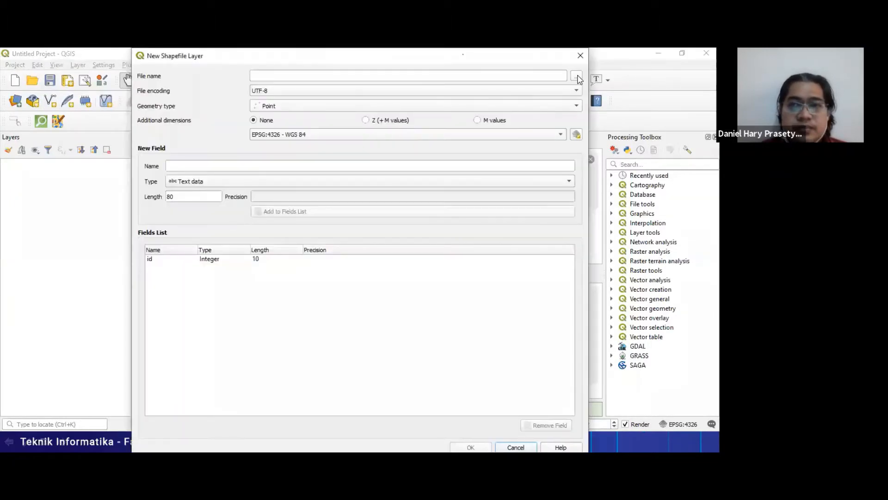
pyautogui.click(576, 77)
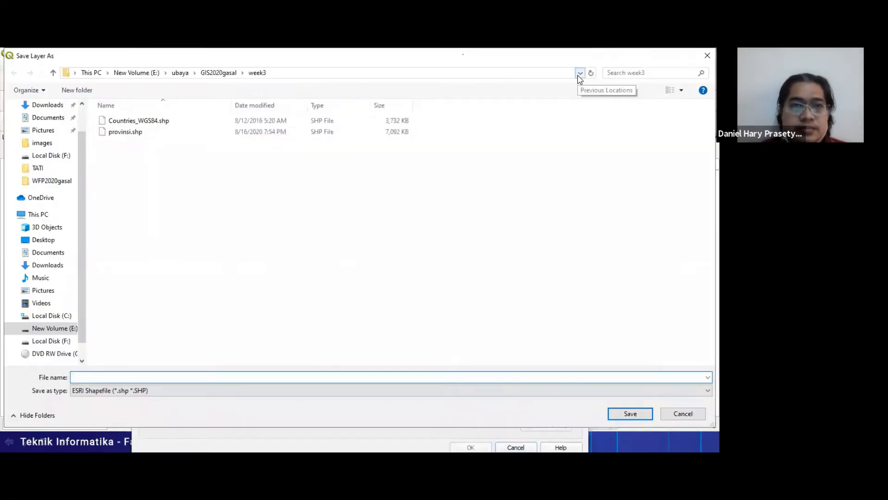
pyautogui.click(139, 123)
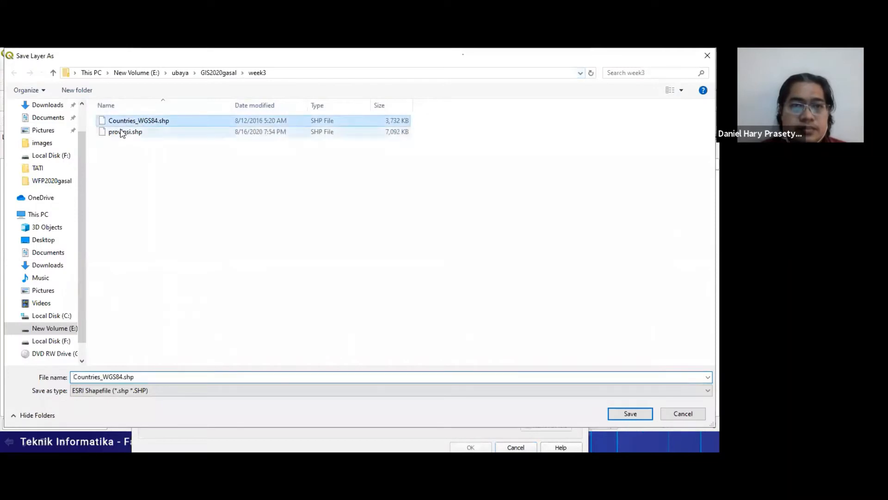
pyautogui.click(124, 132)
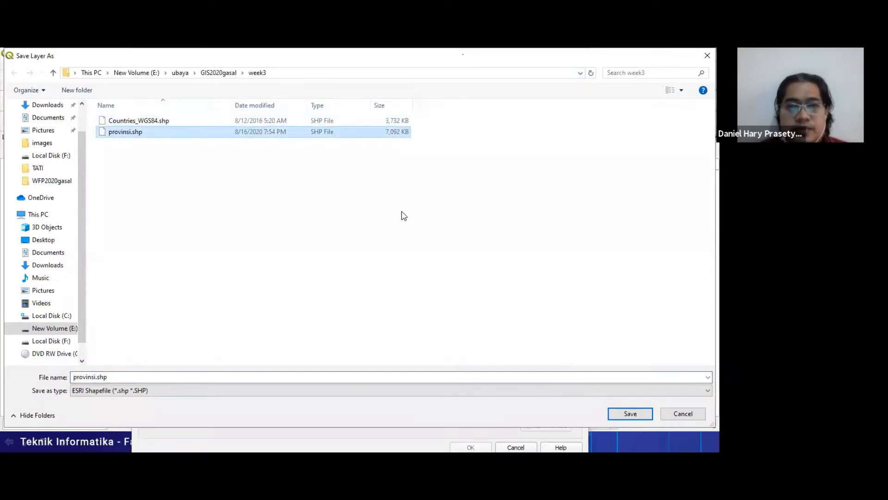
pyautogui.click(177, 122)
pyautogui.click(620, 417)
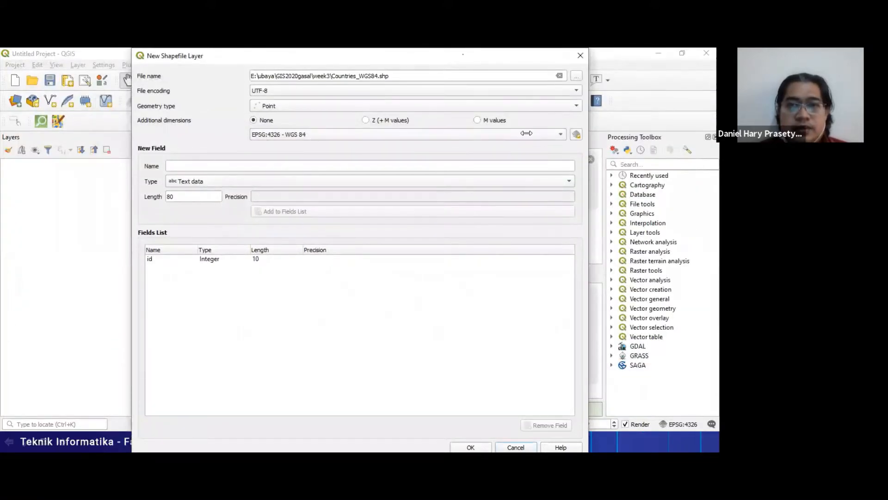
pyautogui.moveTo(562, 60); pyautogui.dragTo(496, 139)
# - Add Countries_WGS84.shp and provinsi.shp from the week3 folder to the project as vector layers
pyautogui.click(17, 107)
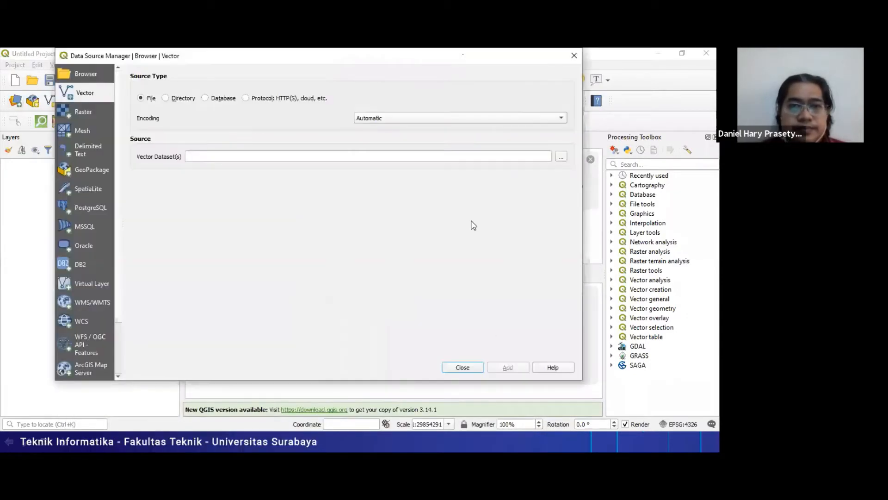
pyautogui.click(565, 157)
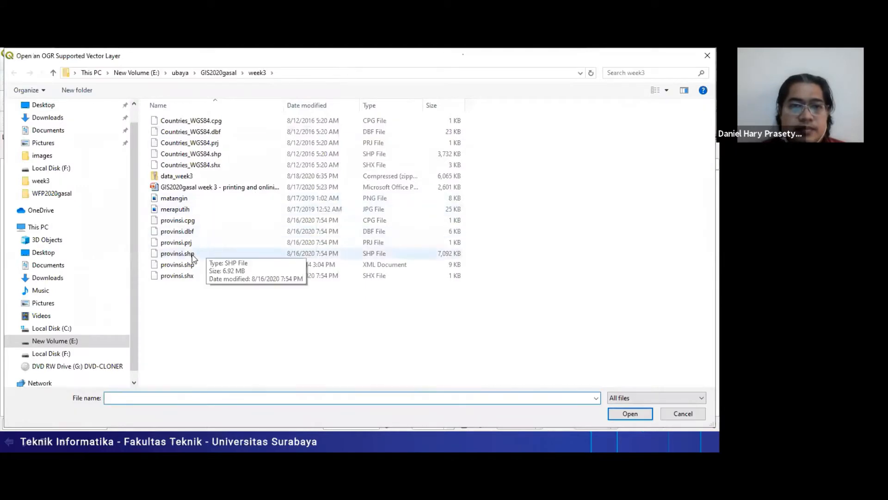
pyautogui.click(193, 256)
pyautogui.keyDown('ctrl'); pyautogui.click(207, 153); pyautogui.keyUp('ctrl')
pyautogui.click(629, 416)
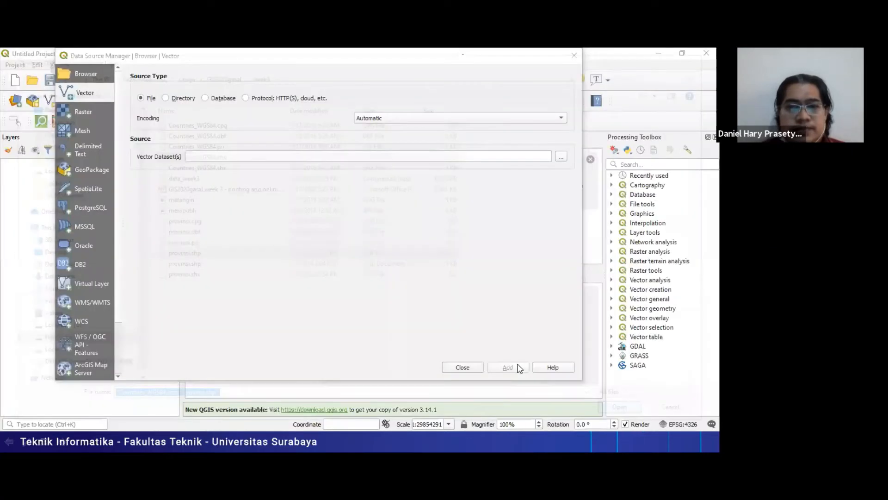
pyautogui.click(509, 368)
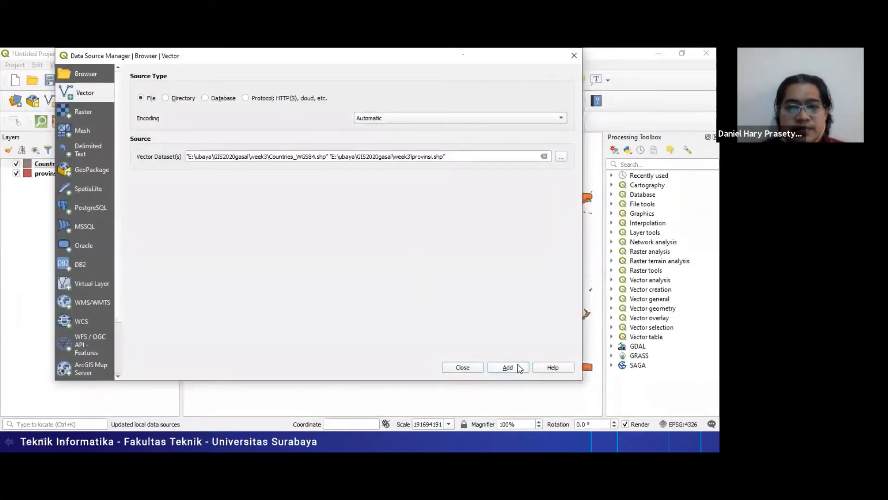
pyautogui.click(460, 367)
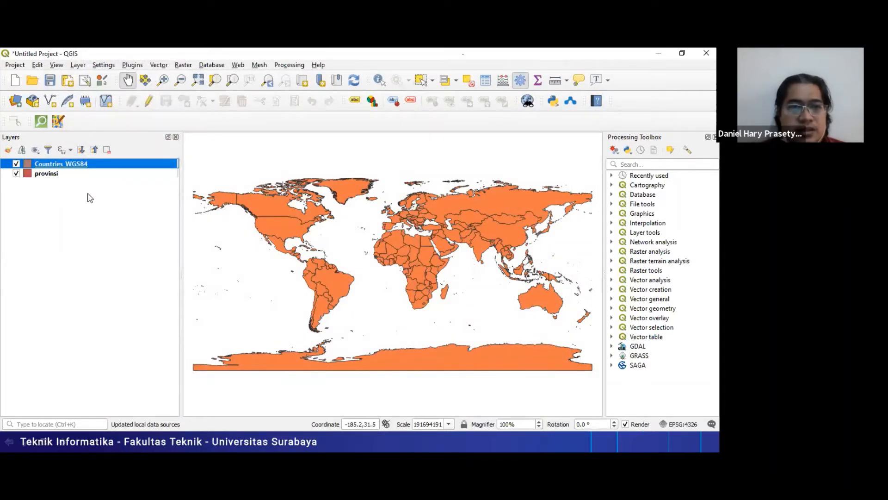
# - Place the Countries_WGS84 layer beneath provinsi in the layer order and narrow the layer list to enlarge the map
pyautogui.moveTo(72, 164); pyautogui.dragTo(91, 197)
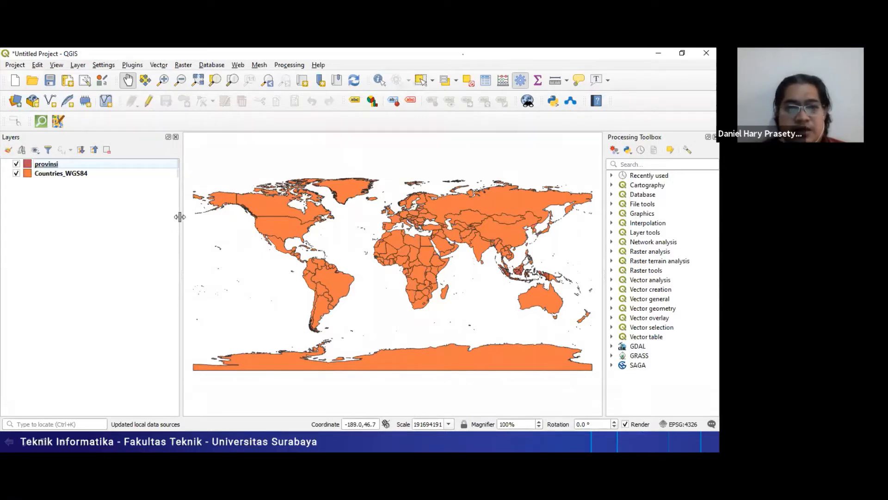
pyautogui.moveTo(180, 217); pyautogui.dragTo(119, 223)
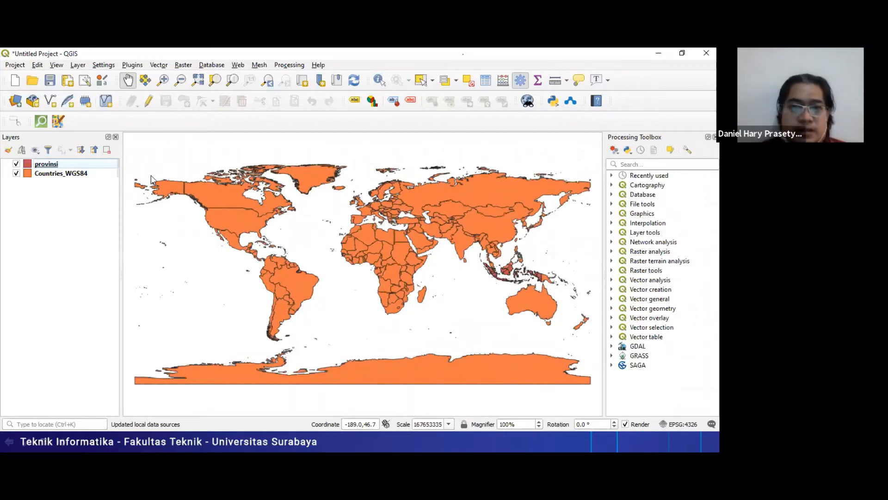
# - Check the colour task on the Persiapan slide and give the Countries_WGS84 layer a light grey fill
pyautogui.hotkey('alt', 'Tab')
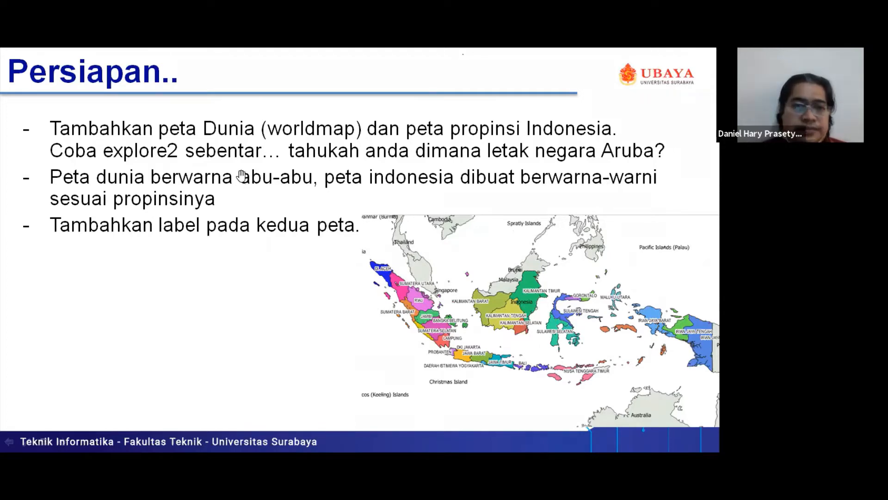
pyautogui.hotkey('alt', 'Tab')
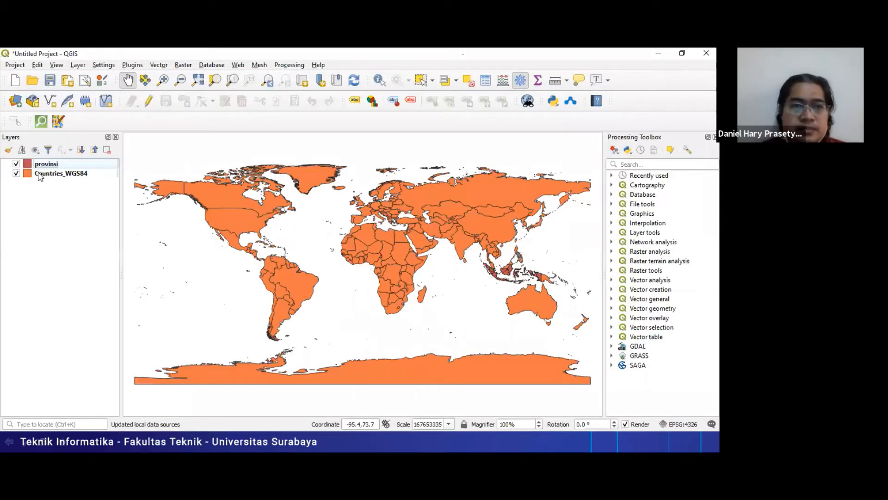
pyautogui.click(34, 175)
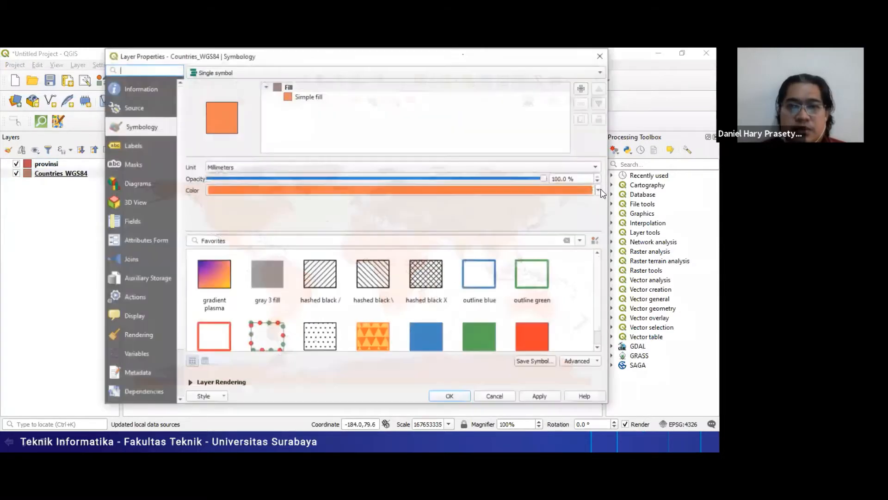
pyautogui.click(599, 190)
pyautogui.click(247, 278)
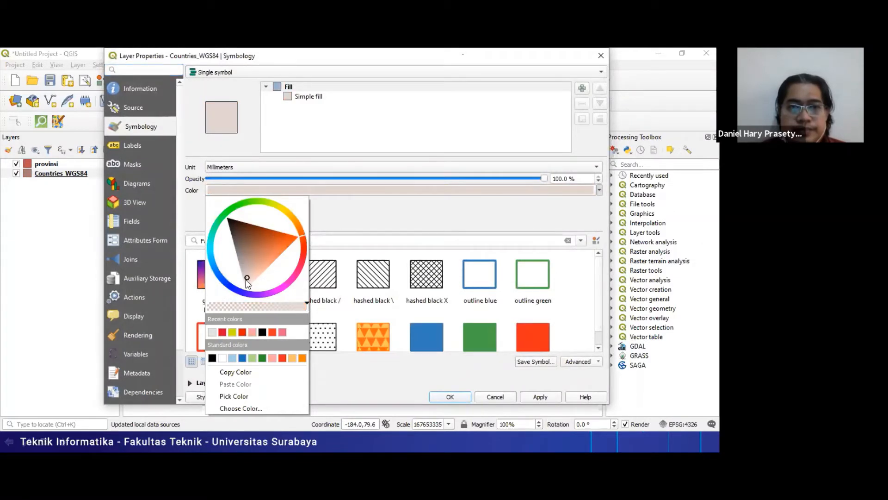
pyautogui.click(424, 371)
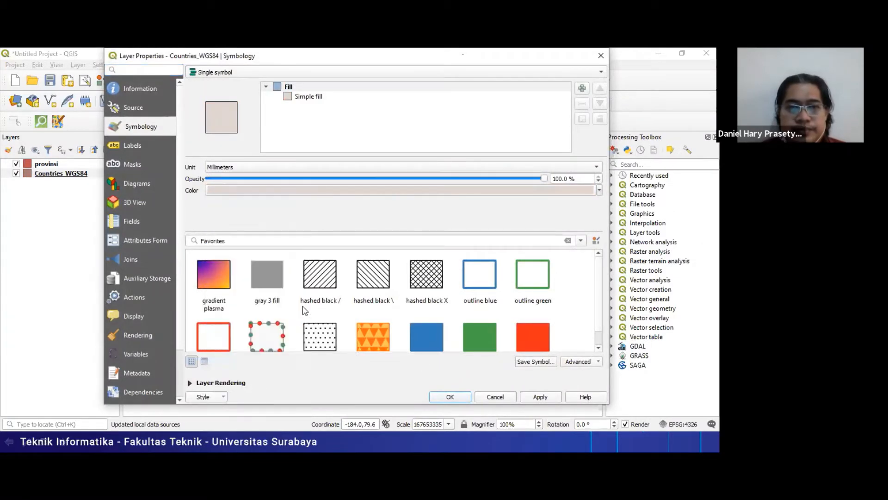
pyautogui.click(452, 400)
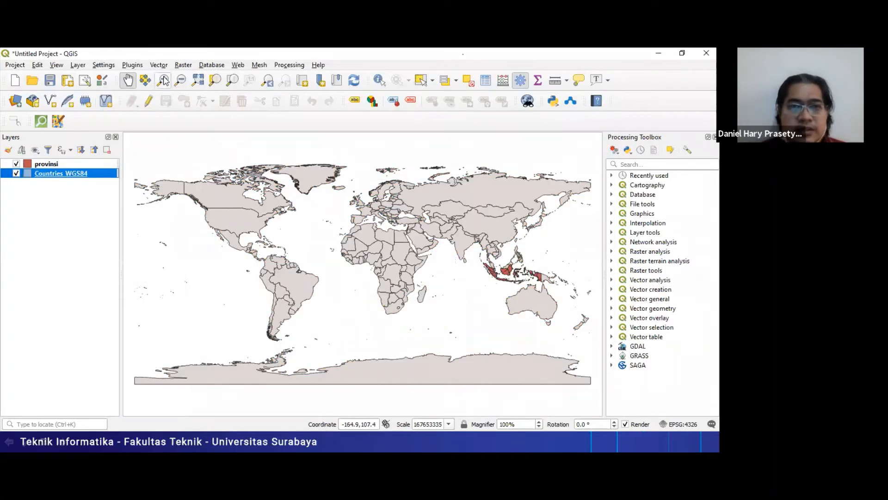
# - Zoom the map in to the Indonesian archipelago
pyautogui.click(163, 80)
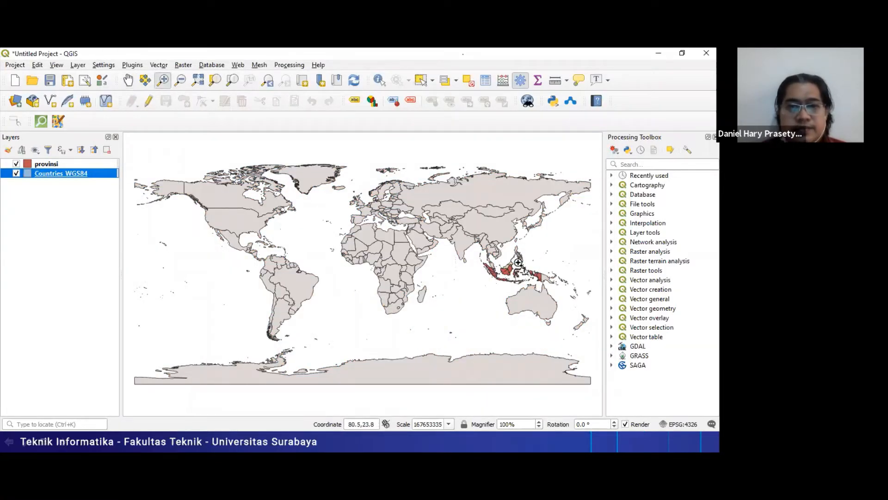
pyautogui.moveTo(467, 241); pyautogui.dragTo(573, 291)
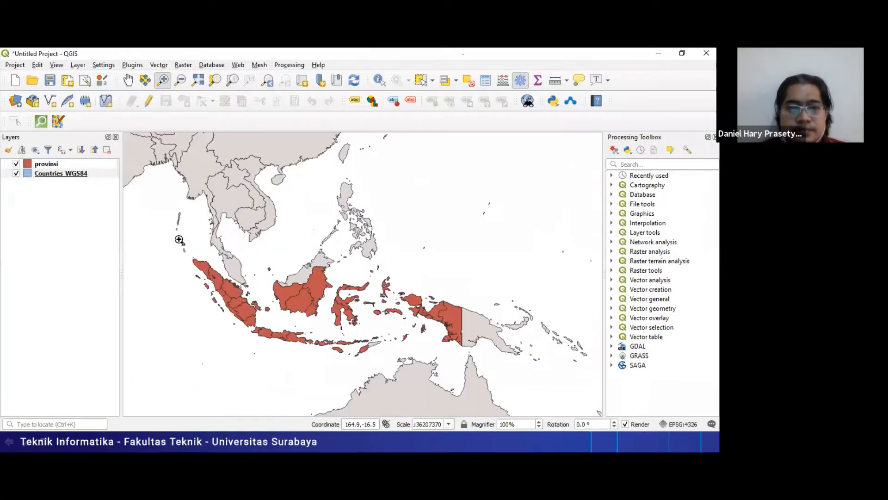
pyautogui.moveTo(183, 240); pyautogui.dragTo(491, 359)
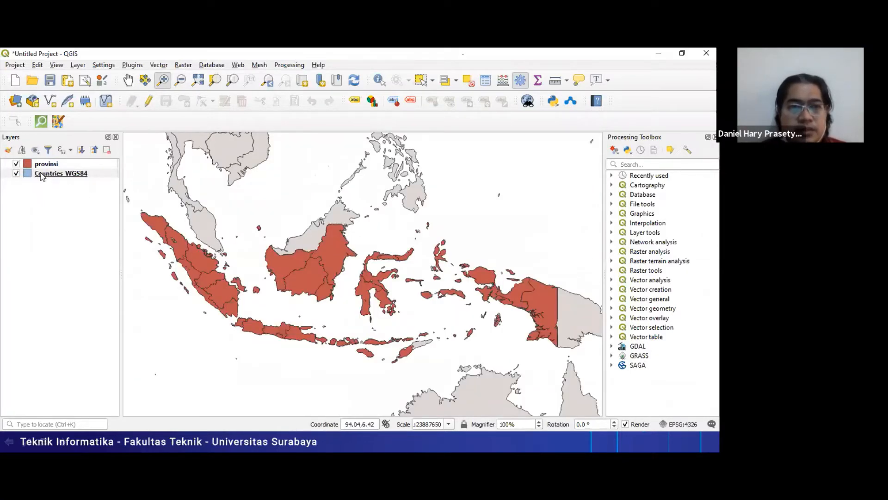
pyautogui.click(27, 173)
pyautogui.doubleClick(28, 174)
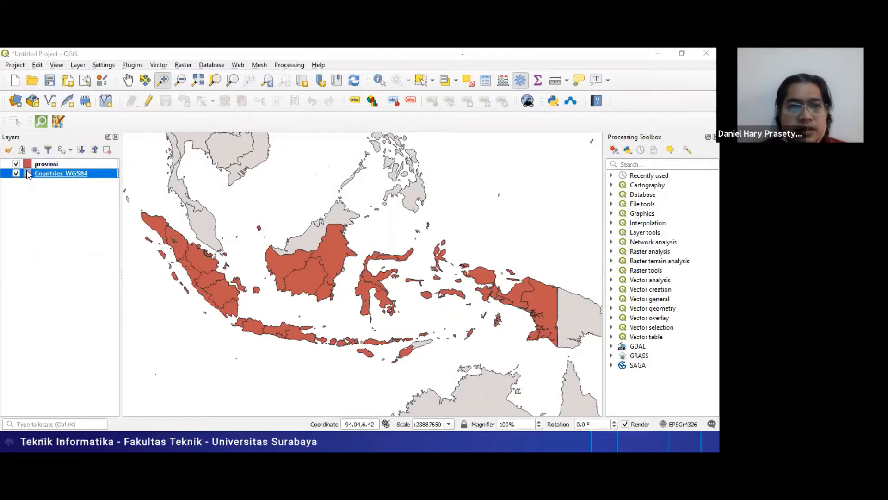
pyautogui.click(570, 72)
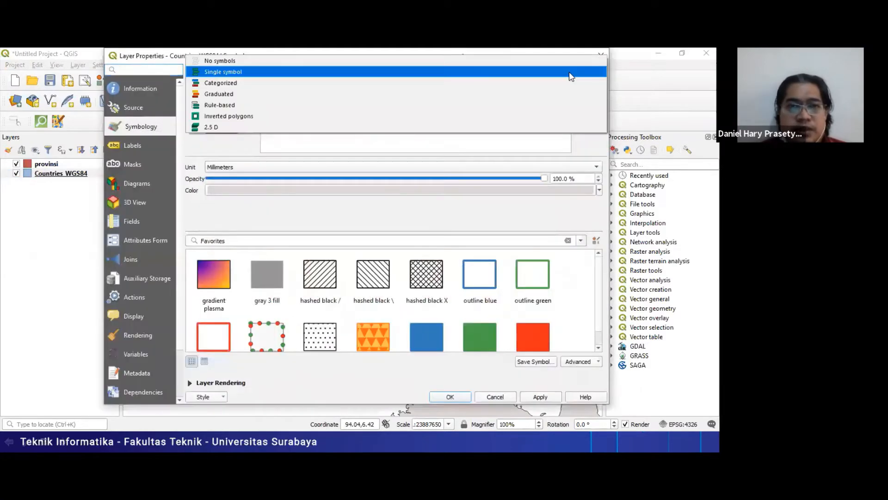
pyautogui.click(539, 84)
pyautogui.click(587, 88)
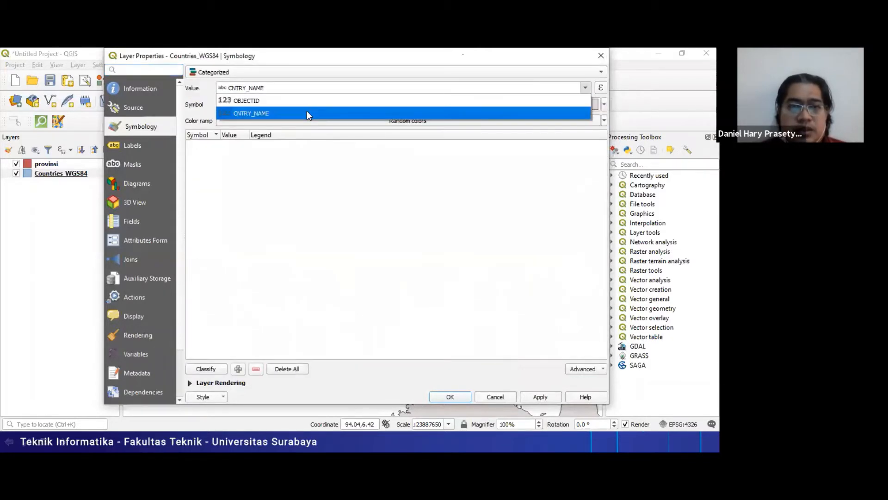
pyautogui.click(500, 400)
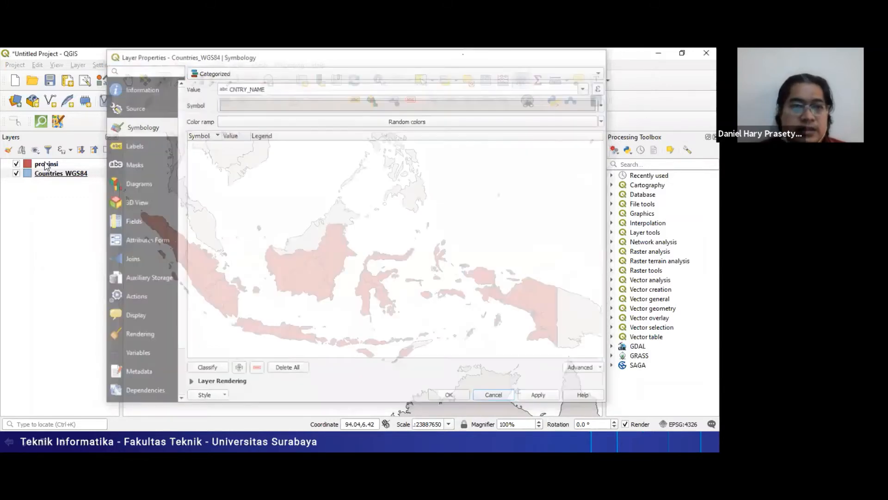
# - Style the provinsi layer as Categorized on the Propinsi field with random colors, classifying every province
pyautogui.doubleClick(45, 164)
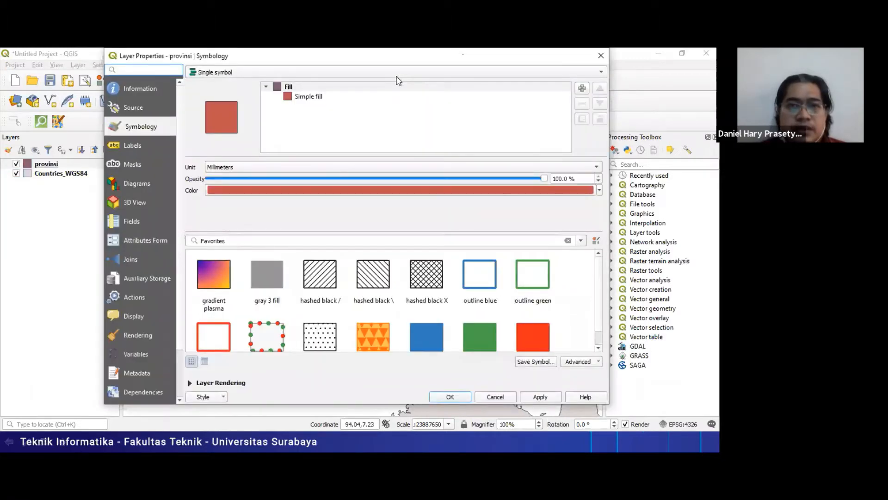
pyautogui.click(234, 74)
pyautogui.click(247, 85)
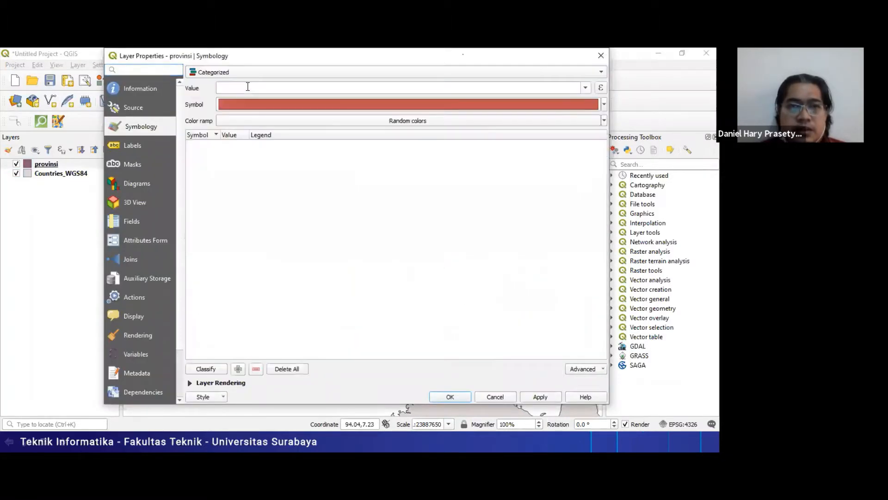
pyautogui.click(586, 88)
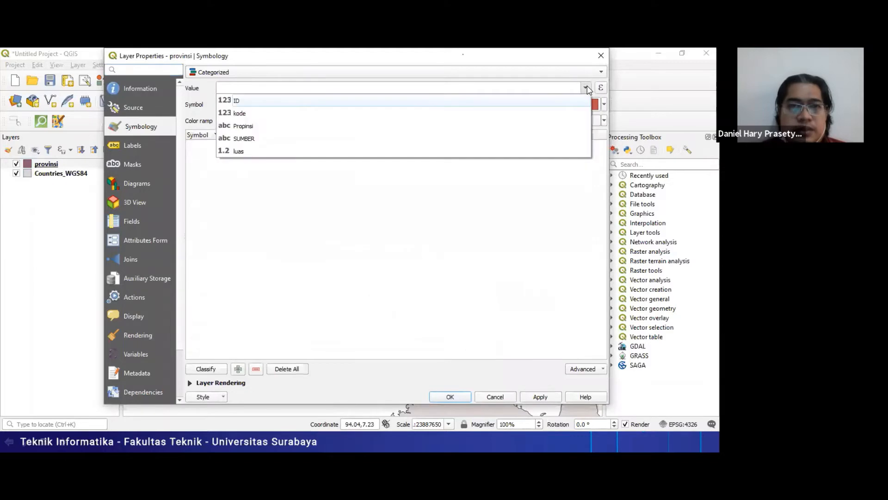
pyautogui.click(512, 126)
pyautogui.click(206, 372)
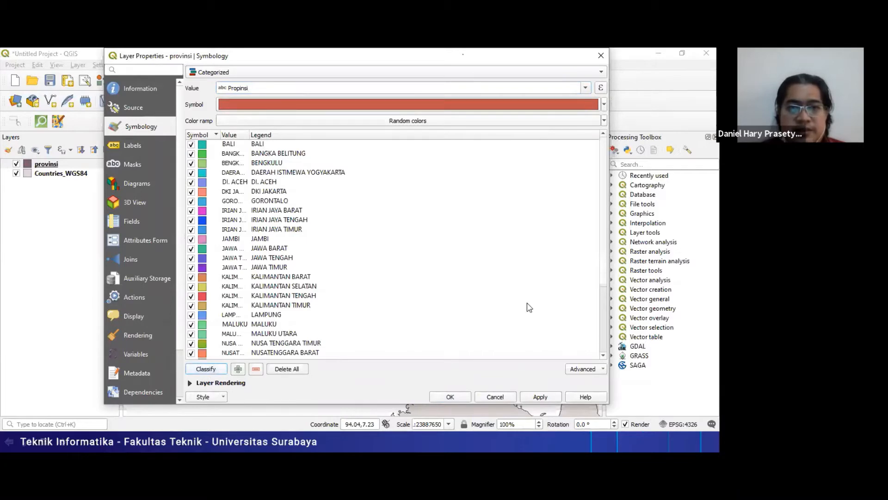
pyautogui.click(539, 398)
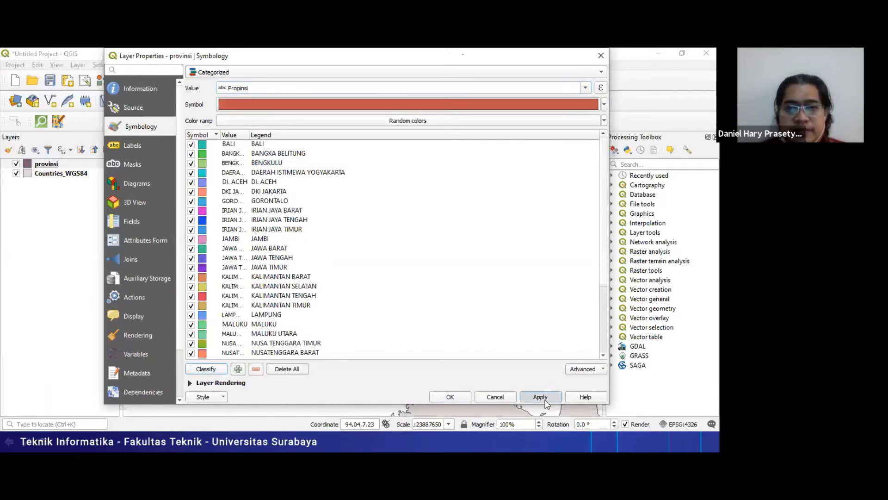
pyautogui.click(451, 396)
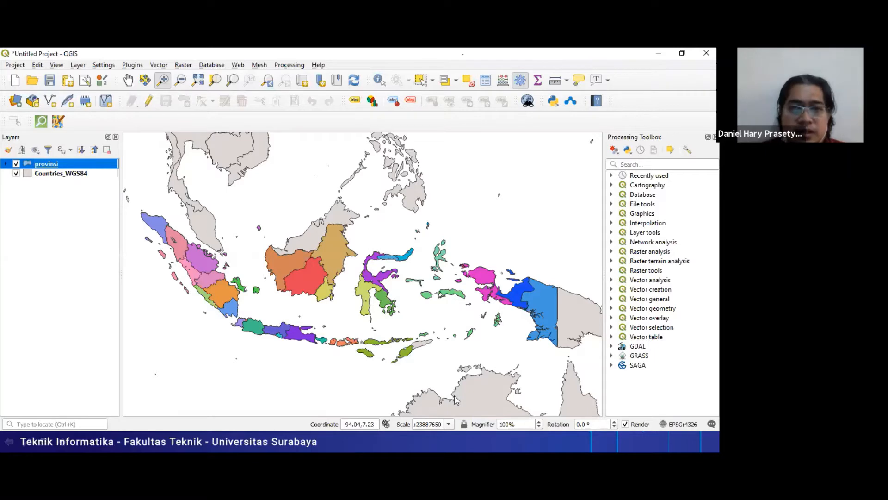
# - View the Countries_WGS84 attribute table sorted by CNTRY_NAME, and close it
pyautogui.hotkey('alt', 'Tab')
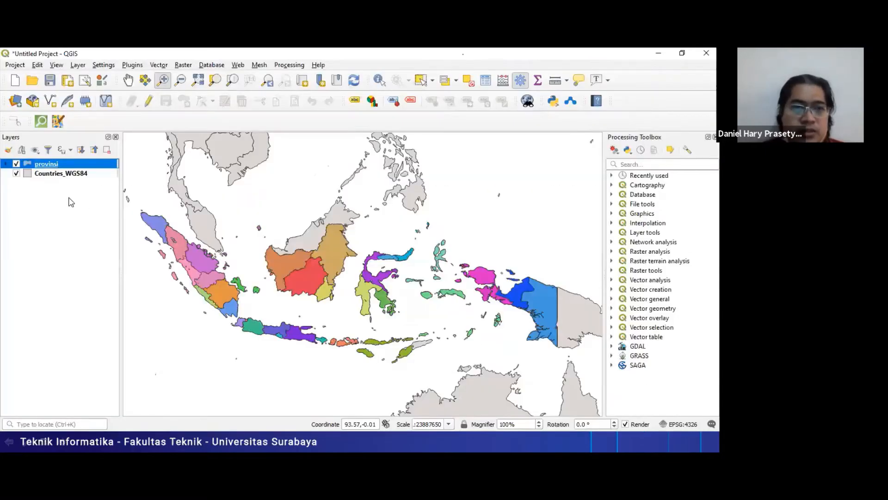
pyautogui.click(46, 174)
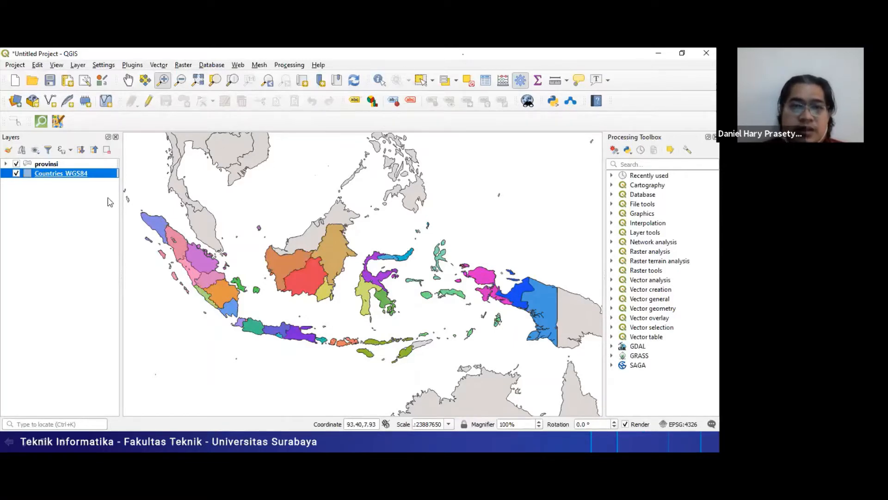
pyautogui.rightClick(70, 176)
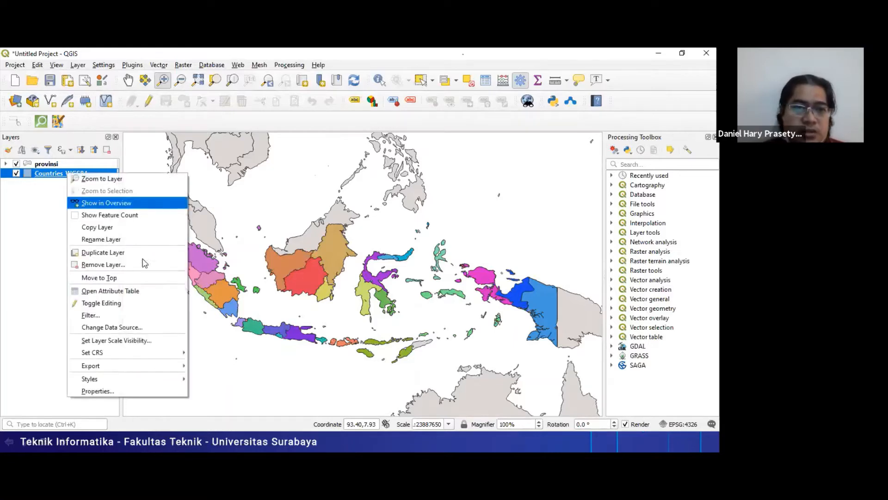
pyautogui.click(153, 295)
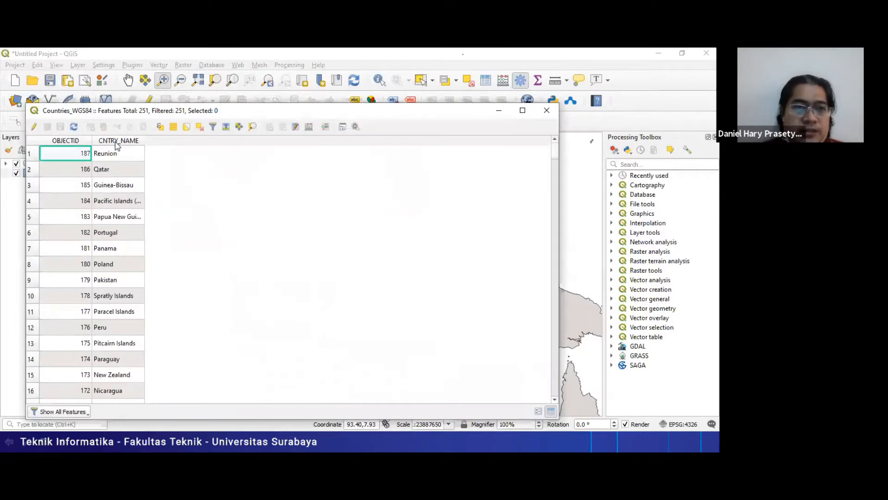
pyautogui.click(116, 142)
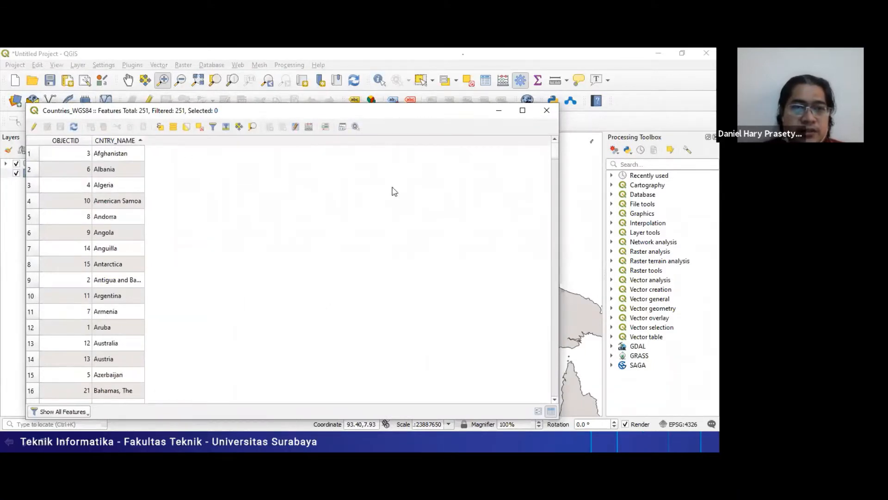
pyautogui.click(546, 110)
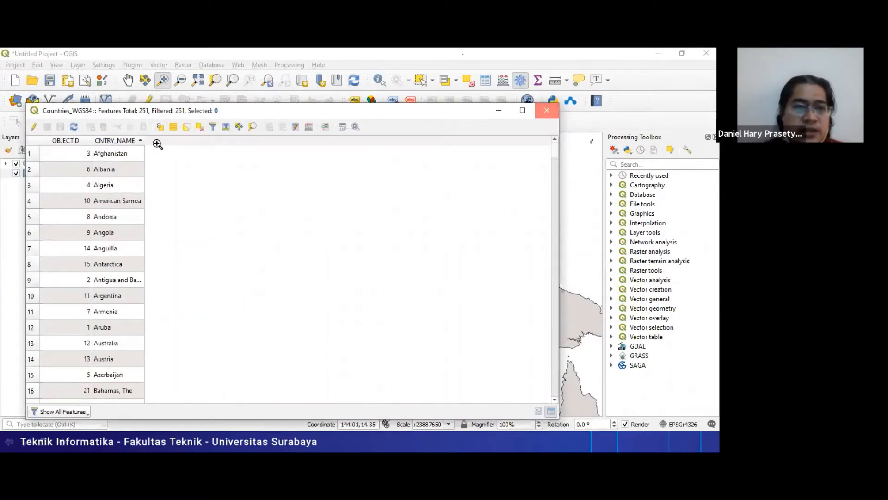
# - Reopen the Countries_WGS84 attribute table and sort it alphabetically by CNTRY_NAME to find the Aruba record
pyautogui.rightClick(60, 174)
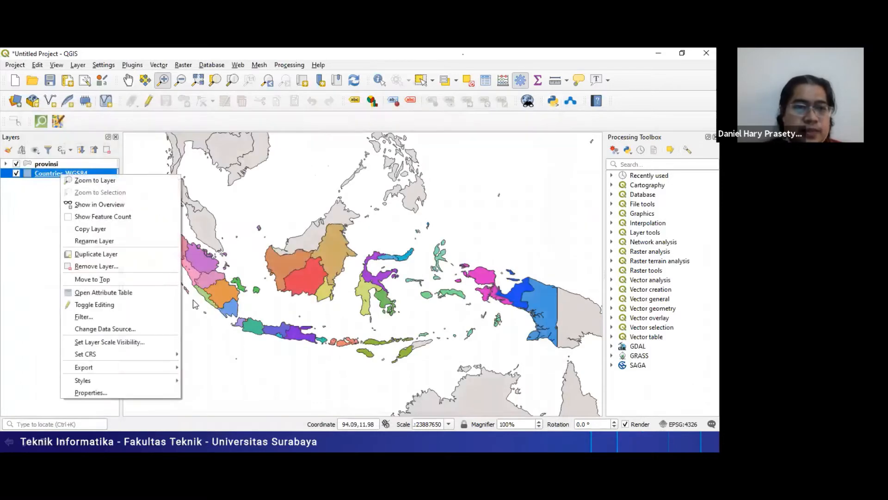
pyautogui.click(134, 292)
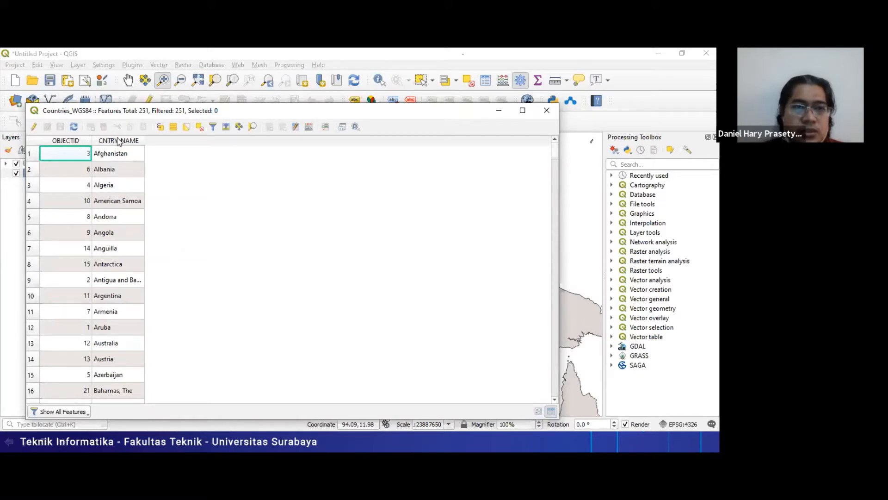
pyautogui.click(119, 141)
pyautogui.click(118, 142)
pyautogui.click(119, 141)
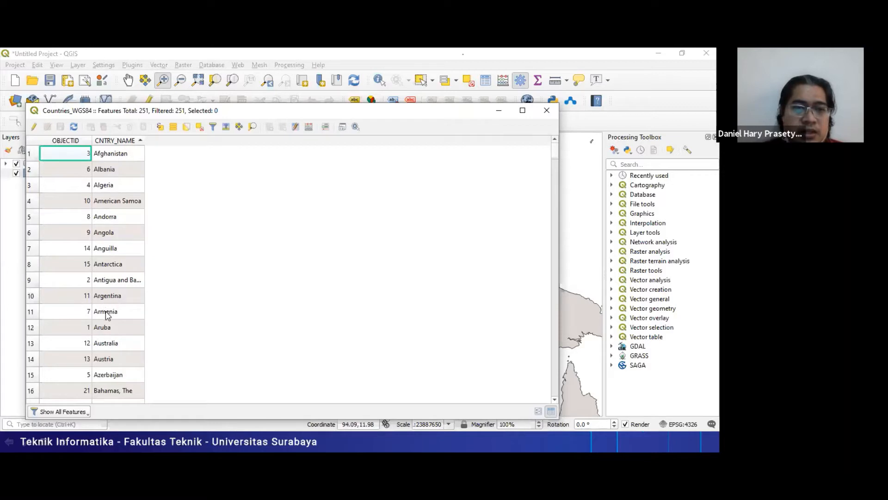
# - Select the Aruba record in the Countries_WGS84 attribute table and zoom the map to the full extent of that layer
pyautogui.click(32, 327)
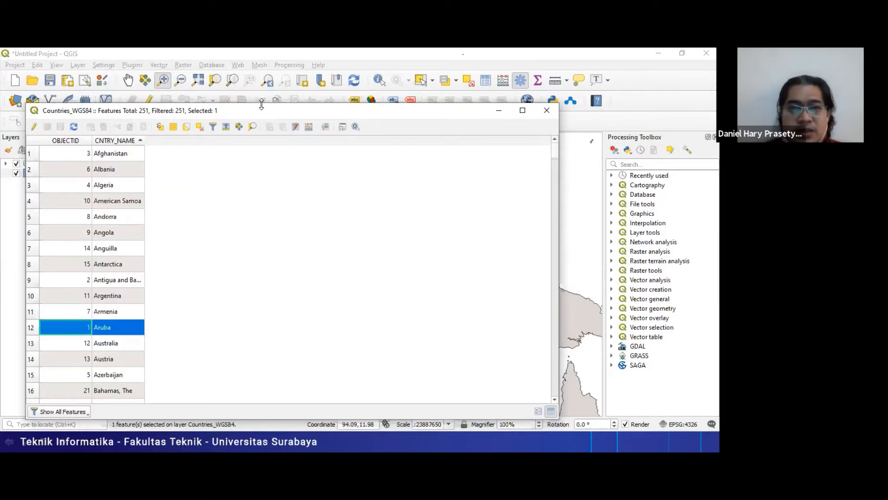
pyautogui.moveTo(264, 109); pyautogui.dragTo(503, 127)
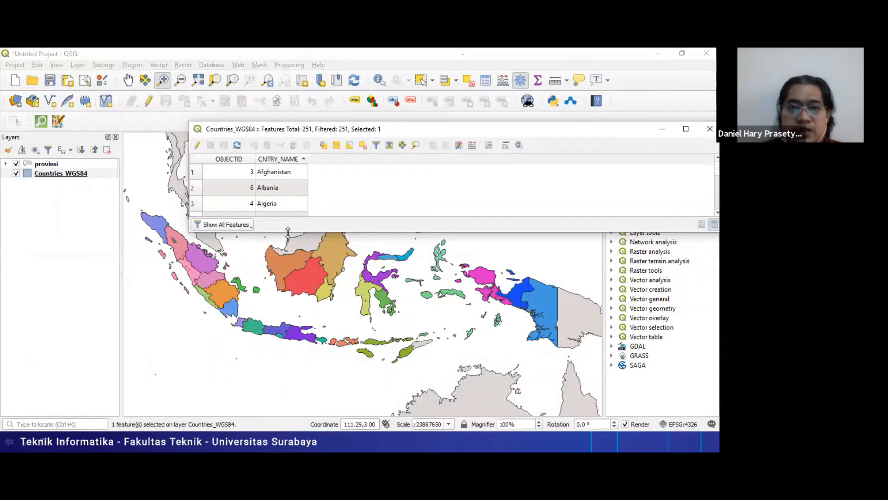
pyautogui.moveTo(288, 232); pyautogui.dragTo(280, 407)
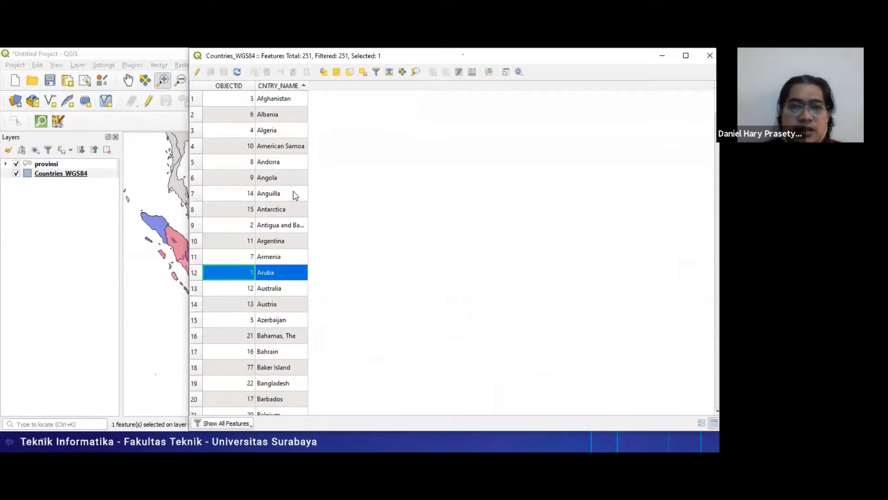
pyautogui.press('super+Down')
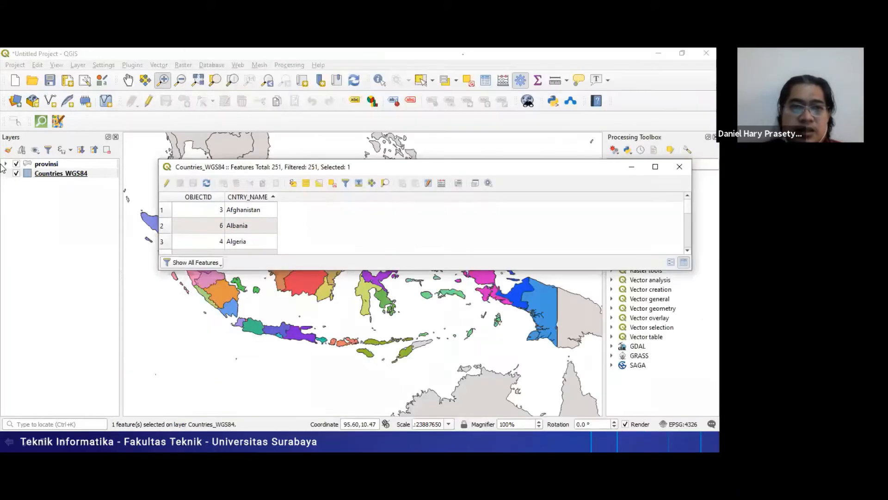
pyautogui.rightClick(57, 173)
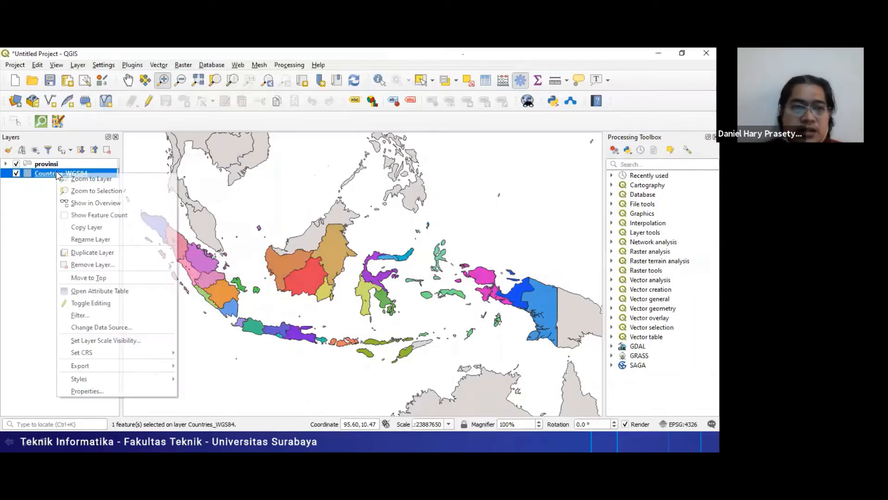
pyautogui.click(90, 179)
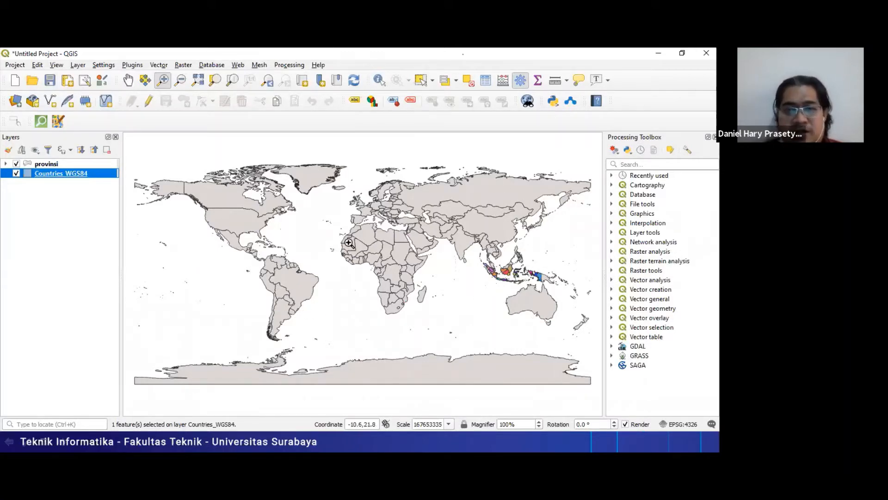
# - Return to the attribute table, zoom the map to the selected Aruba record, and close the table
pyautogui.hotkey('alt', 'Tab')
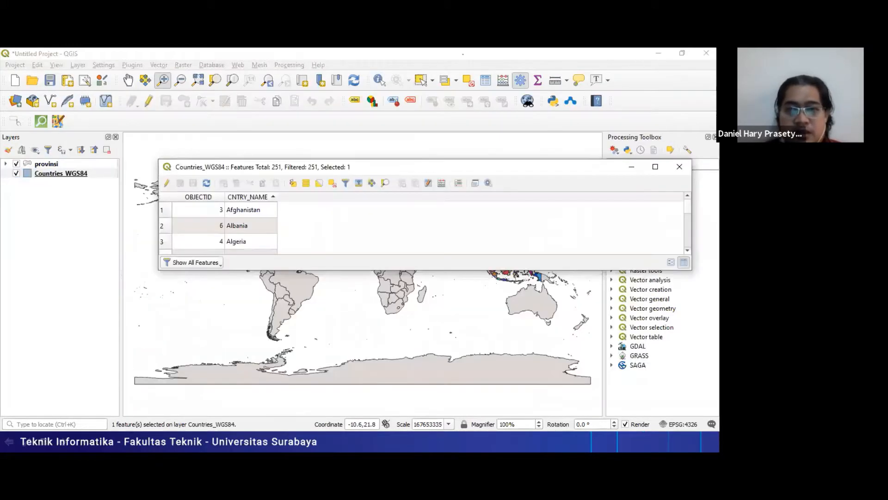
pyautogui.scroll(-1, 687, 222)
pyautogui.scroll(-2, 688, 225)
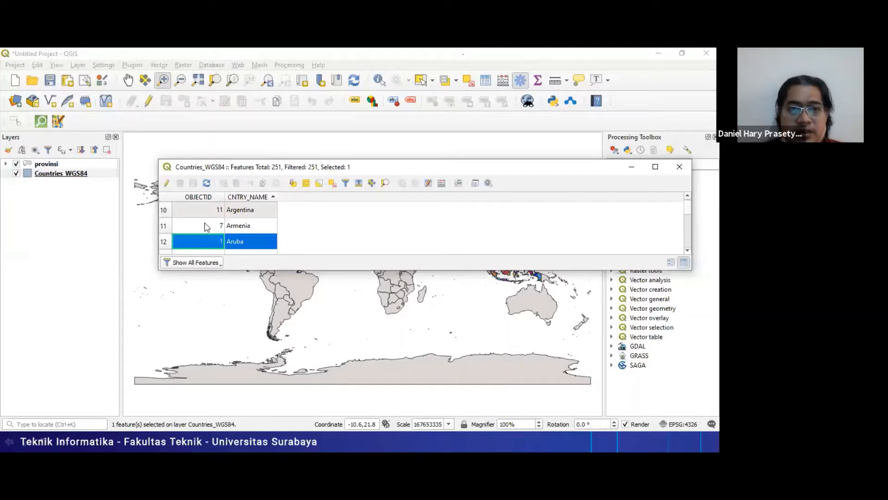
pyautogui.click(385, 184)
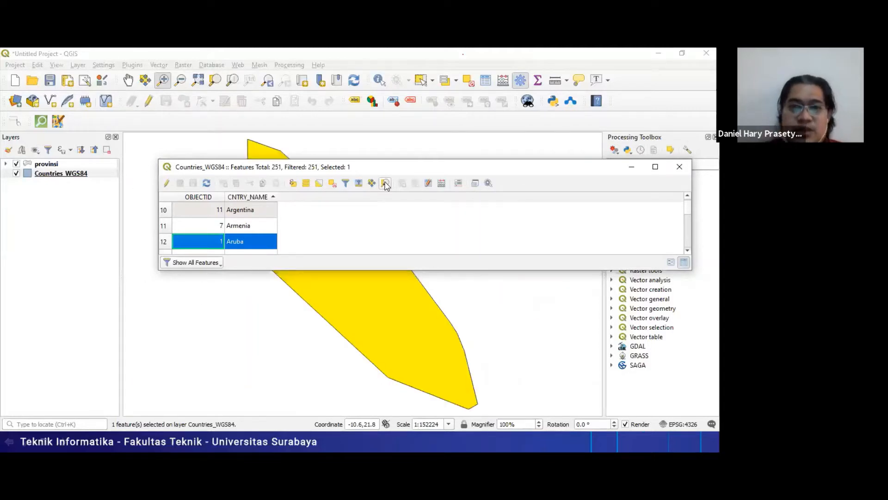
pyautogui.click(680, 167)
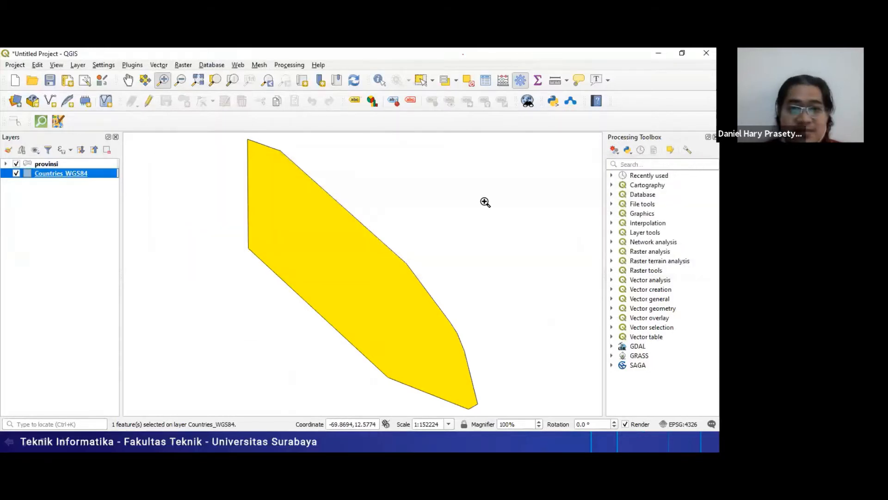
# - Zoom out from Aruba to view the surrounding Caribbean and northern South America
pyautogui.click(181, 80)
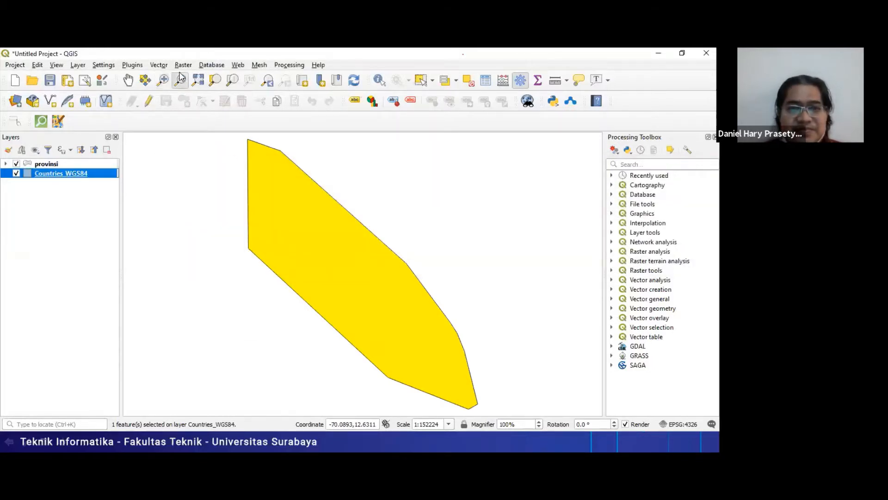
pyautogui.click(227, 228)
pyautogui.click(373, 276)
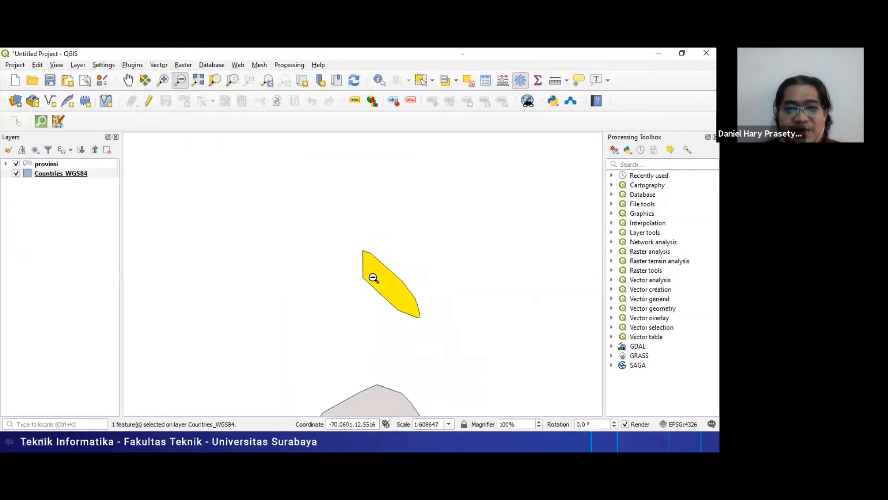
pyautogui.click(393, 314)
pyautogui.click(393, 313)
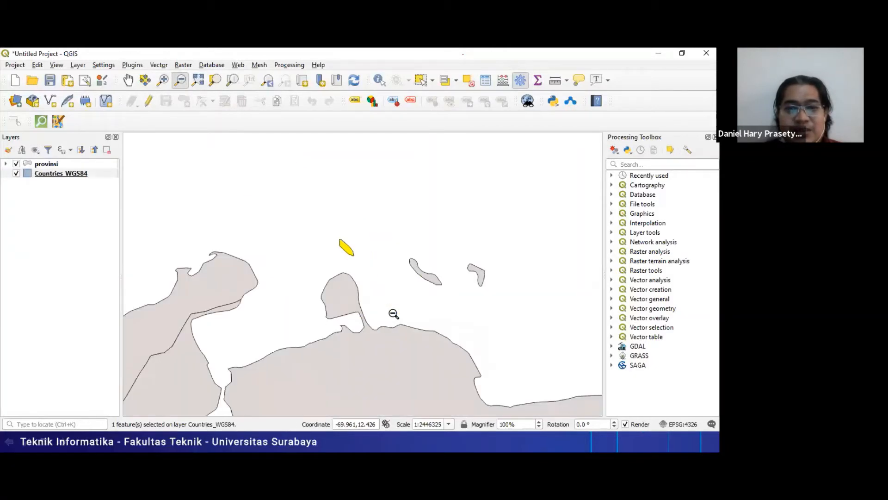
pyautogui.click(394, 314)
pyautogui.click(394, 313)
pyautogui.click(394, 314)
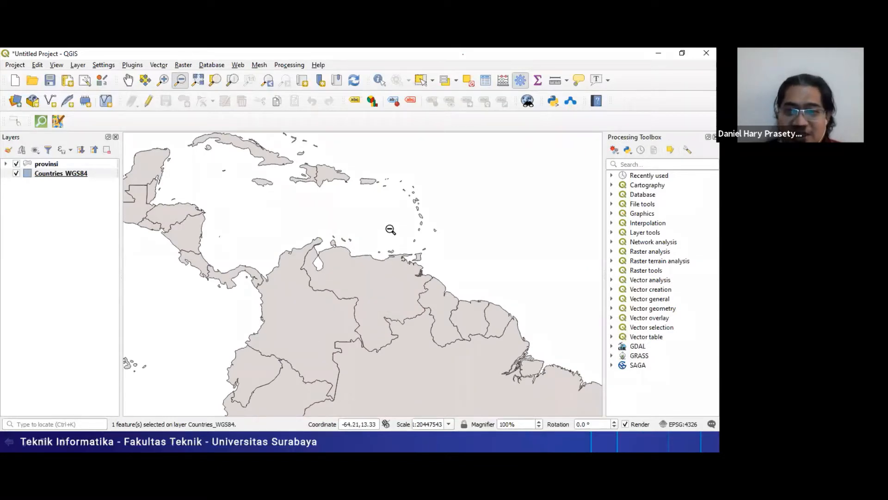
# - Zoom in on Aruba off the South American coast, and back out to the Americas to examine its location
pyautogui.click(163, 80)
pyautogui.moveTo(315, 202); pyautogui.dragTo(366, 276)
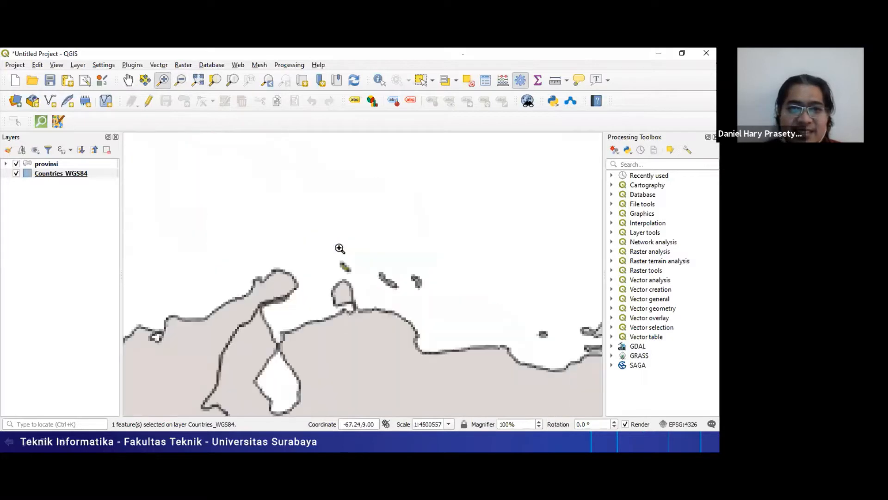
pyautogui.click(181, 79)
pyautogui.click(240, 283)
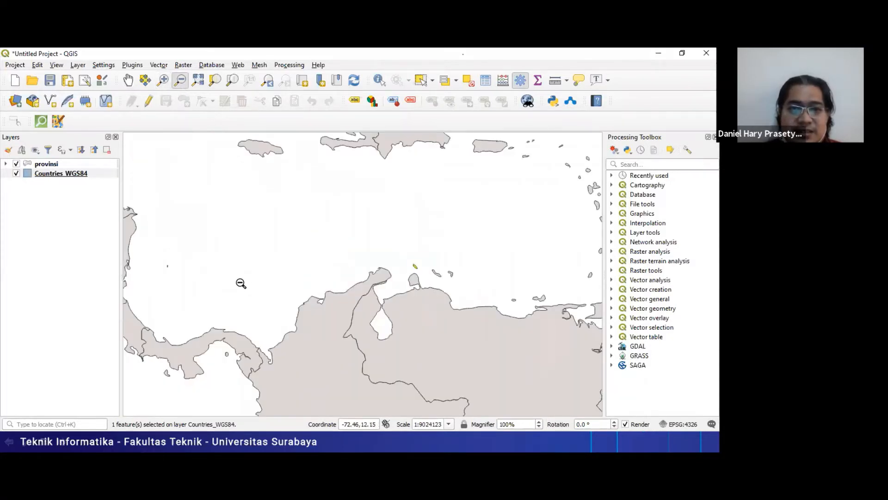
pyautogui.click(241, 283)
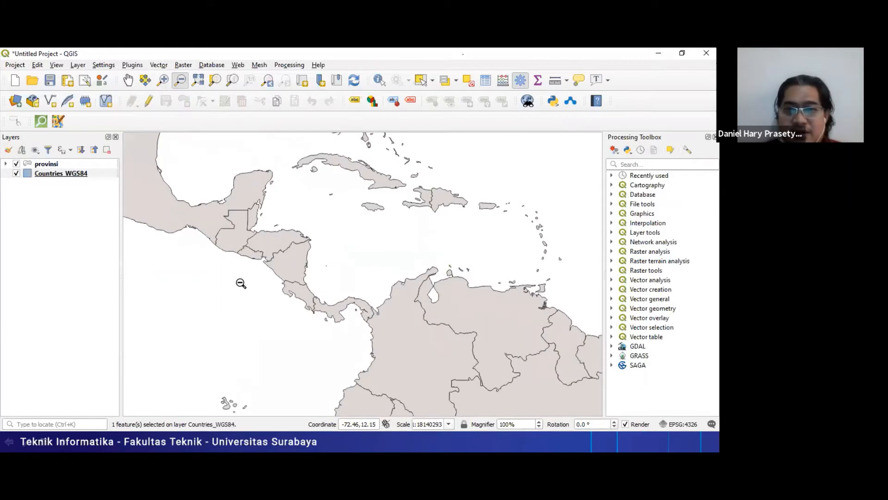
pyautogui.click(241, 283)
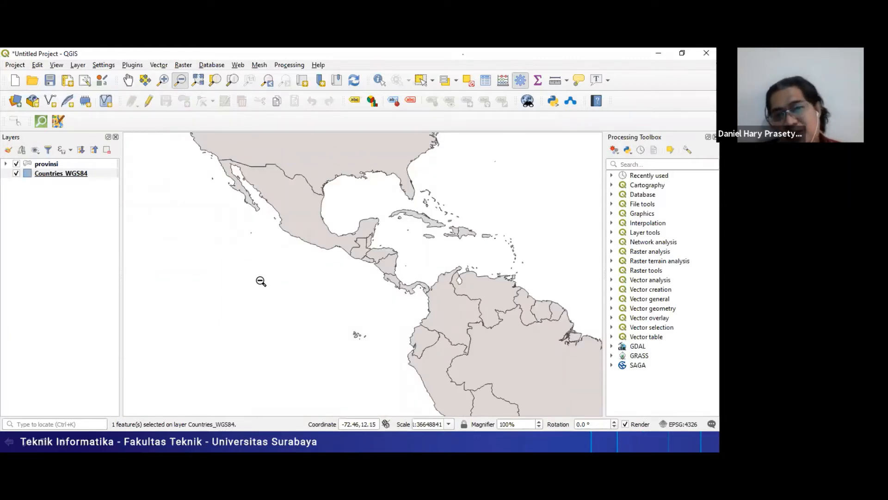
pyautogui.click(379, 299)
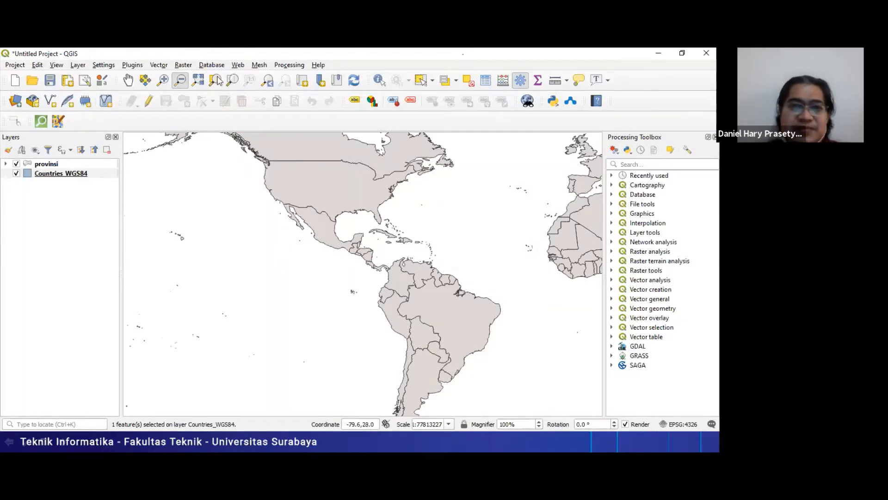
# - Zoom in on the Caribbean islands, check the Persiapan slide's task list, and return to QGIS
pyautogui.click(163, 79)
pyautogui.moveTo(364, 208); pyautogui.dragTo(449, 266)
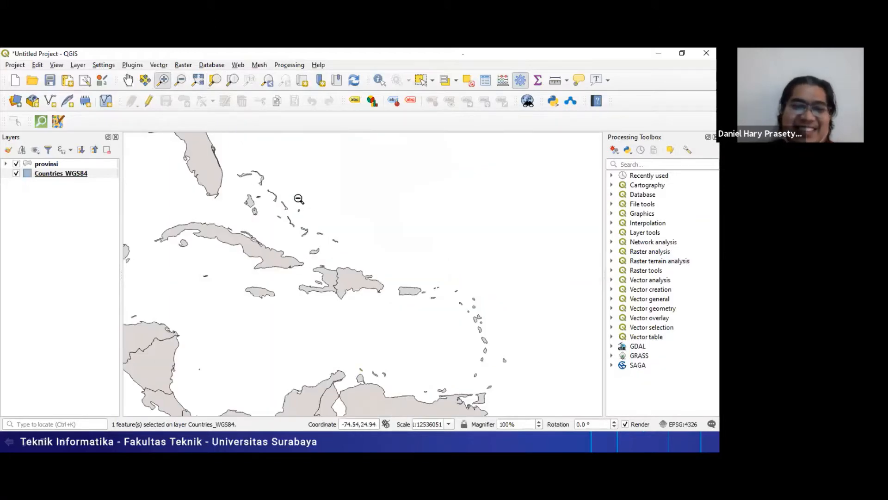
pyautogui.hotkey('alt', 'Tab')
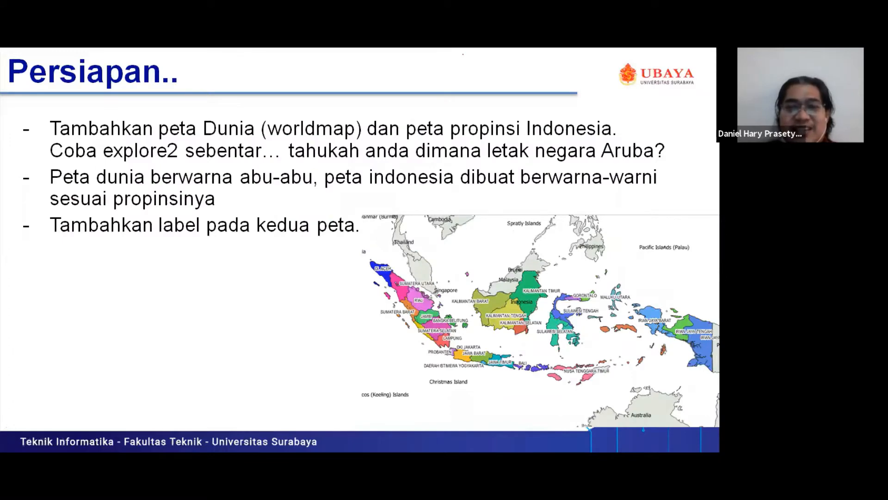
pyautogui.hotkey('alt', 'Tab')
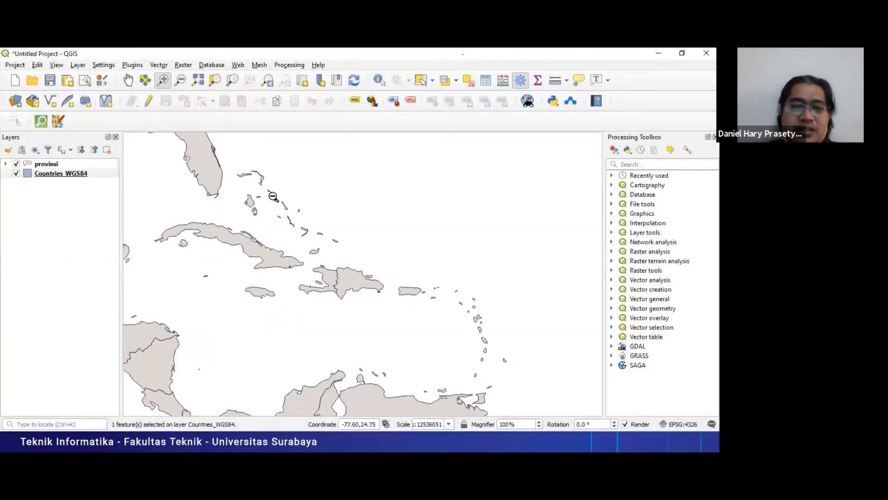
# - Zoom the map out from the Caribbean to cover North America and northern South America
pyautogui.rightClick(69, 172)
pyautogui.click(123, 288)
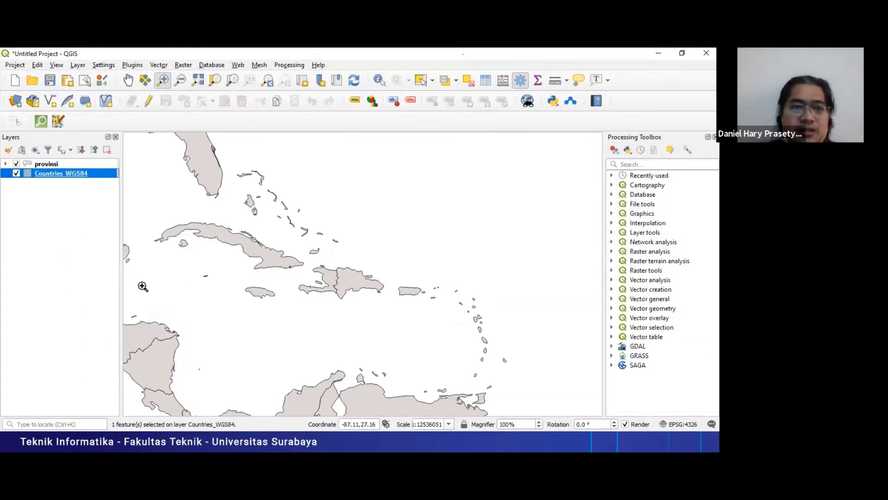
pyautogui.click(143, 284)
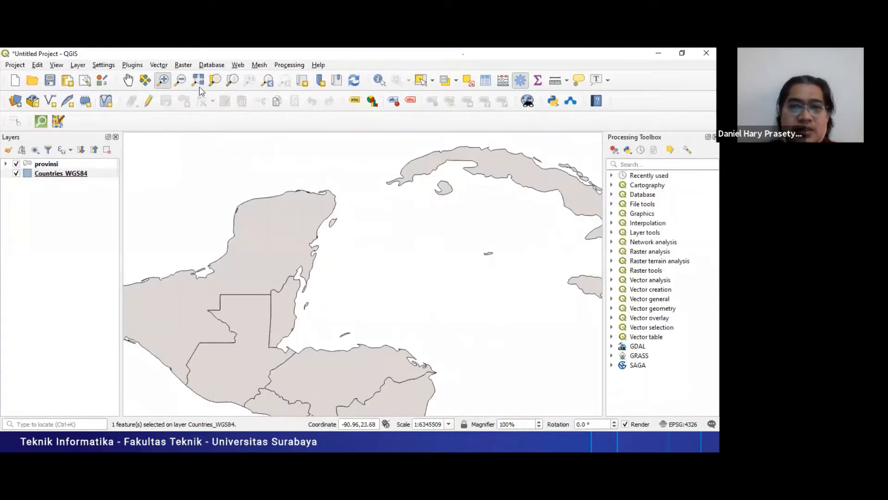
pyautogui.click(180, 82)
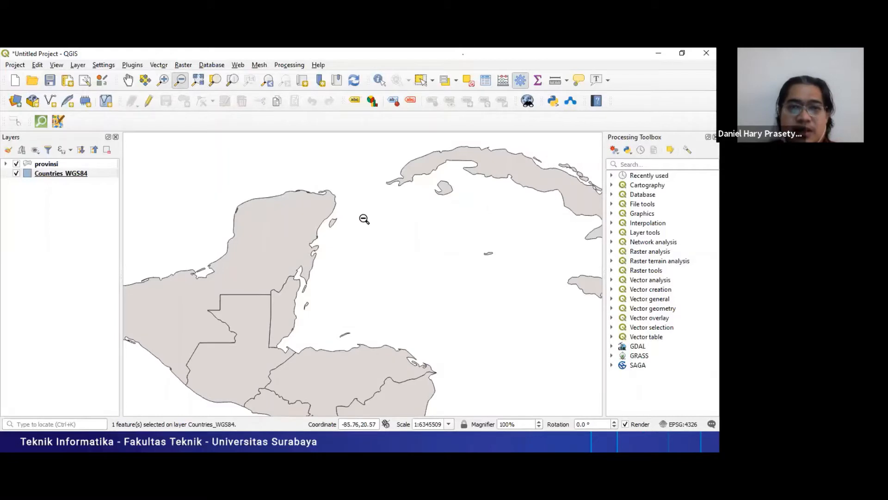
pyautogui.click(364, 220)
pyautogui.click(364, 219)
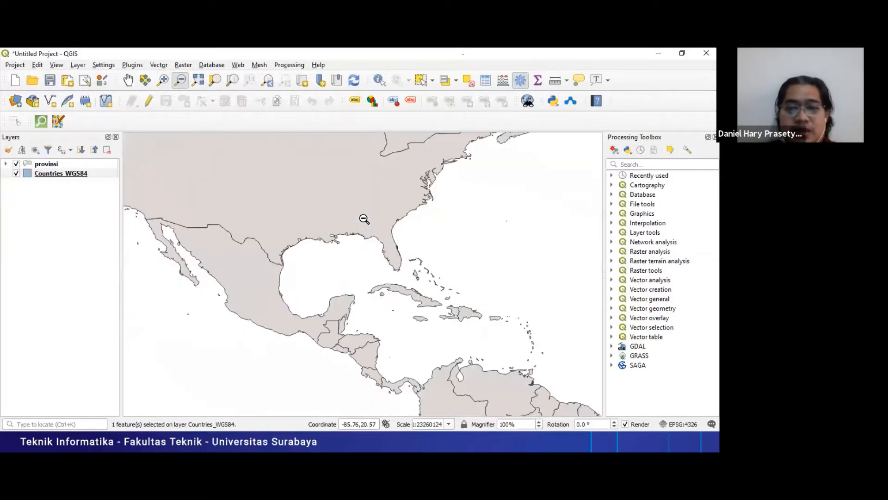
pyautogui.click(390, 247)
# - Open the Countries_WGS84 attribute table, select the Albania record, zoom the map to it, and close the table
pyautogui.rightClick(79, 177)
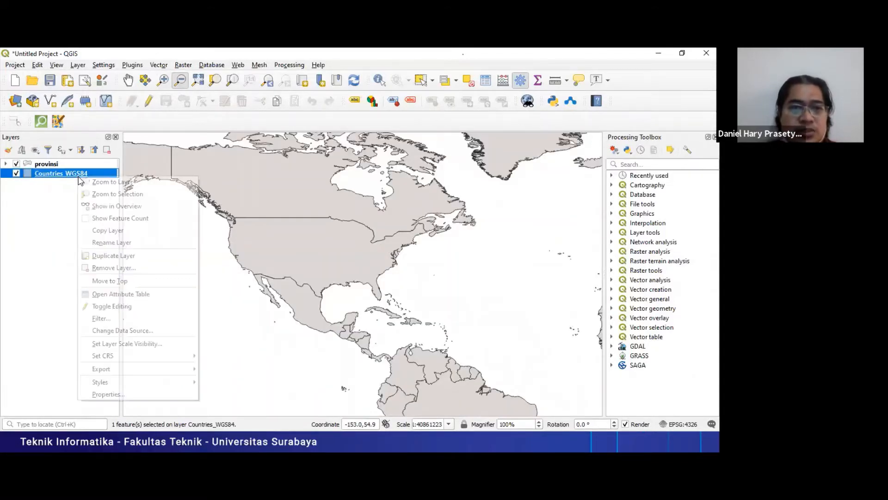
pyautogui.click(177, 293)
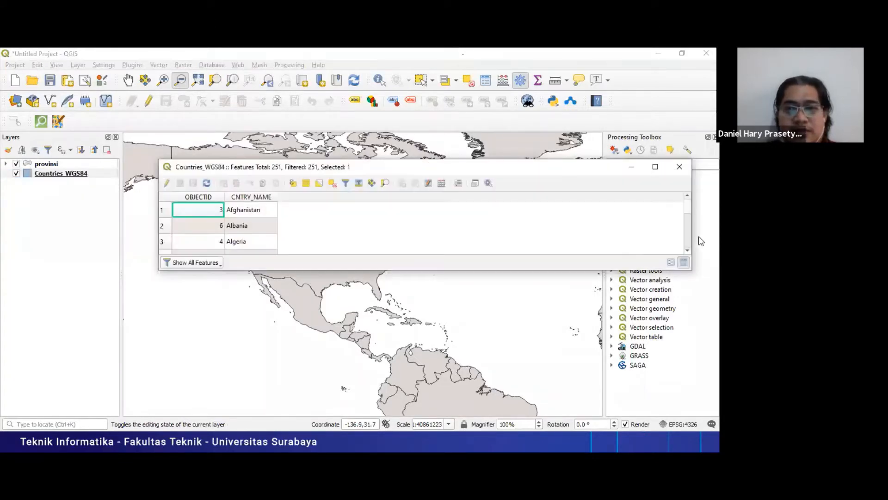
pyautogui.click(167, 226)
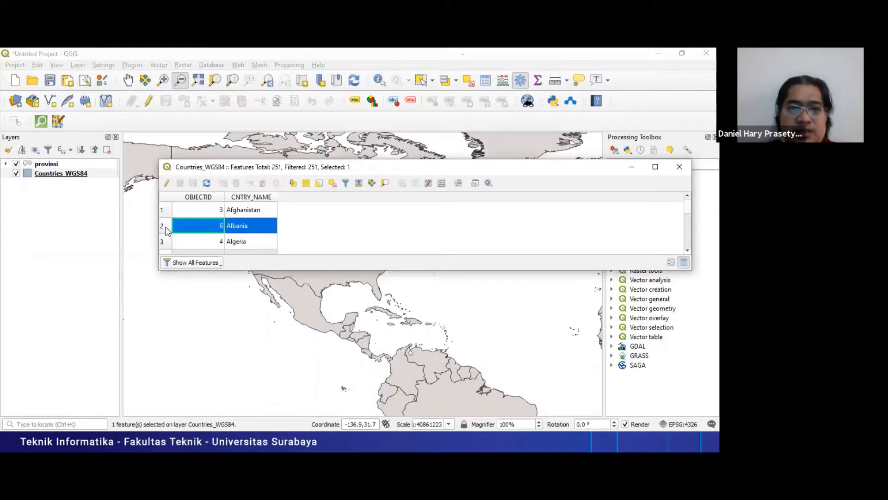
pyautogui.click(386, 185)
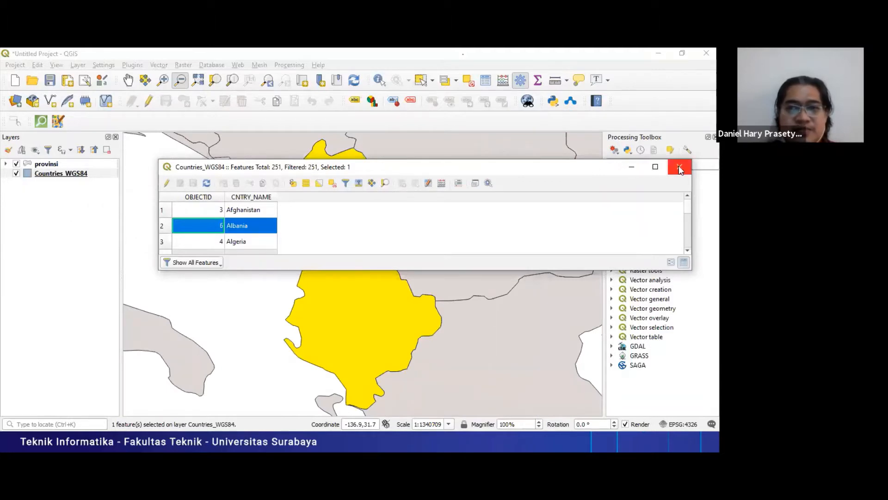
pyautogui.click(674, 167)
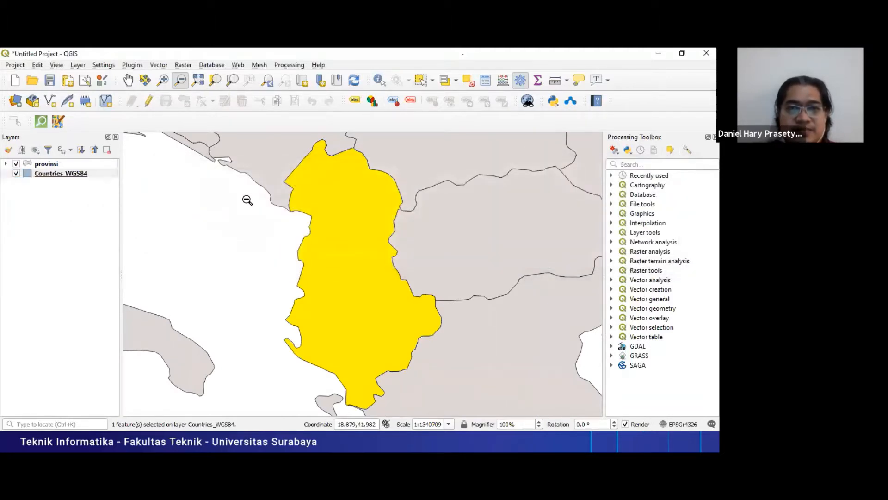
# - Zoom out from Albania to examine its location within Europe and the Mediterranean
pyautogui.click(341, 227)
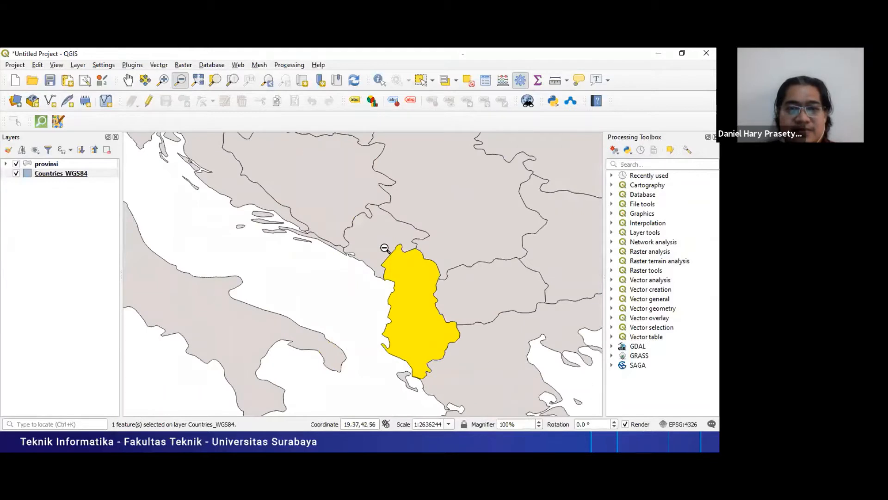
pyautogui.click(385, 249)
pyautogui.click(385, 249)
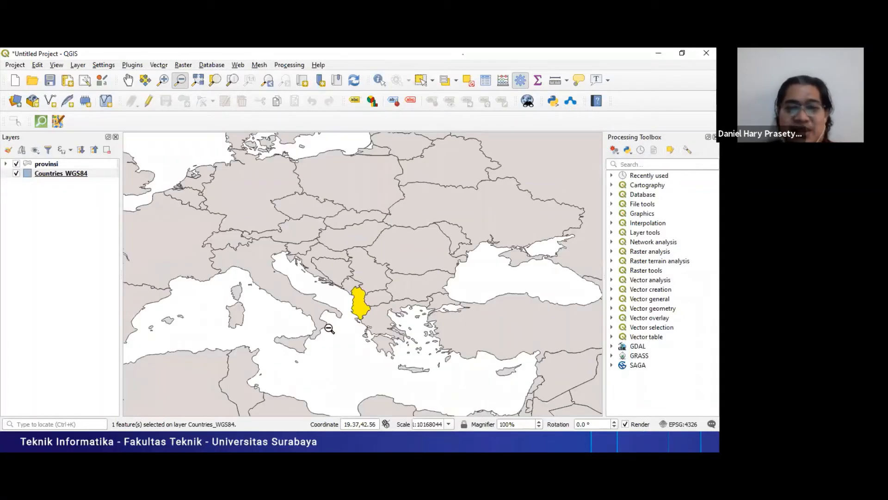
pyautogui.click(356, 301)
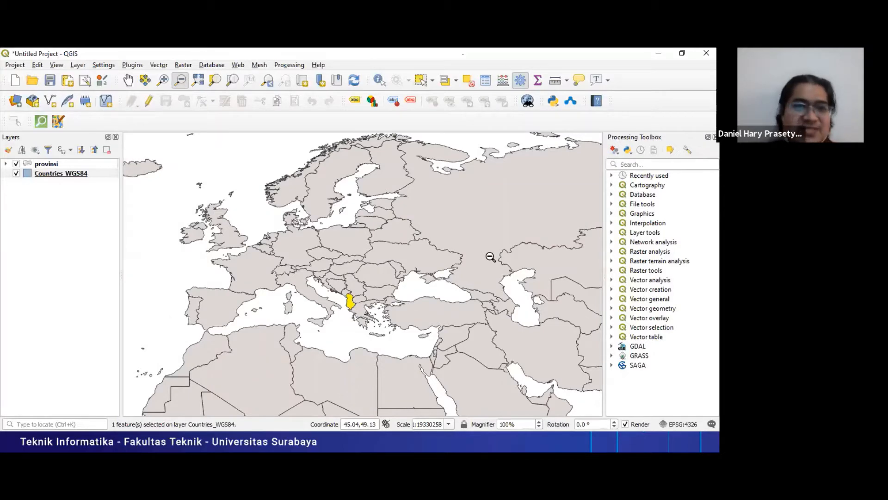
pyautogui.hotkey('alt', 'Tab')
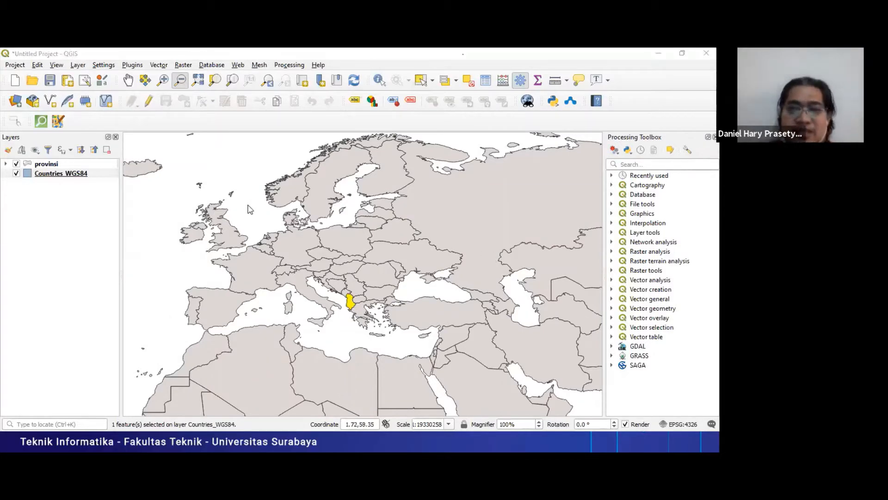
# - Check the labelling task on the Persiapan slide and return to QGIS
pyautogui.hotkey('alt', 'Tab')
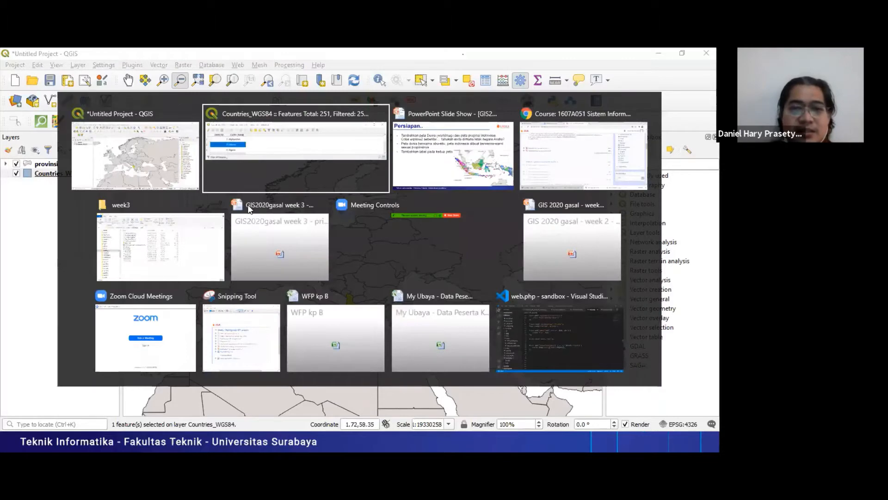
pyautogui.hotkey('alt', 'Tab')
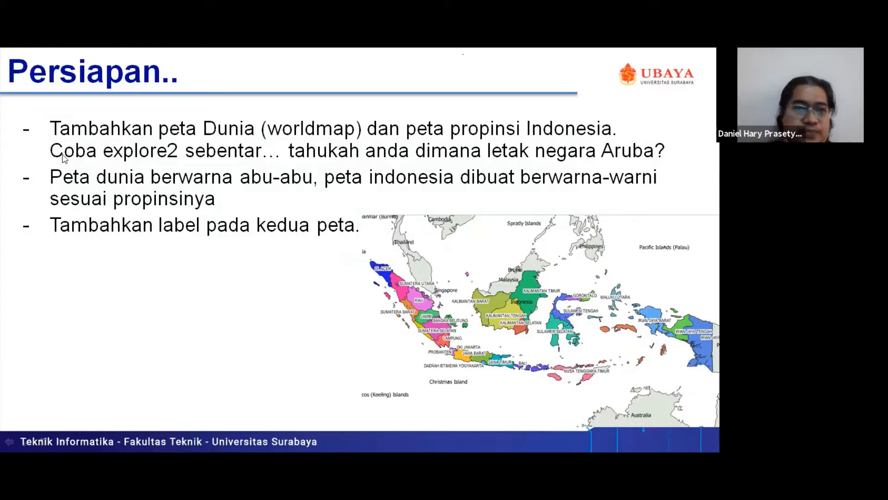
pyautogui.hotkey('alt', 'Tab')
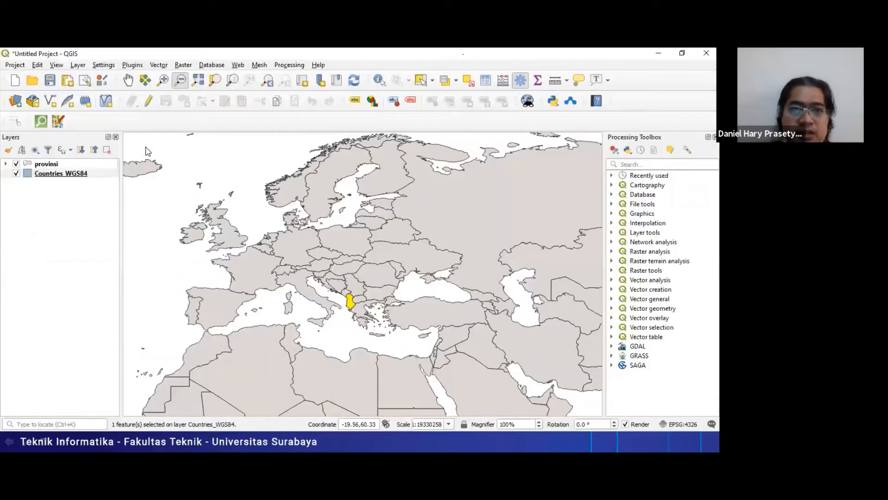
# - Give the provinsi layer single labels based on the Propinsi field and enable a text buffer around them
pyautogui.doubleClick(46, 164)
pyautogui.click(148, 151)
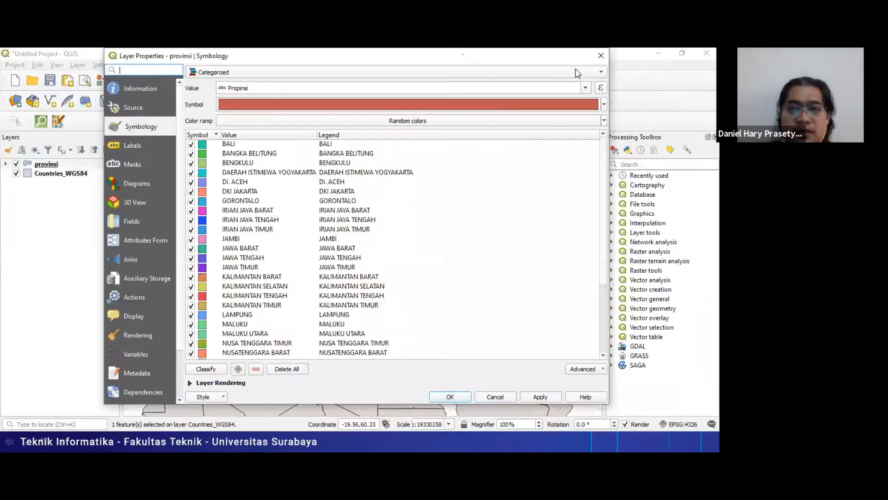
pyautogui.click(578, 73)
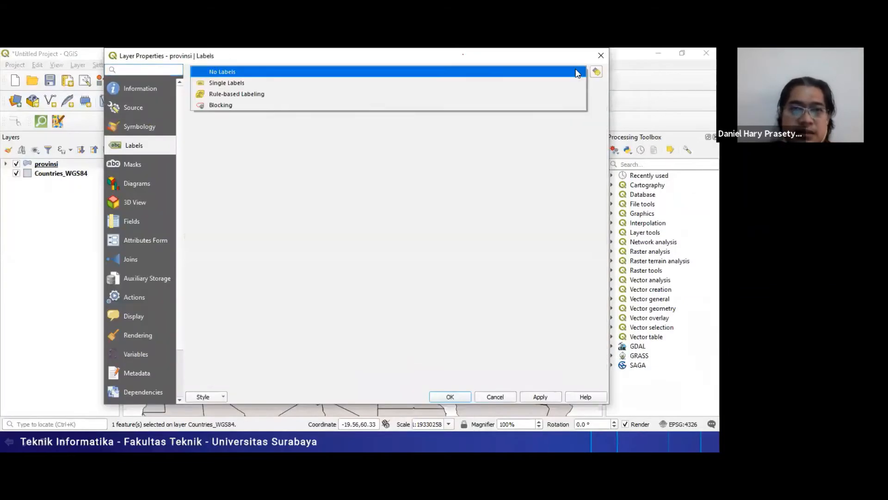
pyautogui.click(512, 86)
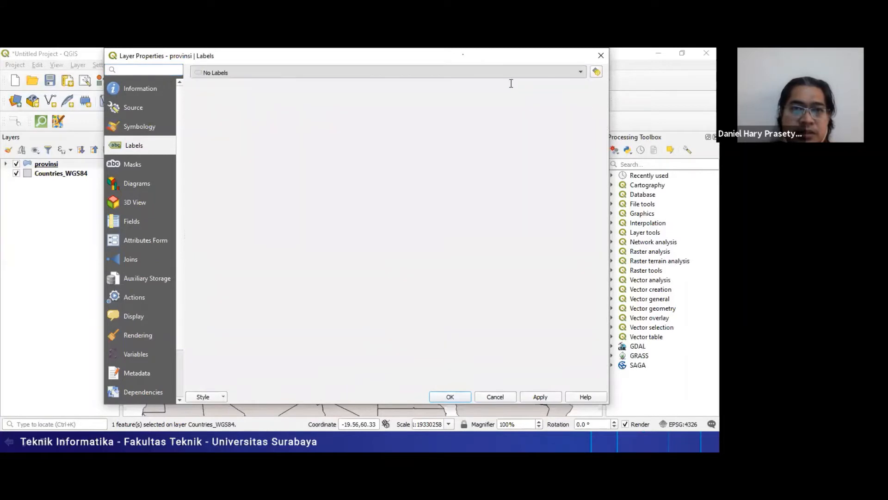
pyautogui.click(487, 90)
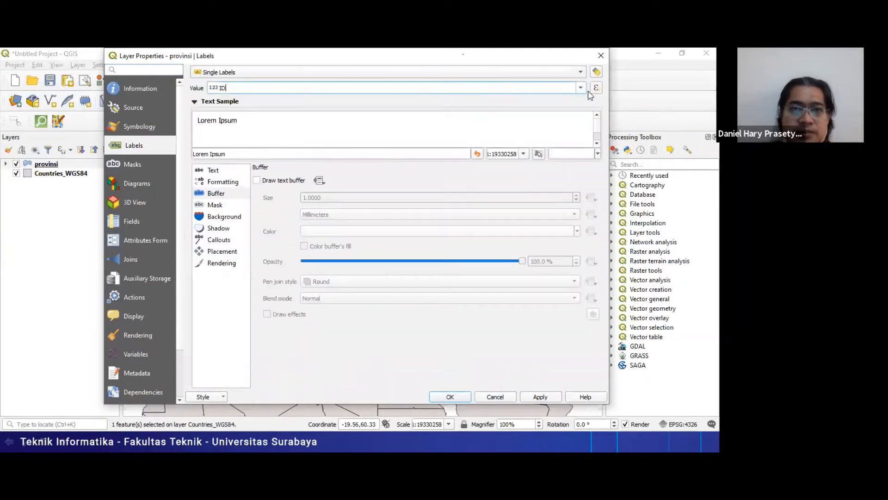
pyautogui.click(581, 88)
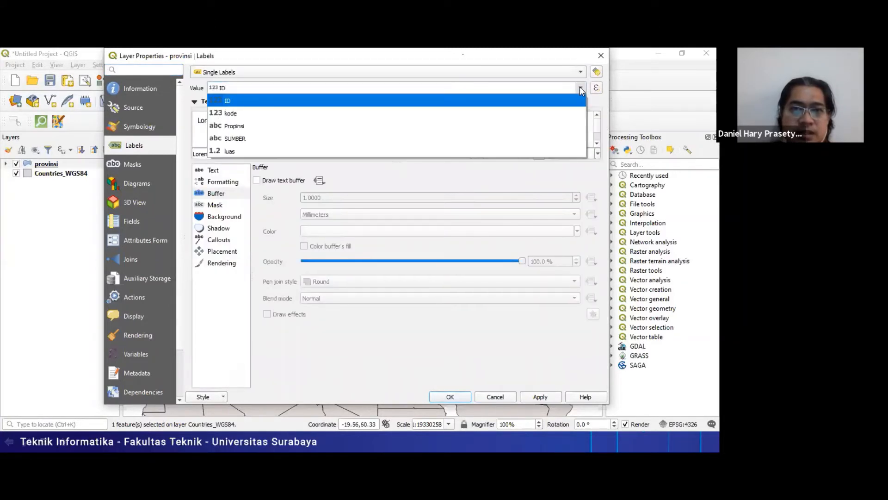
pyautogui.click(485, 123)
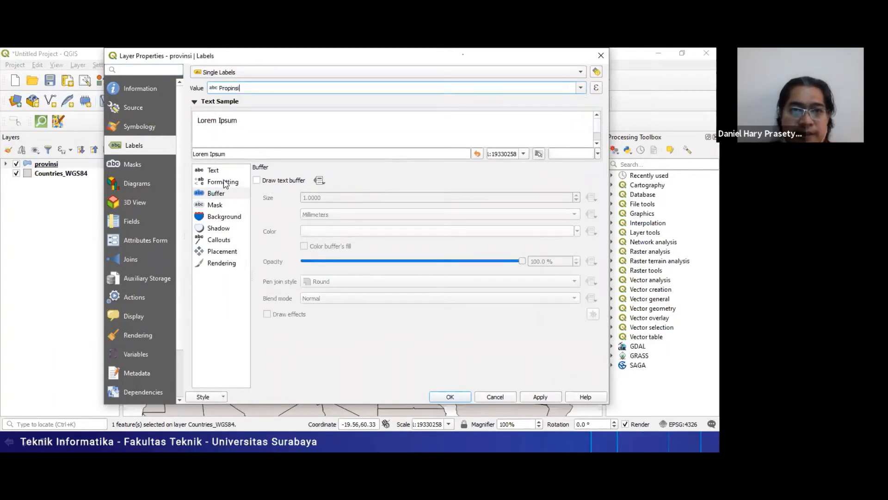
pyautogui.click(257, 180)
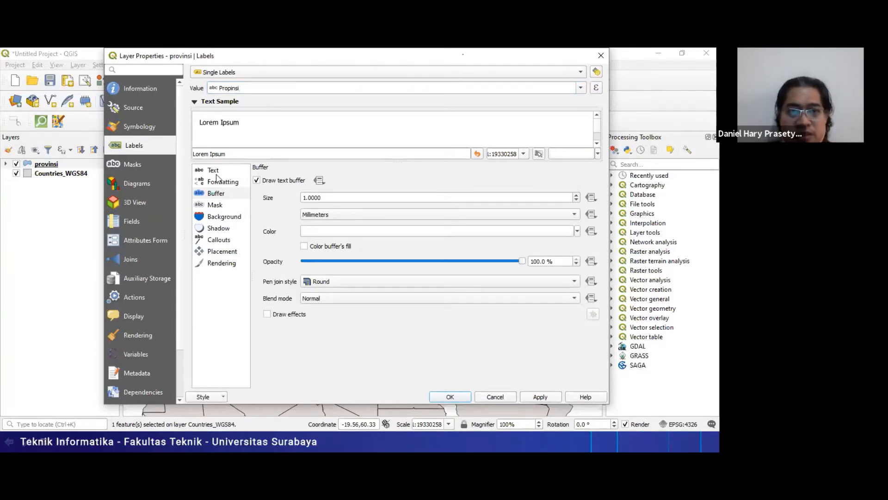
# - Set the province label text size to 7 points, apply it, and zoom the map to the provinsi layer
pyautogui.click(217, 174)
pyautogui.click(223, 183)
pyautogui.click(222, 172)
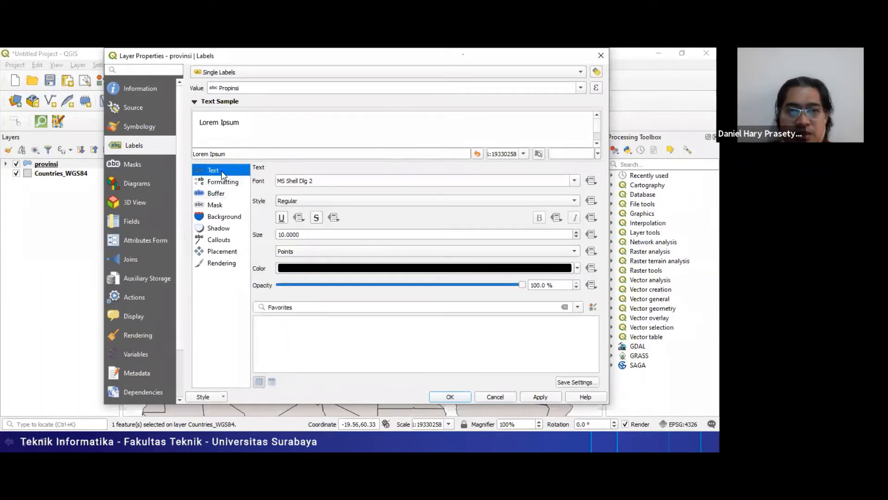
pyautogui.click(576, 238)
pyautogui.click(577, 237)
pyautogui.click(576, 237)
pyautogui.click(541, 396)
pyautogui.click(442, 396)
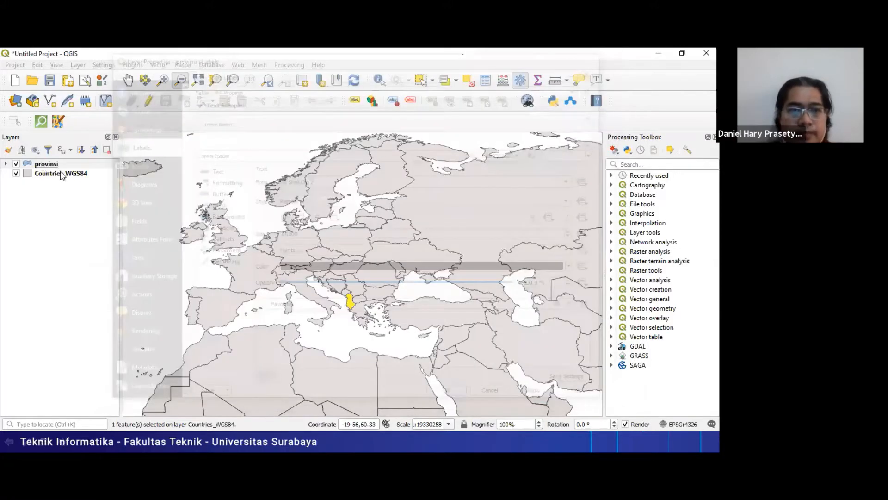
pyautogui.rightClick(61, 174)
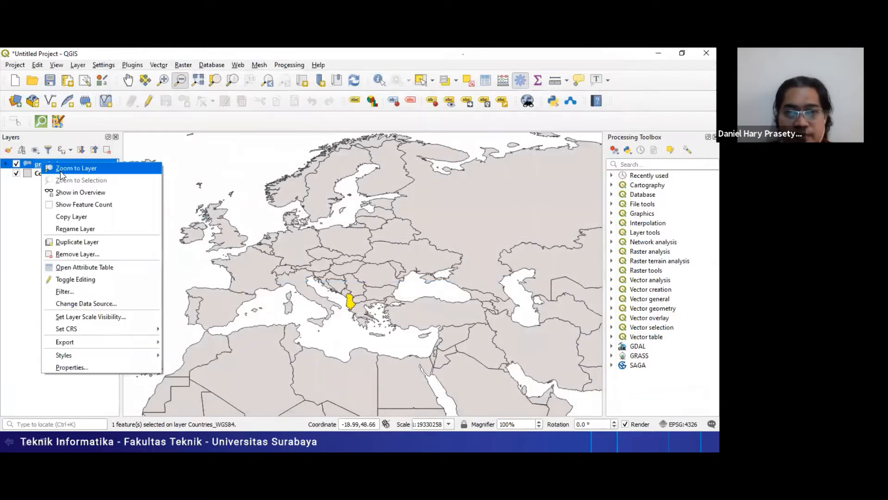
pyautogui.click(60, 170)
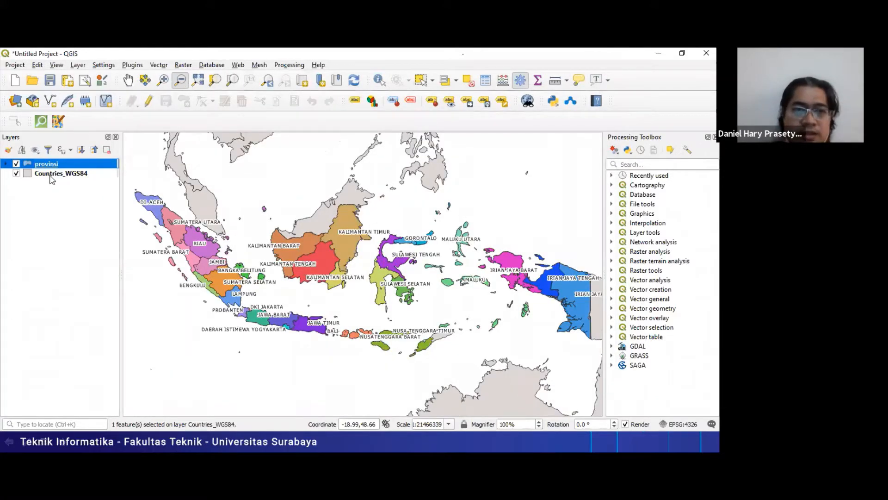
# - Label the Countries_WGS84 layer with country names using single labels
pyautogui.click(52, 175)
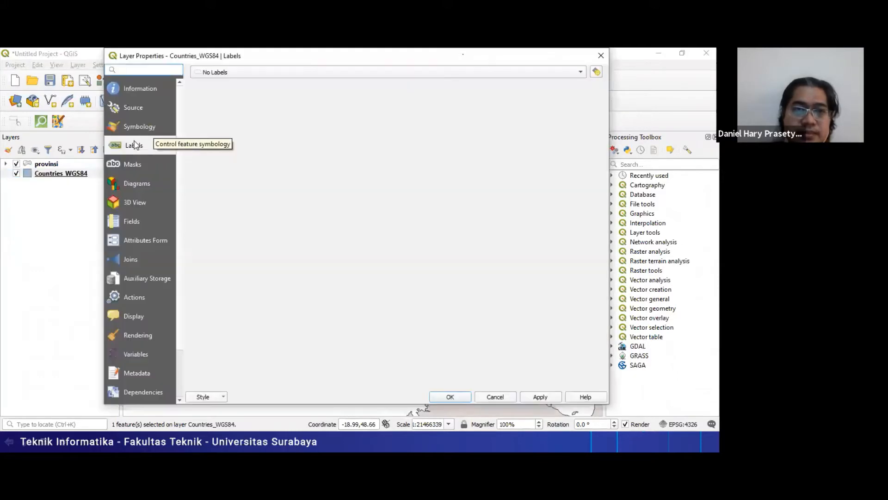
pyautogui.click(271, 72)
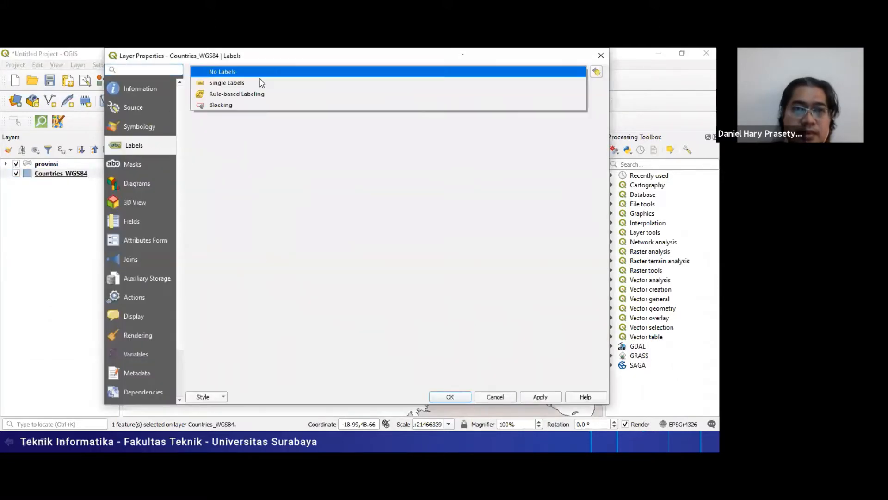
pyautogui.click(260, 82)
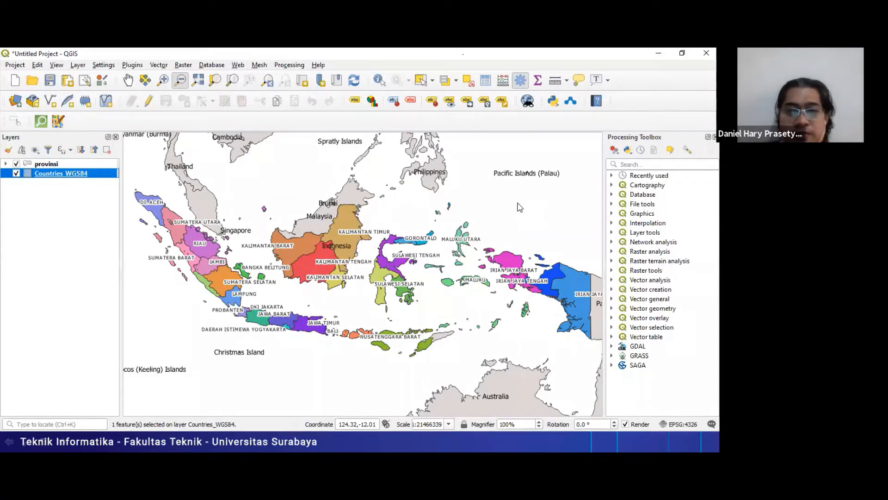
# - Look through the Persiapan and Print layout form slides in the slide show and return to QGIS
pyautogui.hotkey('alt', 'Tab')
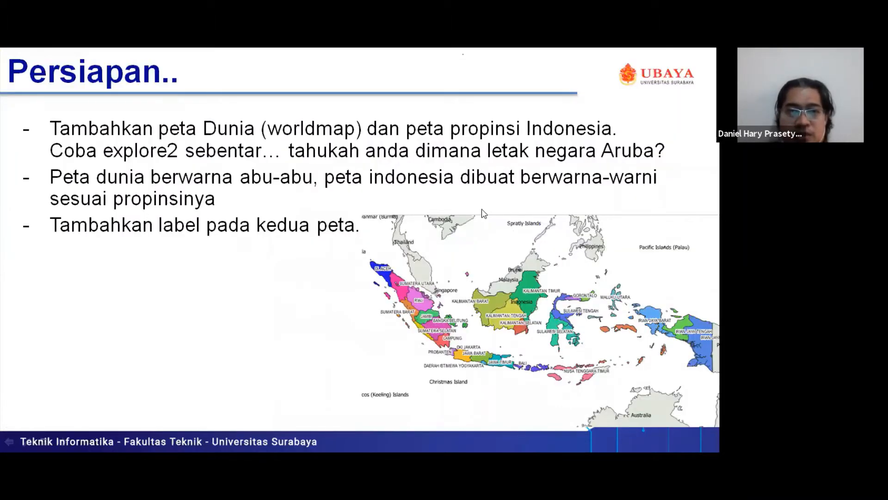
pyautogui.press('Right')
pyautogui.press('Left')
pyautogui.press('Right')
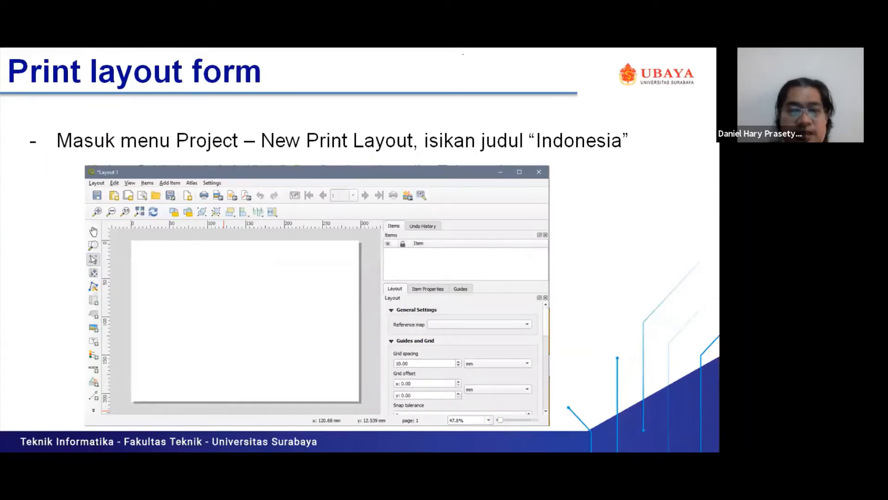
pyautogui.press('Left')
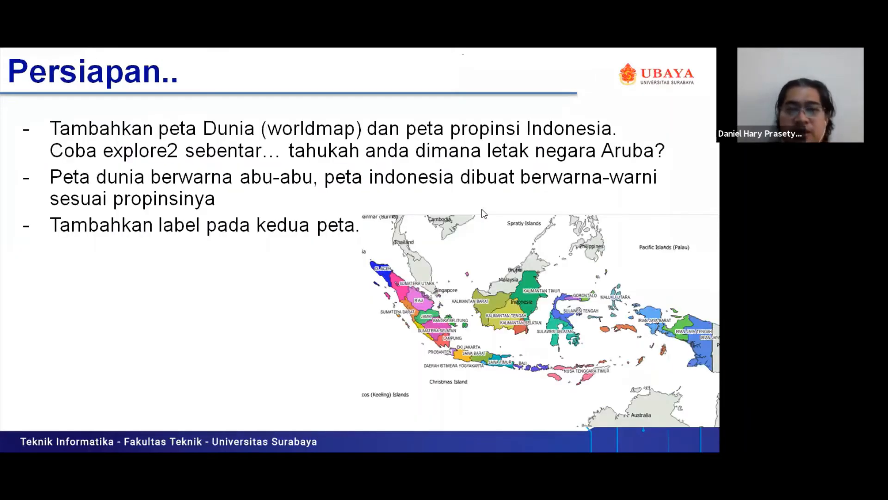
pyautogui.hotkey('alt', 'Tab')
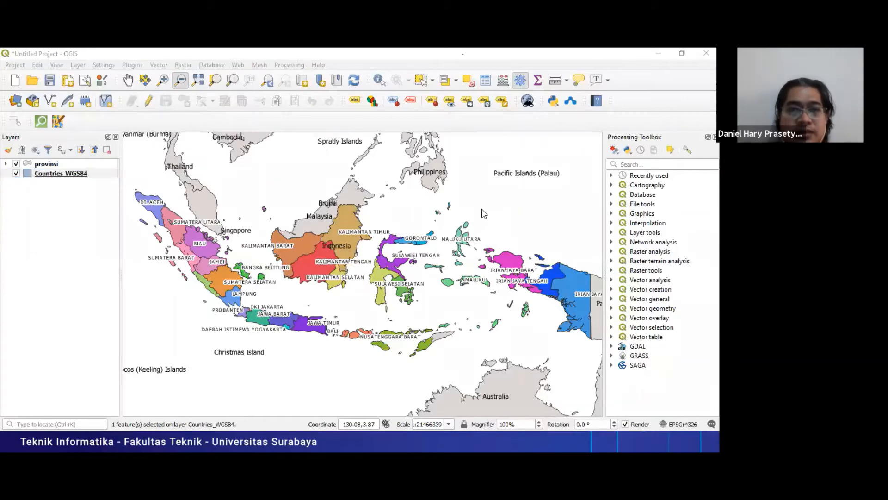
# - Compare the labelled QGIS map with the example map on the Persiapan slide and return to QGIS
pyautogui.hotkey('alt', 'Tab')
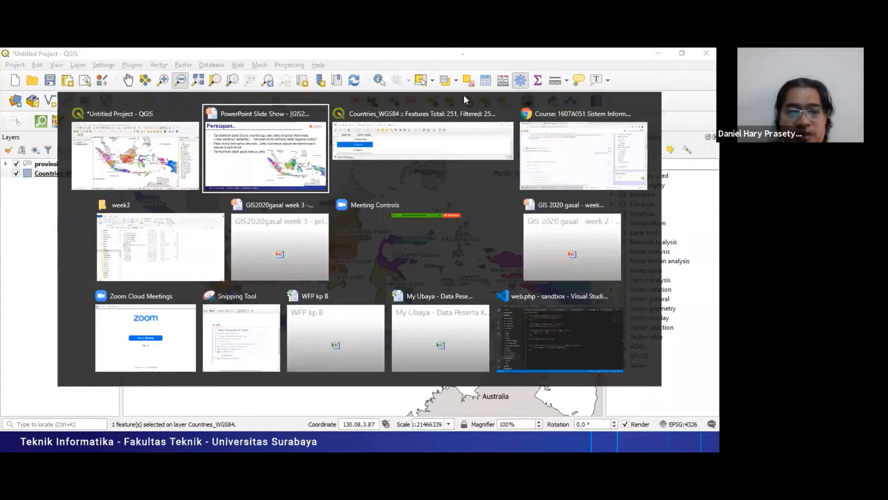
pyautogui.hotkey('alt', 'Tab')
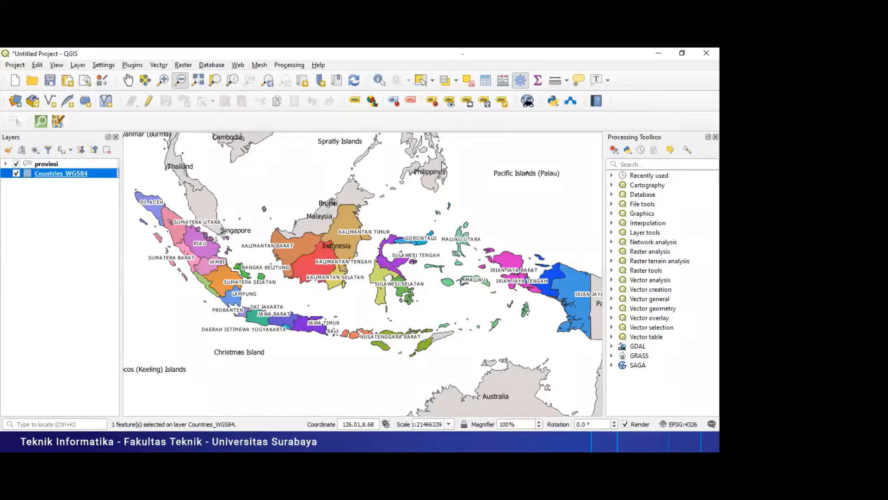
pyautogui.hotkey('alt', 'Tab')
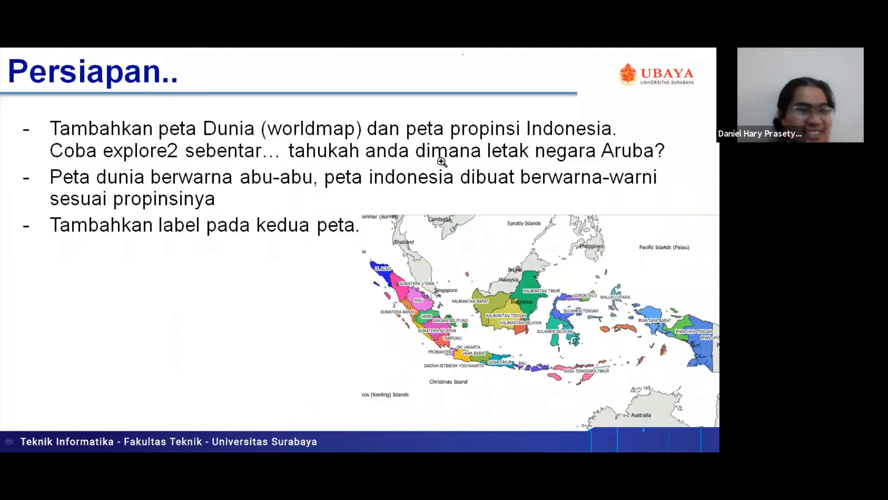
pyautogui.hotkey('alt', 'Tab')
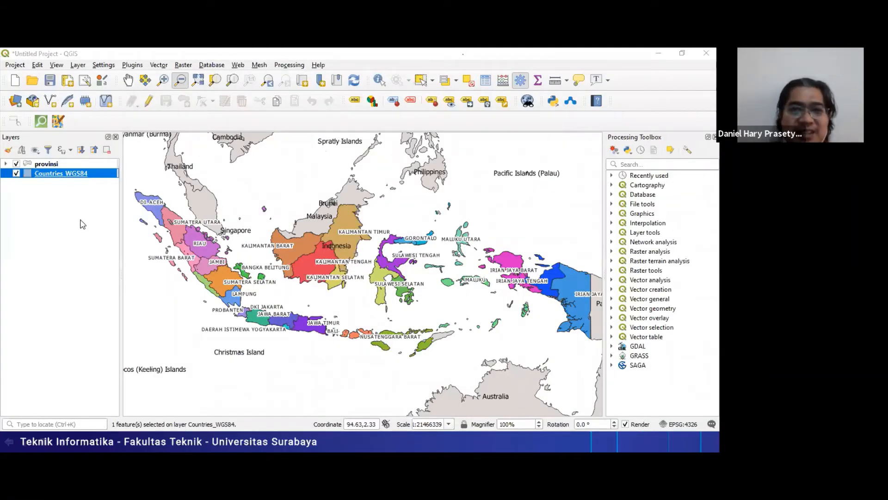
# - View the Week 3 resources on the course page in Chrome and the week3 folder's data files, and return to QGIS
pyautogui.hotkey('alt', 'Tab')
pyautogui.hotkey('alt', 'Tab')
pyautogui.hotkey('alt', 'Tab')
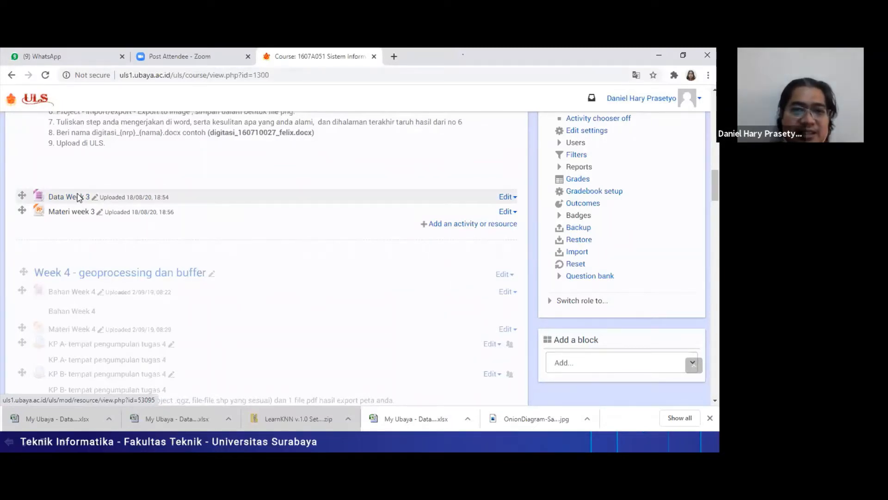
pyautogui.hotkey('alt', 'Tab')
pyautogui.hotkey('alt', 'Tab')
pyautogui.hotkey('alt', 'Tab')
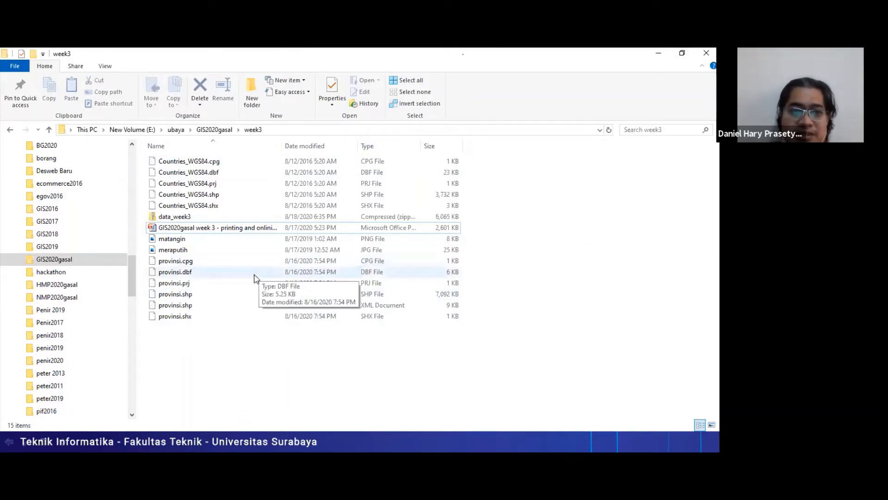
pyautogui.hotkey('alt', 'Tab')
pyautogui.hotkey('alt', 'Tab')
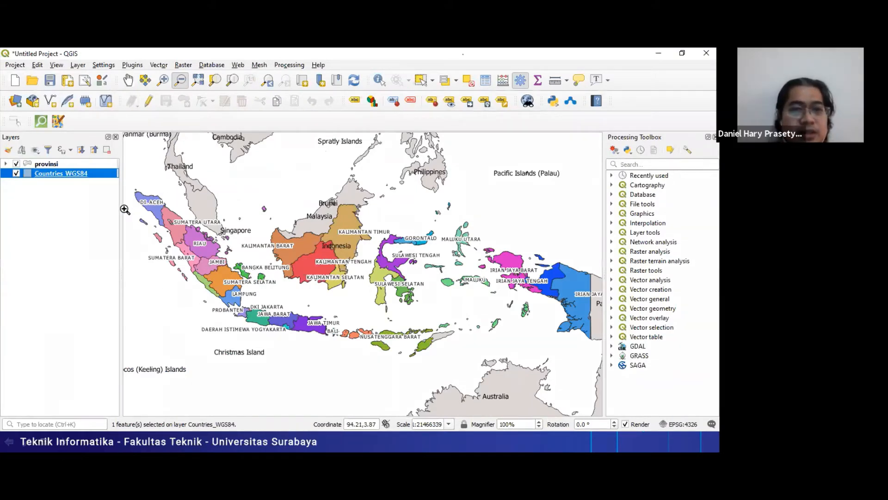
# - Review the provinsi layer's symbology, checking the Categorized style, the Propinsi value field and its classification, and leave it without saving changes
pyautogui.moveTo(122, 211); pyautogui.dragTo(112, 209)
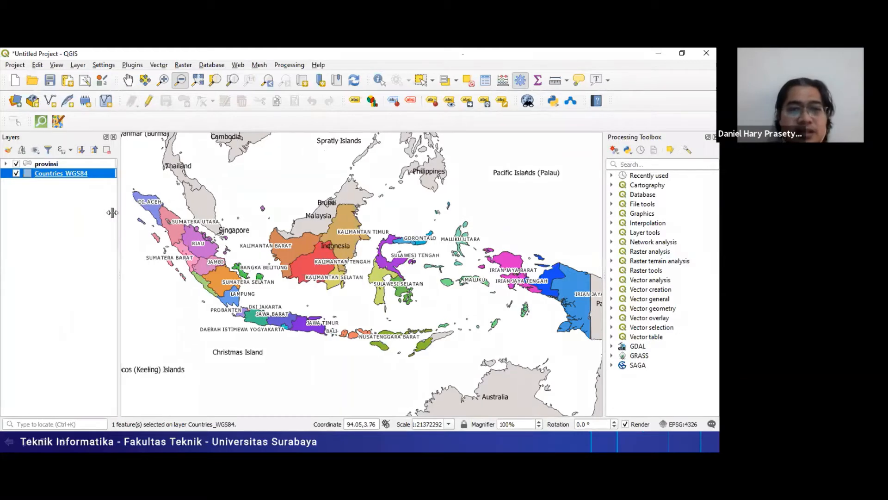
pyautogui.click(41, 165)
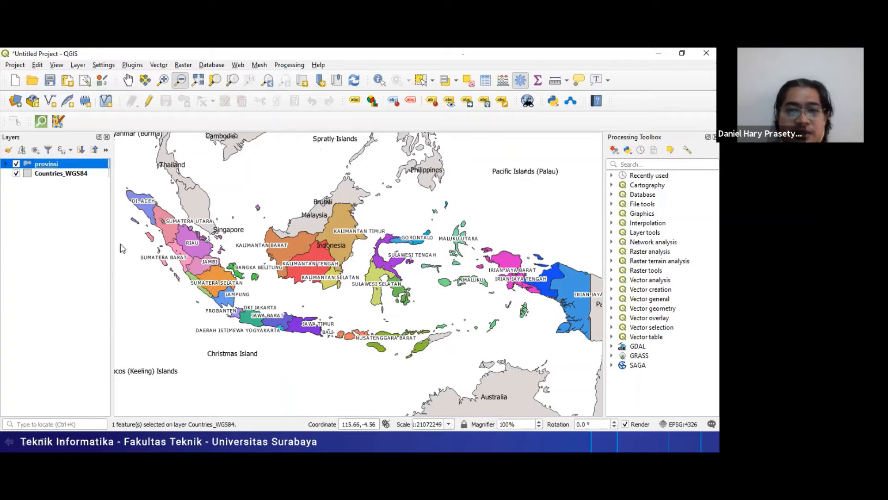
pyautogui.doubleClick(36, 164)
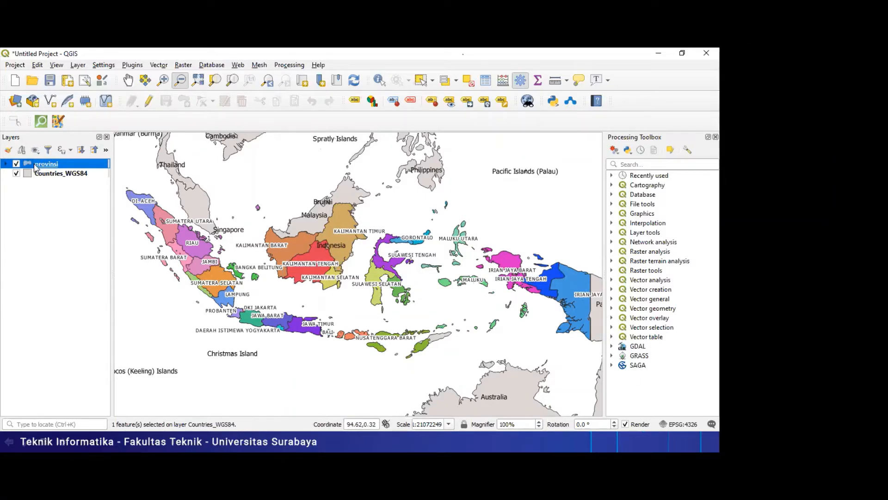
pyautogui.click(137, 123)
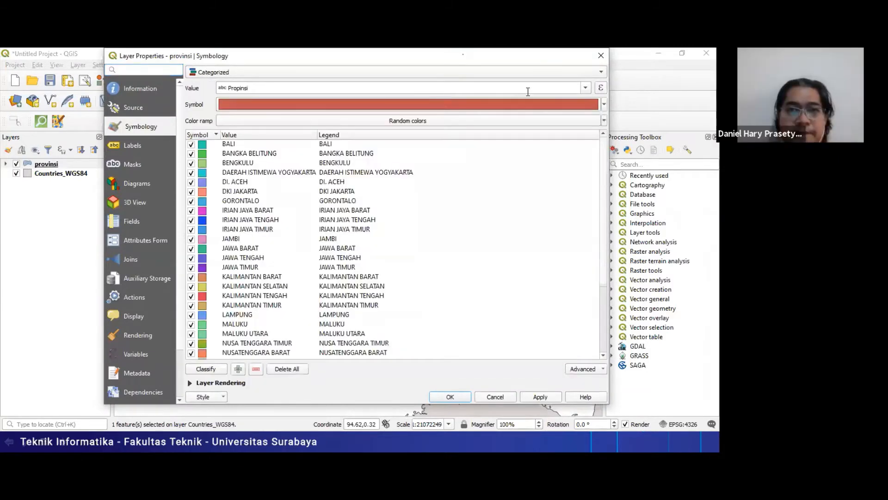
pyautogui.click(558, 73)
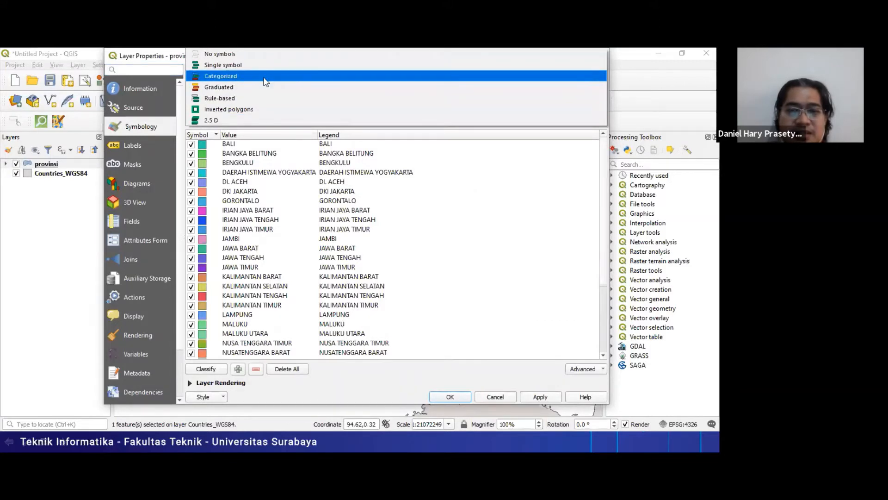
pyautogui.click(266, 81)
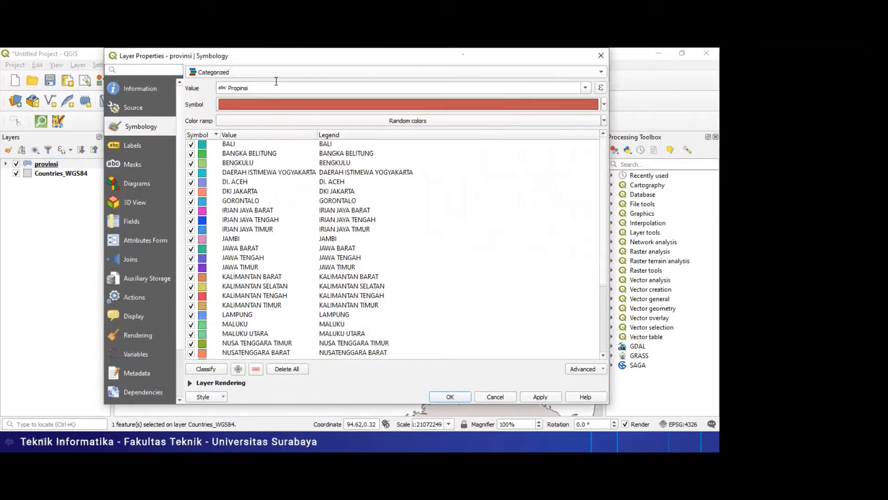
pyautogui.click(586, 88)
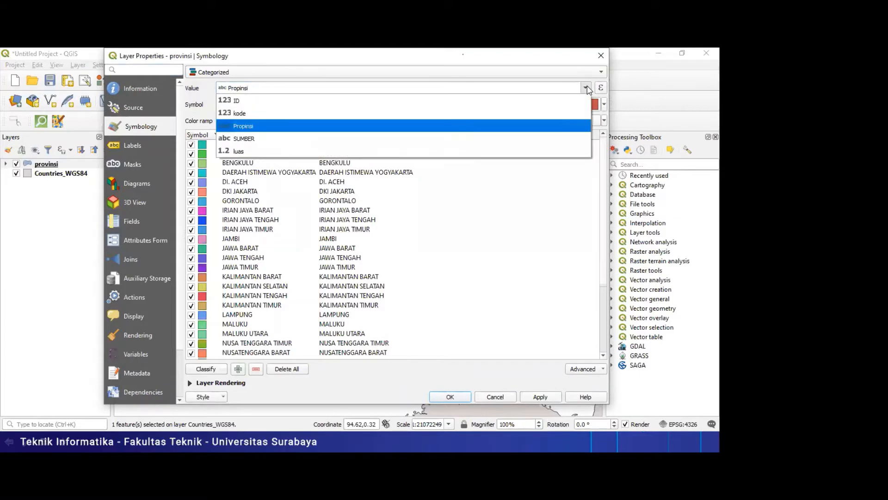
pyautogui.click(587, 89)
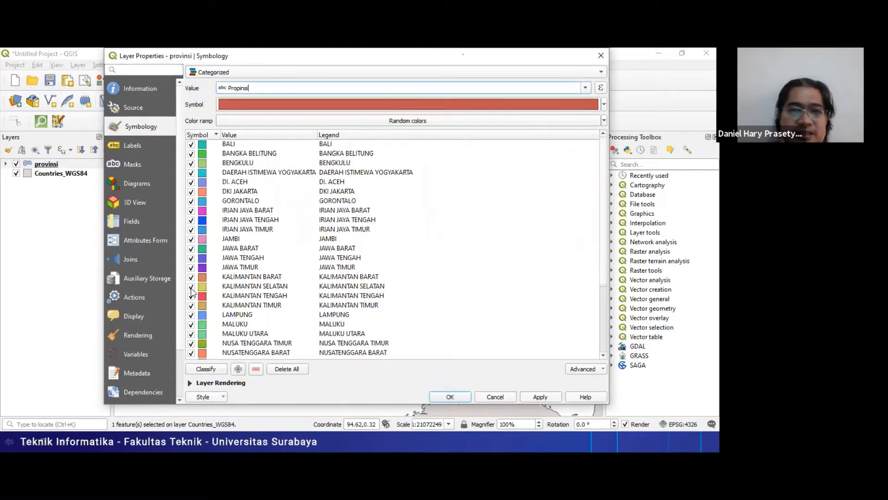
pyautogui.click(205, 370)
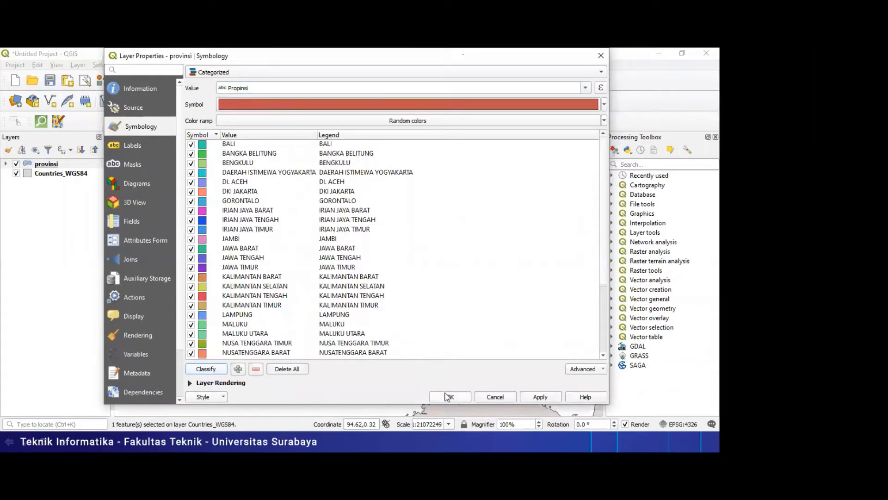
pyautogui.click(493, 394)
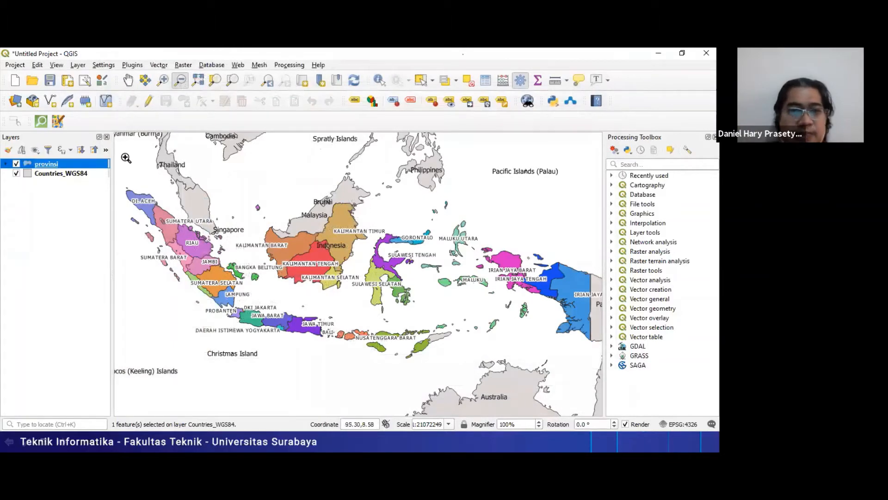
# - View the single symbol fill settings of the Countries_WGS84 layer and close its properties
pyautogui.click(48, 175)
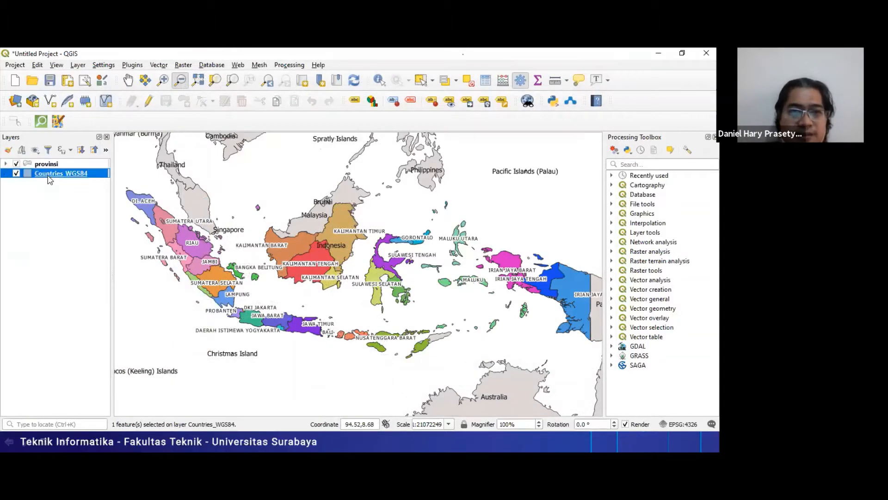
pyautogui.doubleClick(50, 175)
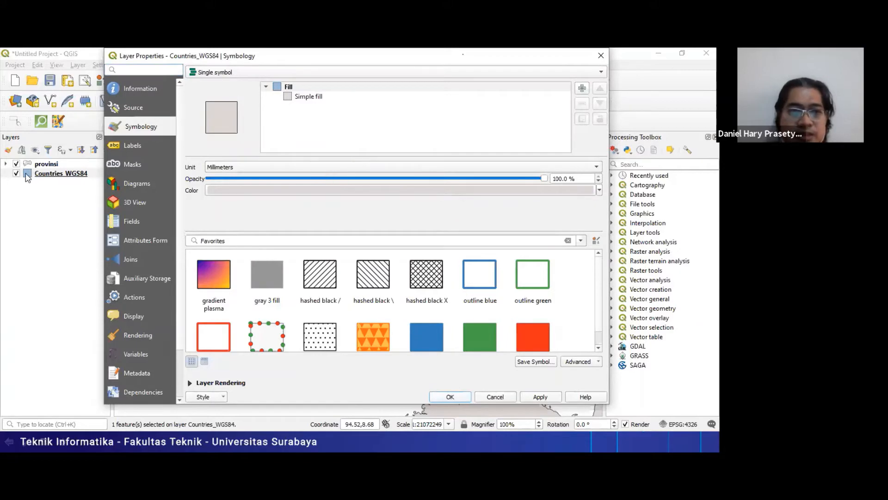
pyautogui.press('Escape')
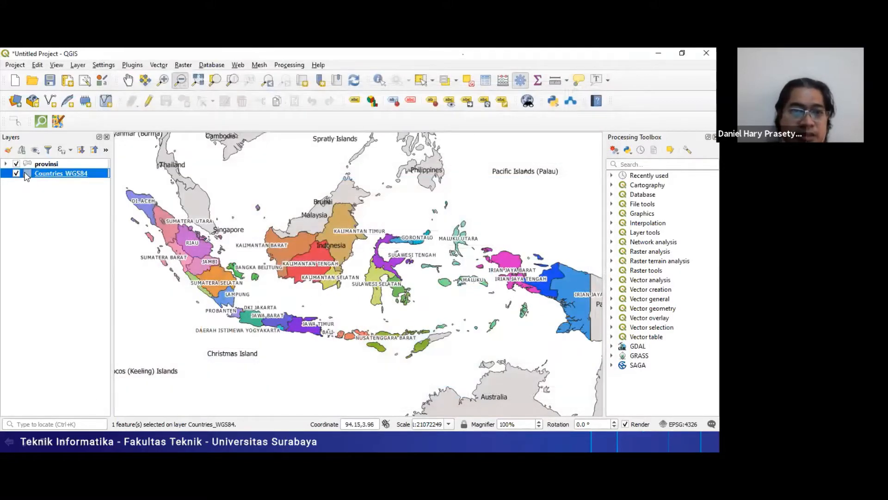
# - Review the Countries_WGS84 label settings, keeping Single Labels with CNTRY_NAME as the value, and accept them
pyautogui.doubleClick(26, 174)
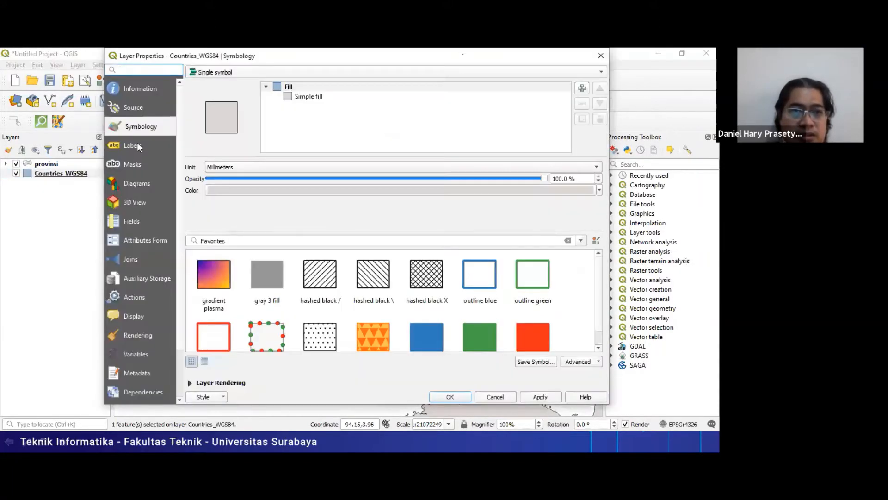
pyautogui.click(138, 145)
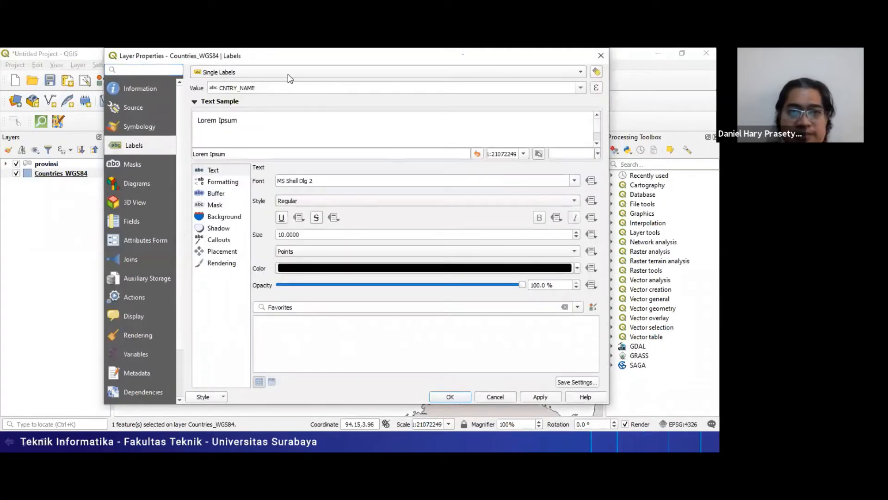
pyautogui.click(307, 73)
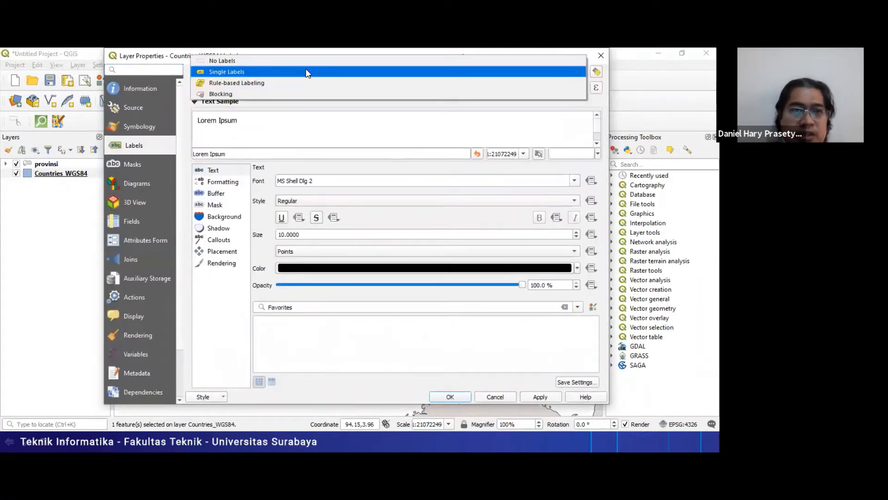
pyautogui.click(264, 74)
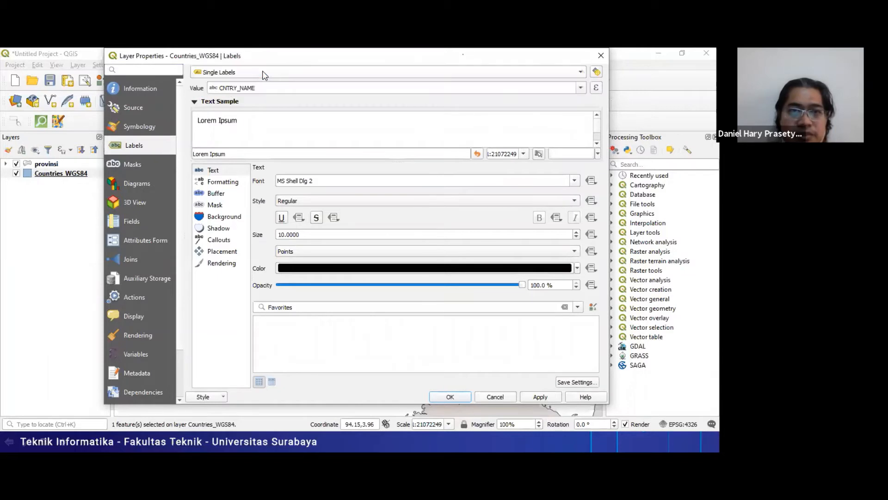
pyautogui.click(514, 86)
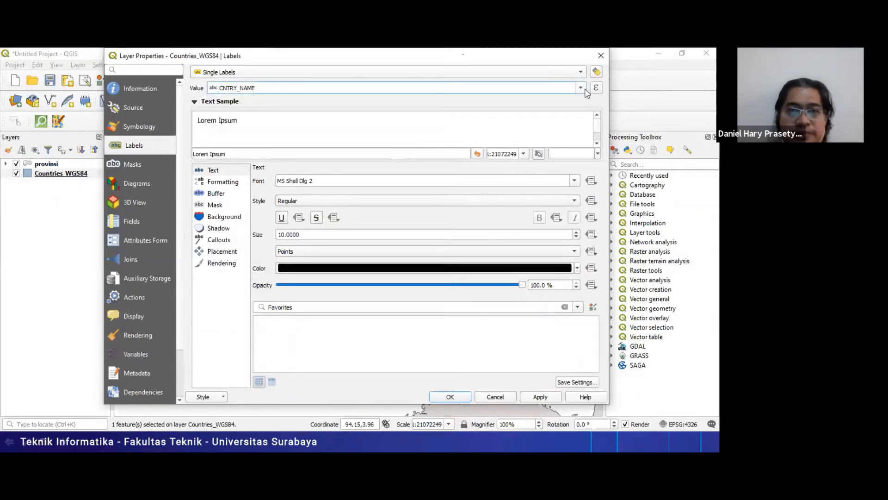
pyautogui.click(451, 394)
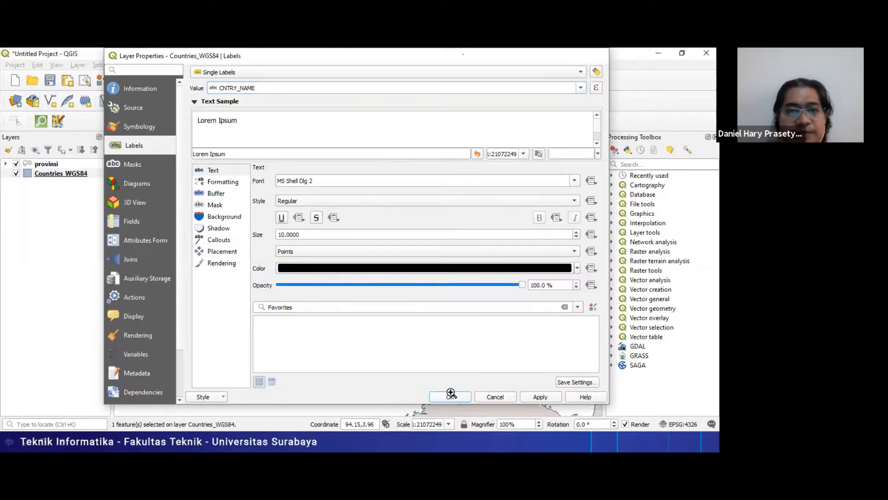
pyautogui.click(451, 396)
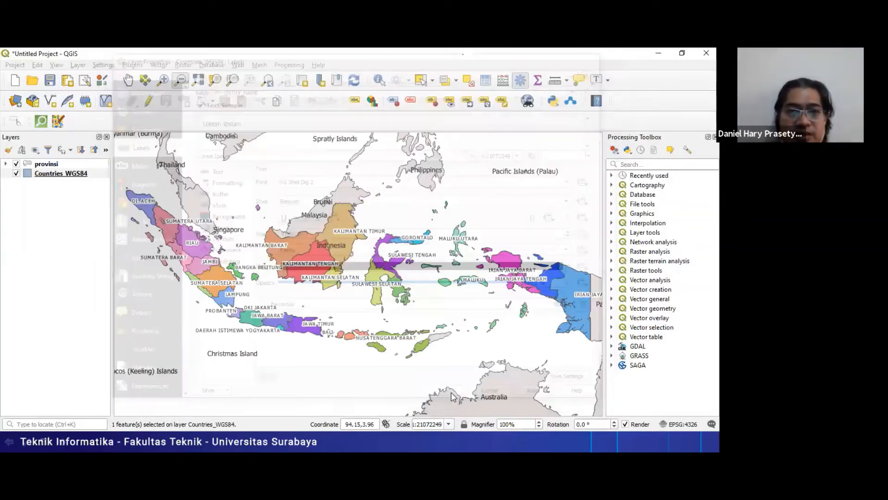
# - Switch to the PowerPoint slide show and advance from the Persiapan slide to the Print layout form slide
pyautogui.hotkey('alt', 'Tab')
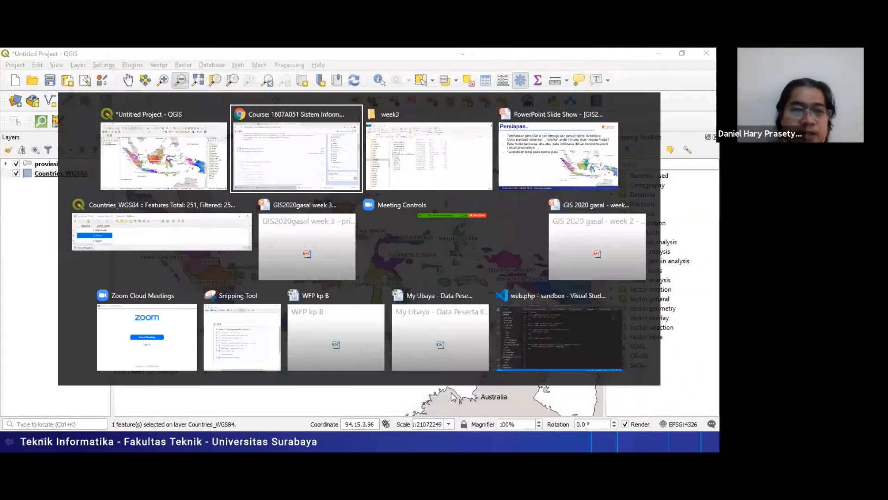
pyautogui.hotkey('alt', 'Tab')
pyautogui.hotkey('alt', 'Tab')
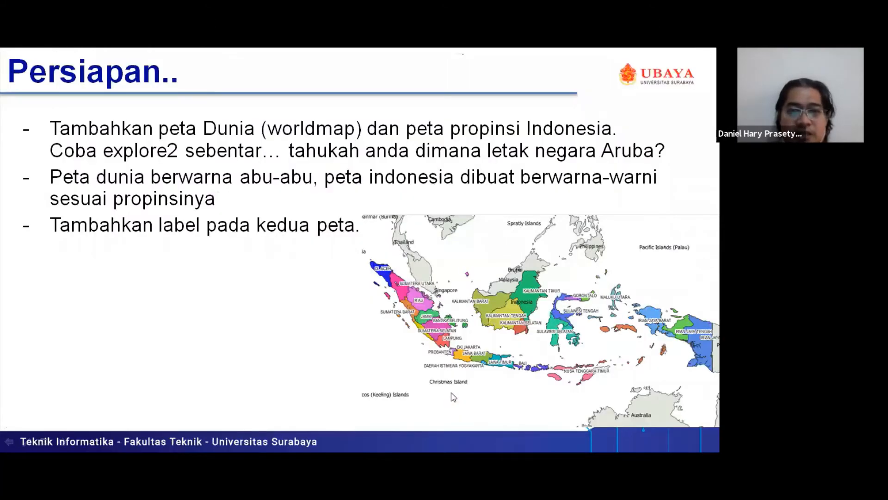
pyautogui.press('Right')
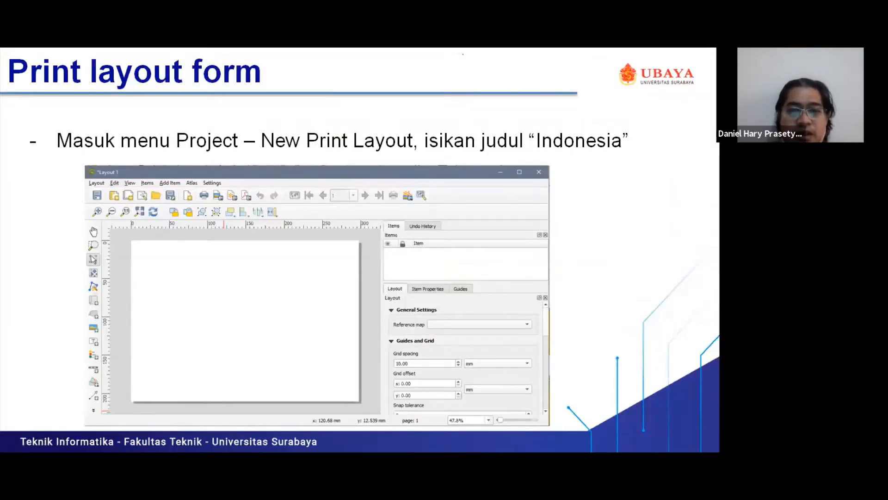
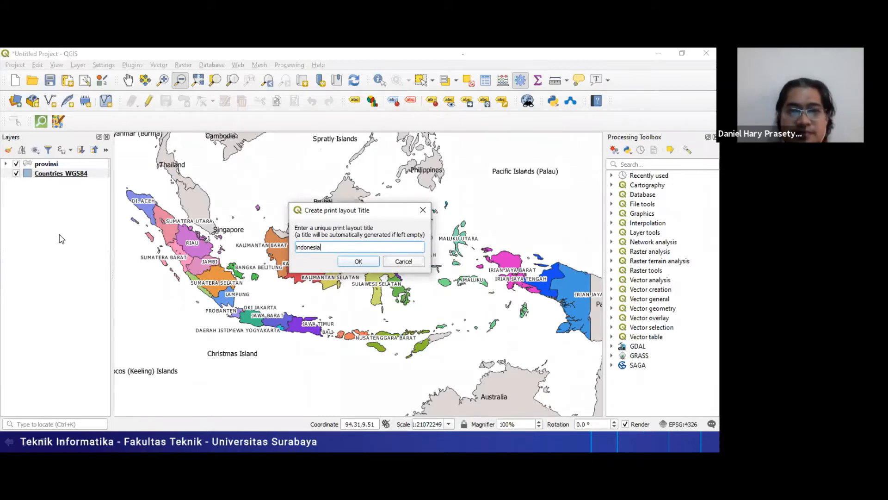
# - Create the print layout titled indonesia and maximize its window
pyautogui.press('Return')
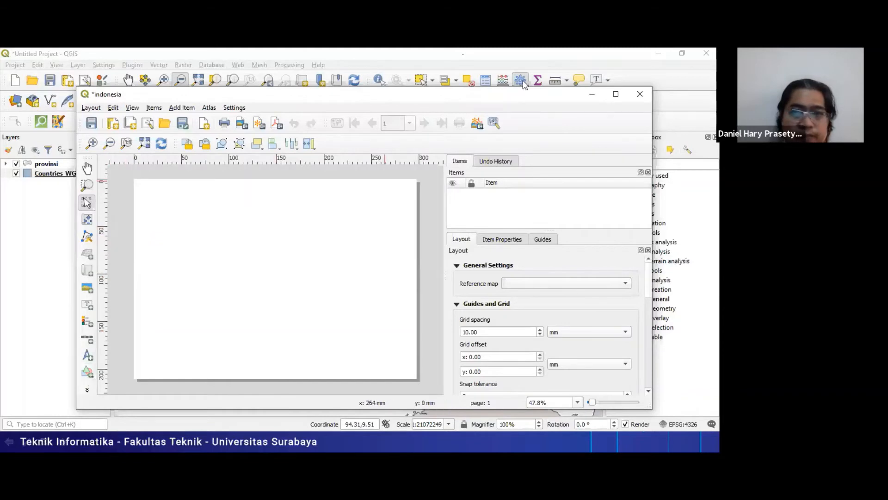
pyautogui.click(616, 94)
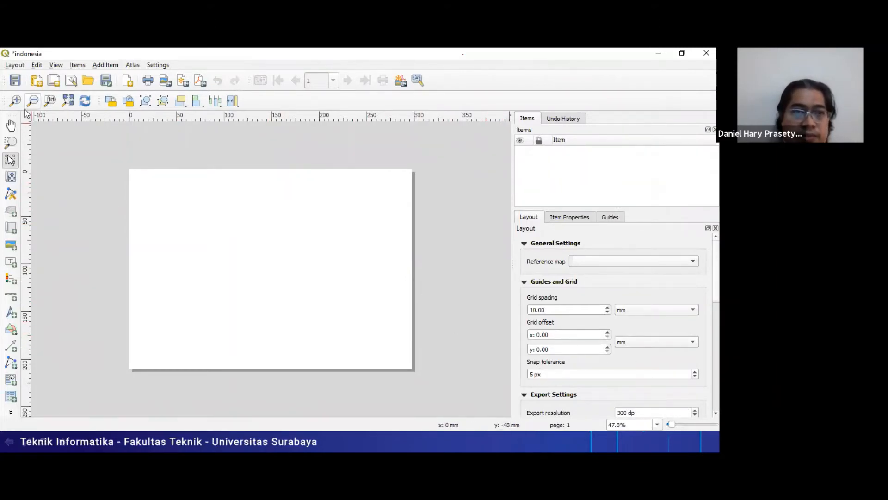
# - Try the 100% and 80% zoom levels on the blank layout page and leave the view at 50%
pyautogui.click(50, 102)
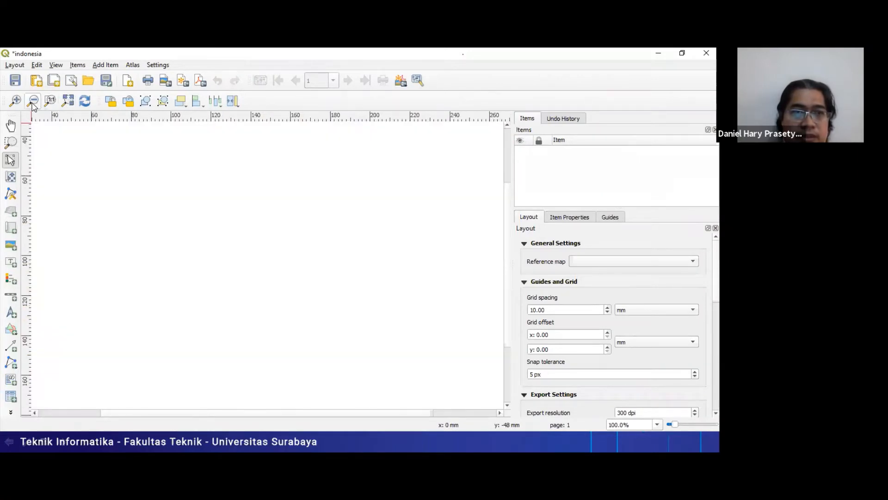
pyautogui.click(33, 101)
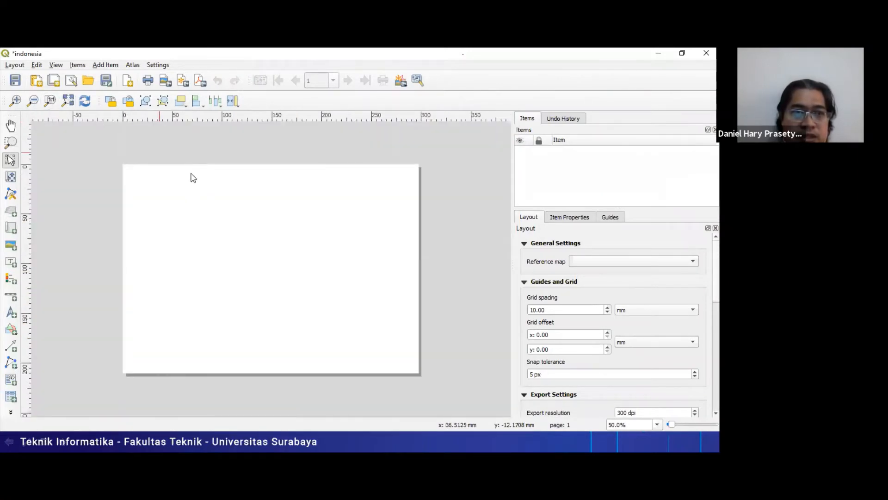
pyautogui.click(15, 101)
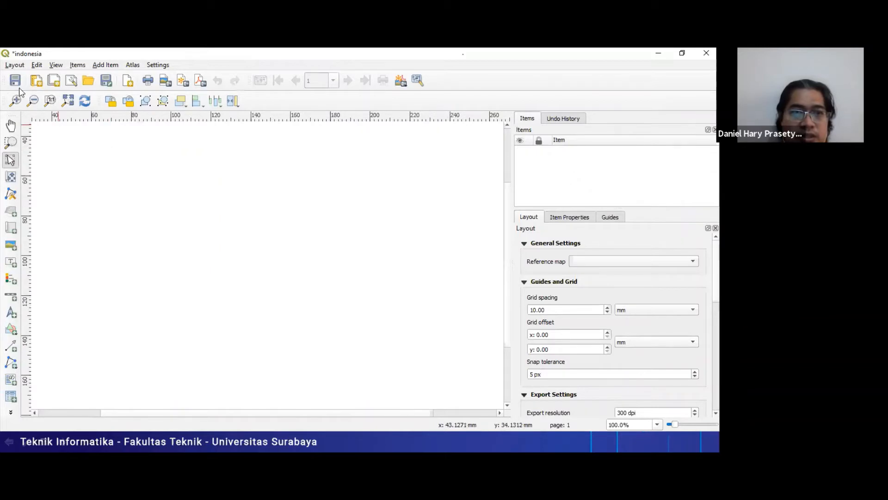
pyautogui.click(33, 101)
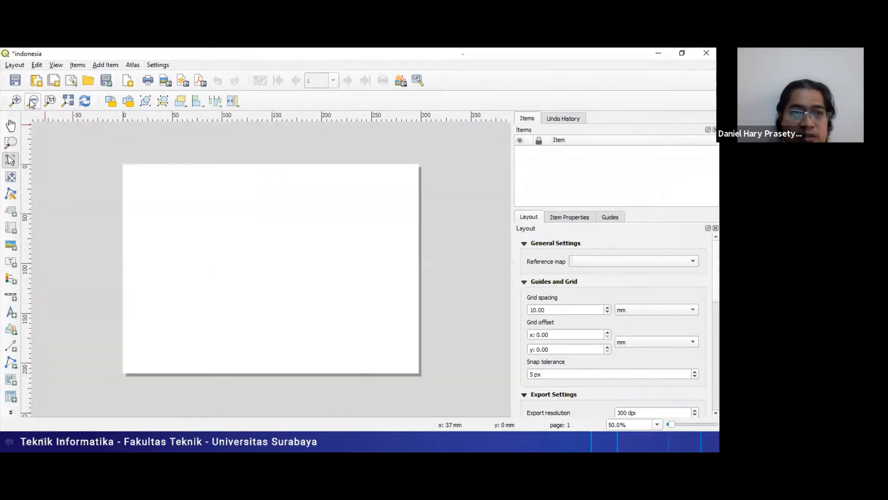
pyautogui.click(657, 424)
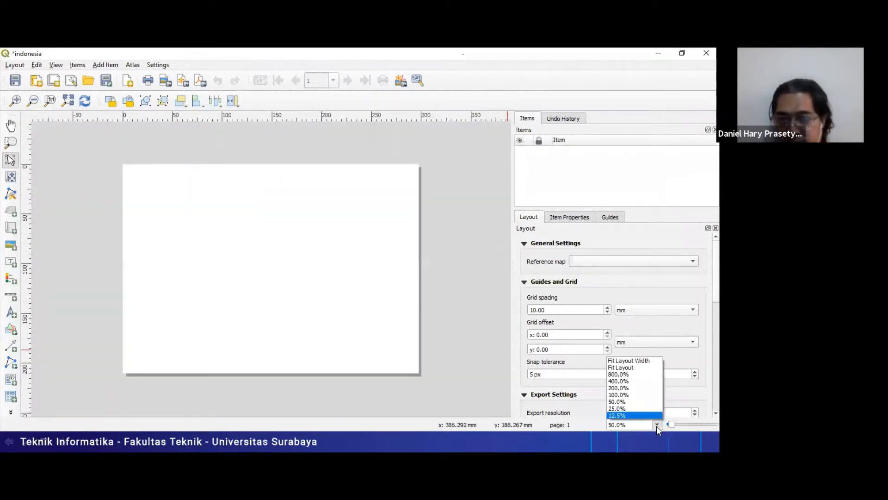
pyautogui.click(646, 395)
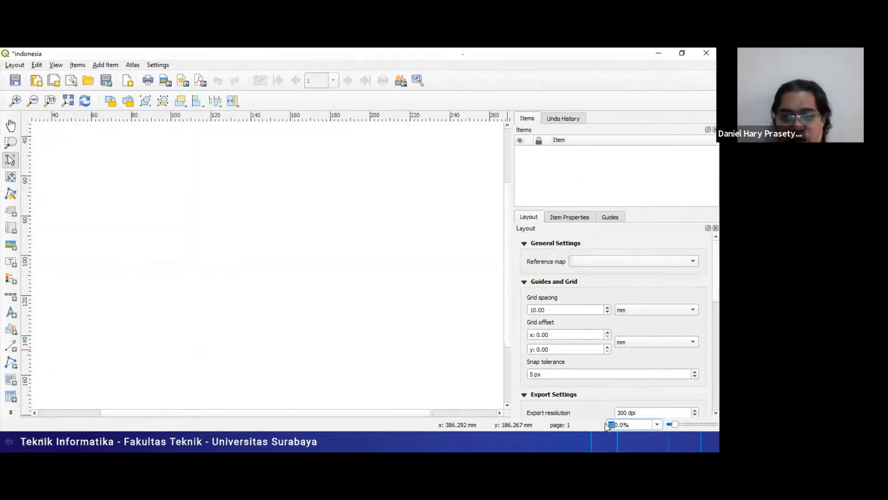
pyautogui.press('Return')
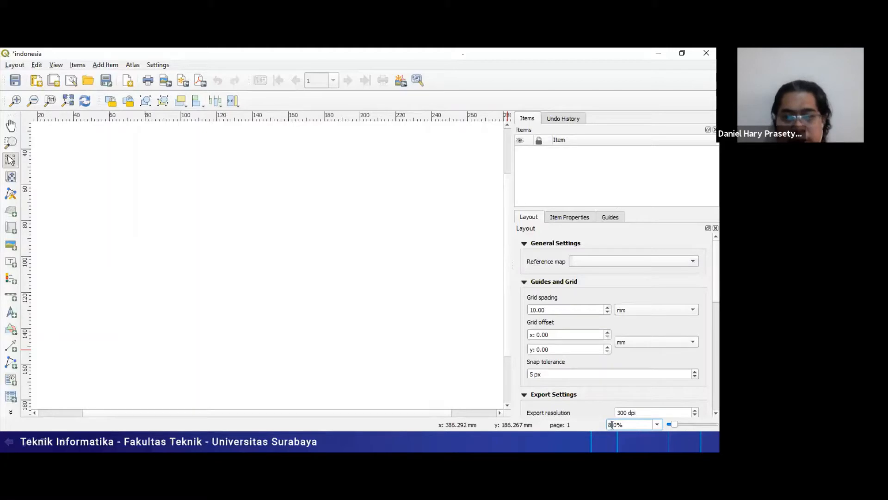
pyautogui.press('Return')
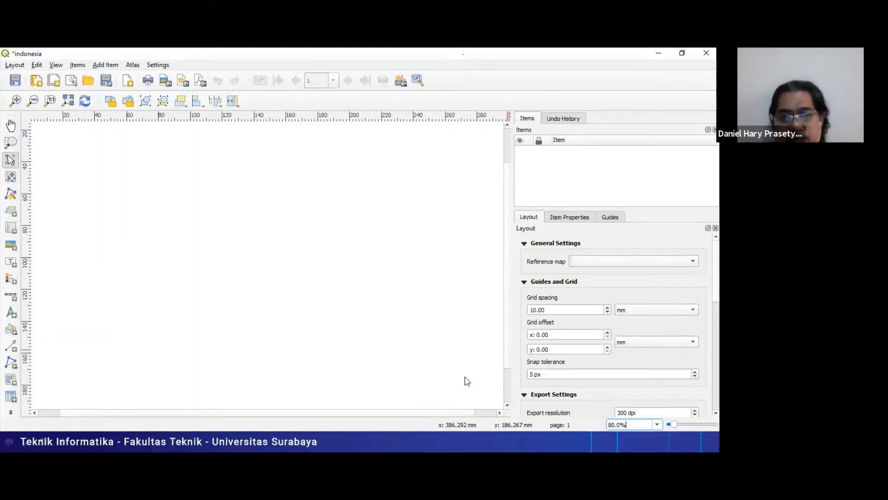
pyautogui.click(657, 425)
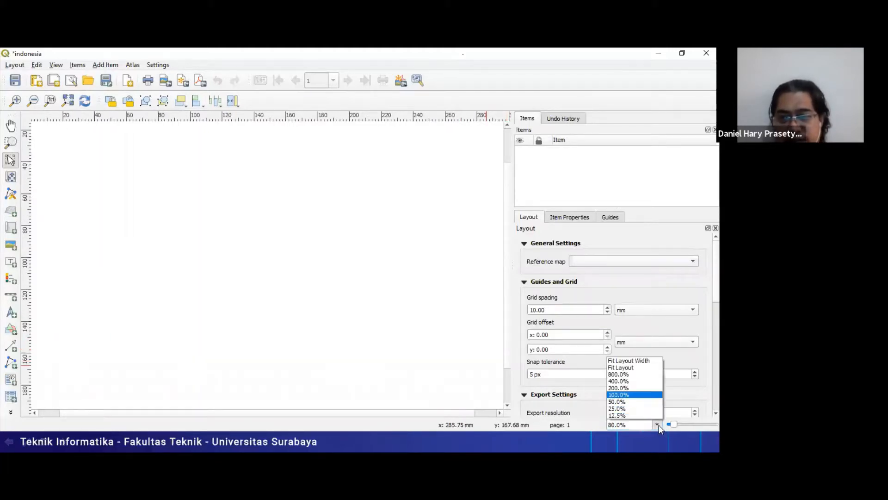
pyautogui.click(629, 401)
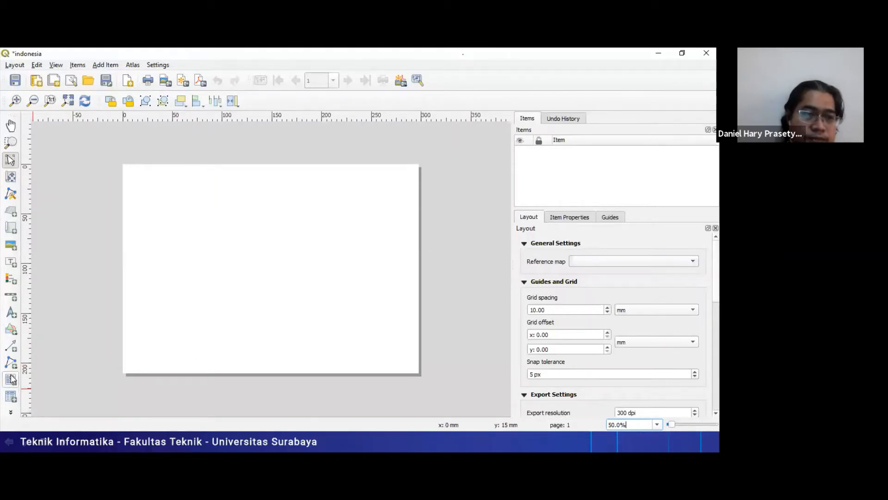
# - Draw a rectangle about 290 by 202 mm just inside the page edges as the outer frame, and deselect it
pyautogui.click(8, 328)
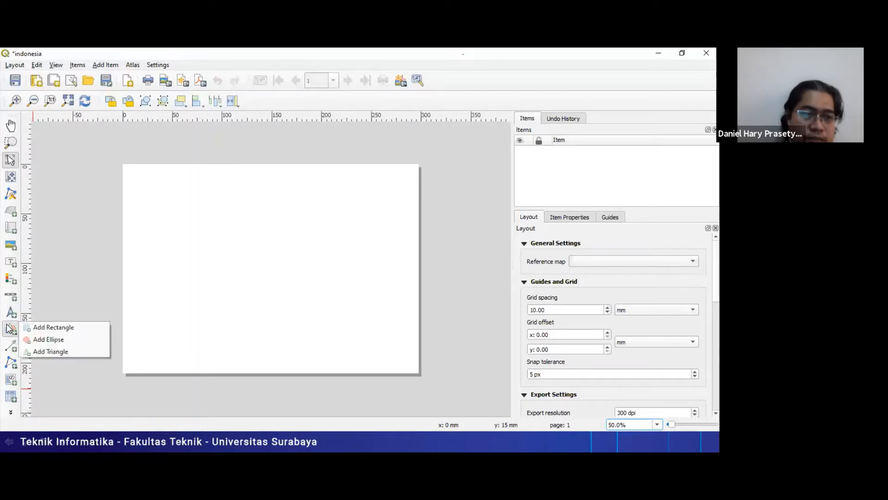
pyautogui.click(30, 327)
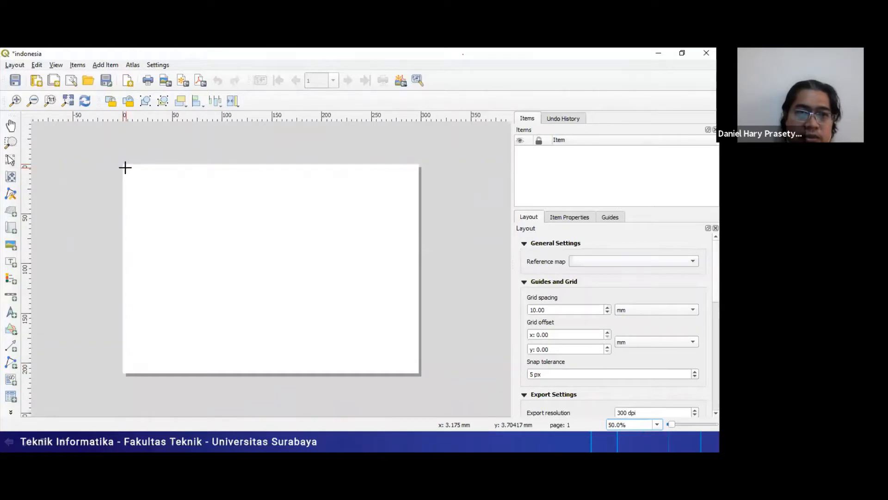
pyautogui.moveTo(125, 165); pyautogui.dragTo(229, 204)
pyautogui.moveTo(314, 260)
pyautogui.mouseDown()
pyautogui.moveTo(373, 301)
pyautogui.moveTo(414, 369)
pyautogui.mouseUp()
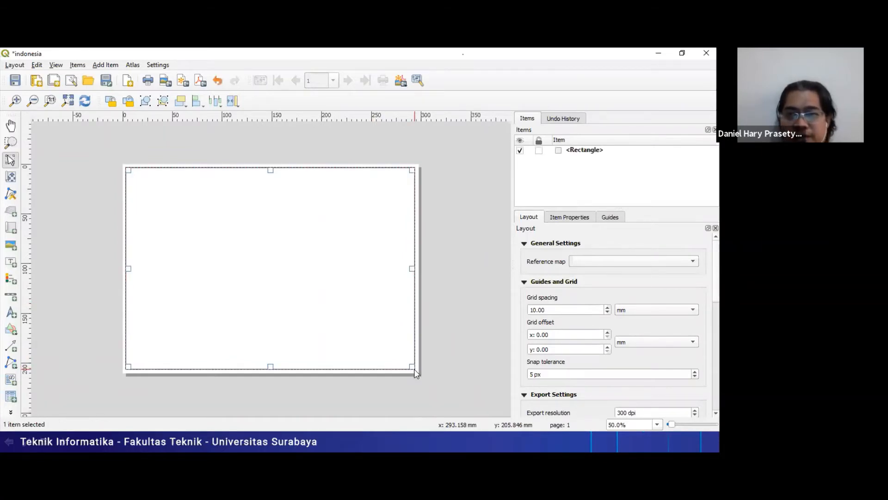
pyautogui.click(419, 213)
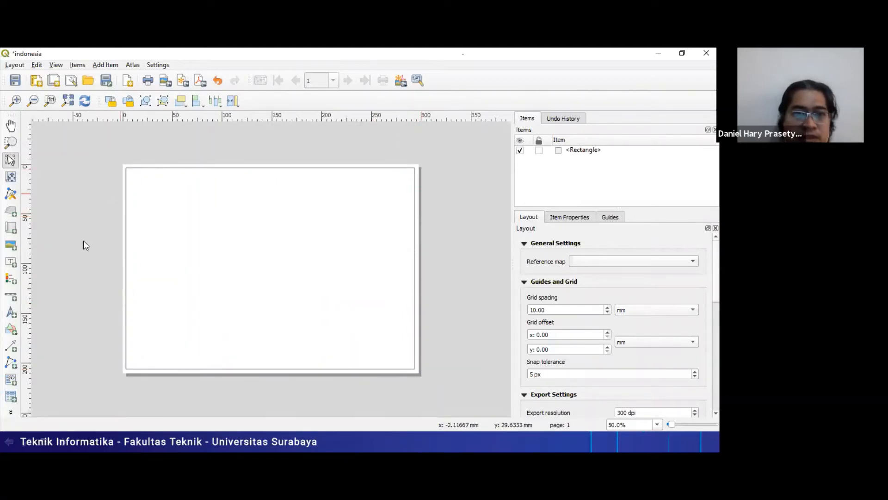
# - Draw a narrow full-height rectangle against the right edge of the outer frame, and deselect it
pyautogui.click(12, 334)
pyautogui.click(51, 327)
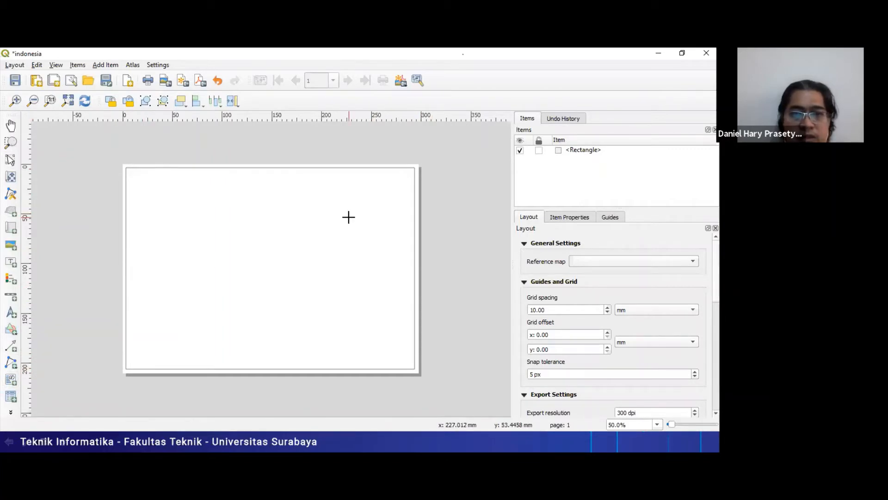
pyautogui.moveTo(357, 167); pyautogui.dragTo(412, 368)
pyautogui.click(482, 286)
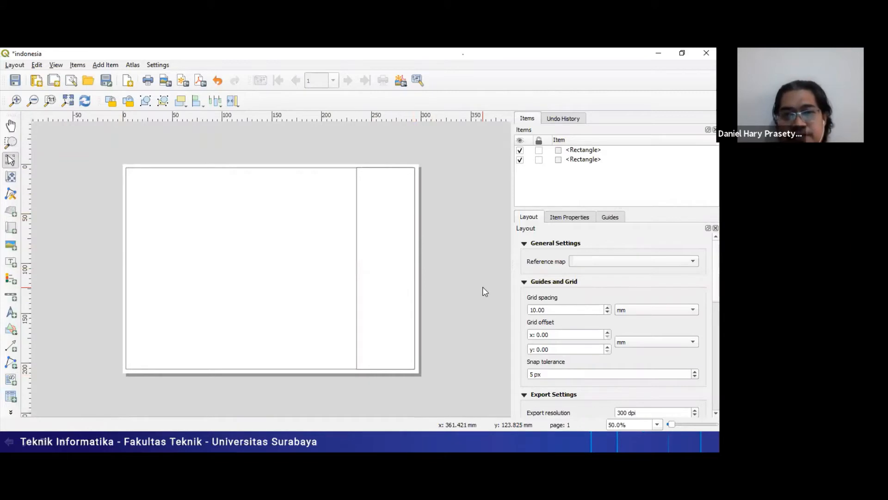
# - Draw a thin horizontal rectangle from the outer frame's upper-left corner to the right column's edge, and deselect it
pyautogui.click(8, 334)
pyautogui.click(40, 327)
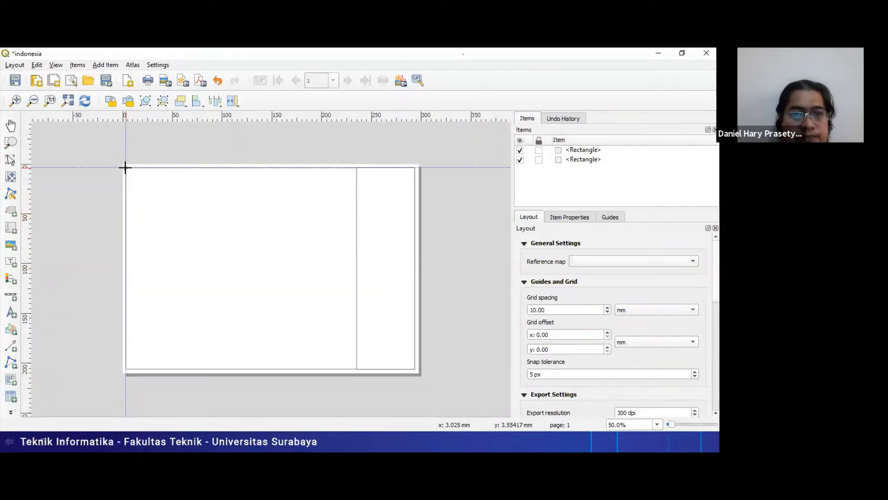
pyautogui.moveTo(125, 167); pyautogui.dragTo(356, 185)
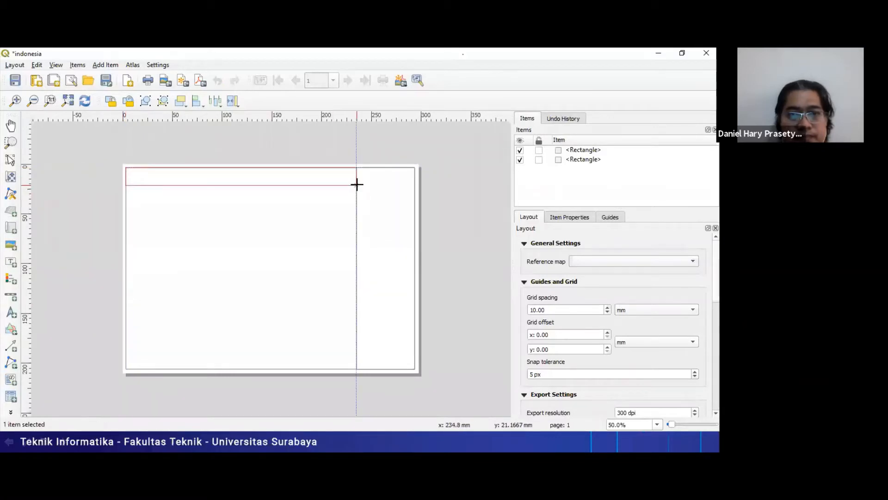
pyautogui.click(433, 174)
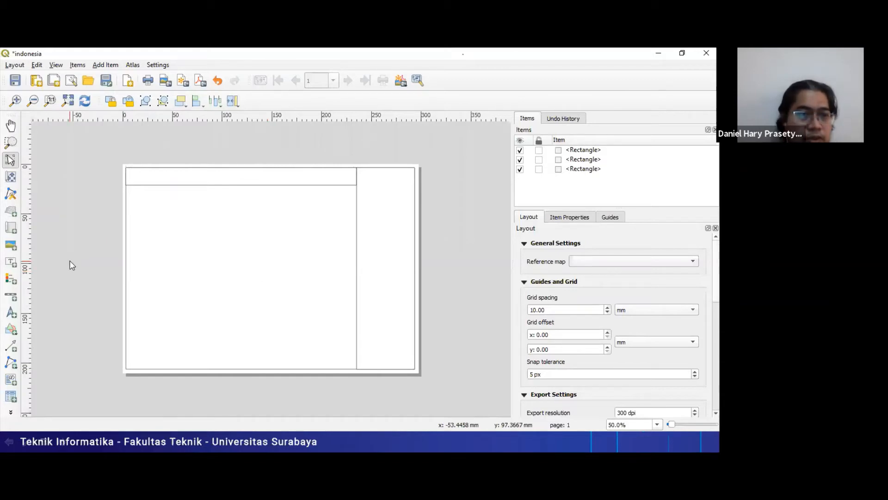
# - Switch to the PowerPoint slide show, advance to the Print layout form (2) slide, and return to the QGIS print layout
pyautogui.hotkey('alt', 'Tab')
pyautogui.hotkey('alt', 'Tab')
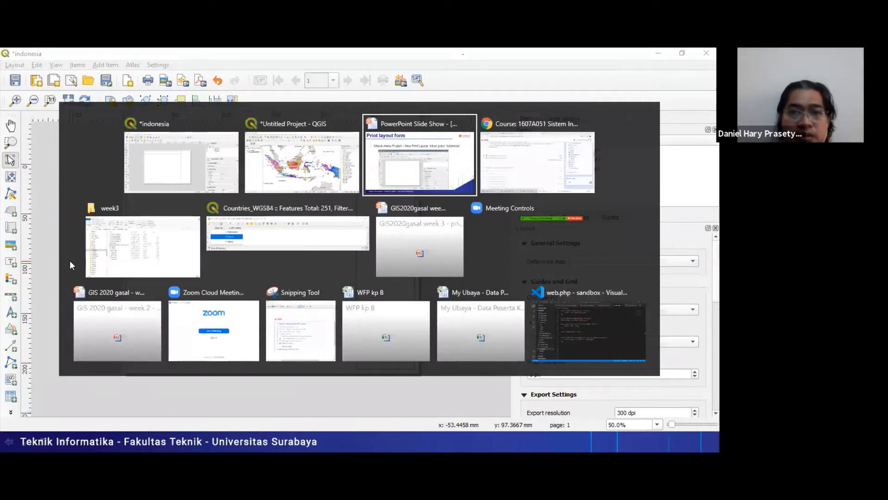
pyautogui.press('Right')
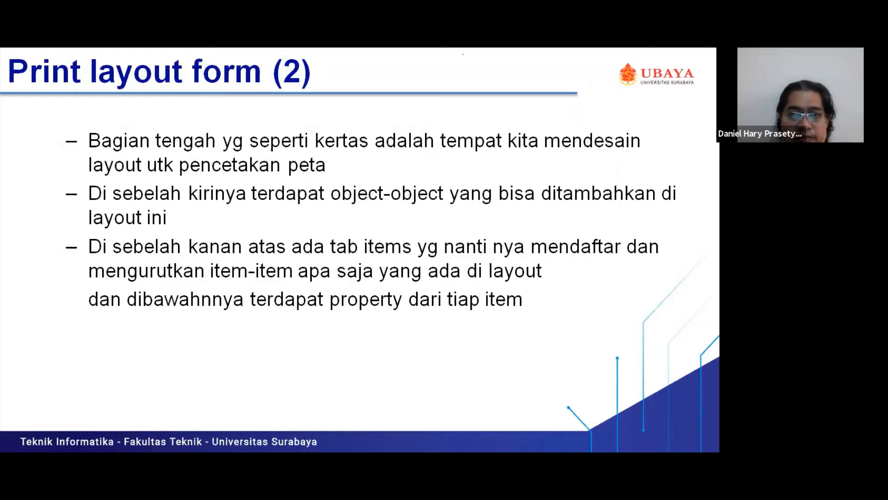
pyautogui.hotkey('alt', 'Tab')
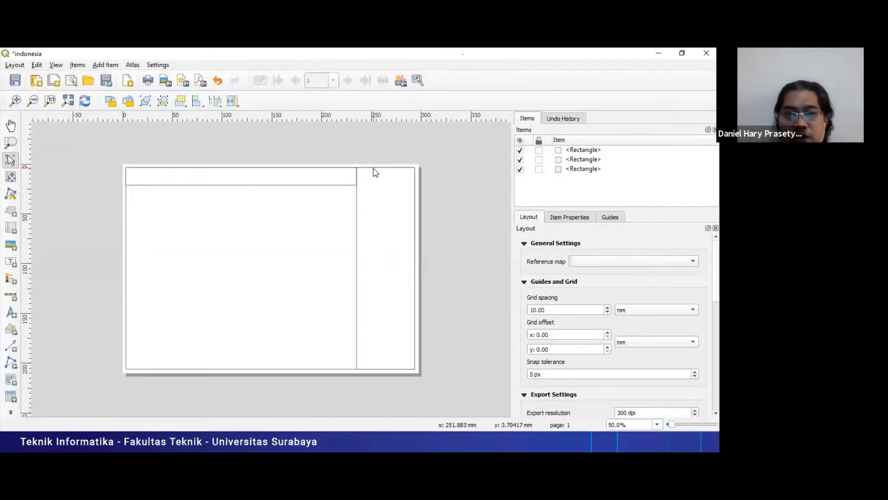
# - Select the right column rectangle and the outer frame in turn, and examine the layout's general, resize and variable settings
pyautogui.click(374, 167)
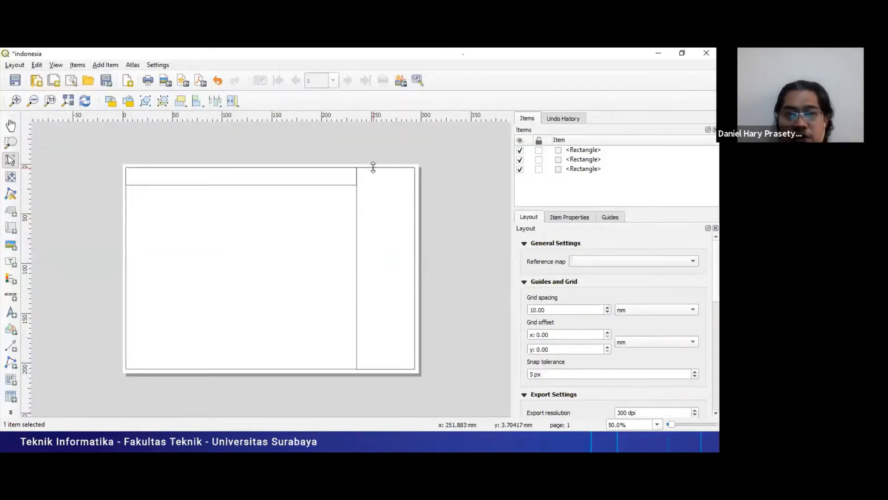
pyautogui.click(127, 317)
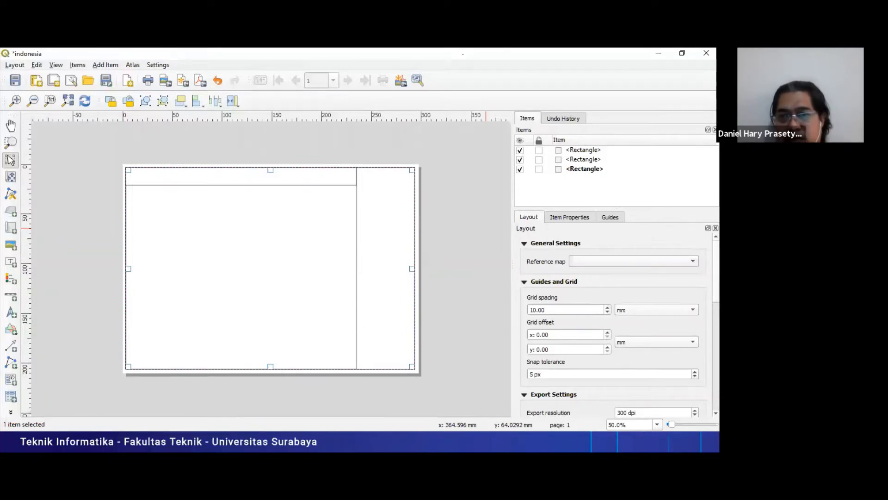
pyautogui.scroll(-3, 615, 324)
pyautogui.scroll(-2, 615, 324)
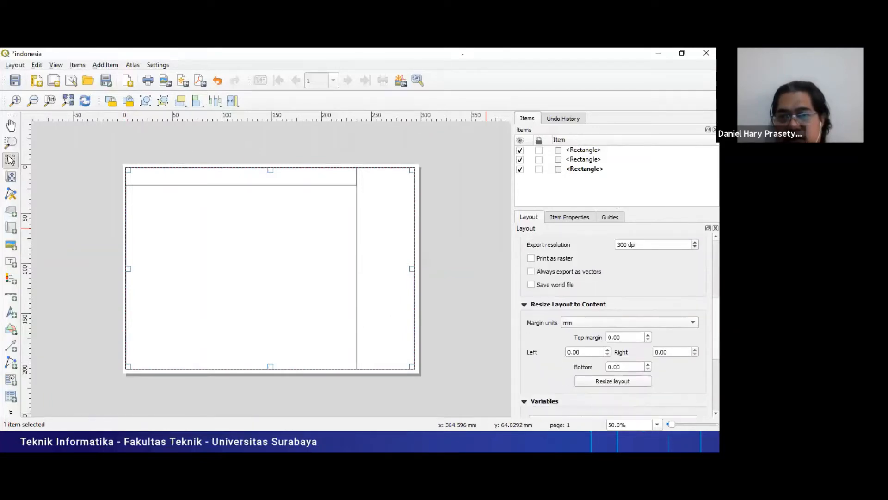
pyautogui.scroll(-4, 615, 324)
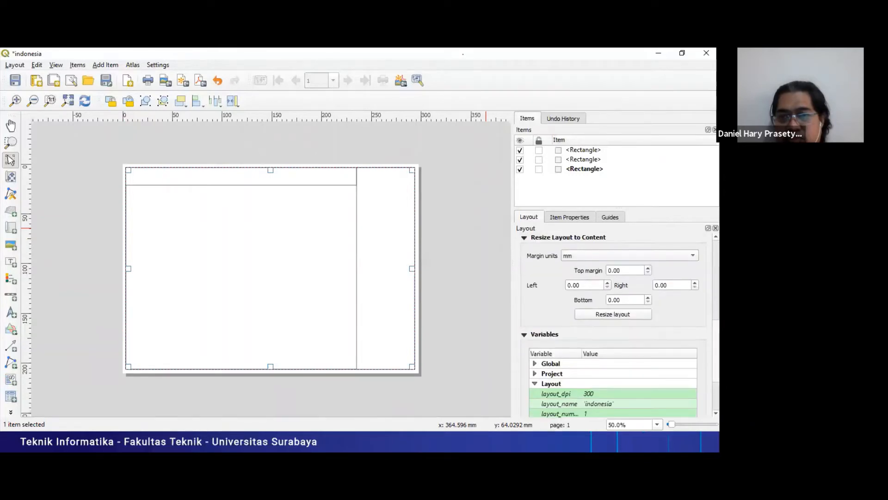
pyautogui.scroll(-2, 615, 324)
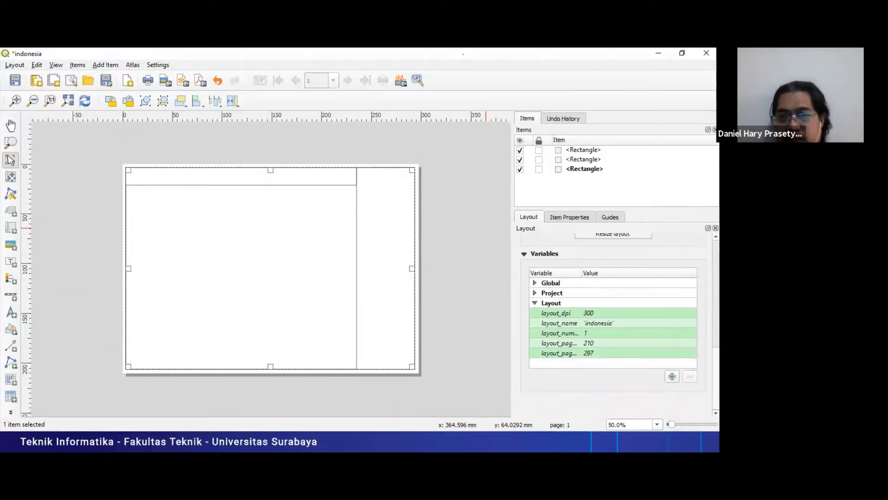
# - Examine the outer frame's item properties, expanding Position and Size and viewing the style colour options without changing them
pyautogui.click(565, 218)
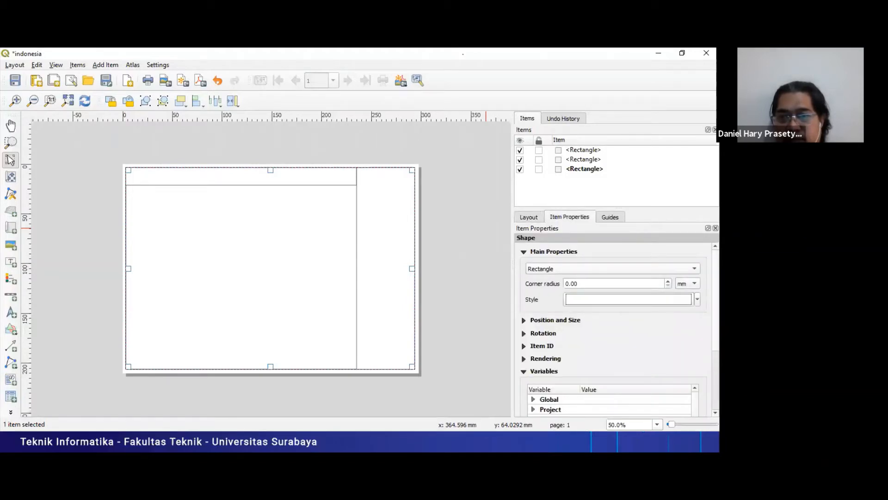
pyautogui.scroll(-3, 615, 324)
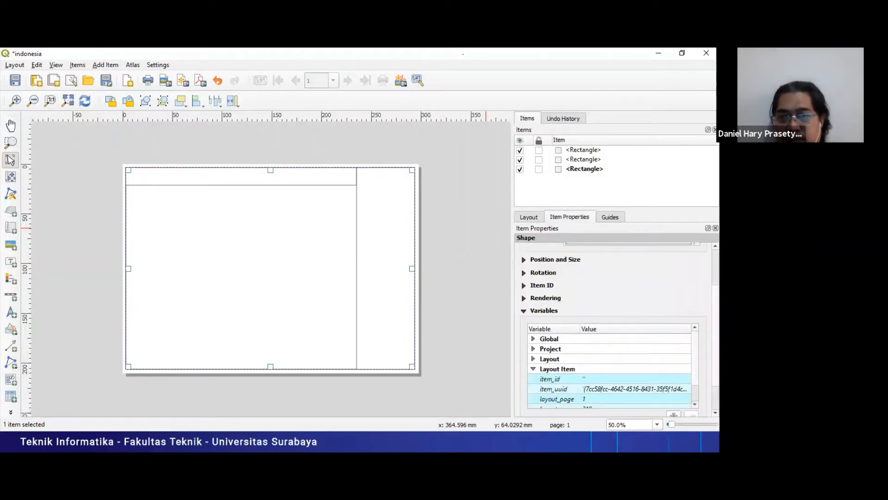
pyautogui.click(524, 259)
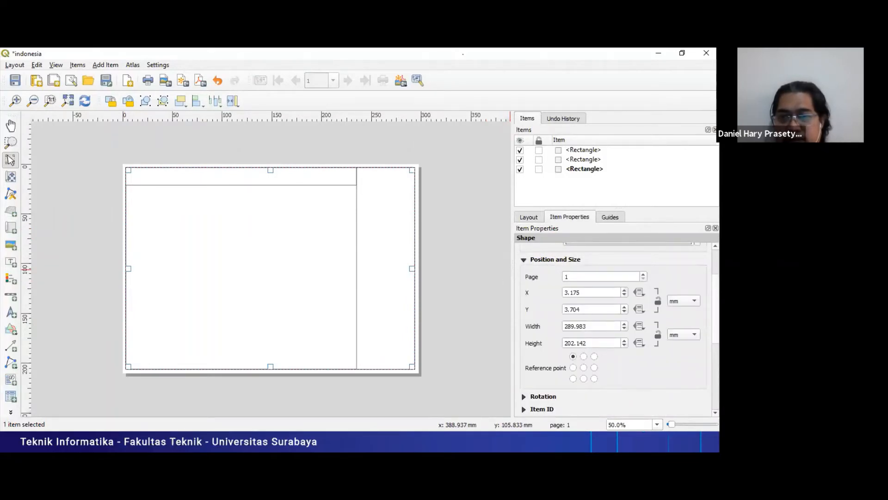
pyautogui.scroll(3, 615, 324)
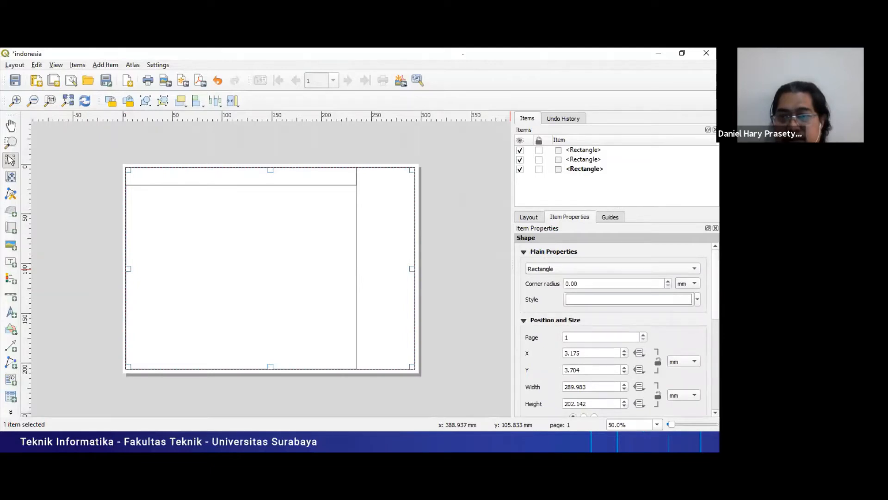
pyautogui.click(697, 299)
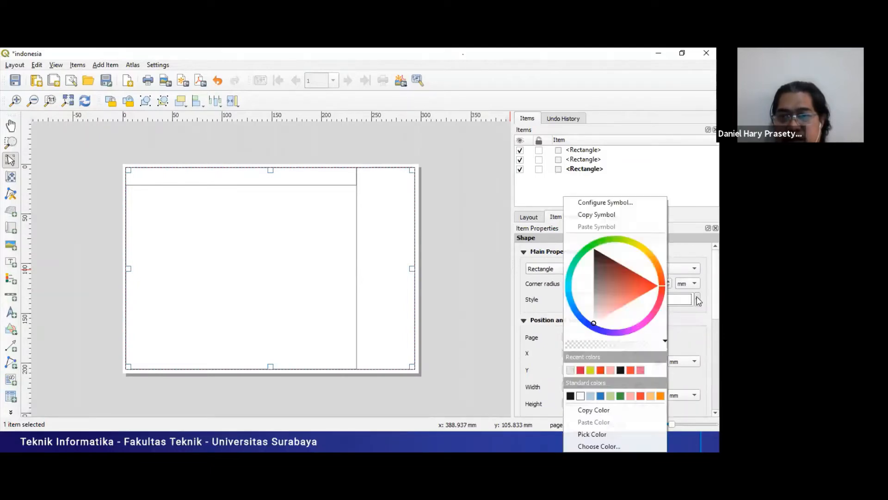
pyautogui.click(697, 299)
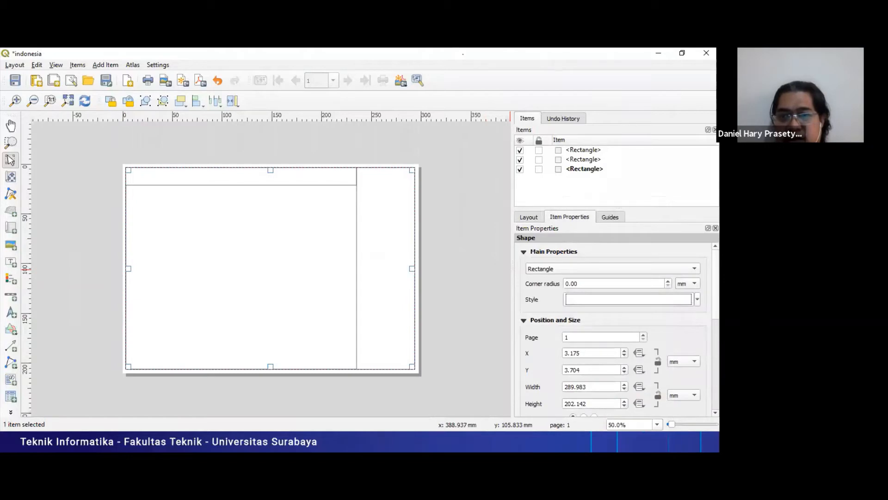
# - Fill the outer frame rectangle with an orange-red colour from its style colour wheel
pyautogui.scroll(-6, 616, 329)
pyautogui.scroll(-3, 615, 328)
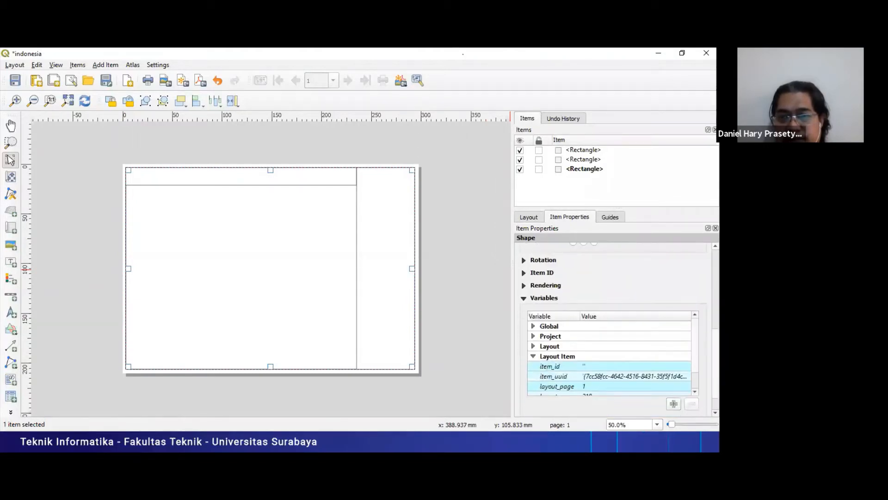
pyautogui.scroll(3, 615, 328)
pyautogui.scroll(3, 615, 328)
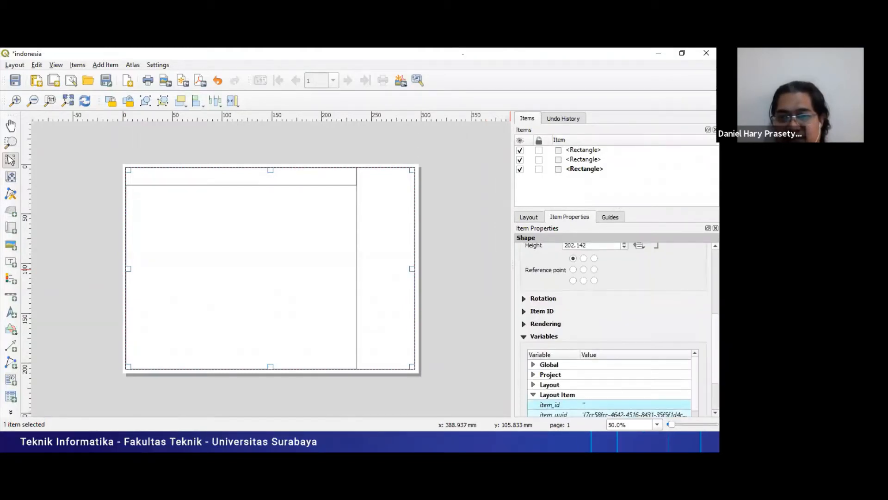
pyautogui.scroll(3, 588, 283)
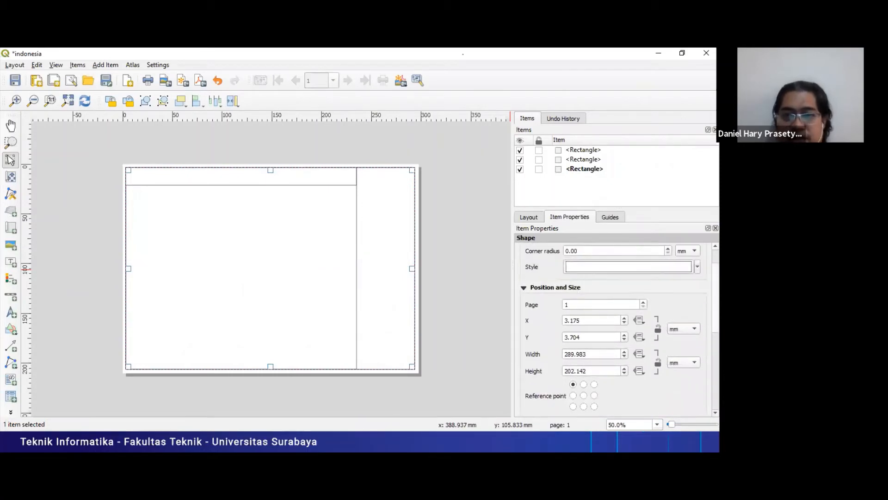
pyautogui.click(697, 267)
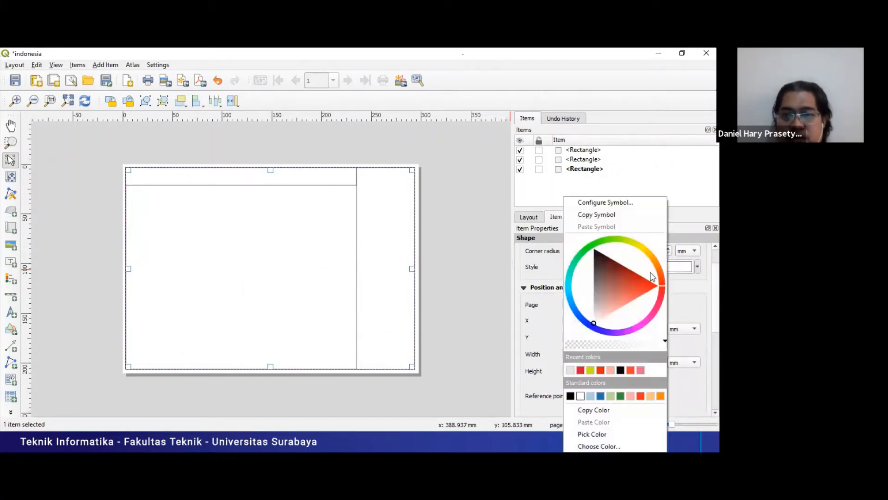
pyautogui.click(630, 284)
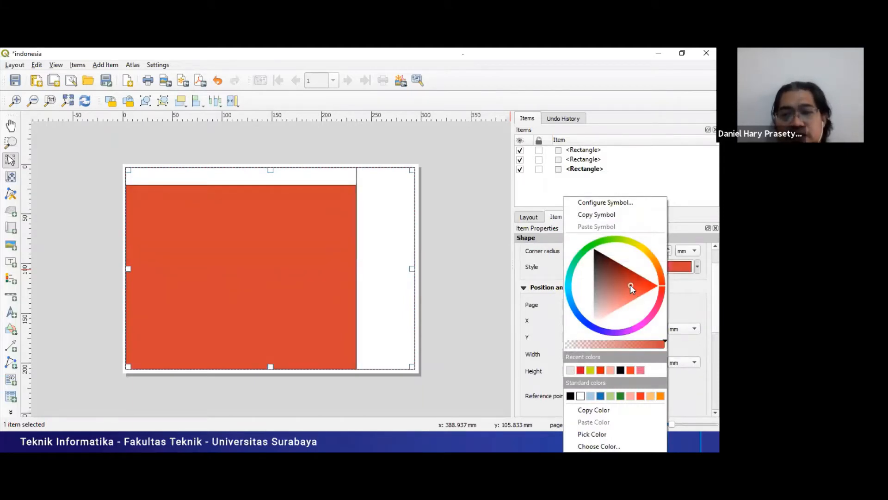
pyautogui.click(696, 266)
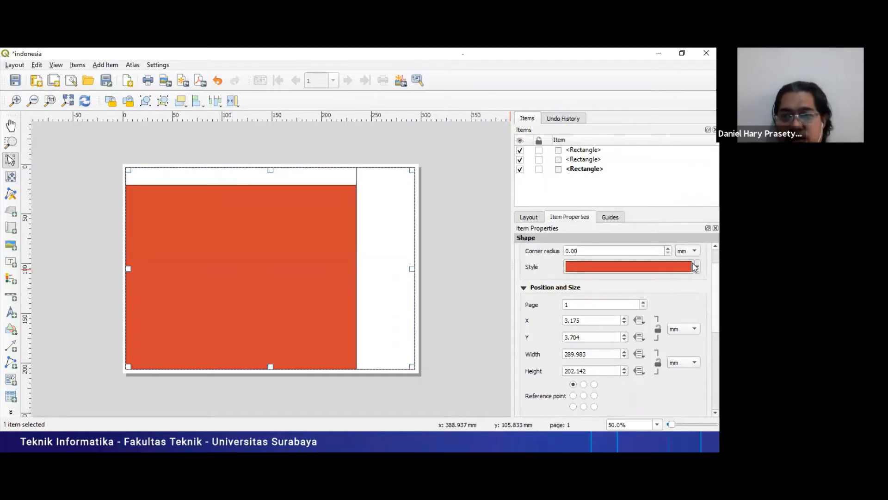
# - Change the outer frame's fill in the symbol settings to a near-white with 13° hue and 2% saturation, and return to the layout settings
pyautogui.click(694, 267)
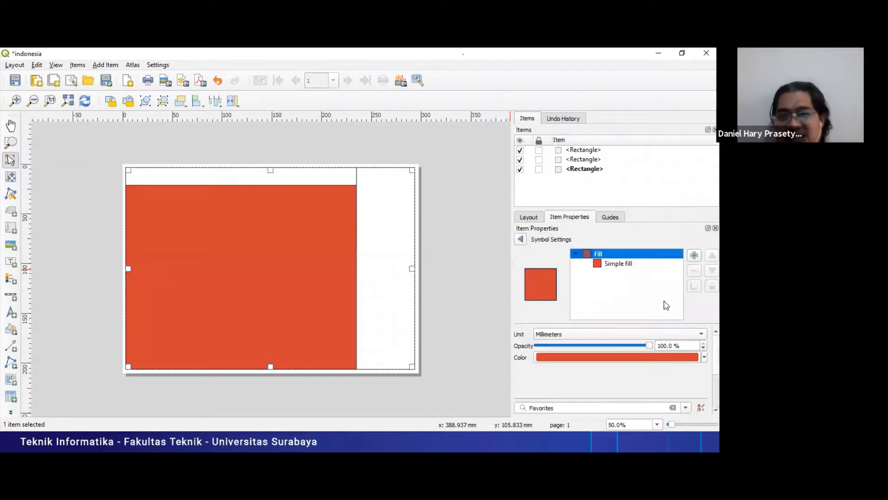
pyautogui.click(600, 265)
pyautogui.click(588, 256)
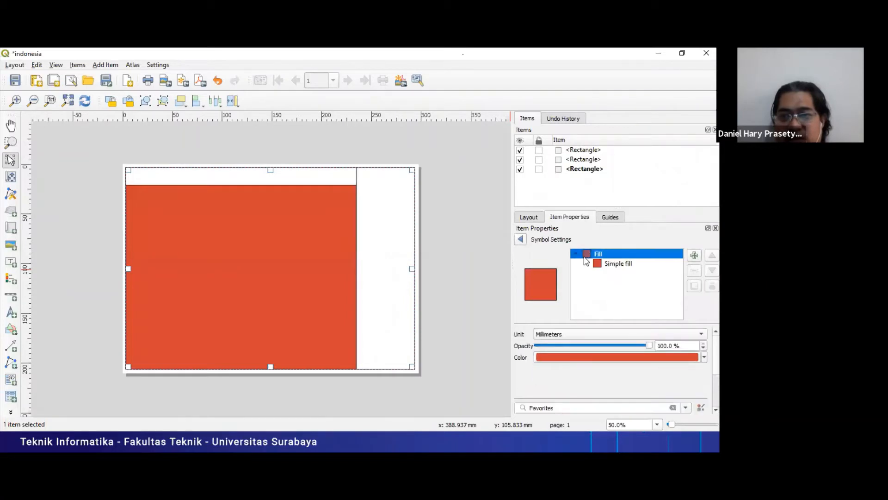
pyautogui.doubleClick(587, 256)
pyautogui.click(690, 357)
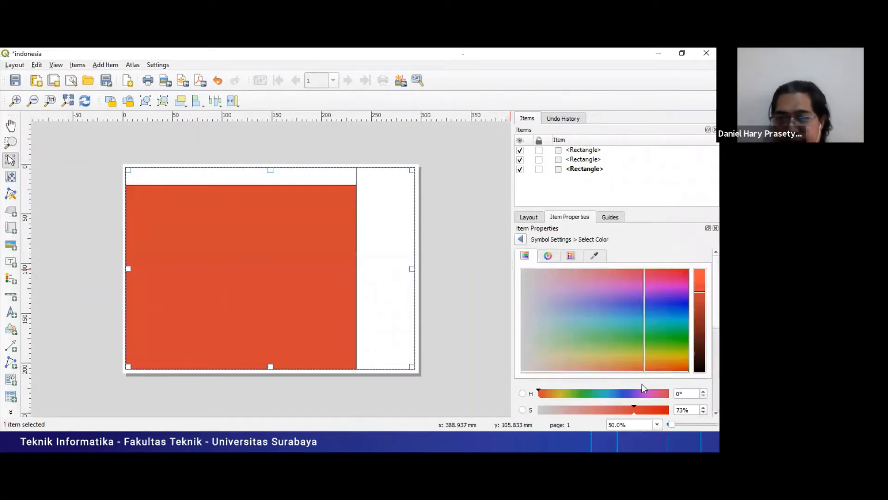
pyautogui.click(523, 369)
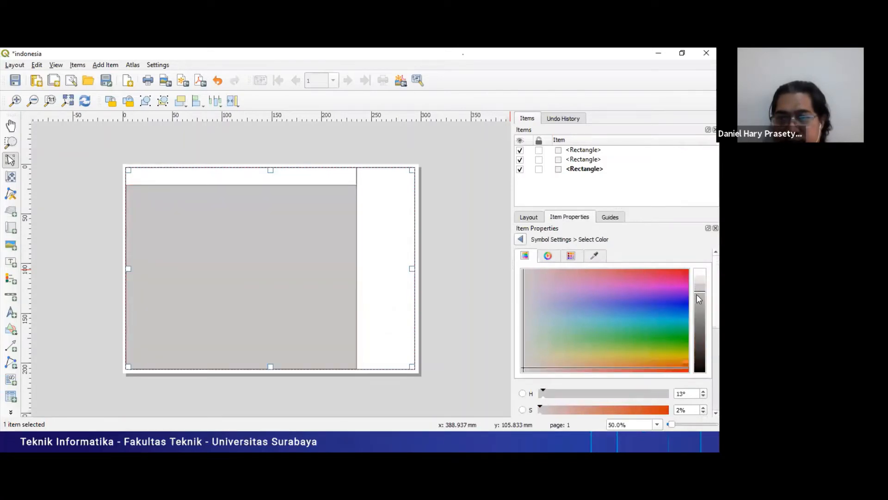
pyautogui.click(700, 269)
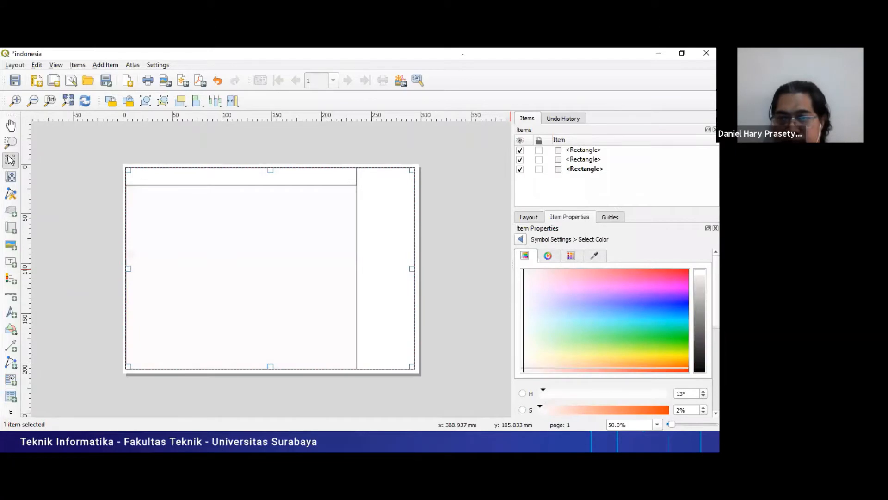
pyautogui.click(529, 218)
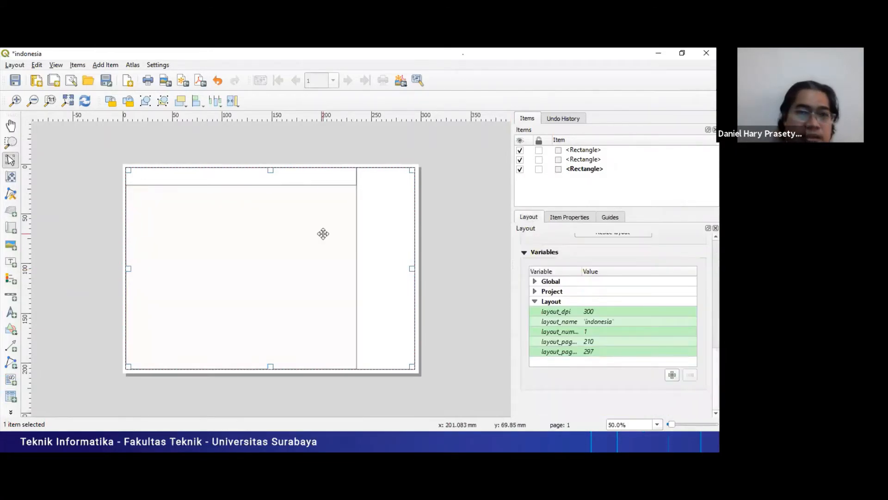
# - Switch to the PowerPoint slide show, advance to the Menyiapkan frame slide, and compare its frame arrangement with the QGIS print layout
pyautogui.hotkey('alt', 'Tab')
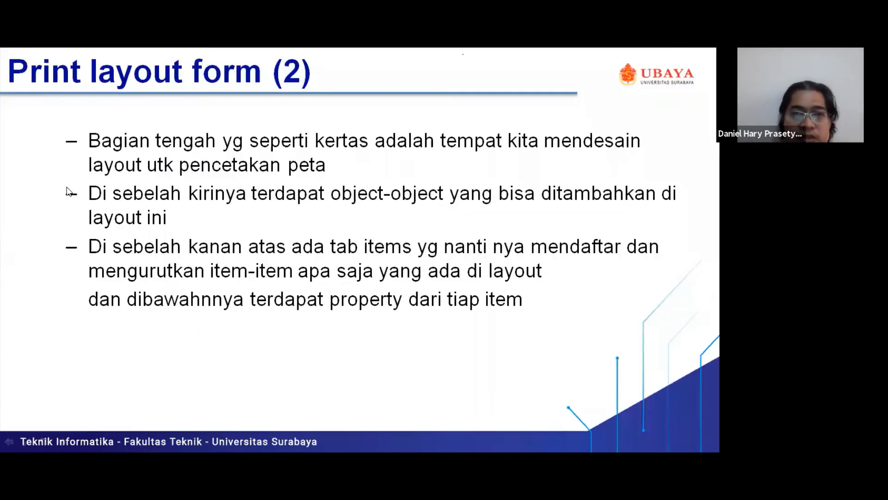
pyautogui.press('Right')
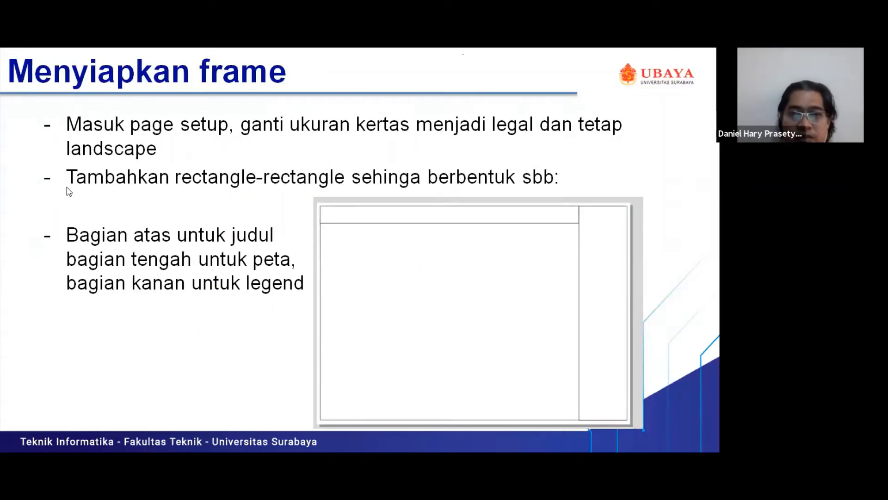
pyautogui.hotkey('alt', 'Tab')
pyautogui.hotkey('alt', 'Tab')
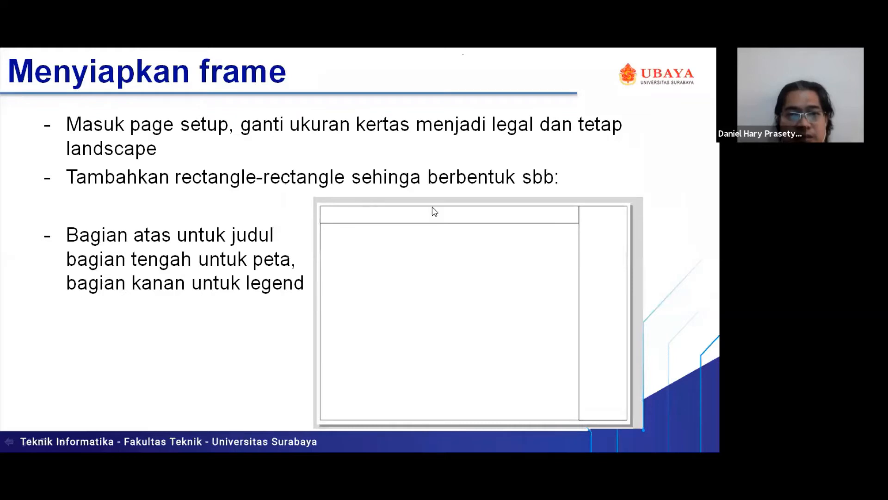
pyautogui.hotkey('alt', 'Tab')
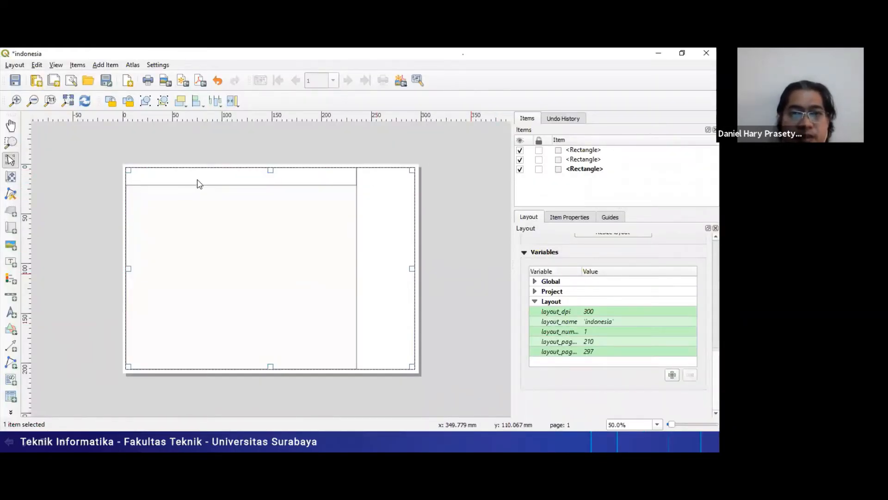
pyautogui.hotkey('alt', 'Tab')
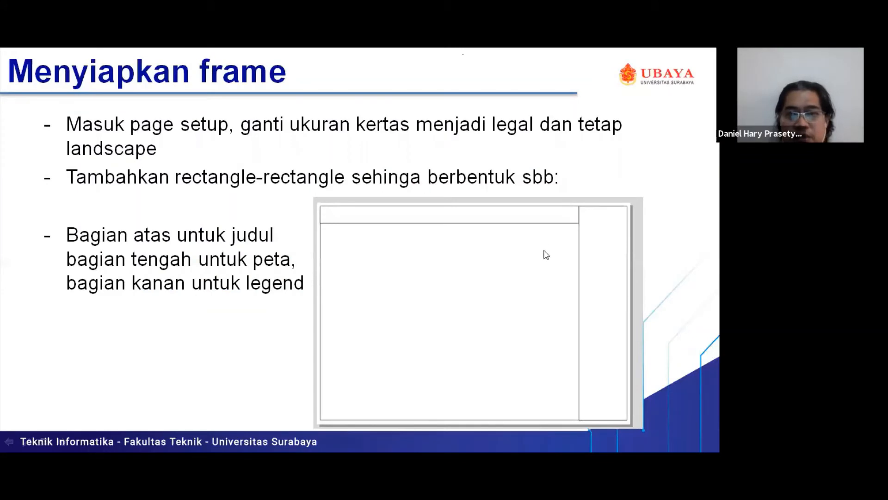
pyautogui.hotkey('alt', 'Tab')
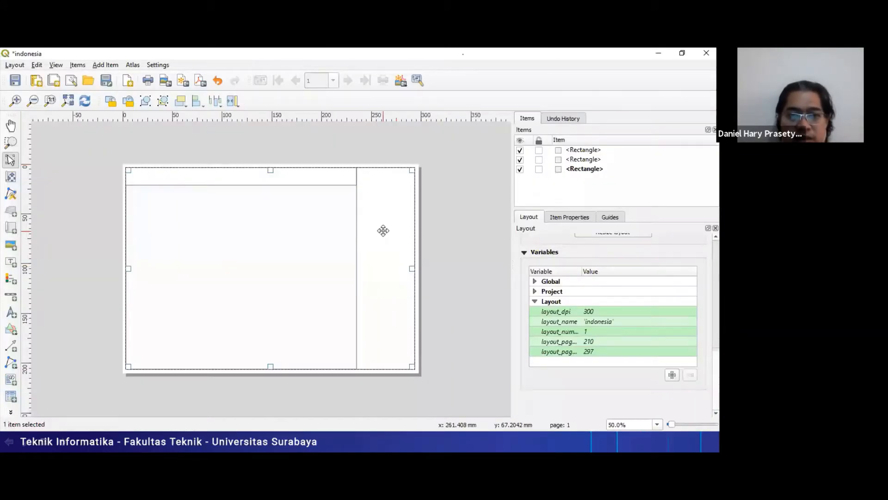
pyautogui.hotkey('alt', 'Tab')
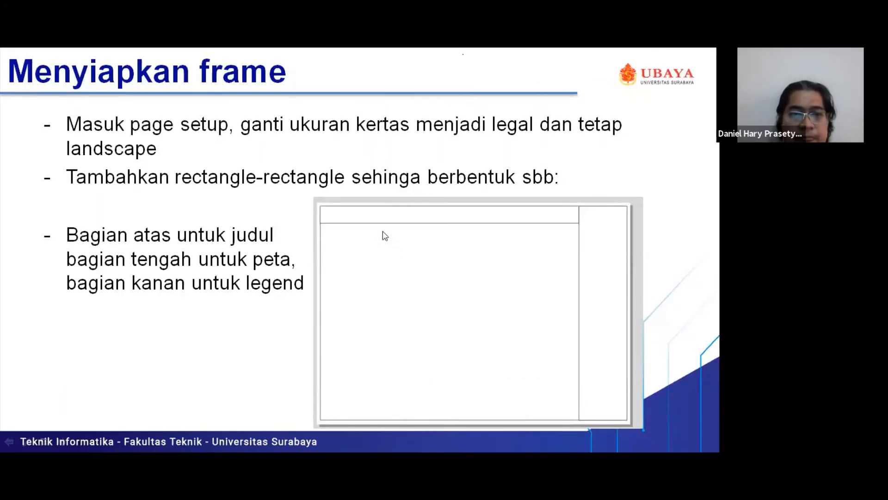
pyautogui.hotkey('alt', 'Tab')
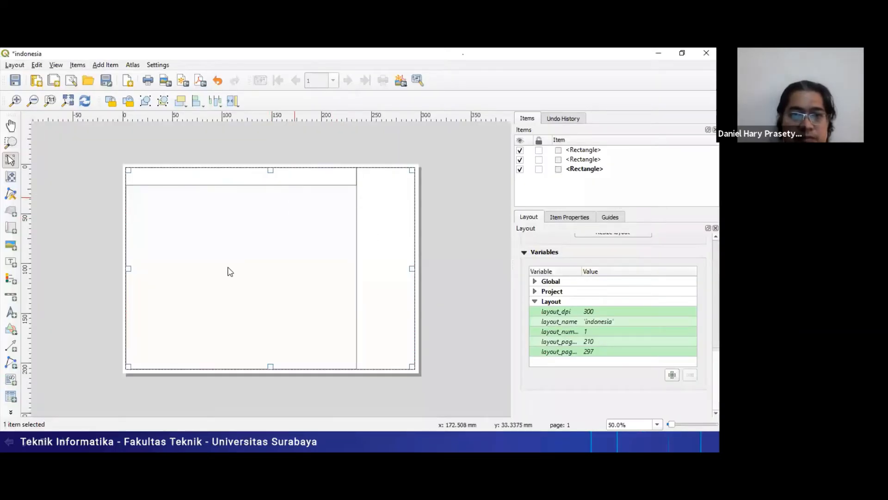
# - Switch to the PowerPoint slide show, advance to the Menambahkan Judul slide, and return to the QGIS print layout
pyautogui.hotkey('alt', 'Tab')
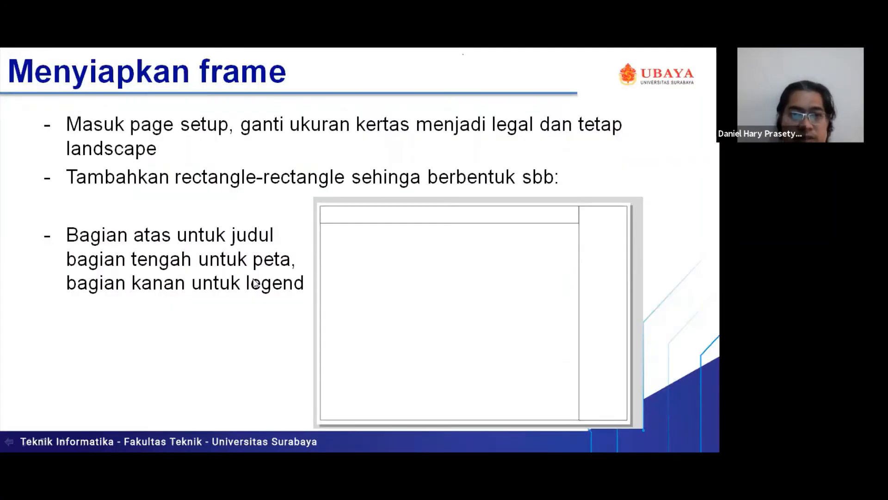
pyautogui.click(253, 279)
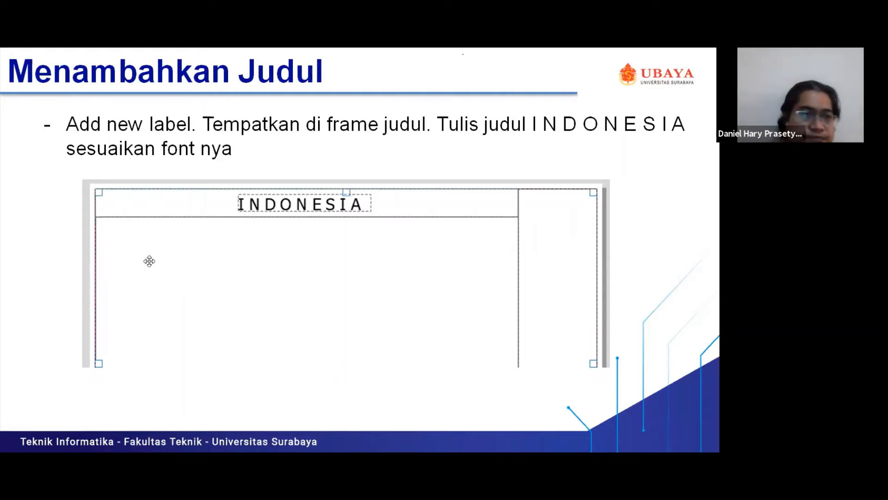
pyautogui.hotkey('alt', 'Tab')
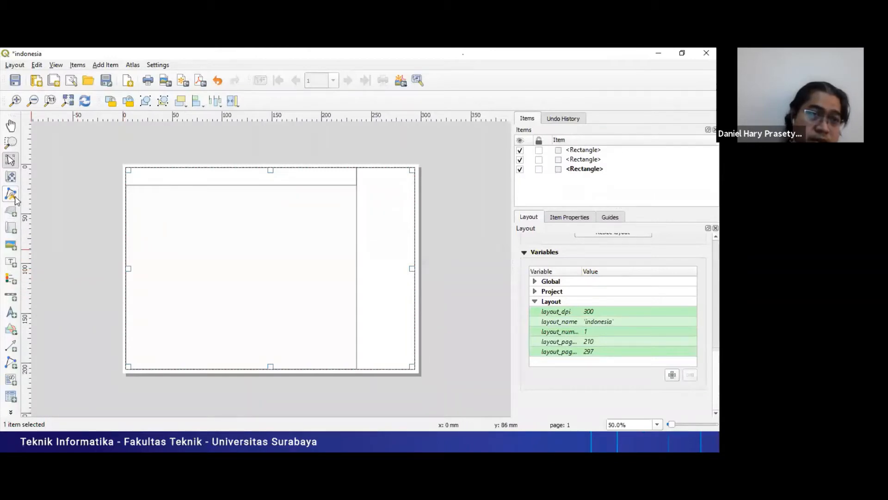
# - Add a text label inside the thin title rectangle along the upper edge of the page
pyautogui.click(9, 264)
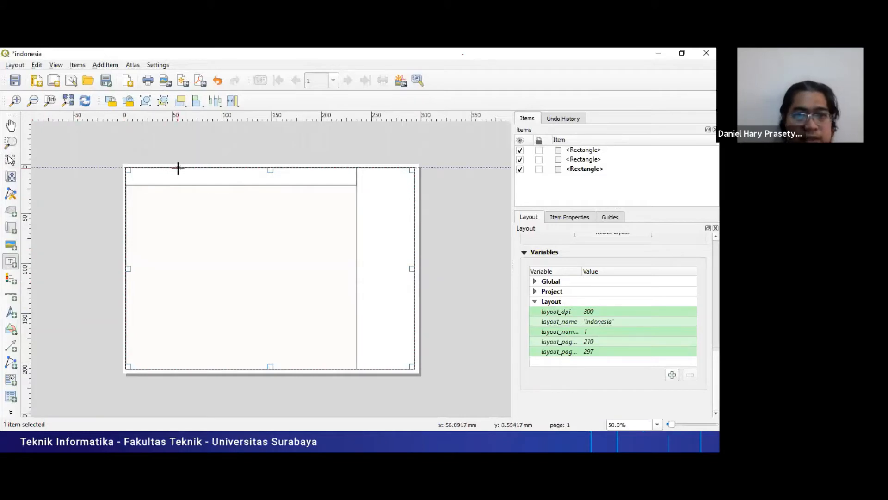
pyautogui.moveTo(178, 168); pyautogui.dragTo(303, 182)
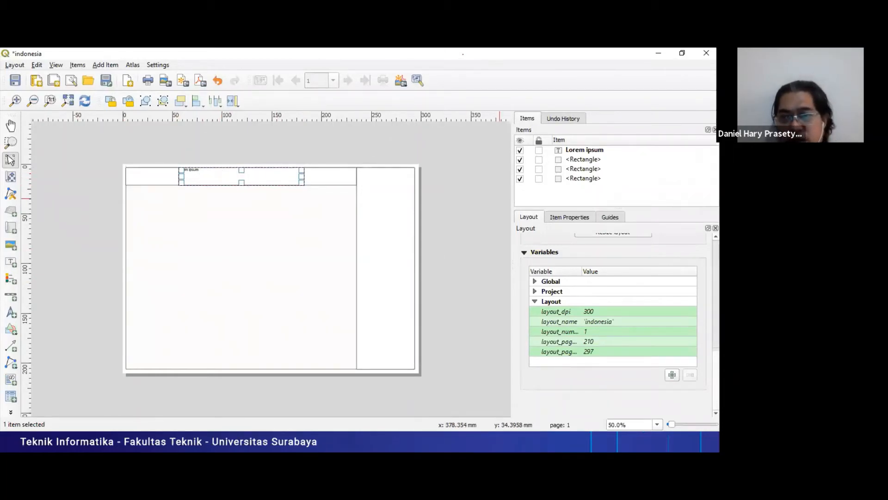
pyautogui.scroll(3, 615, 324)
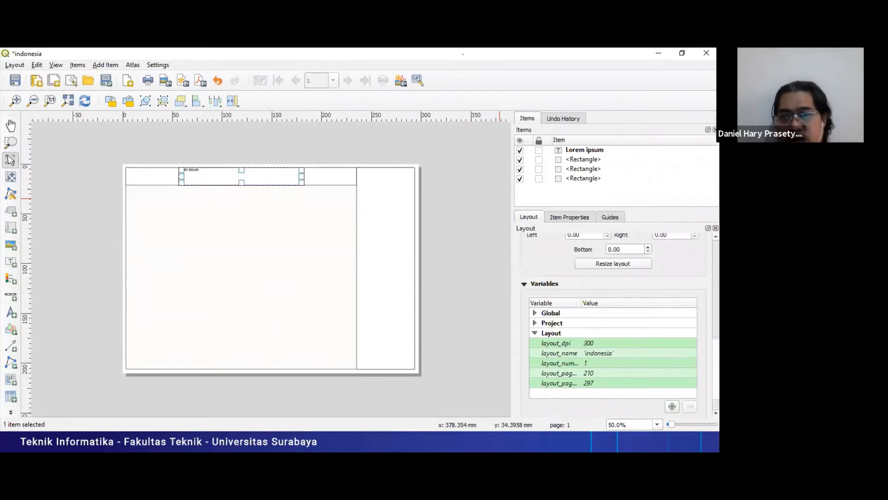
pyautogui.scroll(5, 615, 323)
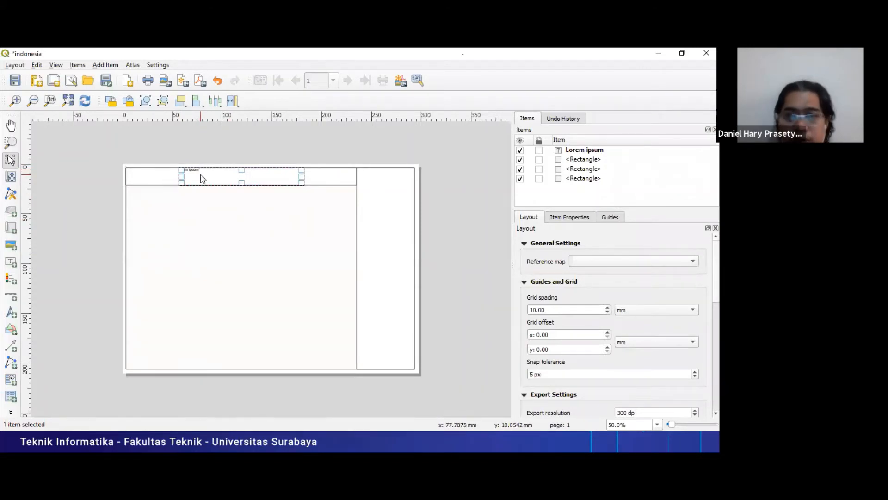
# - Replace the label's placeholder text with the spaced title I N D O N E S I A
pyautogui.click(578, 219)
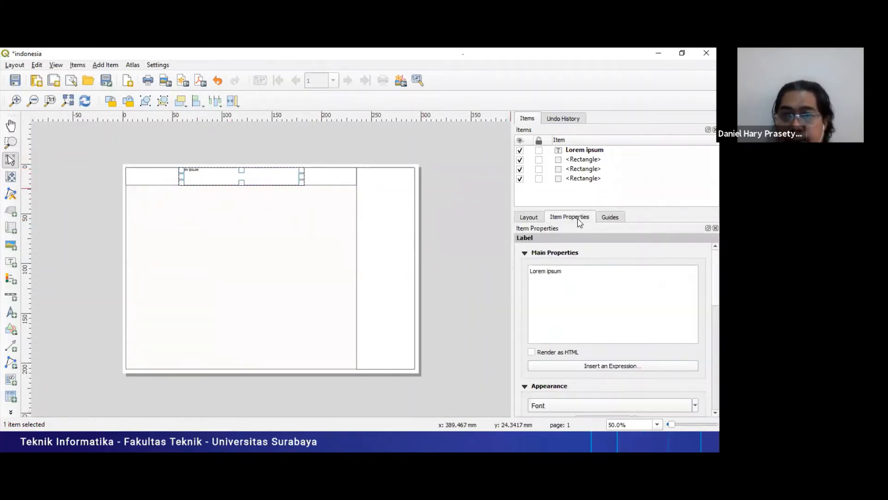
pyautogui.click(573, 279)
pyautogui.hotkey('ctrl', 'a')
pyautogui.write('I')
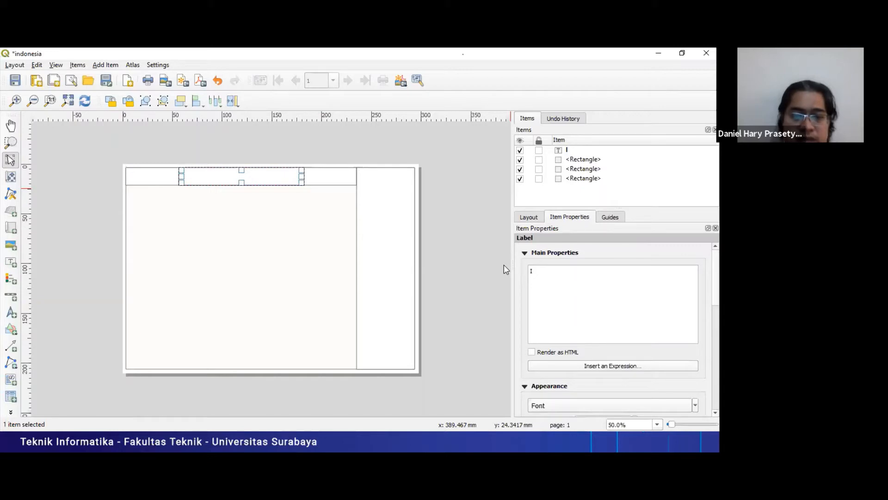
pyautogui.write('N')
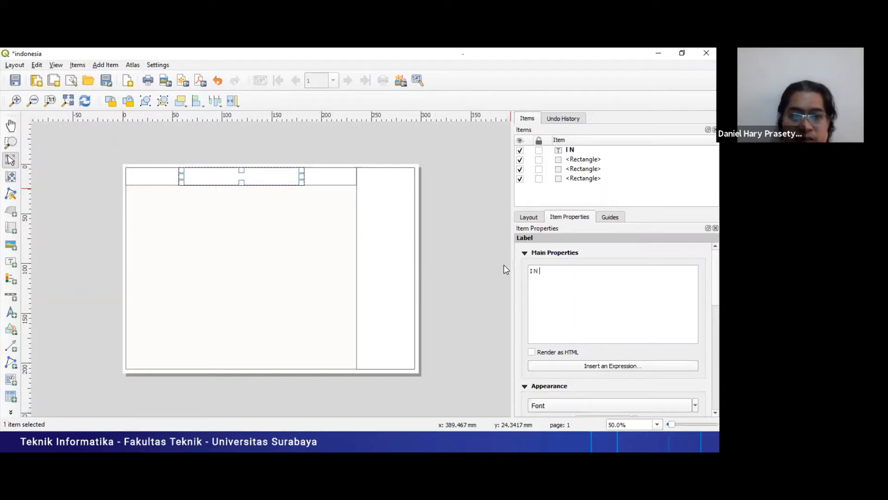
pyautogui.write('DON')
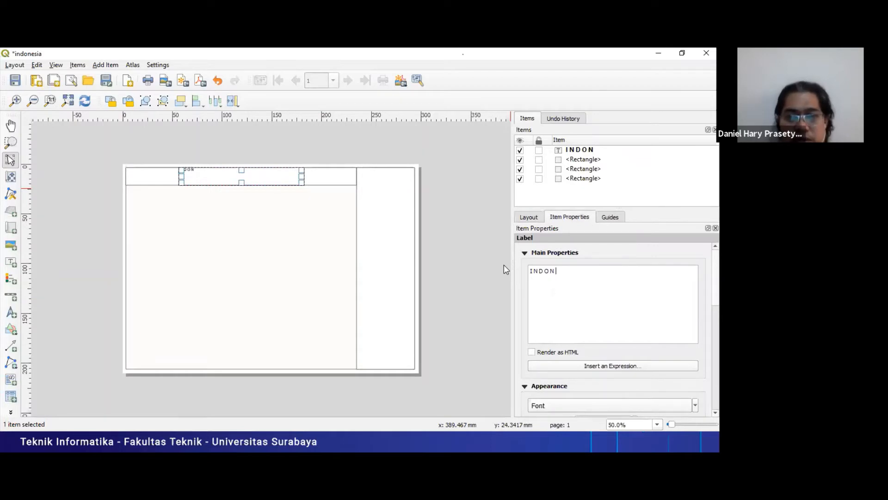
pyautogui.write(' E')
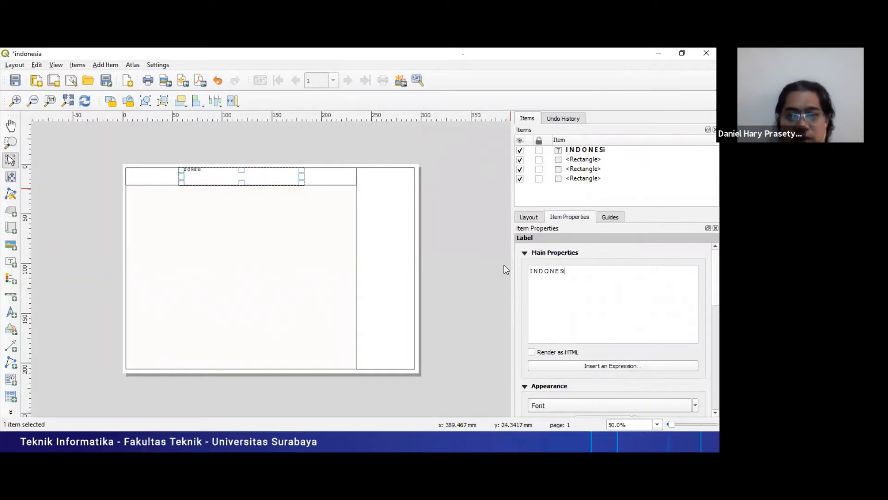
pyautogui.write('SIA')
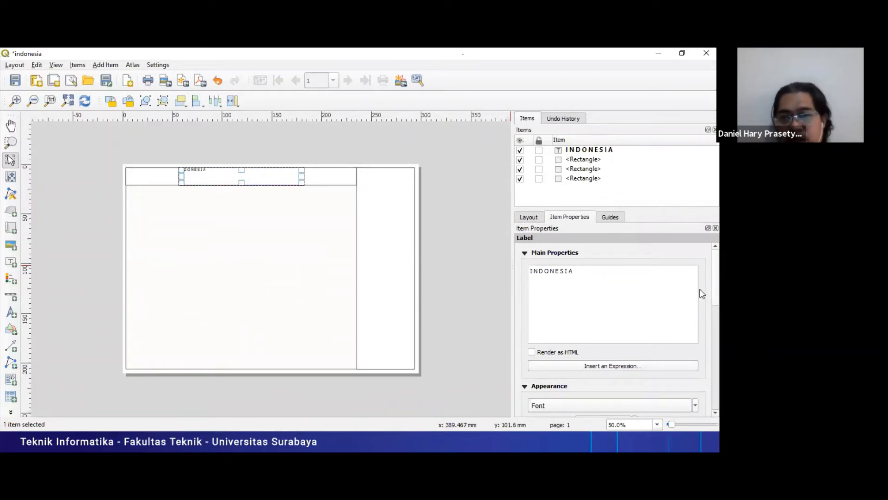
# - Set the INDONESIA title label's font size to 40 pt
pyautogui.scroll(-5, 678, 313)
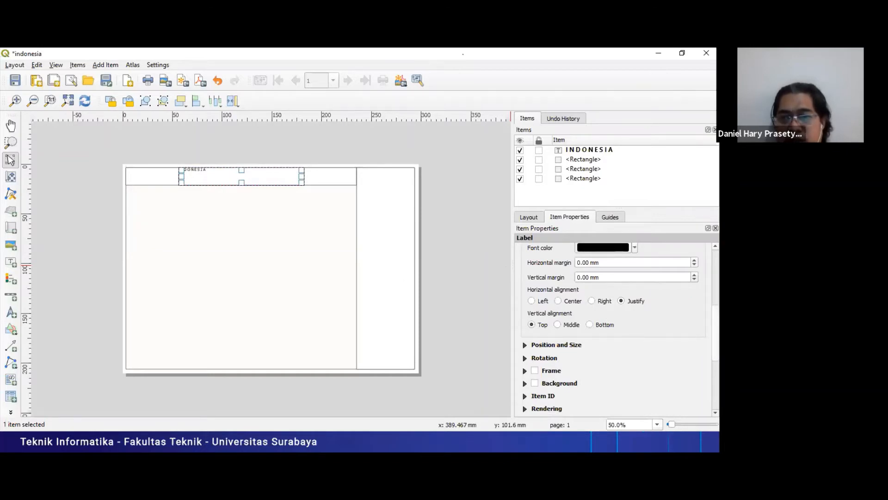
pyautogui.scroll(2, 613, 323)
pyautogui.scroll(-2, 560, 344)
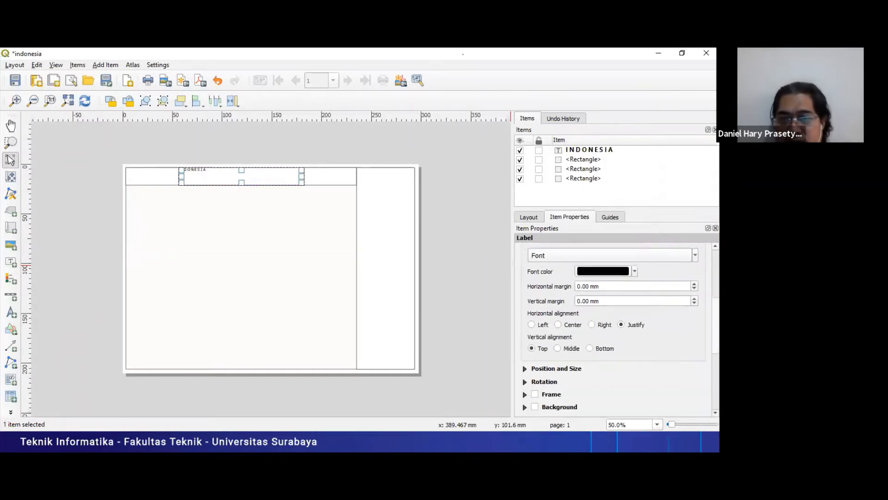
pyautogui.click(525, 337)
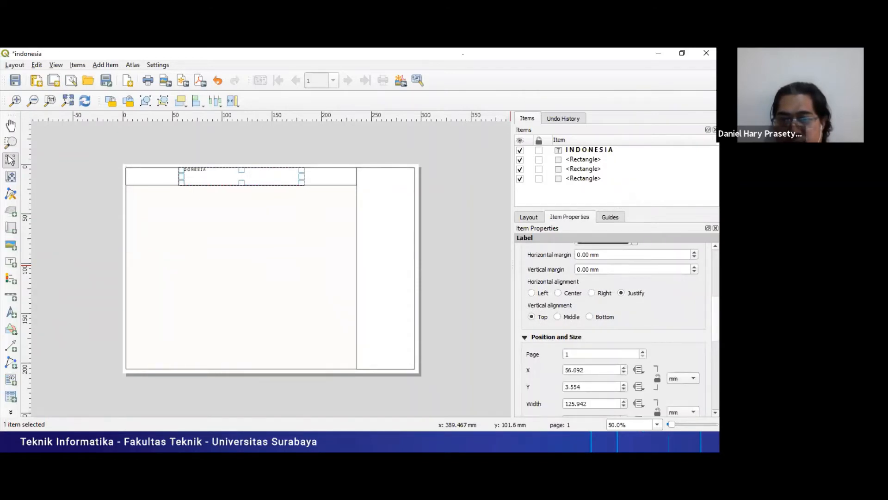
pyautogui.scroll(5, 615, 327)
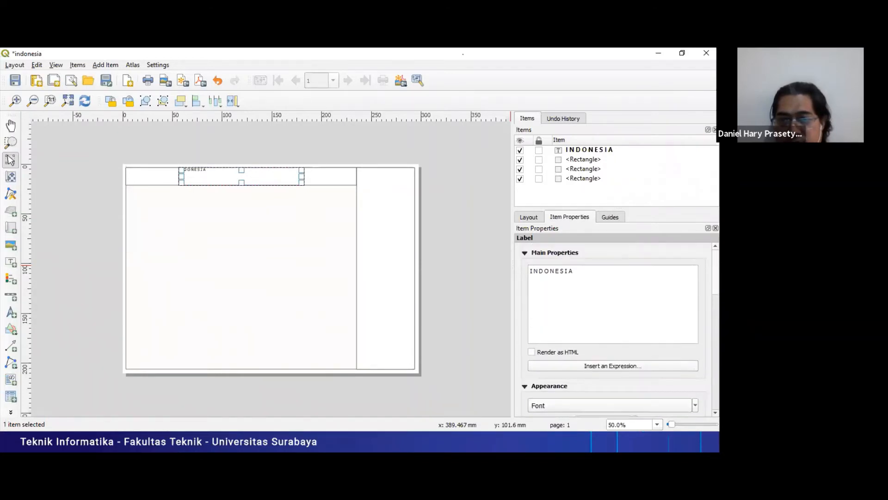
pyautogui.scroll(-3, 694, 316)
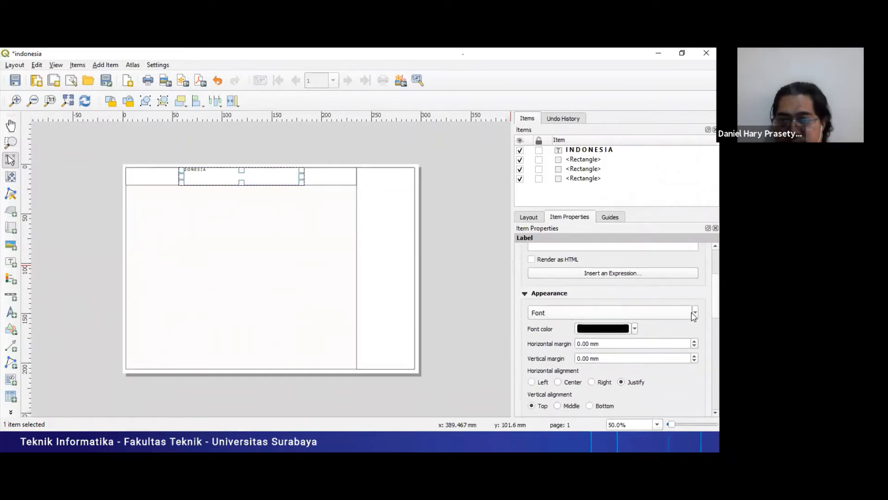
pyautogui.click(695, 314)
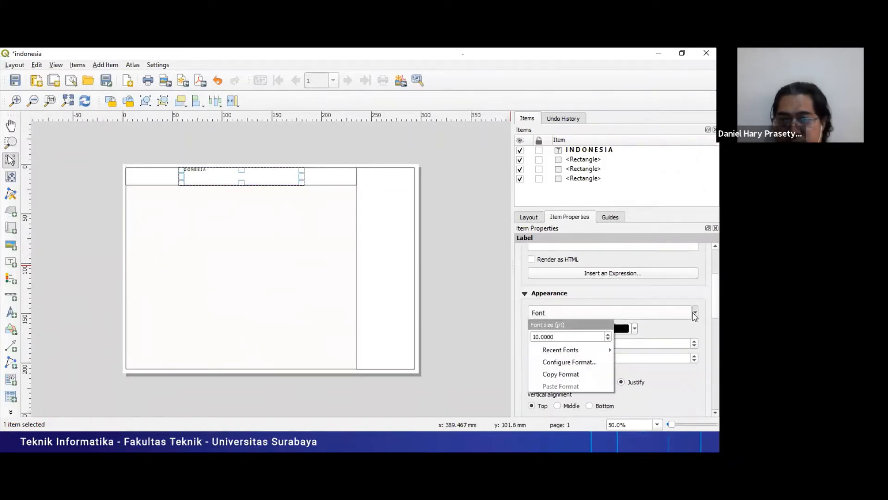
pyautogui.click(608, 334)
pyautogui.click(608, 334)
pyautogui.click(608, 334)
pyautogui.click(608, 334)
pyautogui.click(608, 334)
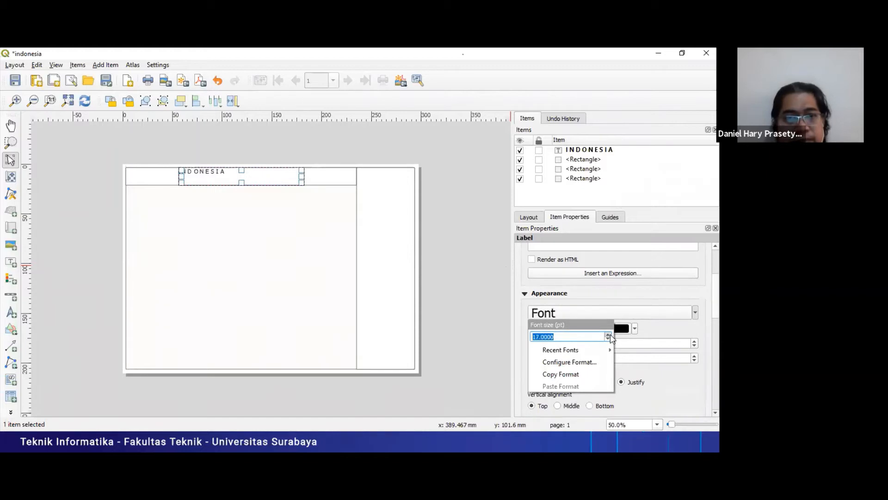
pyautogui.click(609, 334)
pyautogui.click(609, 334)
pyautogui.click(609, 334)
pyautogui.click(609, 334)
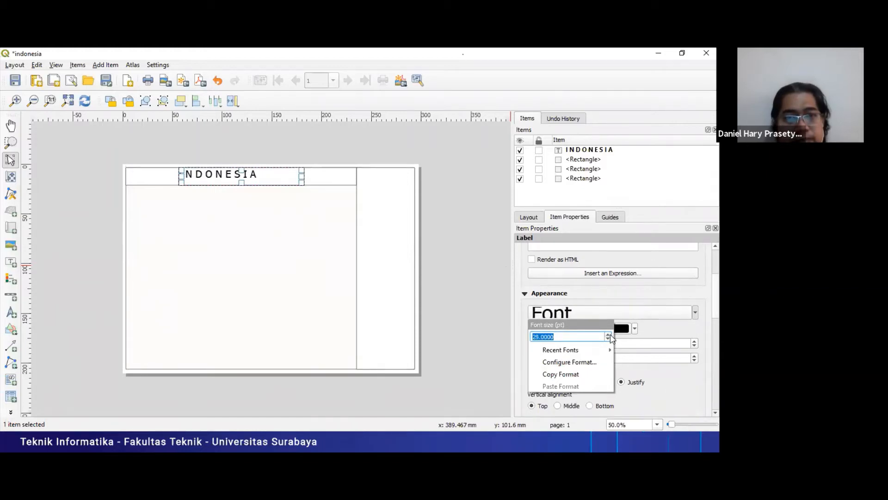
pyautogui.click(608, 334)
pyautogui.click(609, 334)
pyautogui.click(608, 334)
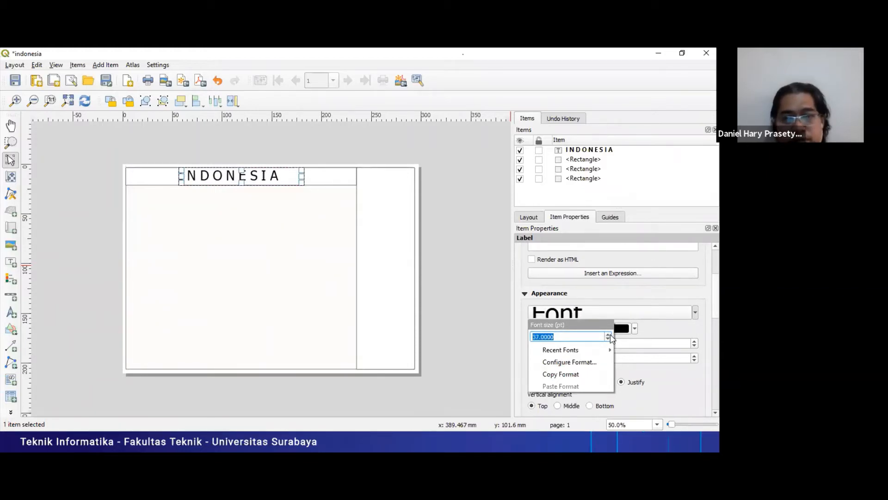
pyautogui.click(609, 335)
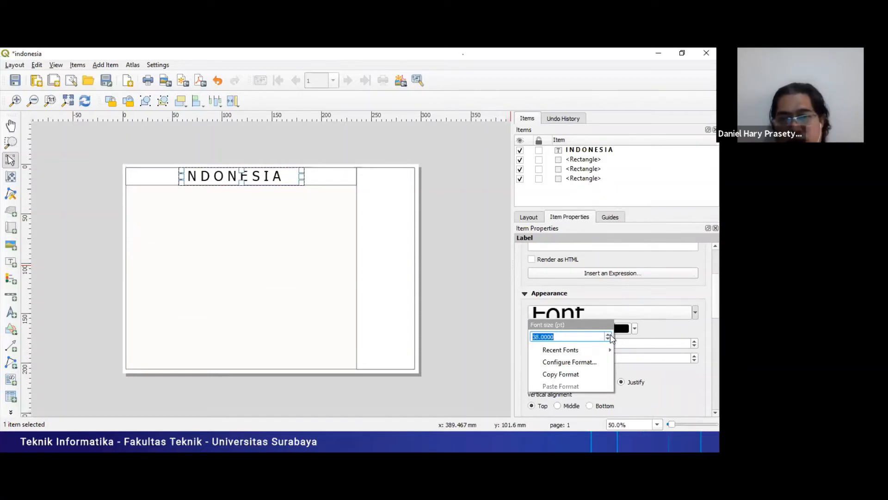
pyautogui.click(609, 334)
pyautogui.click(609, 335)
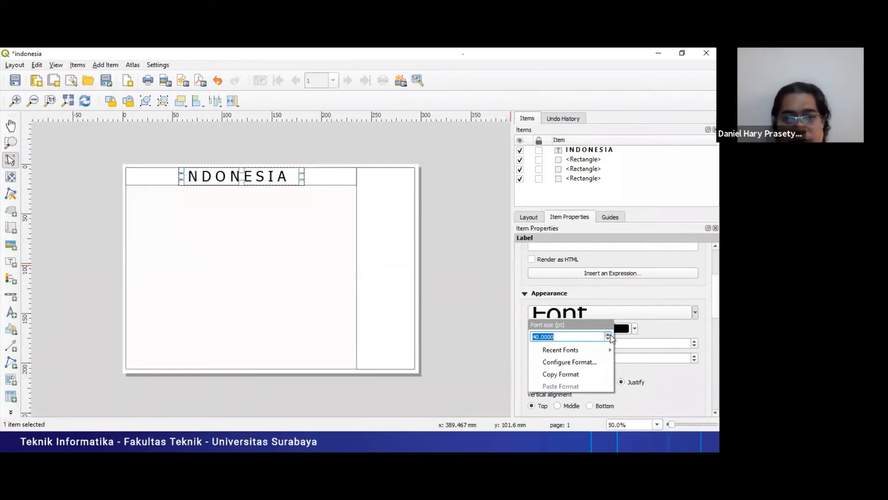
pyautogui.click(277, 244)
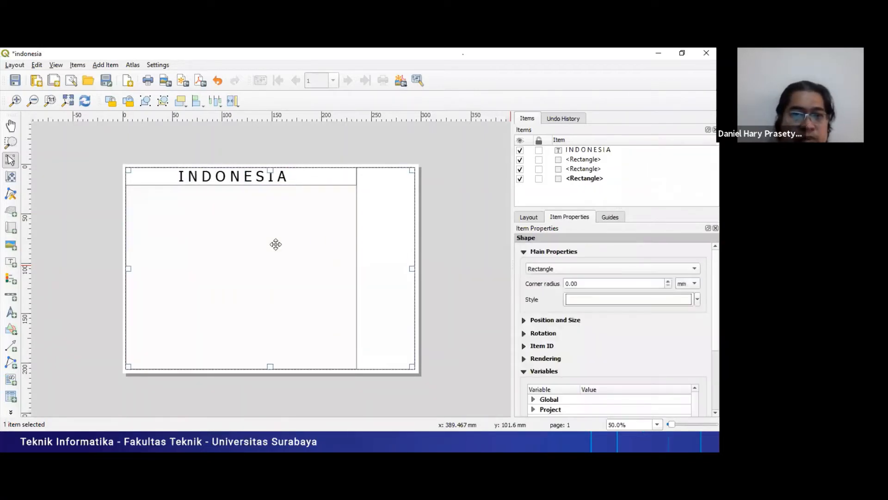
# - Shift the INDONESIA title label slightly to the right inside its frame and clear the selection
pyautogui.click(271, 176)
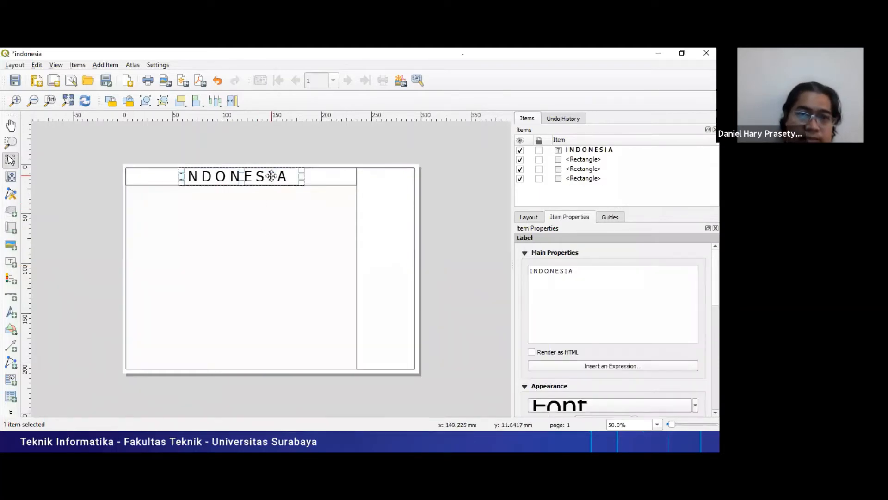
pyautogui.click(313, 241)
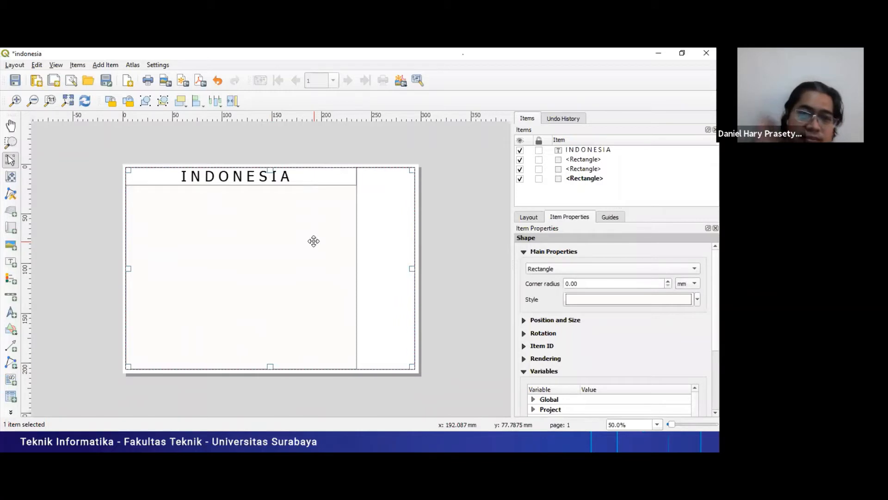
pyautogui.click(397, 187)
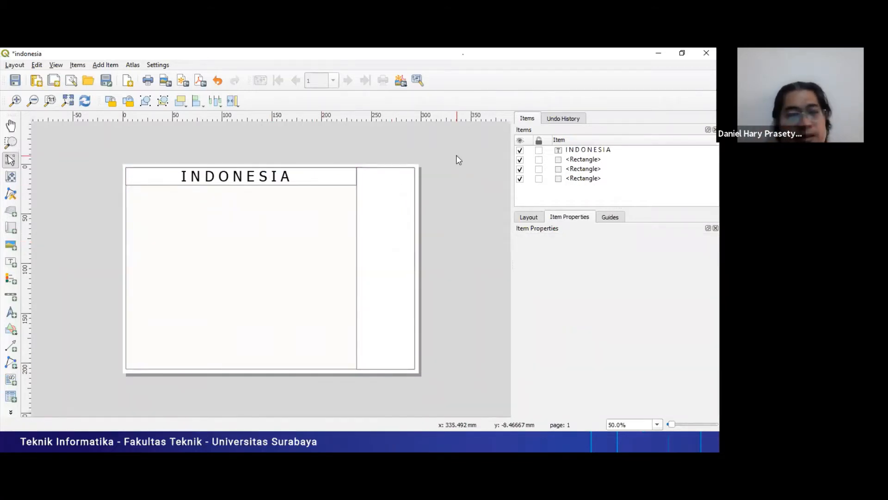
# - Switch to the main QGIS project window to view the coloured provinces map, and return to the print layout
pyautogui.hotkey('alt', 'Tab')
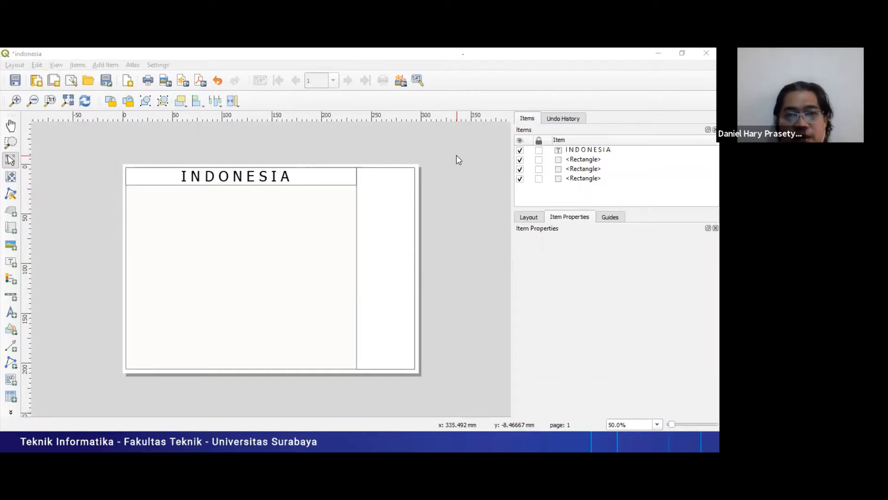
pyautogui.hotkey('alt', 'Tab')
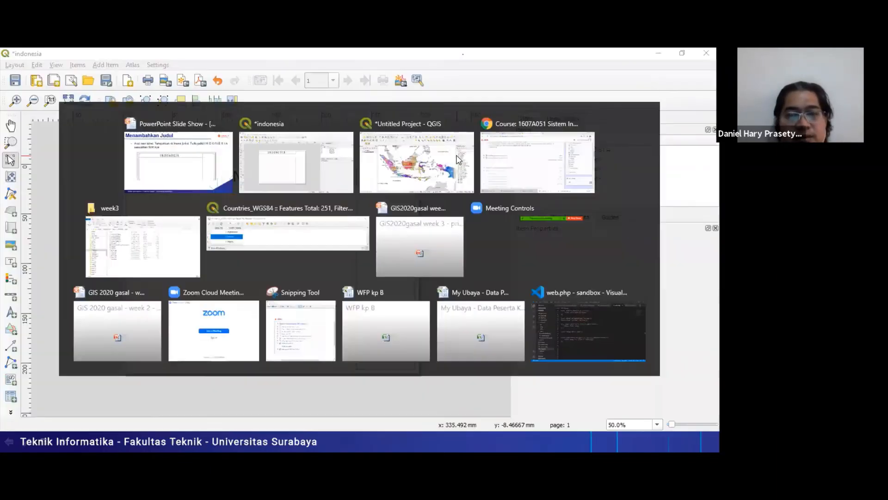
pyautogui.hotkey('alt', 'Tab')
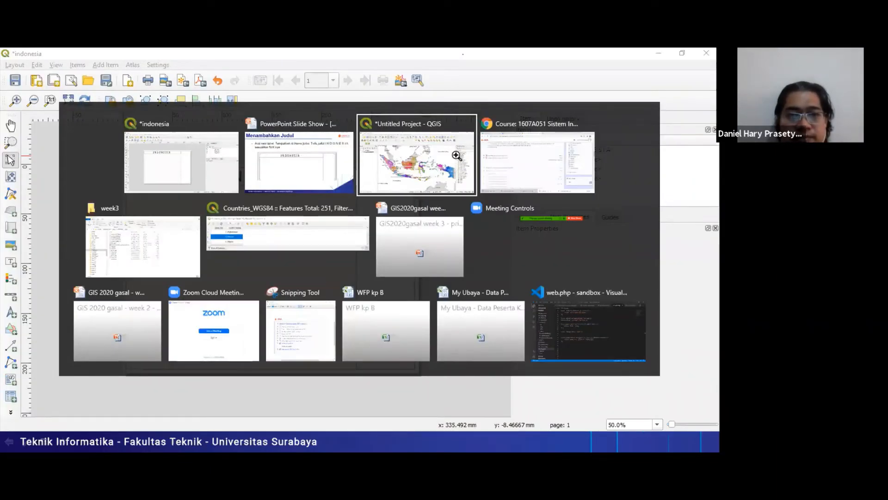
pyautogui.click(458, 159)
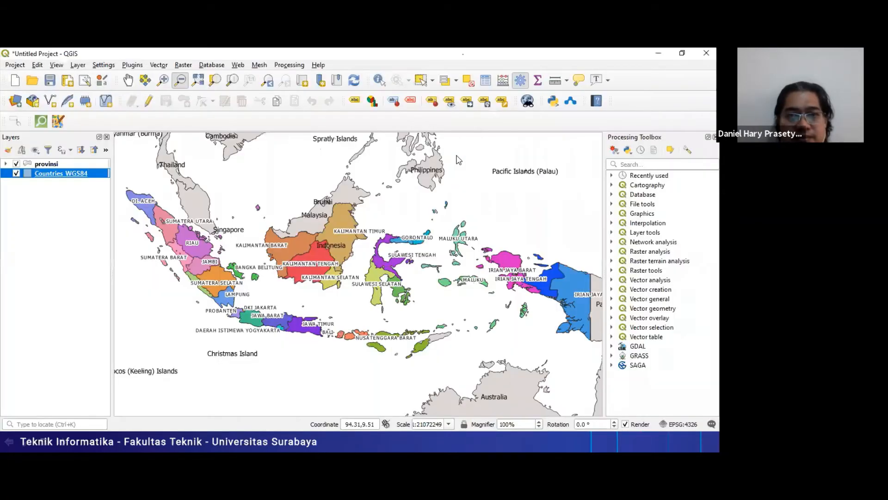
pyautogui.hotkey('alt', 'Tab')
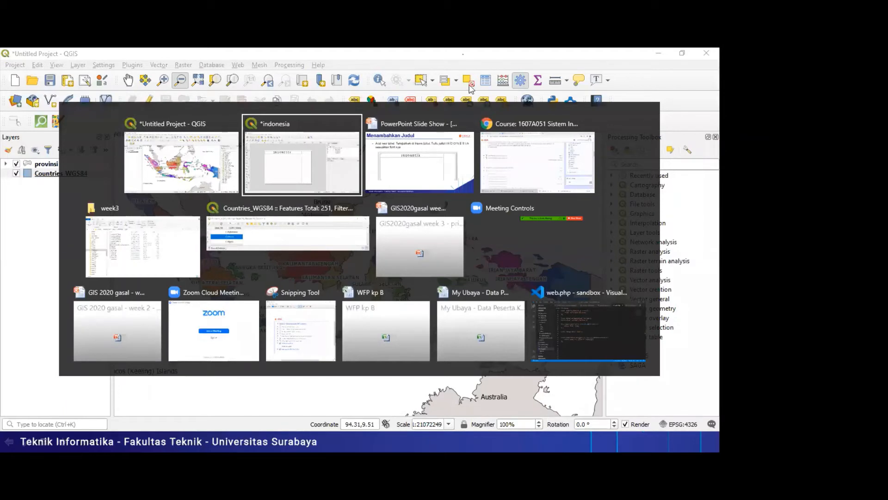
pyautogui.hotkey('alt', 'Tab')
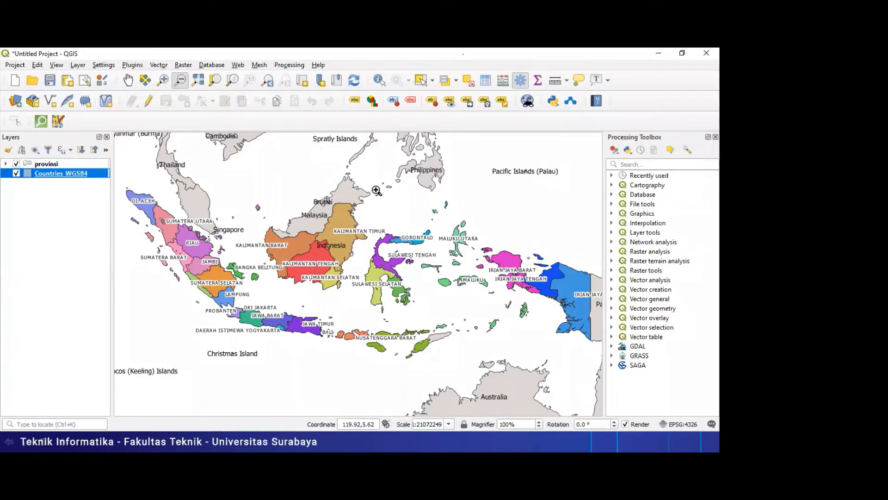
pyautogui.hotkey('alt', 'Tab')
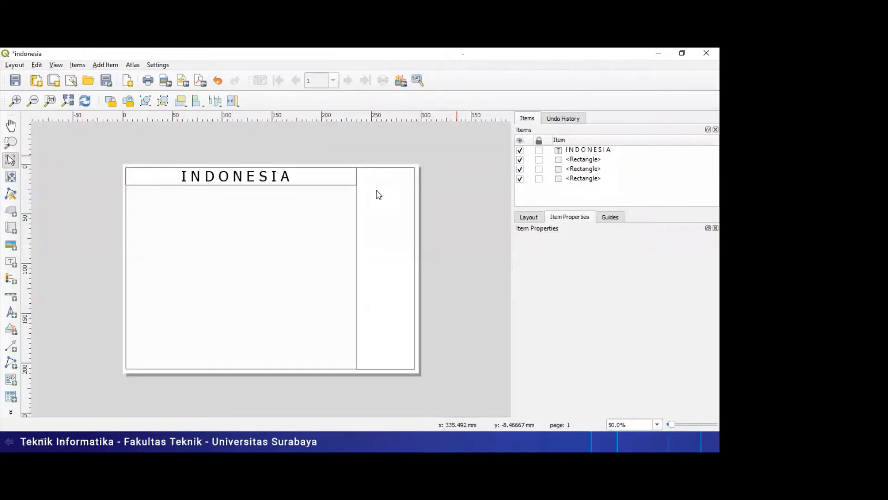
# - Switch to the PowerPoint slide show, advance to the Menambahkan peta slide, check the QGIS map, and return to the print layout
pyautogui.hotkey('alt', 'Tab')
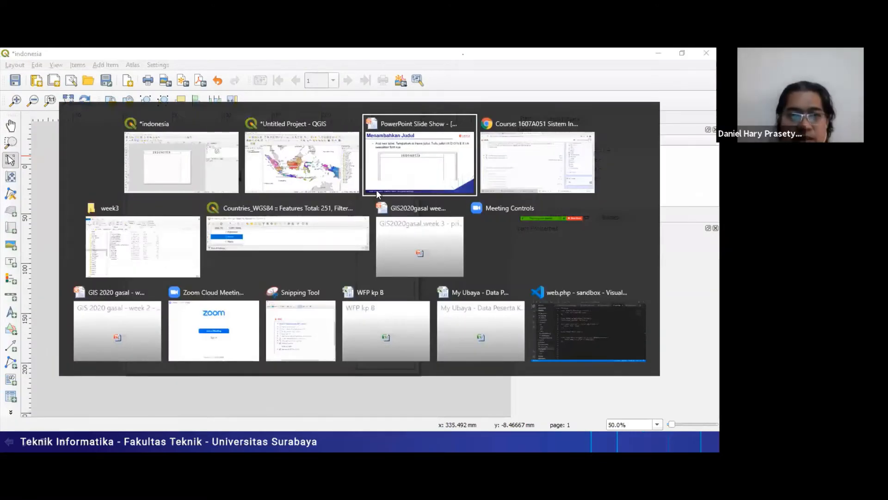
pyautogui.hotkey('alt', 'Tab')
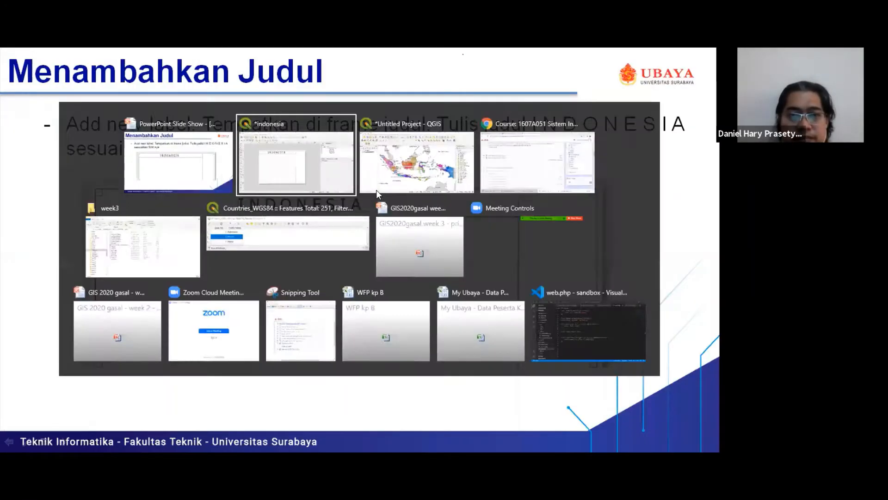
pyautogui.press('Right')
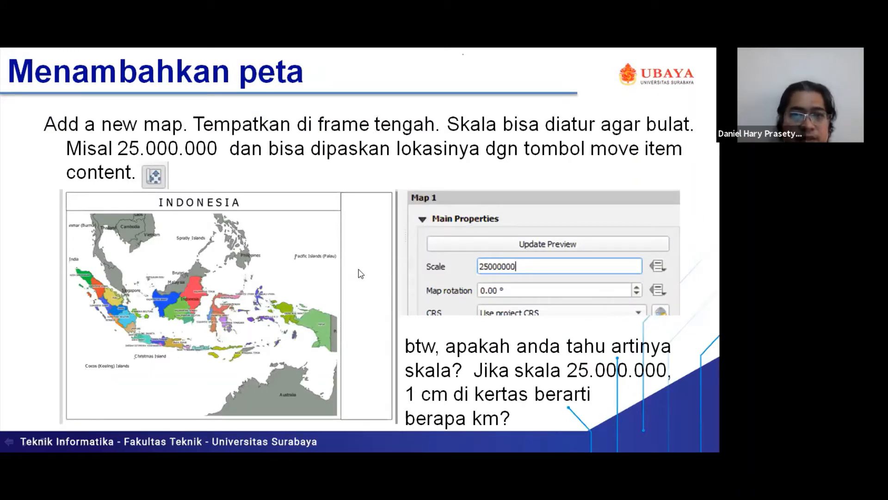
pyautogui.hotkey('alt', 'Tab')
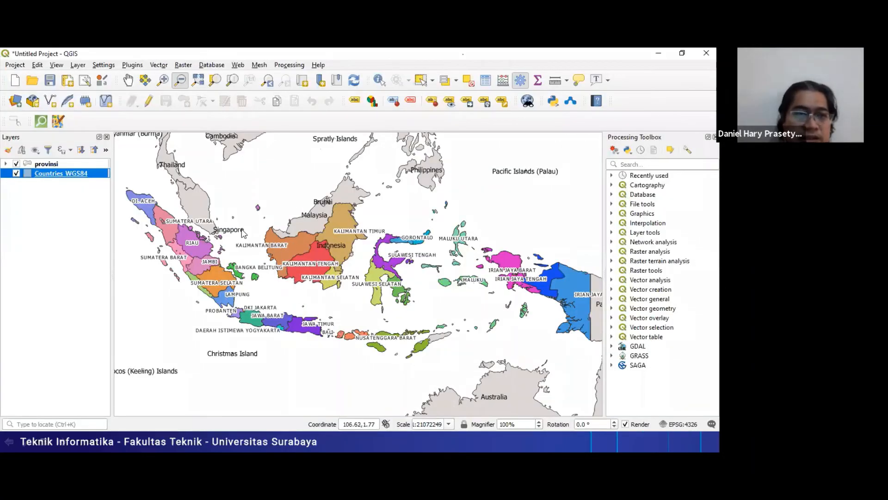
pyautogui.hotkey('alt', 'Tab')
pyautogui.hotkey('alt', 'Tab')
pyautogui.hotkey('alt', 'Tab')
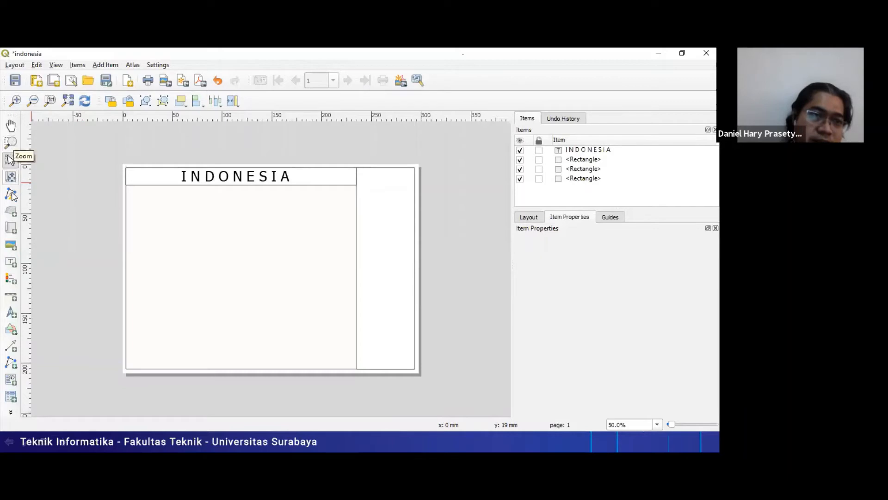
# - Add a map of the project to the large central frame beneath the title, and deselect it
pyautogui.click(10, 229)
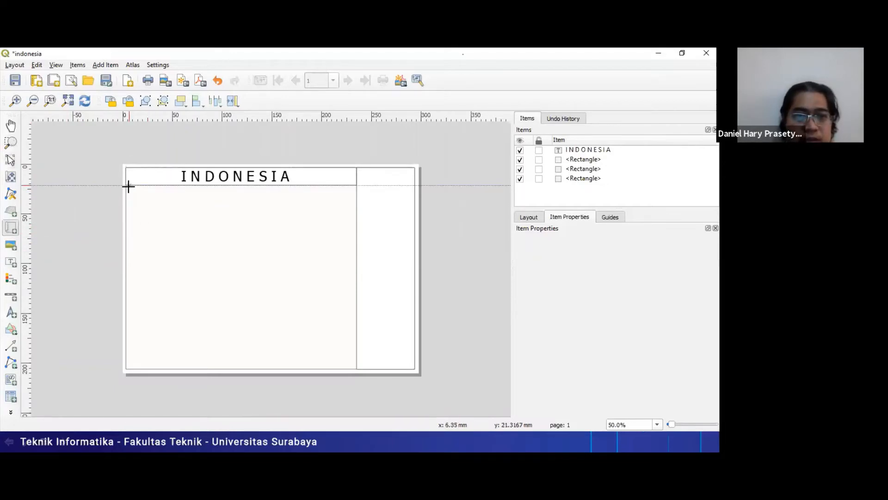
pyautogui.moveTo(127, 185)
pyautogui.mouseDown()
pyautogui.moveTo(216, 278)
pyautogui.moveTo(326, 332)
pyautogui.moveTo(351, 368)
pyautogui.mouseUp()
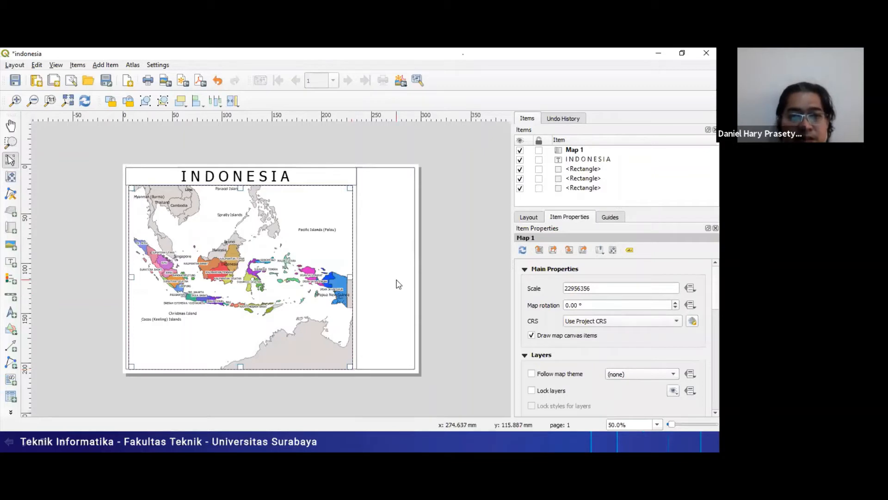
pyautogui.click(455, 240)
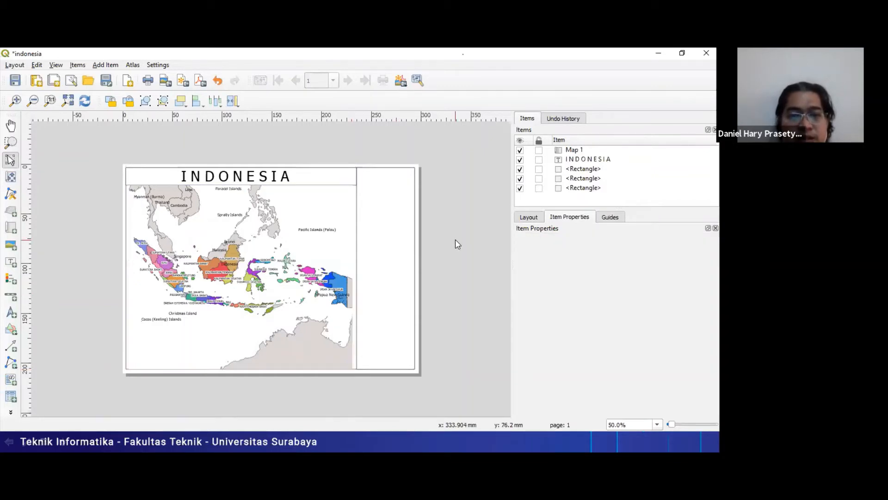
# - Select the map in the central frame, try a scale of 20000000, and change it to 25000000
pyautogui.click(328, 243)
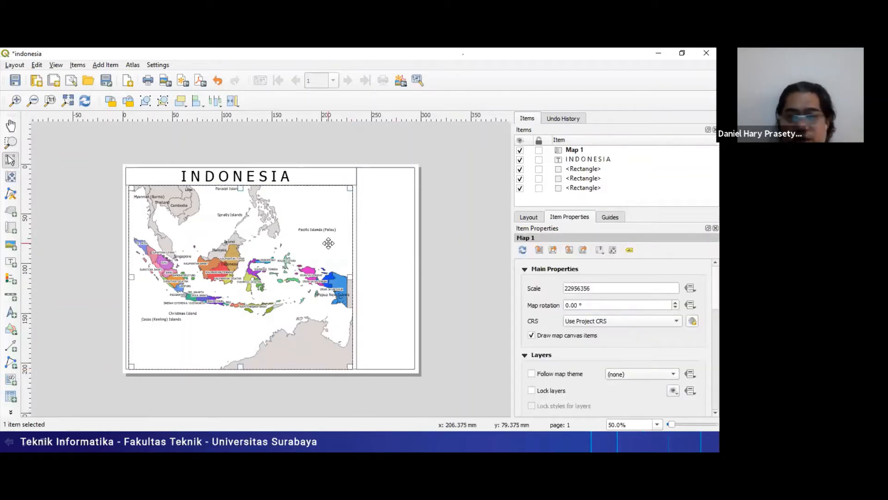
pyautogui.doubleClick(599, 290)
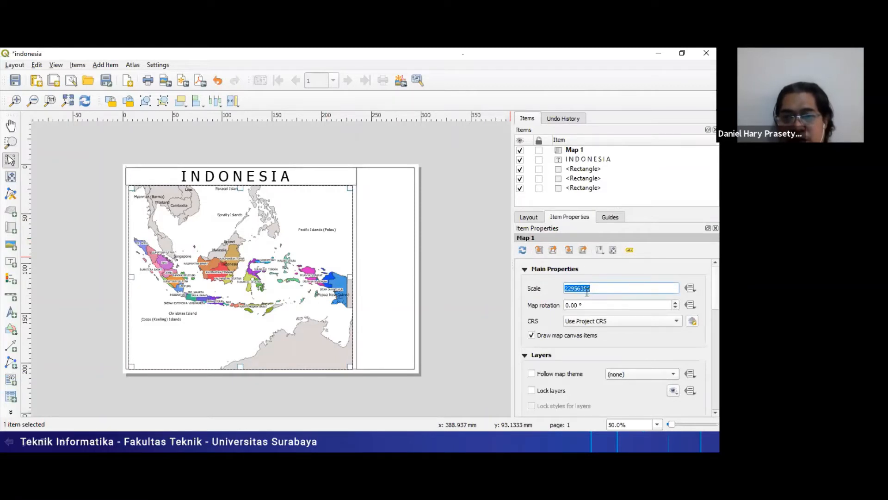
pyautogui.click(570, 288)
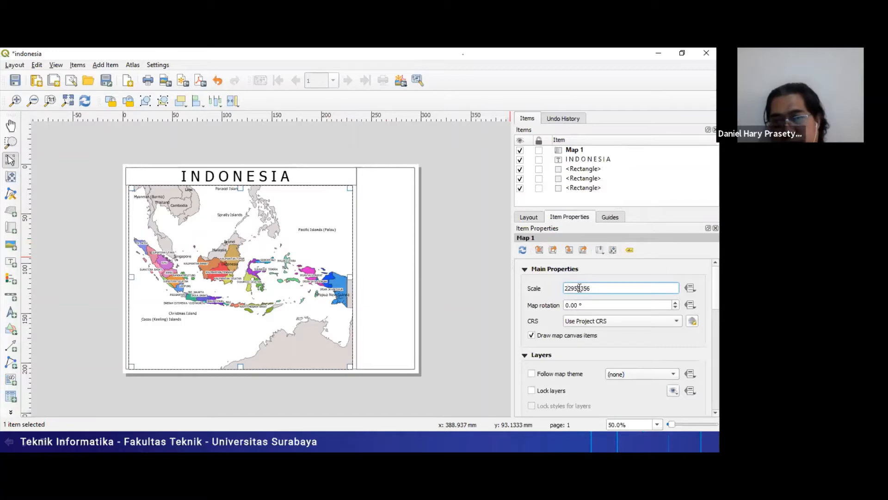
pyautogui.doubleClick(579, 288)
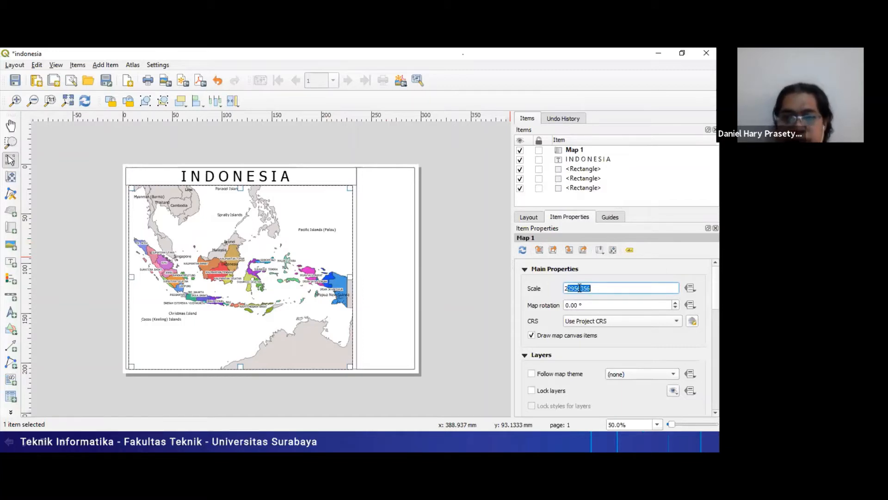
pyautogui.write('0')
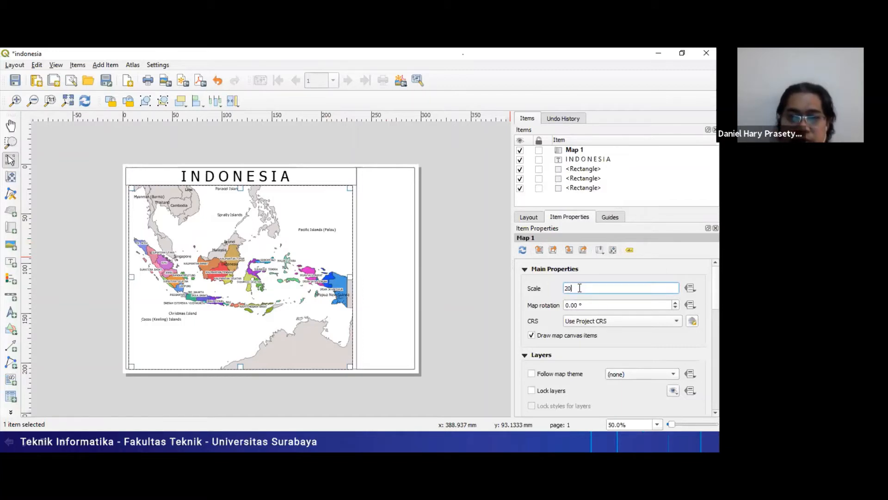
pyautogui.write('000000')
pyautogui.press('Return')
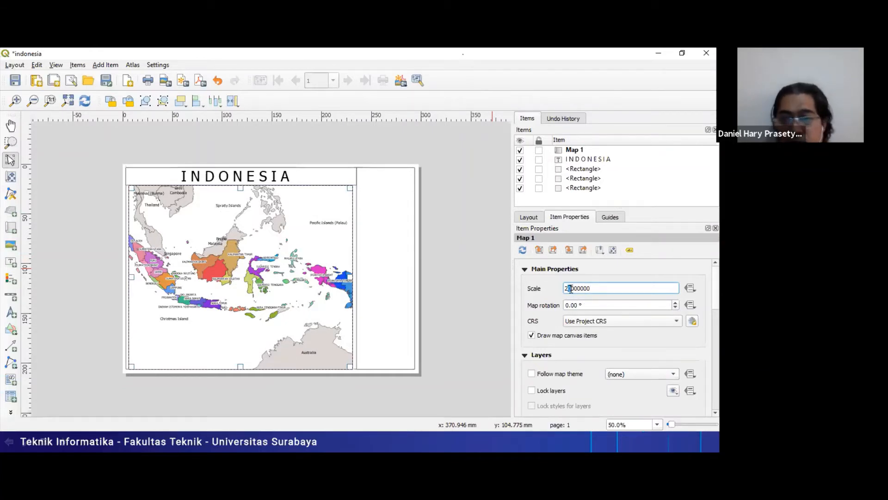
pyautogui.write('5')
pyautogui.press('Return')
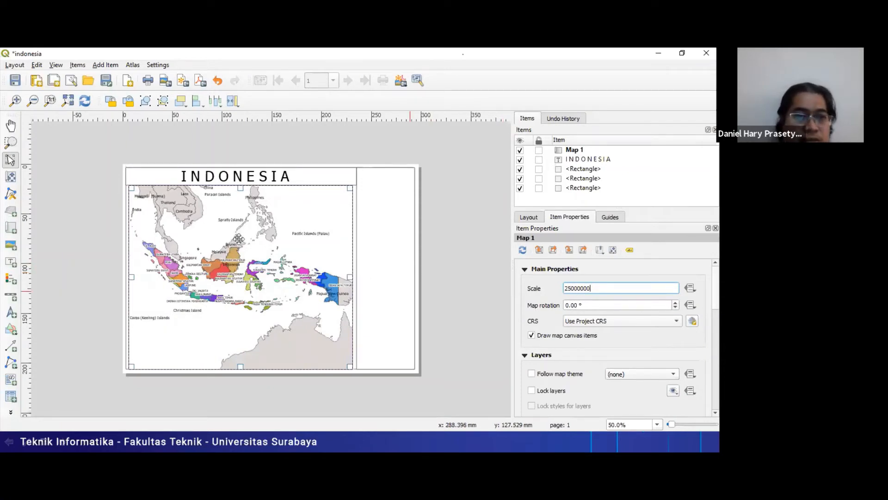
# - Move the map content downward and slightly west within its frame using Move item content
pyautogui.click(13, 179)
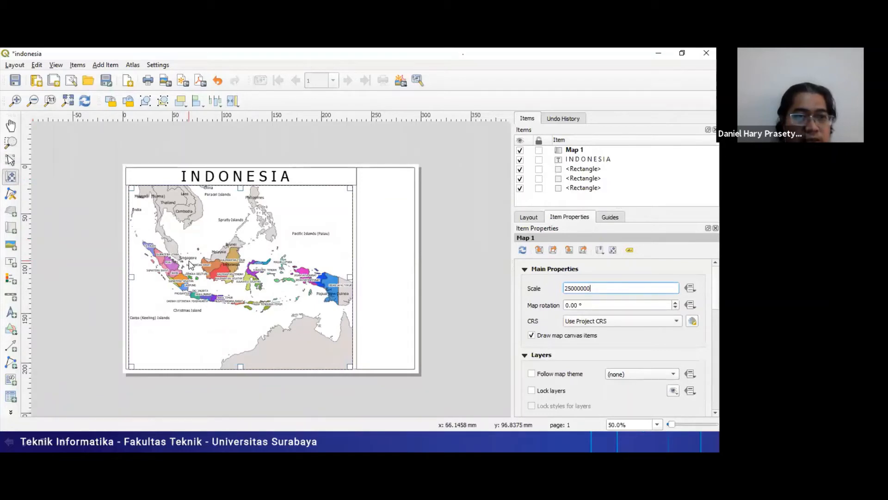
pyautogui.moveTo(266, 256); pyautogui.dragTo(258, 278)
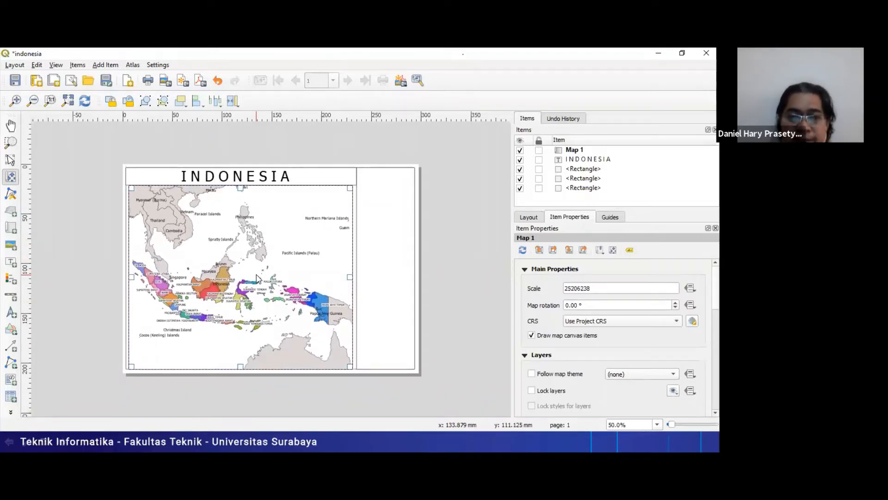
pyautogui.moveTo(257, 278); pyautogui.dragTo(262, 279)
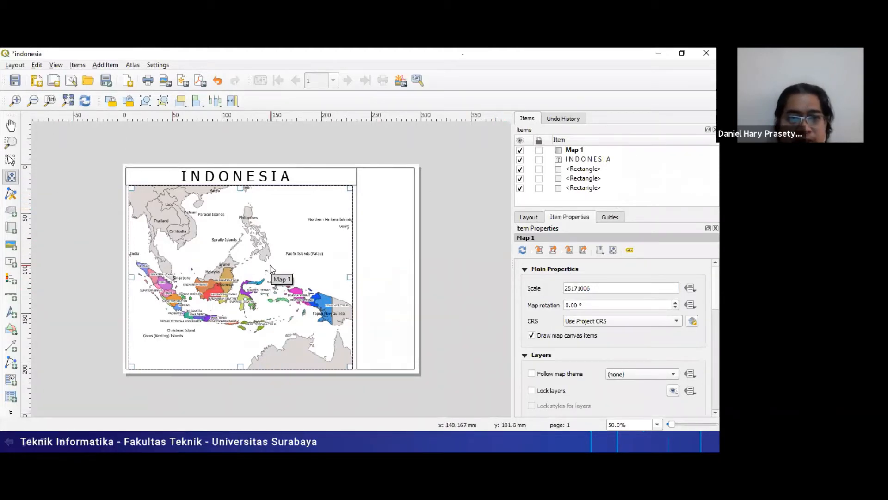
# - Delete the existing map and add a new one filling the large frame beneath the INDONESIA title
pyautogui.press('Delete')
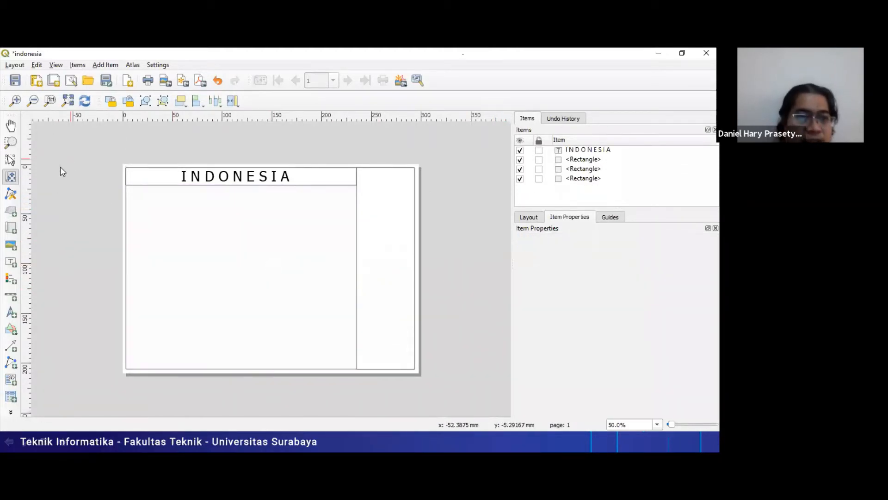
pyautogui.click(10, 228)
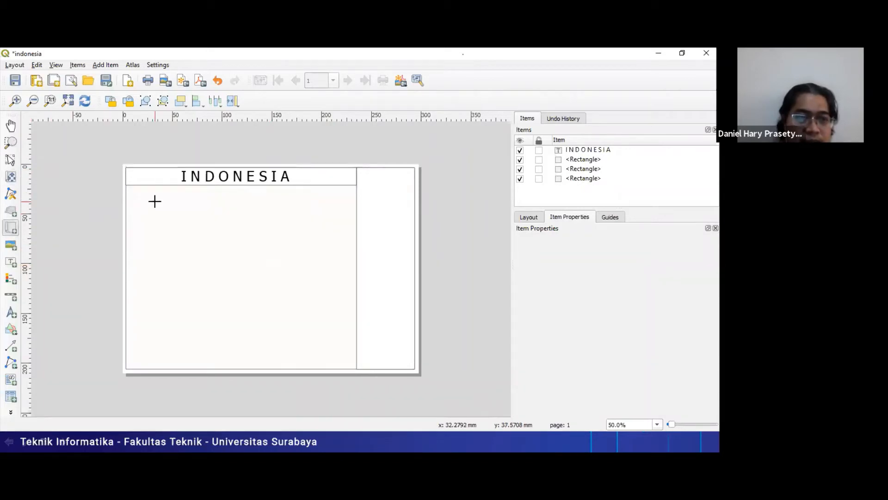
pyautogui.moveTo(129, 185); pyautogui.dragTo(353, 370)
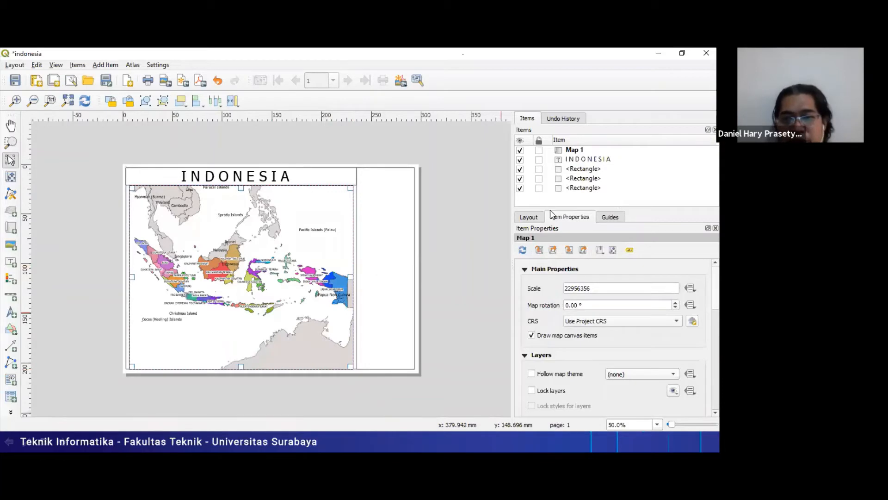
# - Select Map 1 and set its scale to 25000000
pyautogui.click(581, 150)
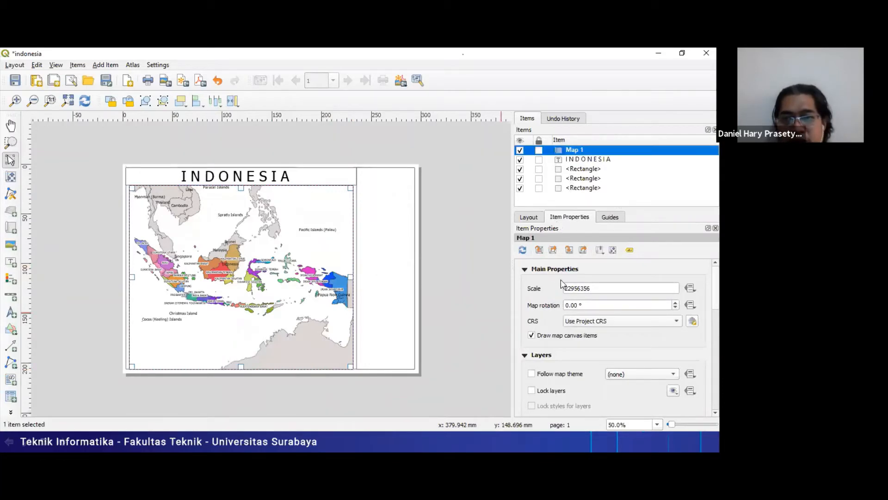
pyautogui.doubleClick(581, 288)
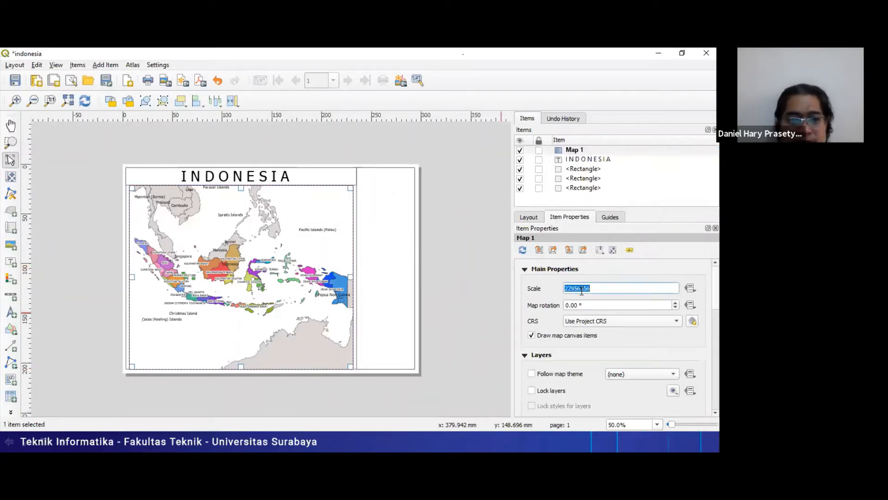
pyautogui.write('25')
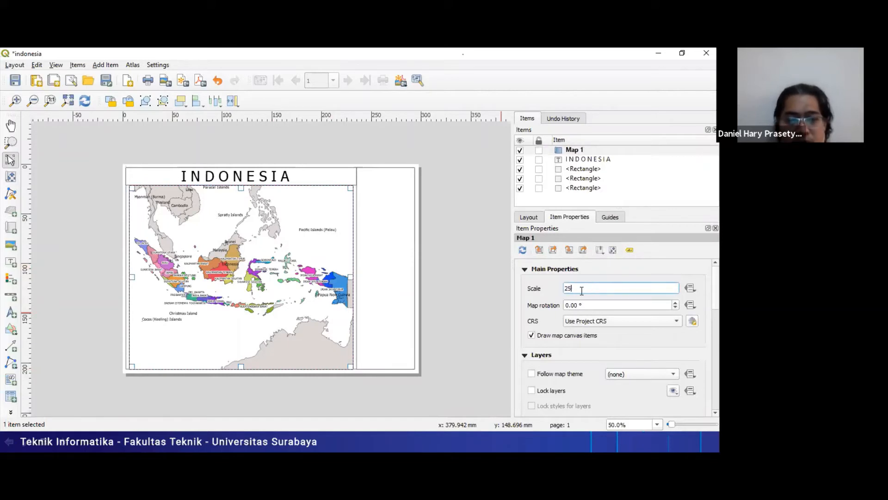
pyautogui.write('00000')
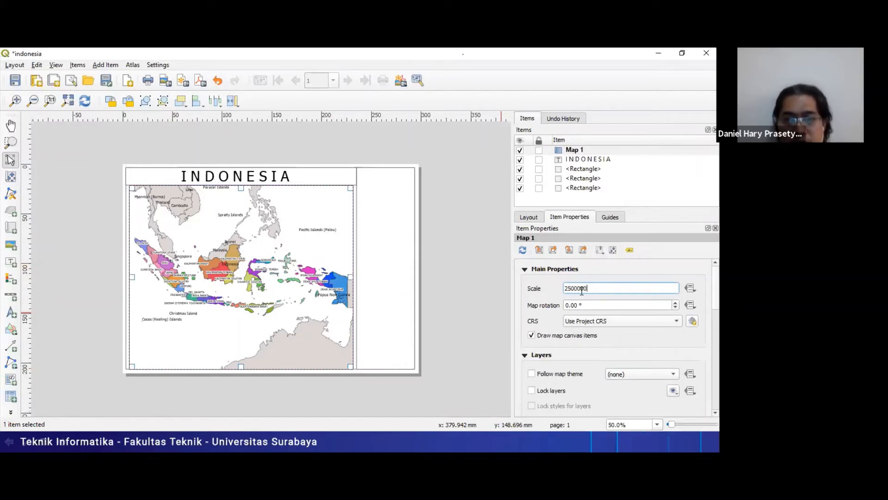
pyautogui.write('0')
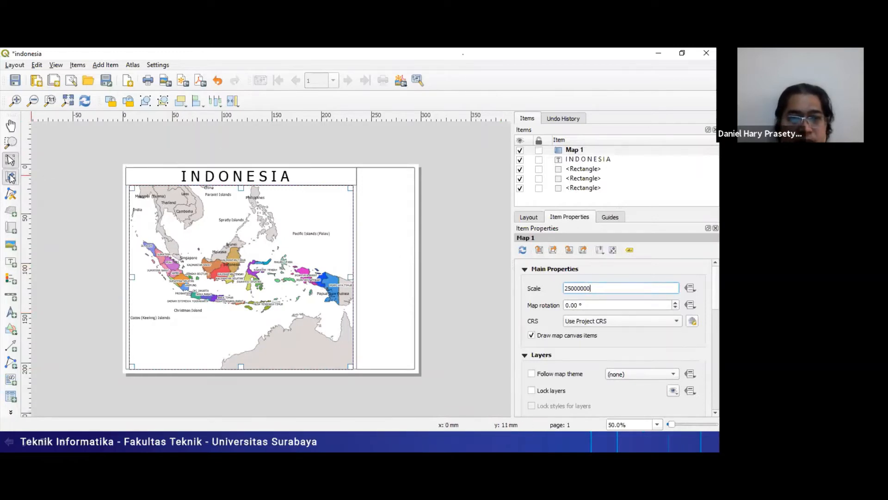
# - Move the content of the new map straight down so Indonesia sits lower within the frame
pyautogui.click(11, 177)
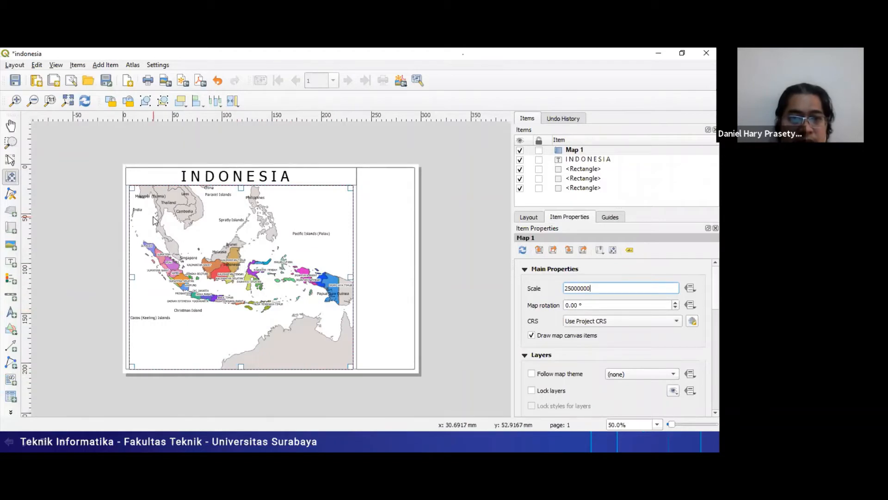
pyautogui.click(17, 177)
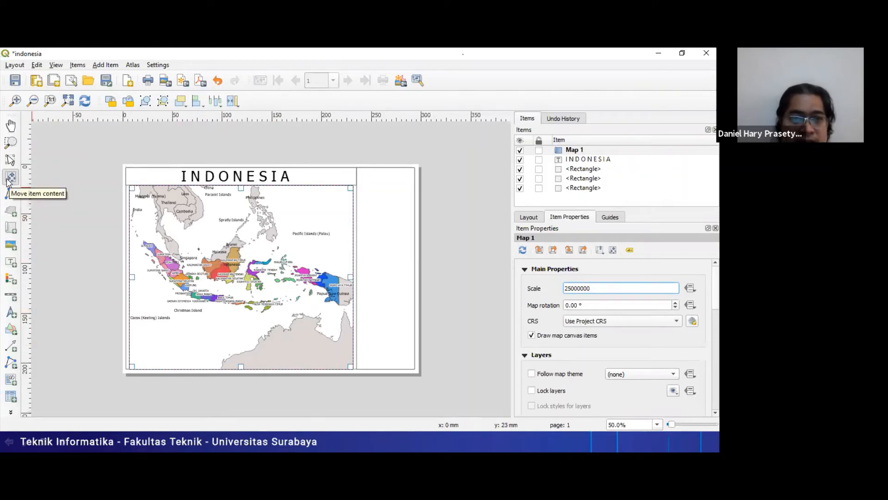
pyautogui.moveTo(253, 251); pyautogui.dragTo(253, 271)
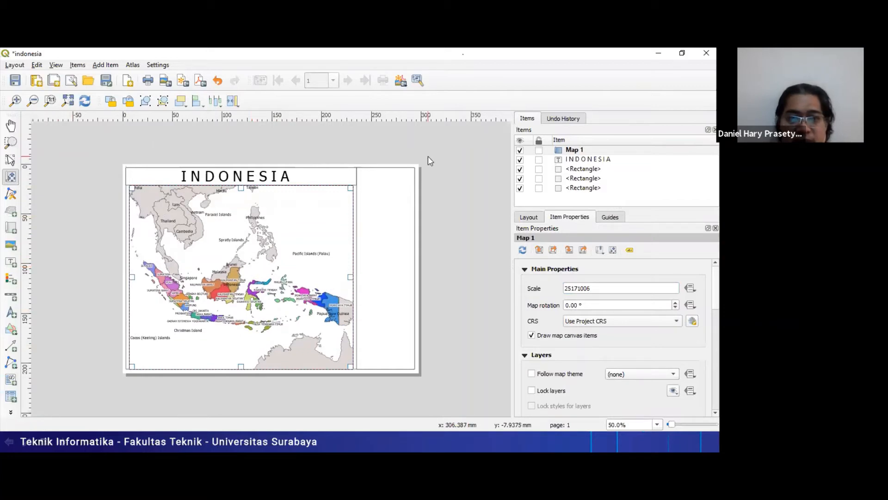
# - Round the repositioned map's scale back to 25000000 and apply it
pyautogui.doubleClick(572, 286)
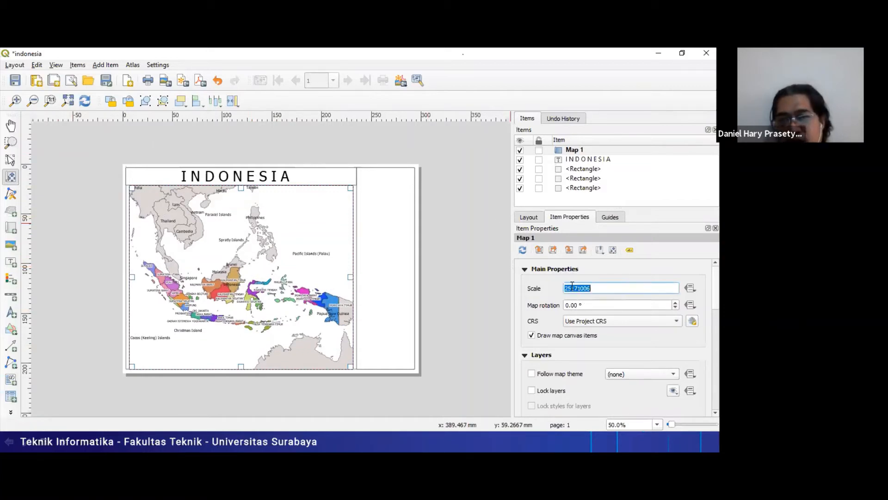
pyautogui.press('Left')
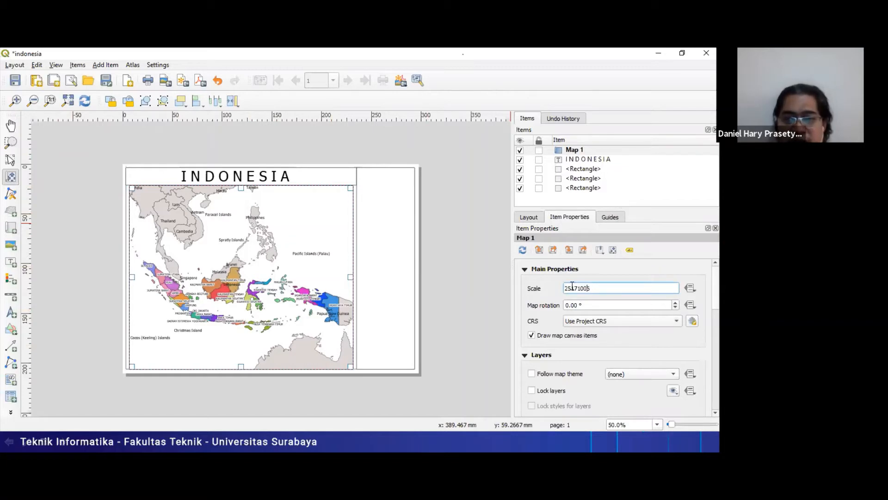
pyautogui.hotkey('shift', 'End')
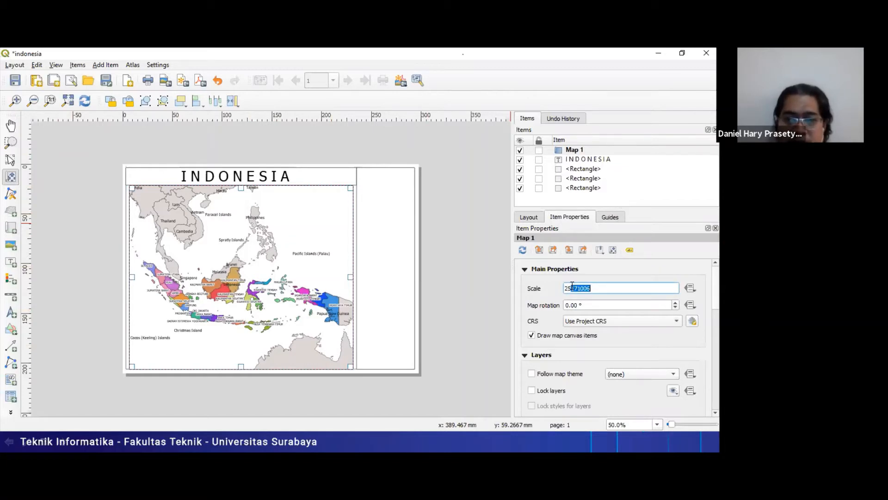
pyautogui.write('000000')
pyautogui.press('Return')
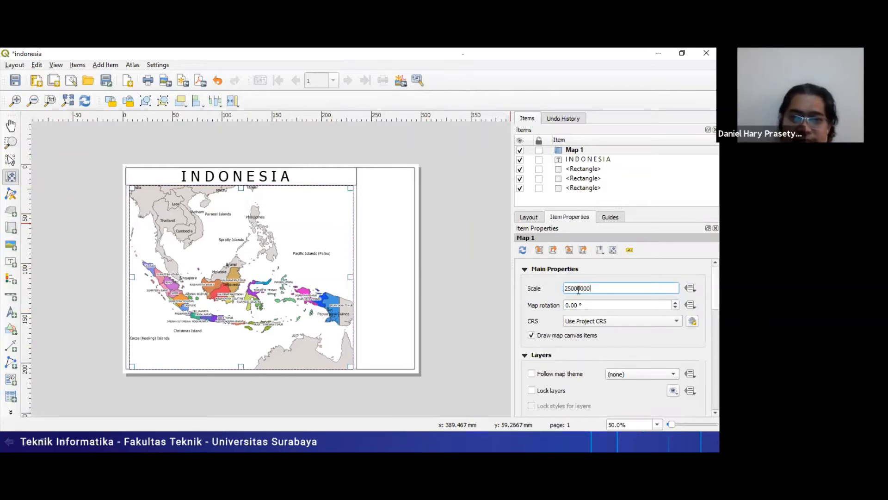
pyautogui.click(591, 303)
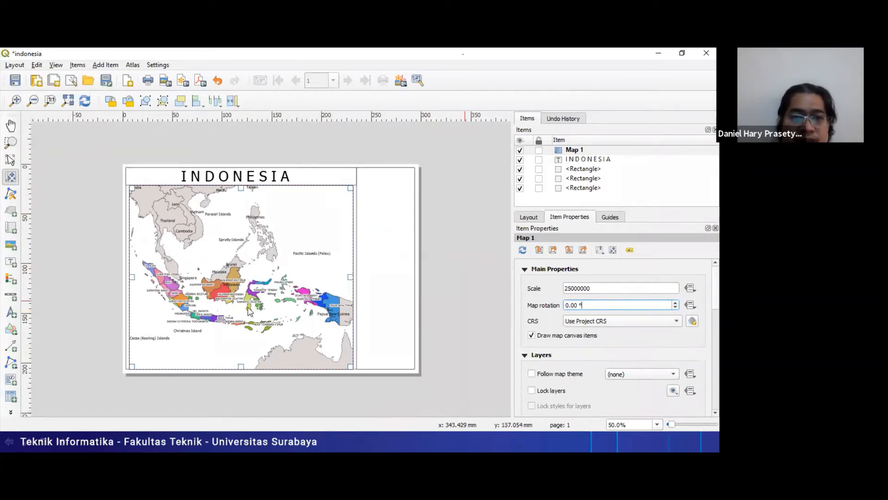
# - Switch to the main QGIS project window and expand the provinsi layer to list its province categories
pyautogui.hotkey('alt', 'Tab')
pyautogui.hotkey('alt', 'Tab')
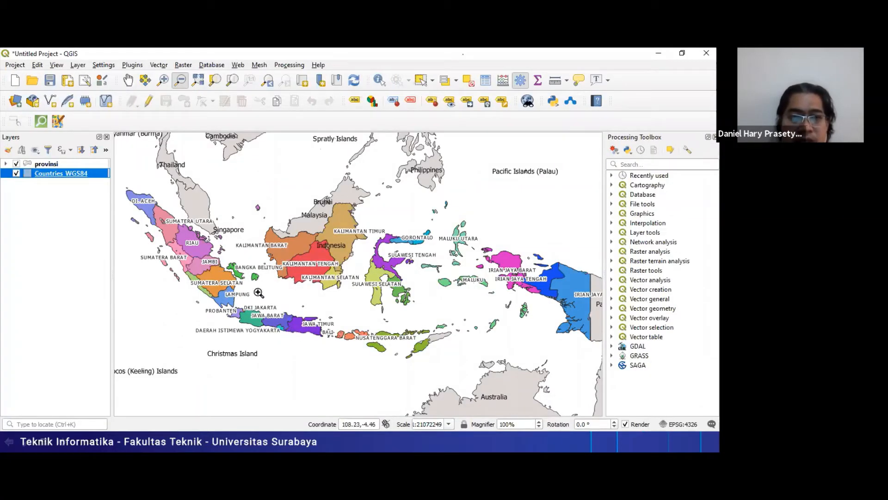
pyautogui.click(6, 163)
pyautogui.click(6, 164)
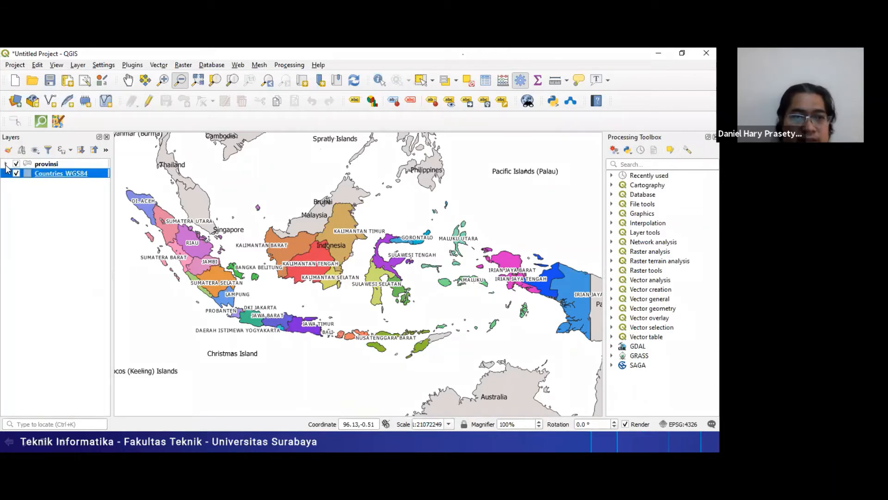
pyautogui.click(6, 164)
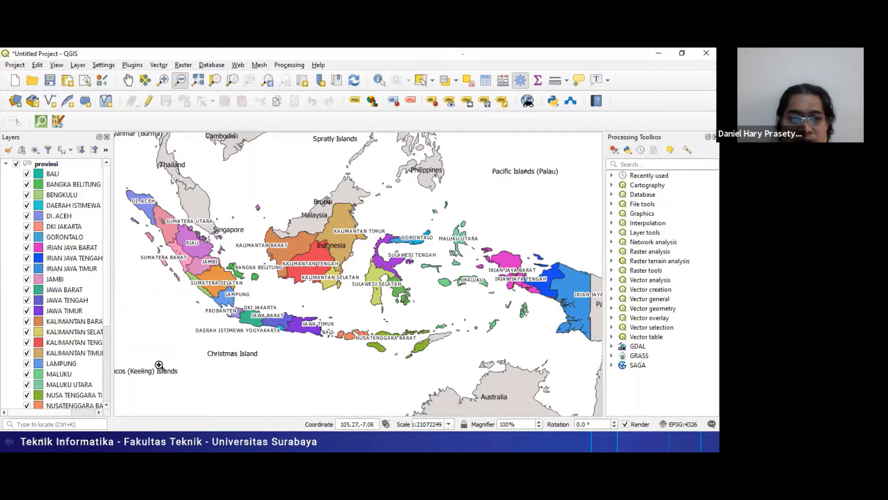
# - Change the fill colour of the JAWA TIMUR category in the provinsi layer to red
pyautogui.click(38, 313)
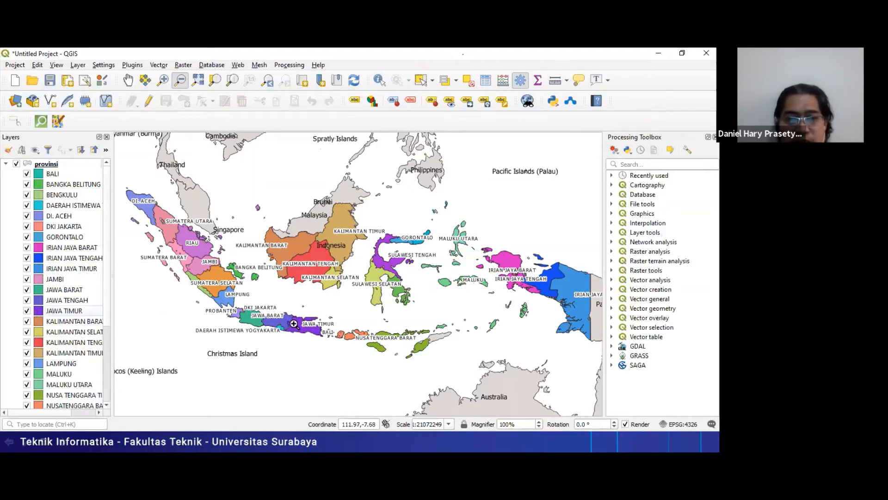
pyautogui.doubleClick(40, 311)
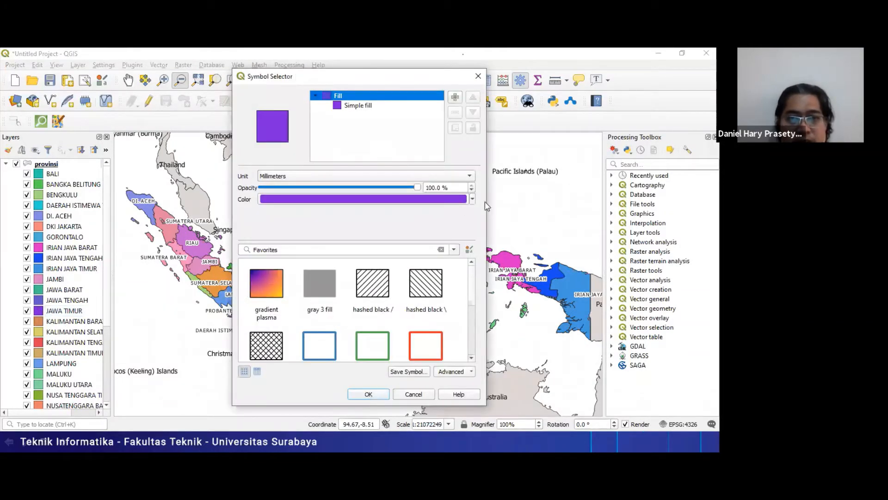
pyautogui.click(472, 200)
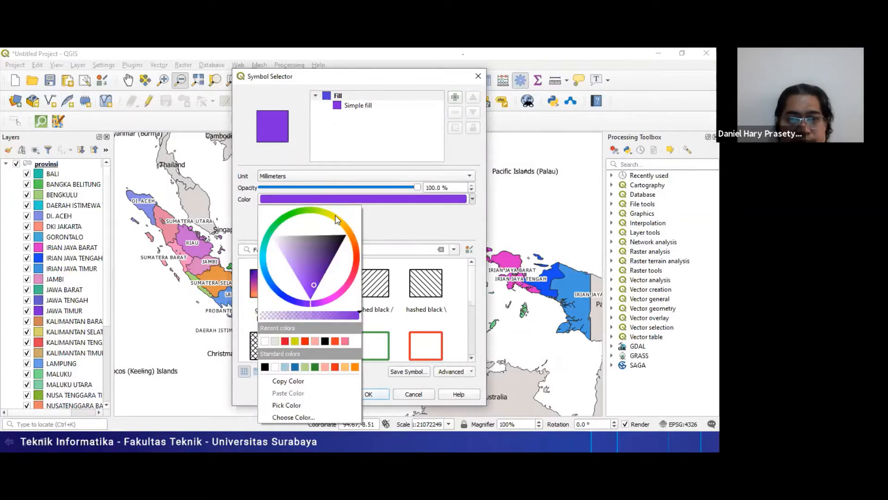
pyautogui.moveTo(356, 251)
pyautogui.mouseDown()
pyautogui.moveTo(358, 269)
pyautogui.moveTo(347, 265)
pyautogui.mouseUp()
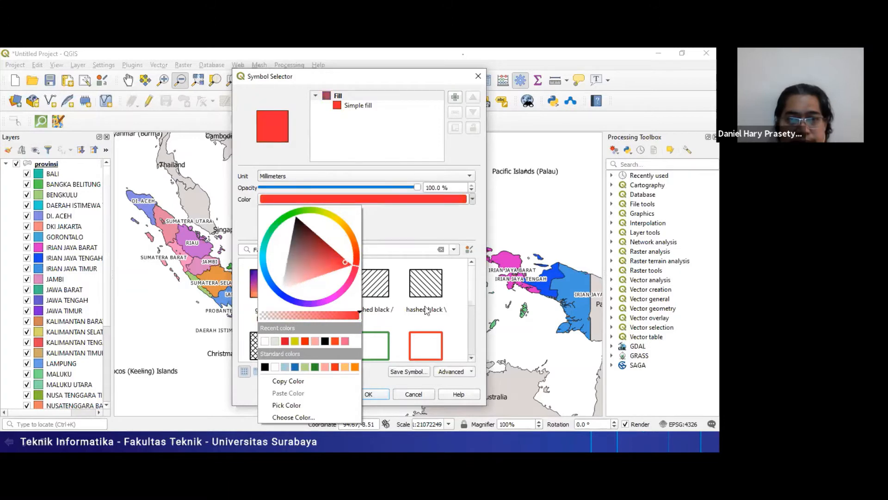
pyautogui.click(398, 387)
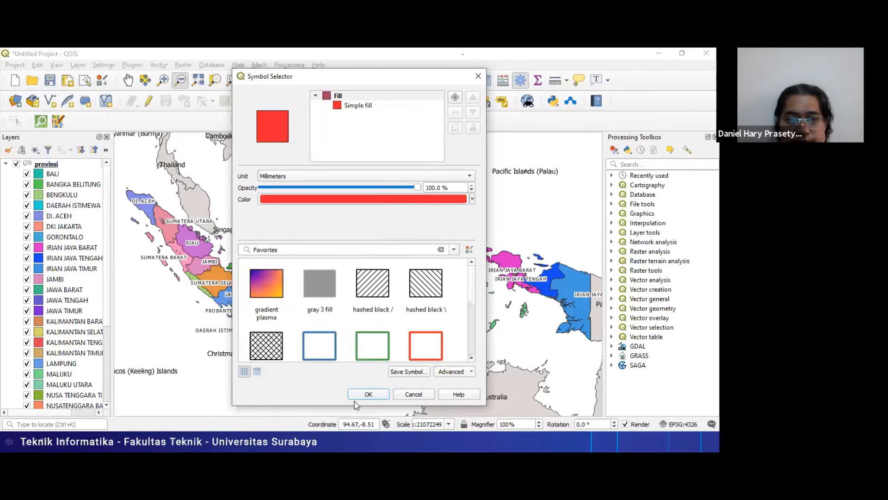
pyautogui.click(368, 394)
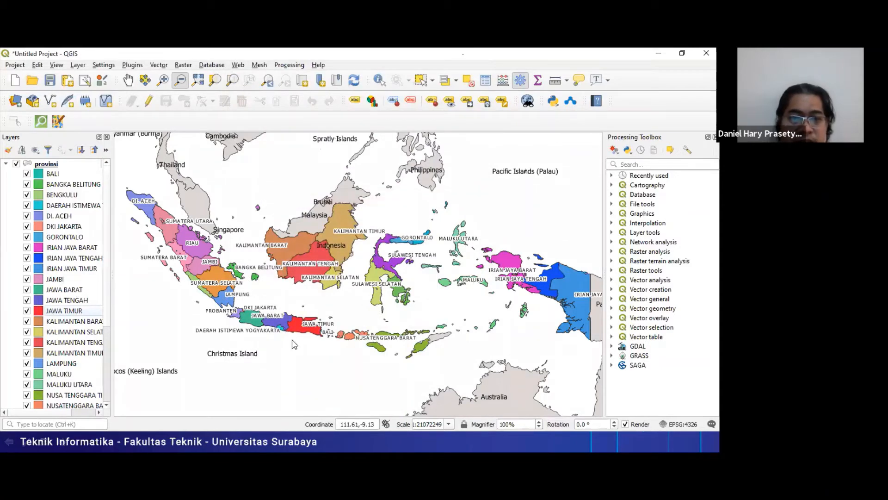
# - Switch to the indonesia layout to check the recoloured JAWA TIMUR province, and consult the PowerPoint slide on adding a map
pyautogui.hotkey('alt', 'Tab')
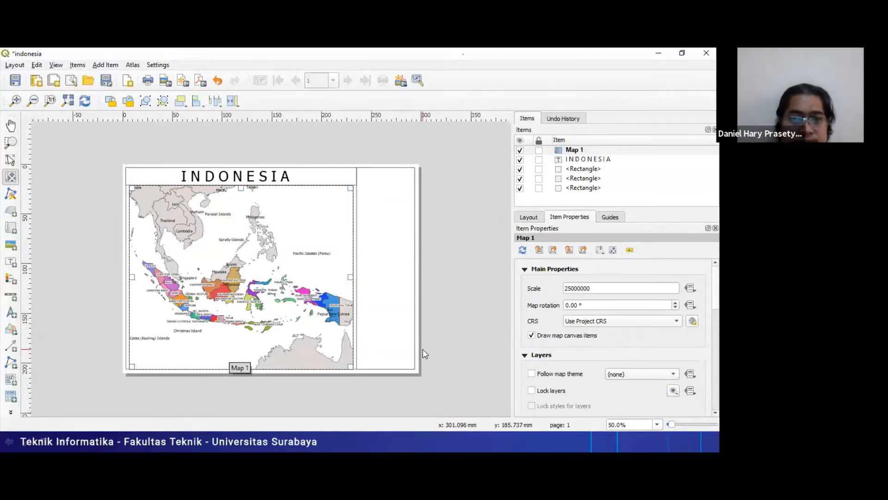
pyautogui.hotkey('alt', 'Tab')
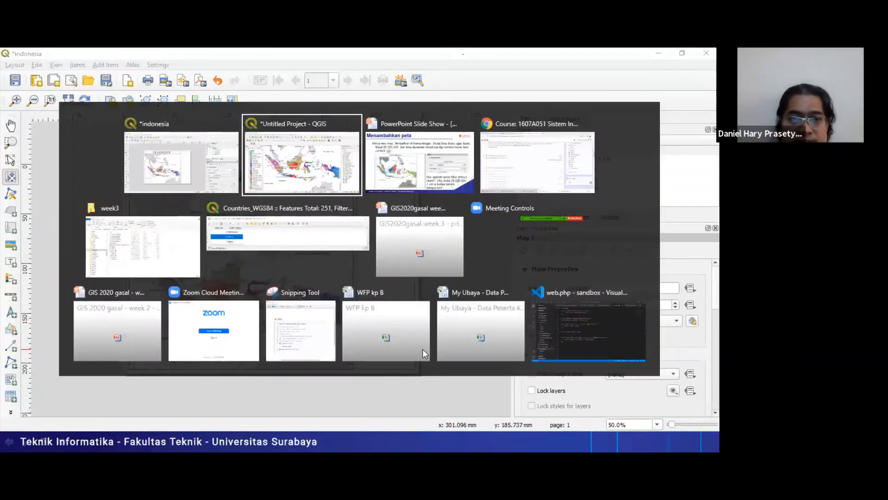
pyautogui.hotkey('alt', 'Tab')
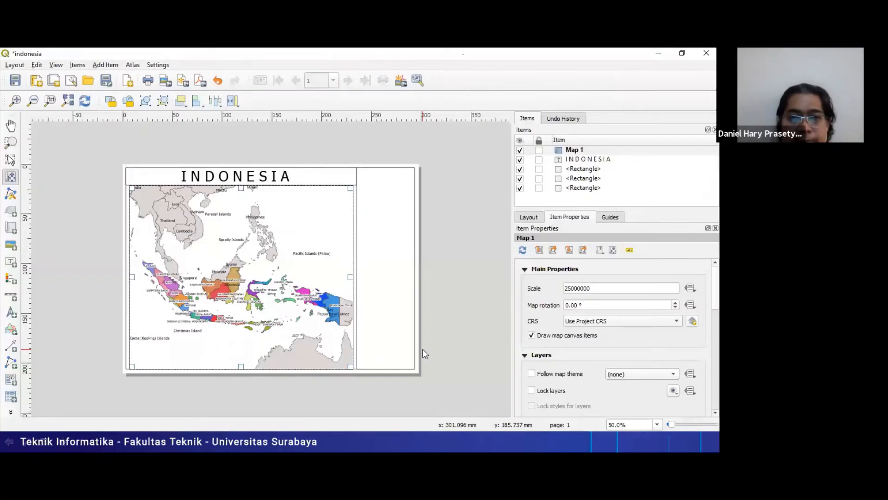
pyautogui.hotkey('alt', 'Tab')
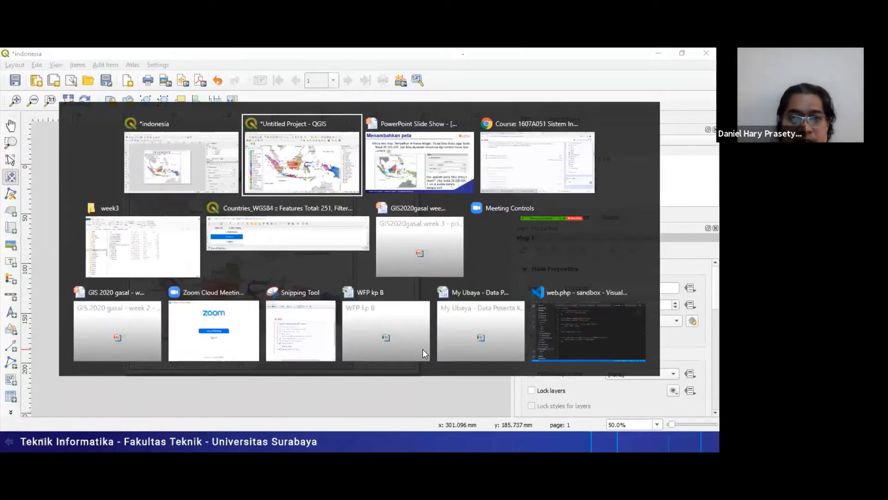
pyautogui.hotkey('alt', 'Tab')
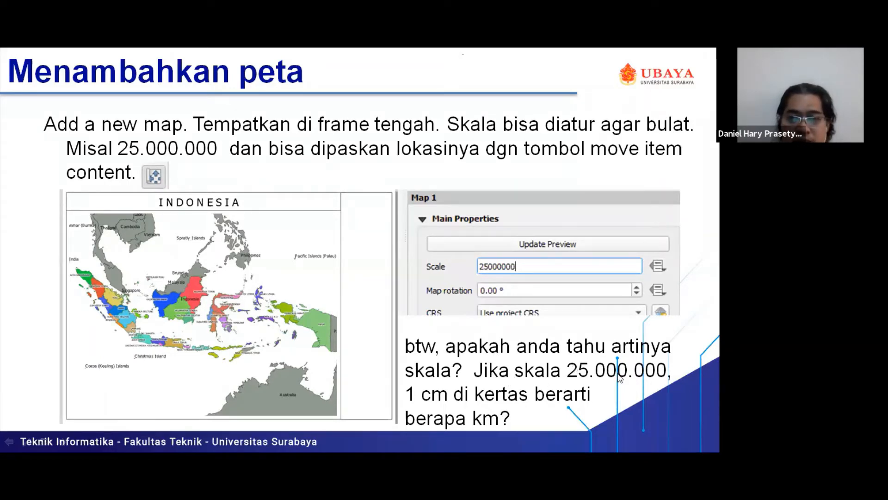
# - Return to the indonesia layout and examine the provinces and their labels across the map at 100% zoom
pyautogui.hotkey('alt', 'Tab')
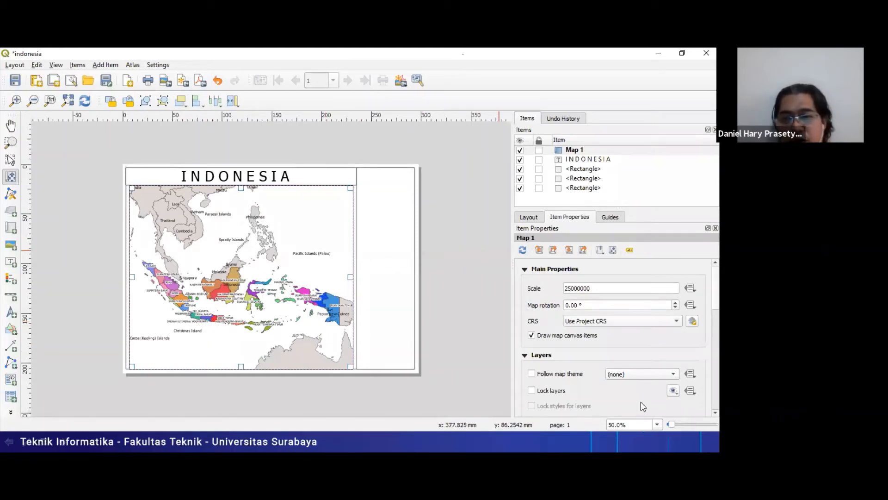
pyautogui.click(657, 424)
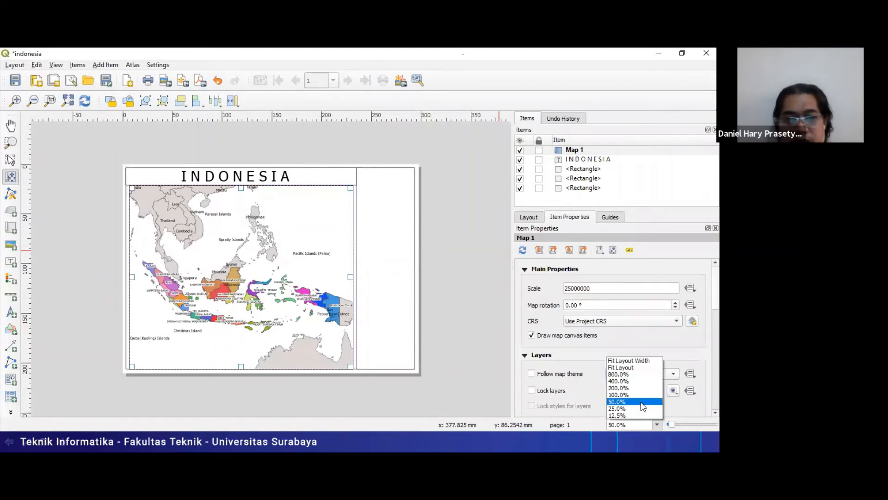
pyautogui.click(647, 399)
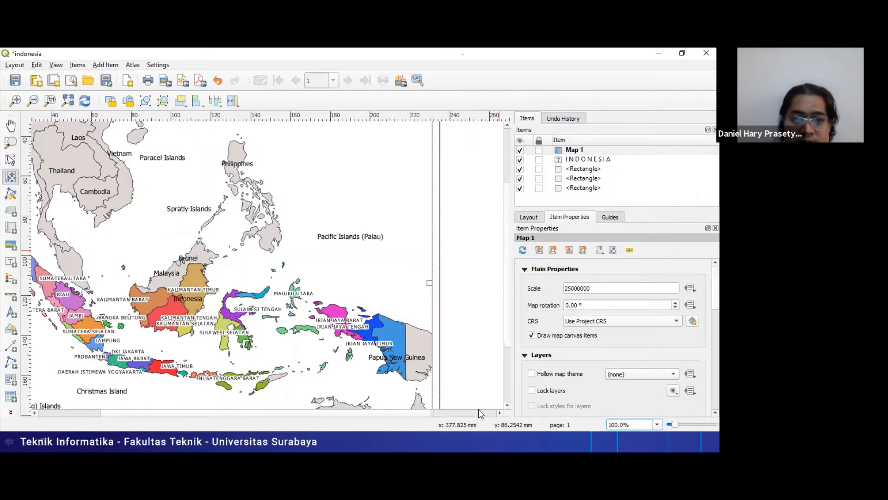
pyautogui.click(448, 412)
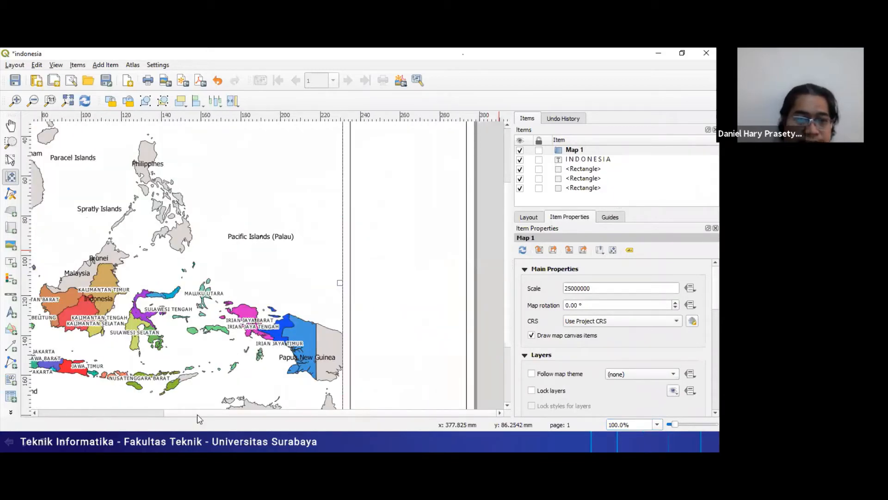
pyautogui.moveTo(198, 418); pyautogui.dragTo(119, 420)
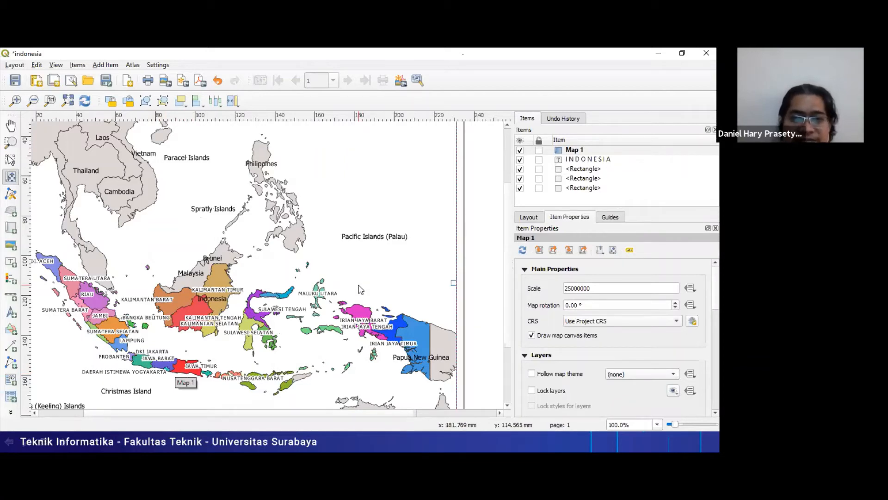
# - Switch back to the PowerPoint slide Menambahkan peta to read the question about the meaning of the map scale
pyautogui.hotkey('alt', 'Tab')
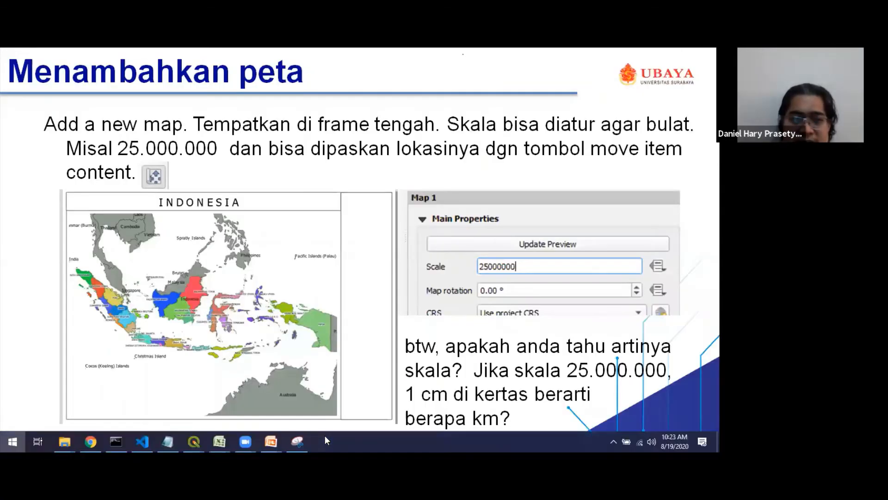
pyautogui.press('super')
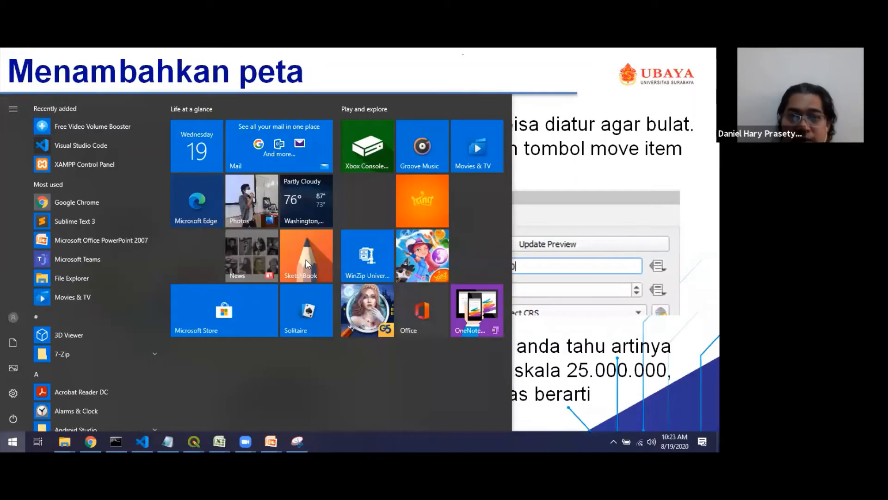
pyautogui.click(546, 107)
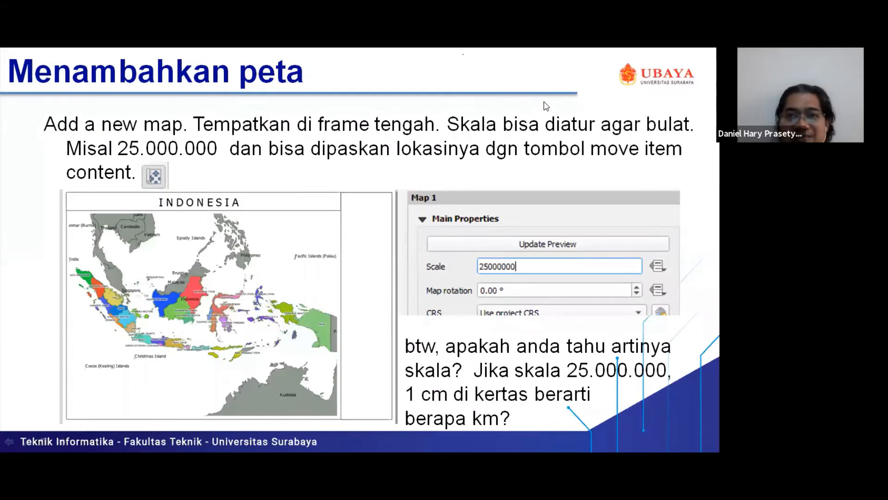
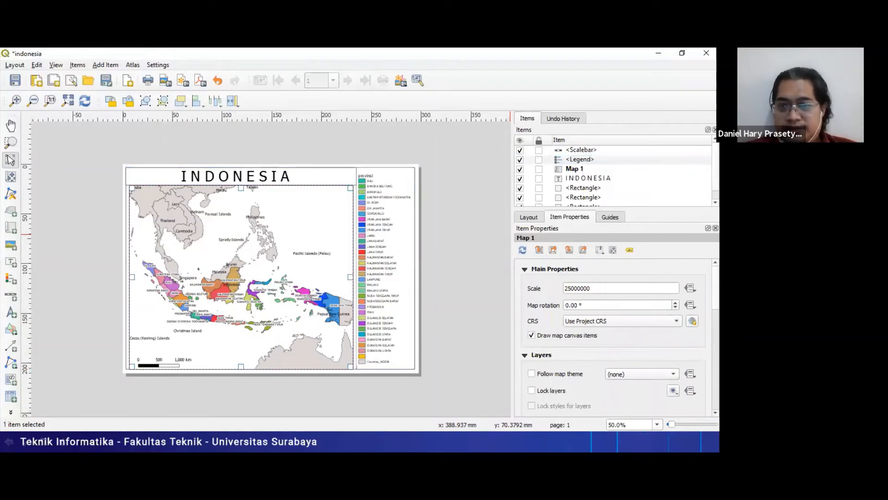
# - Look through the item properties of Map 1, including its extents, overviews, layout variables and rendering settings
pyautogui.scroll(-2, 615, 337)
pyautogui.scroll(-7, 615, 338)
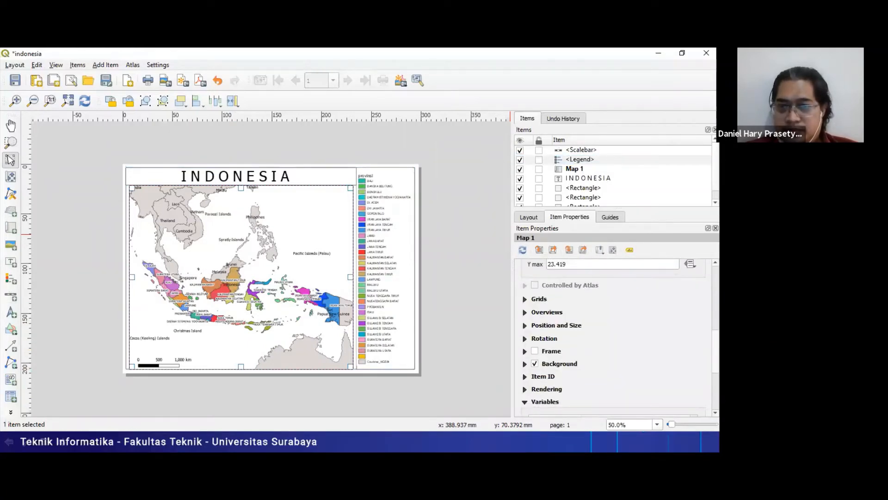
pyautogui.scroll(-3, 615, 338)
pyautogui.scroll(5, 615, 338)
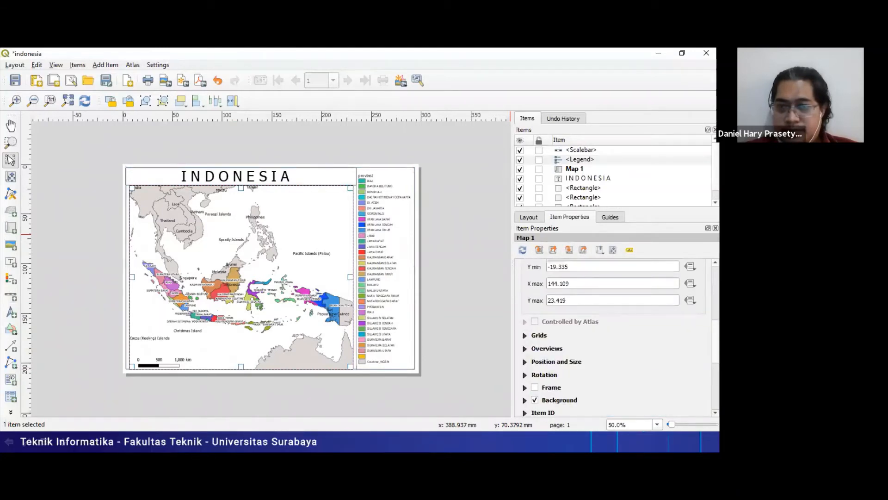
pyautogui.scroll(6, 615, 337)
pyautogui.scroll(2, 615, 337)
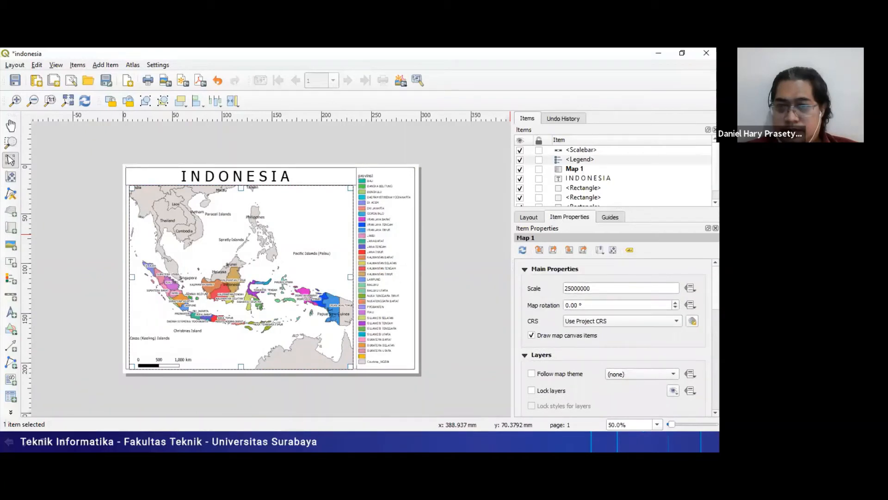
pyautogui.scroll(-10, 615, 337)
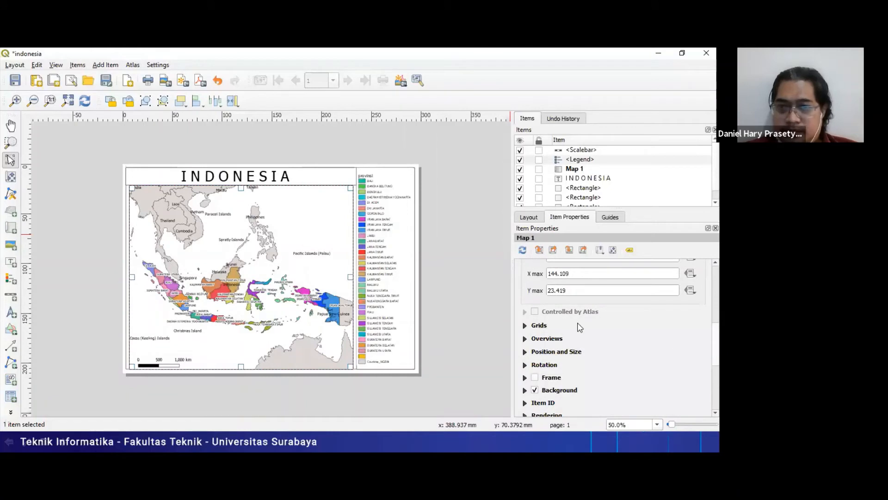
pyautogui.click(543, 342)
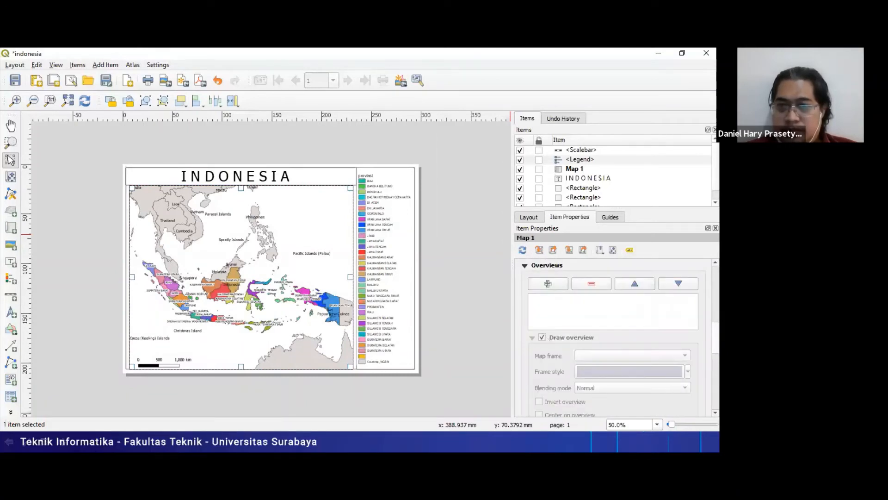
pyautogui.scroll(-10, 615, 337)
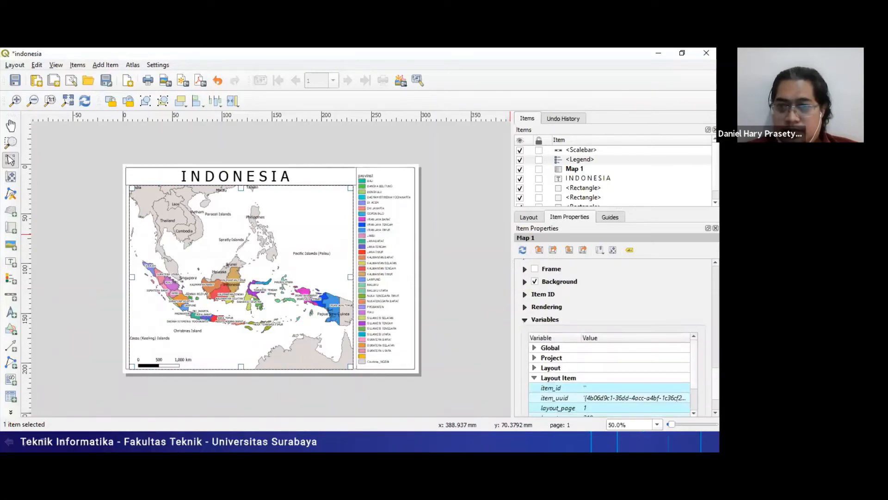
pyautogui.scroll(-1, 615, 338)
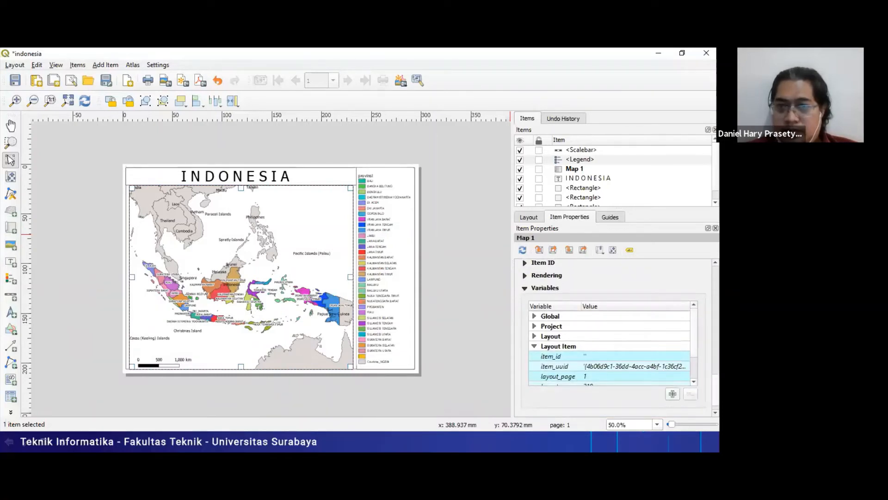
pyautogui.click(689, 368)
pyautogui.scroll(-1, 693, 374)
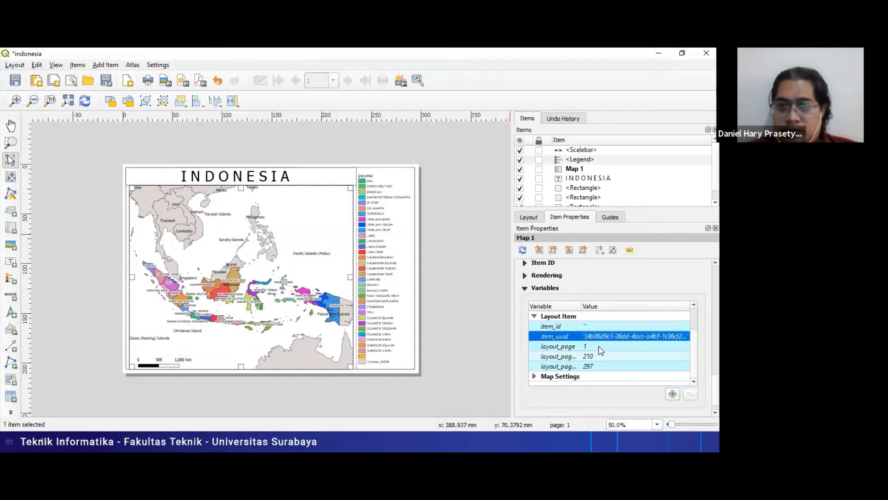
pyautogui.click(601, 347)
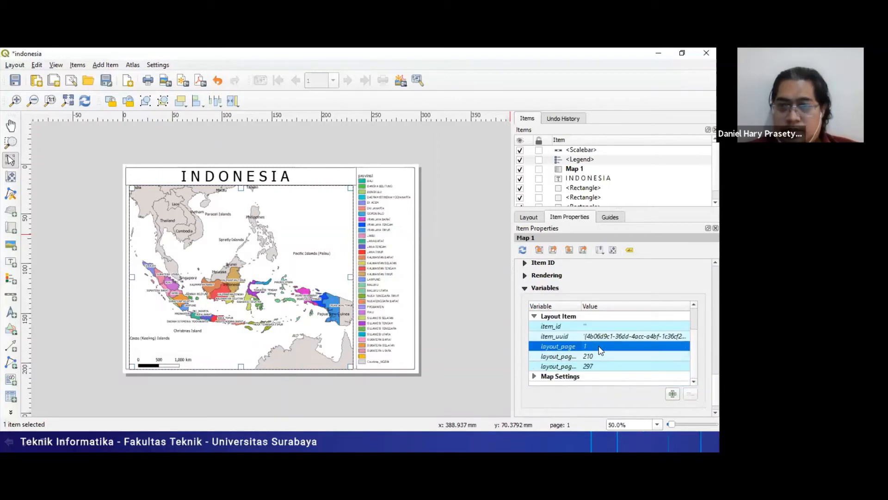
pyautogui.click(525, 276)
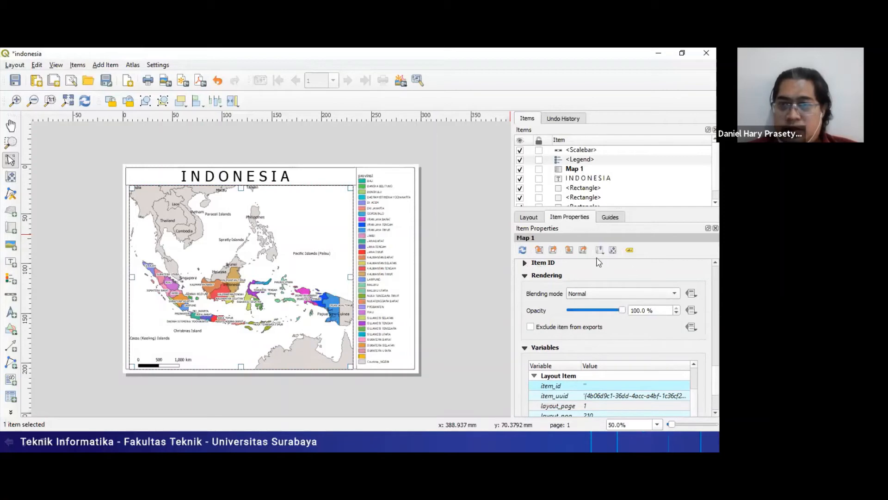
# - Enable the frame around Map 1 in the indonesia layout
pyautogui.rightClick(156, 361)
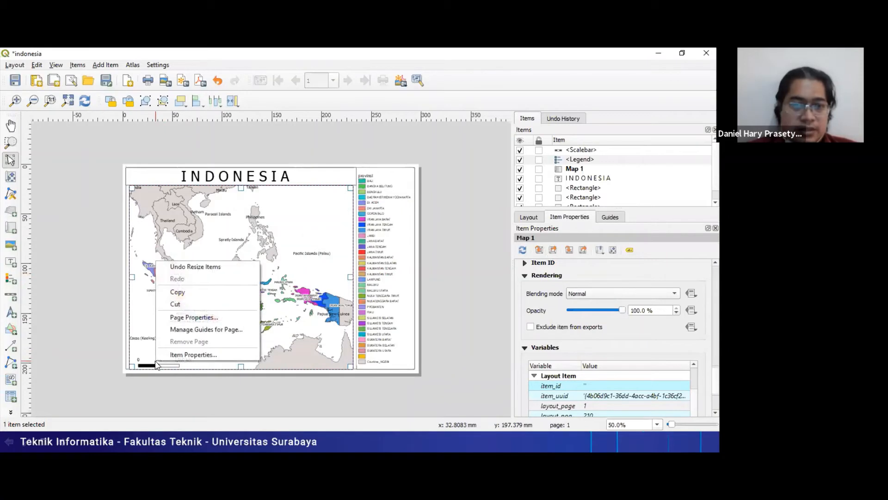
pyautogui.click(181, 353)
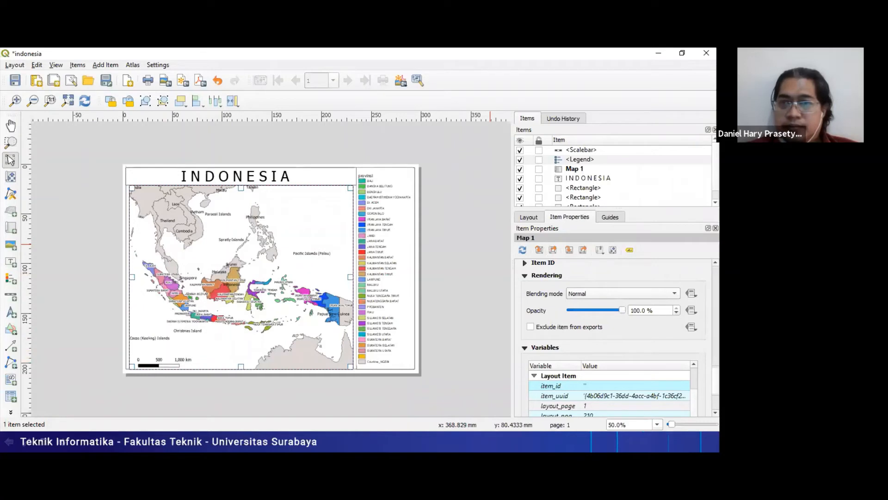
pyautogui.scroll(1, 616, 337)
pyautogui.scroll(2, 616, 338)
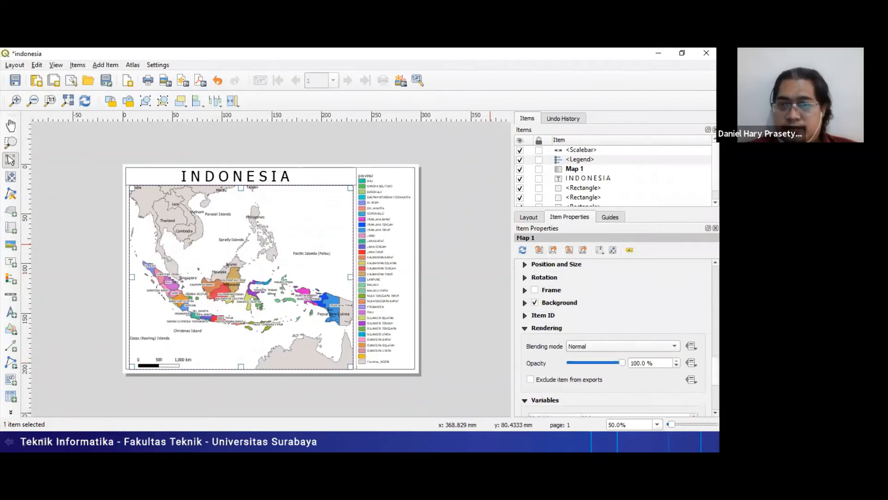
pyautogui.scroll(1, 615, 338)
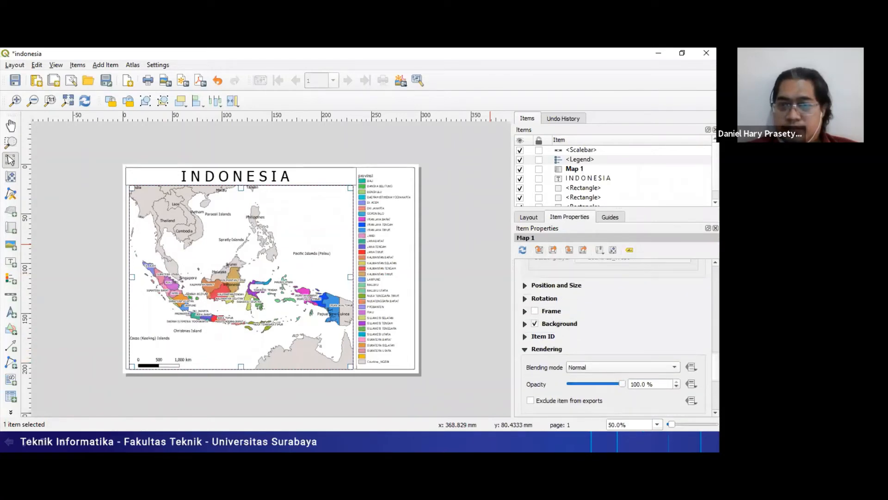
pyautogui.scroll(1, 616, 337)
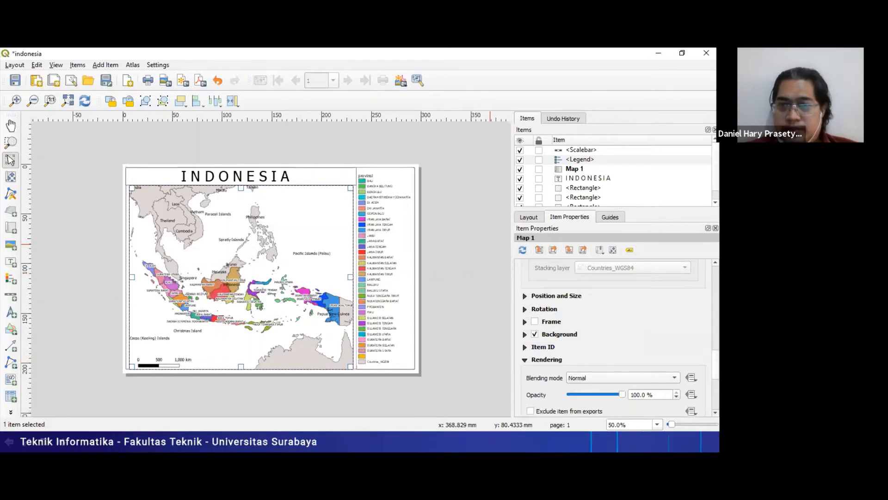
pyautogui.click(534, 322)
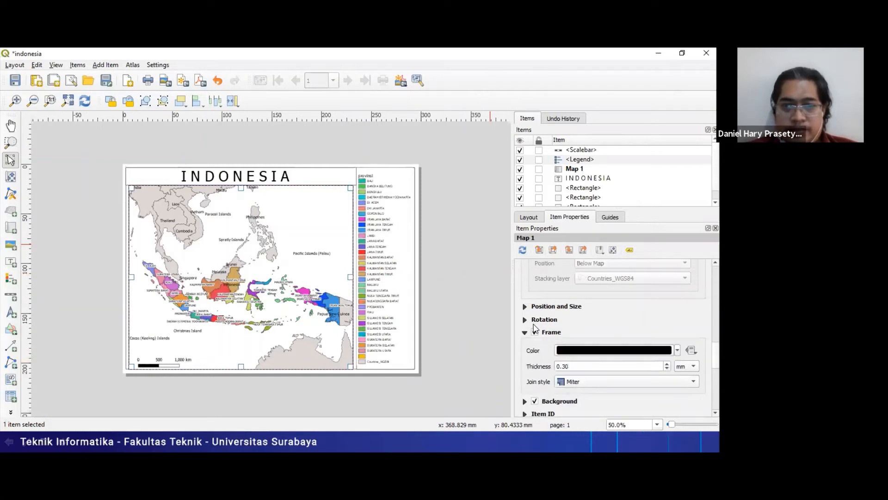
# - Select the scalebar below the map and set its number of left segments to 2
pyautogui.click(236, 366)
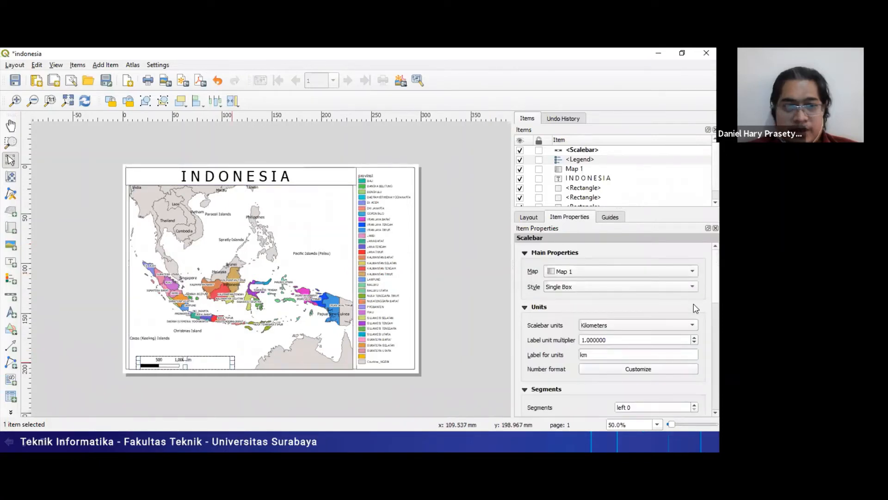
pyautogui.scroll(-3, 695, 308)
pyautogui.click(695, 304)
pyautogui.click(695, 304)
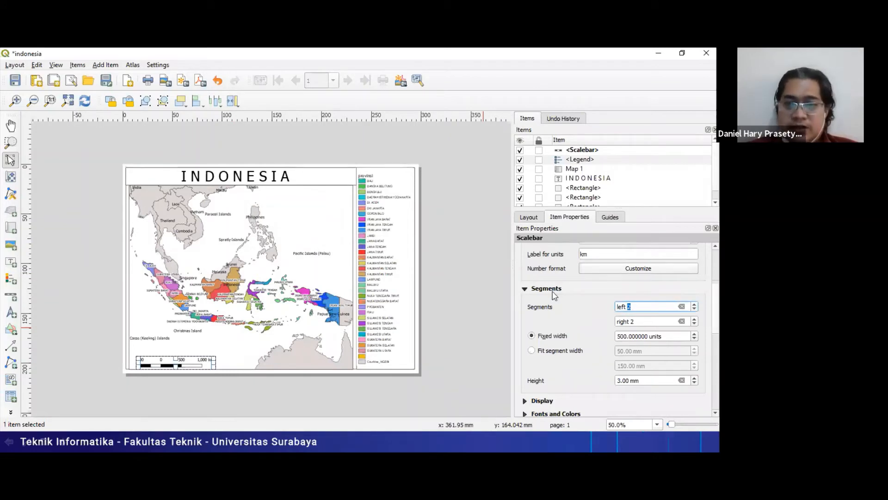
pyautogui.click(694, 303)
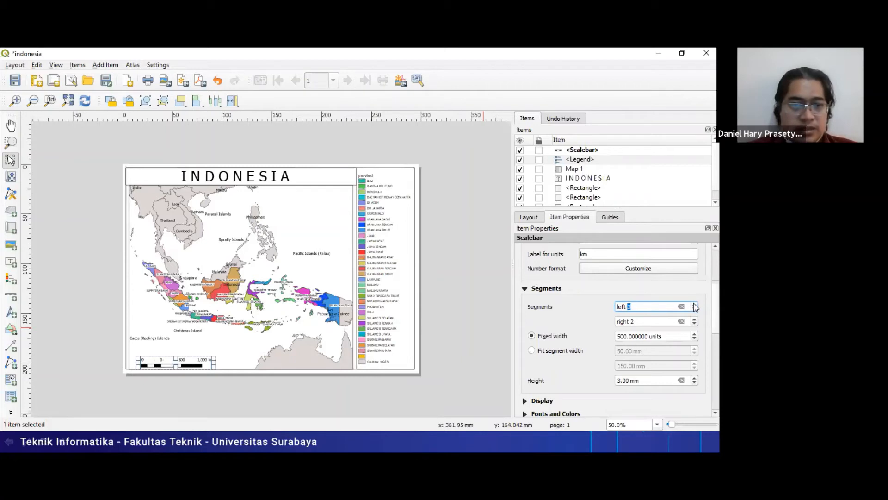
pyautogui.click(695, 305)
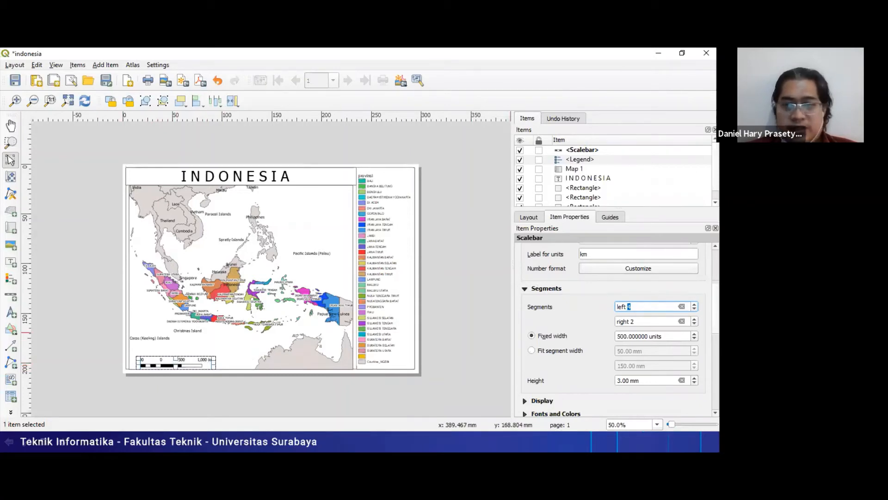
pyautogui.click(694, 309)
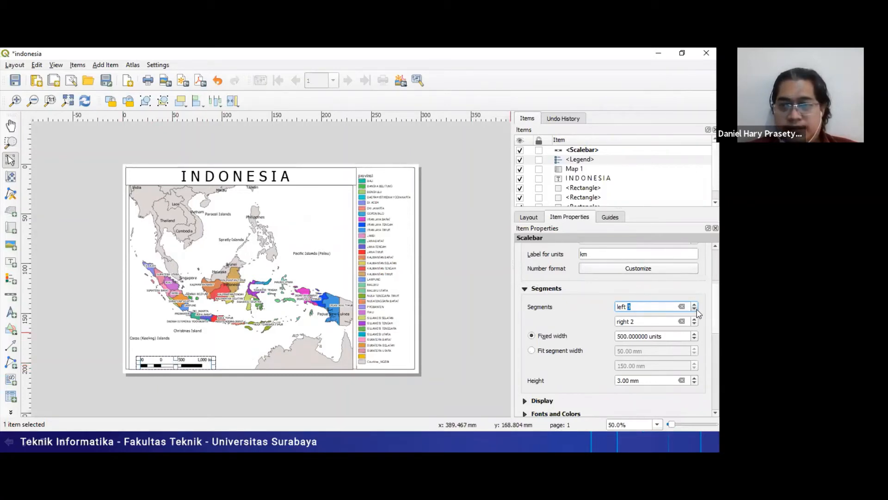
pyautogui.click(697, 310)
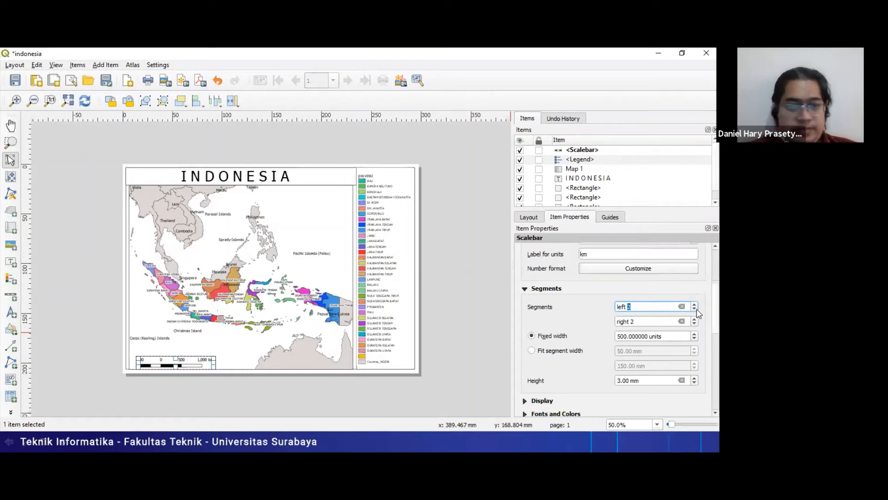
# - Try the scalebar with 0 right segments and restore the right segments to 2
pyautogui.click(695, 323)
pyautogui.click(695, 324)
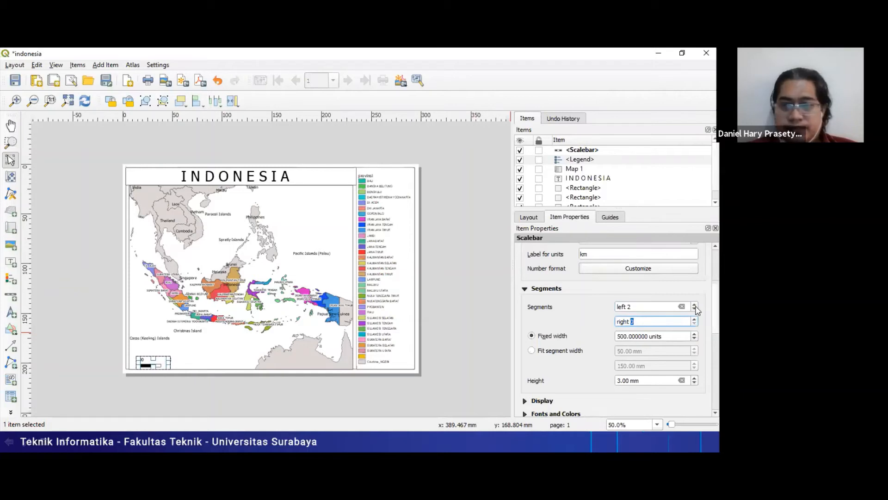
pyautogui.click(695, 318)
pyautogui.click(695, 318)
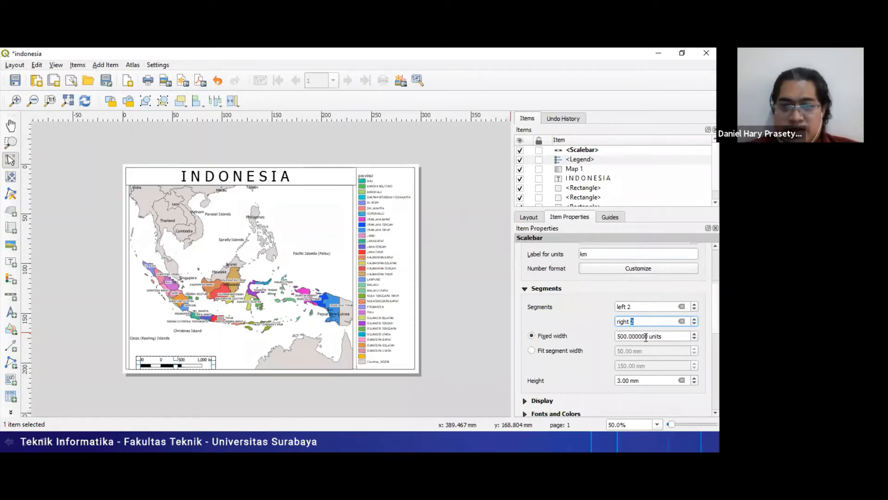
# - Set the fixed segment width of the scalebar to 1000 units
pyautogui.click(619, 336)
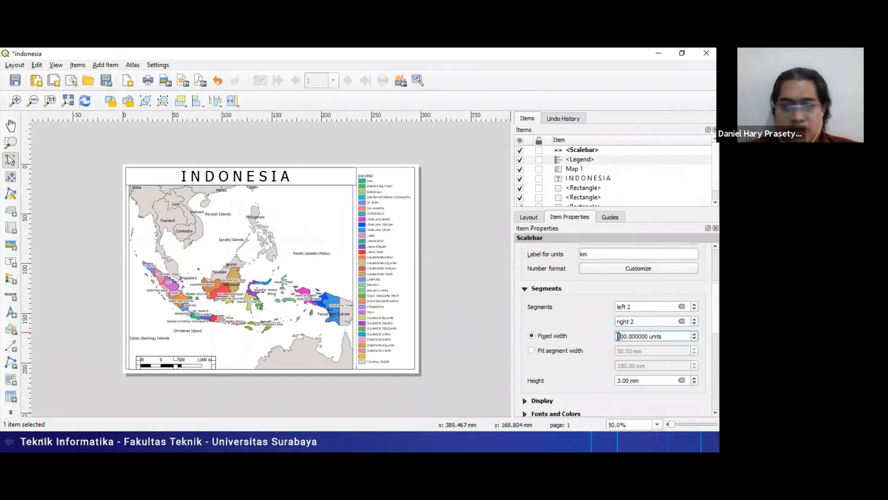
pyautogui.press('Delete')
pyautogui.write('10')
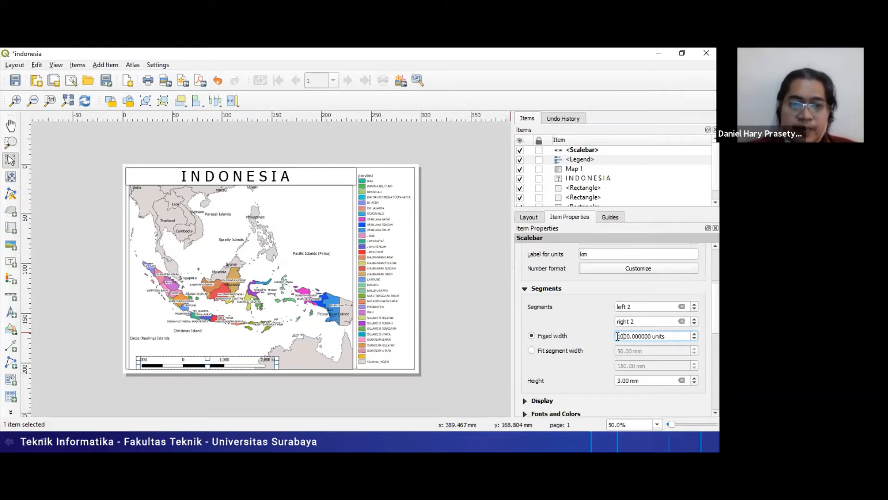
pyautogui.doubleClick(618, 336)
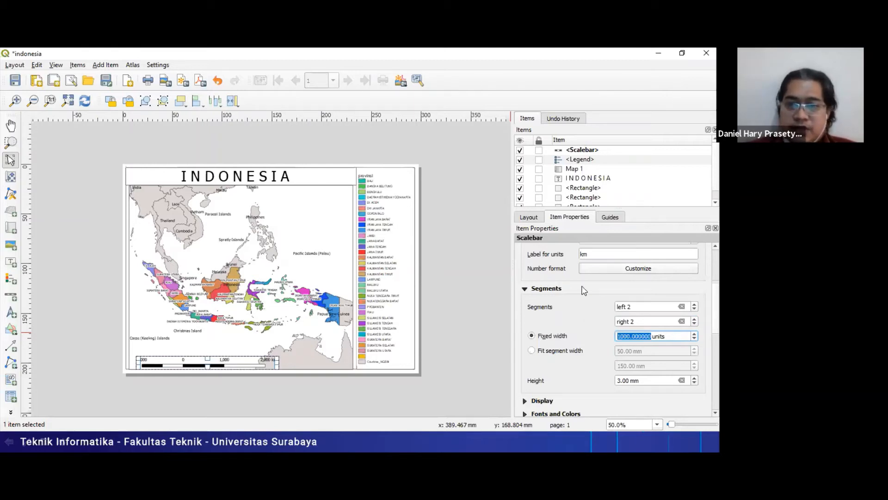
pyautogui.click(624, 290)
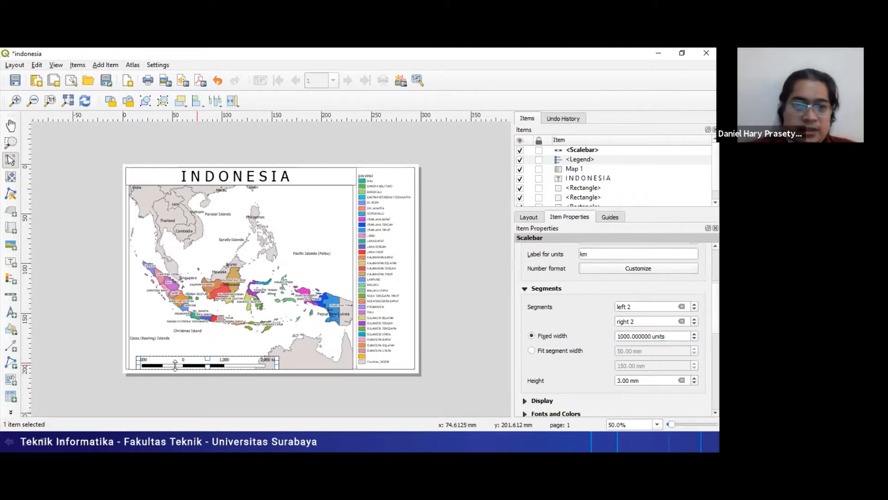
# - Inspect Map 1's properties, including its extents and grid settings, and return to the scalebar's properties
pyautogui.click(218, 332)
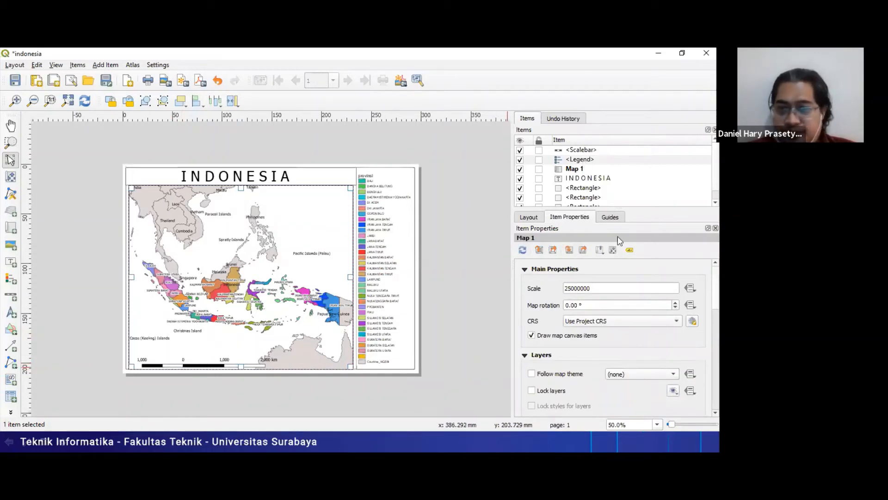
pyautogui.click(580, 160)
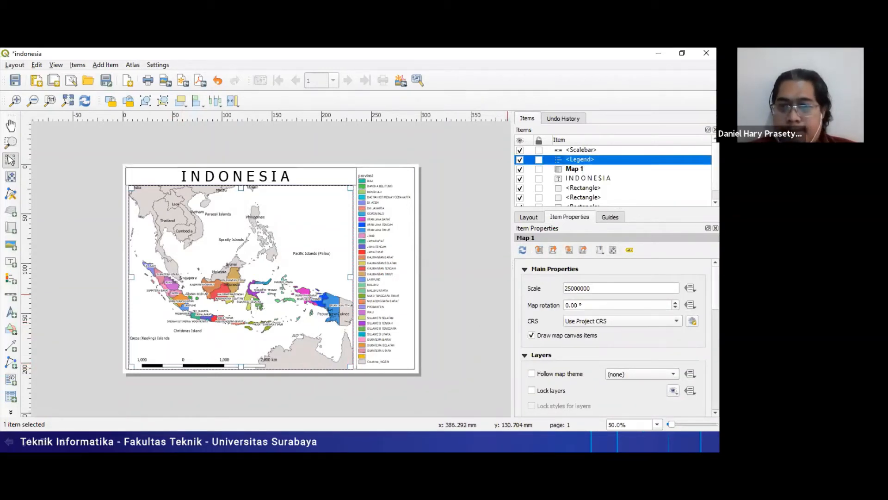
pyautogui.scroll(-5, 613, 338)
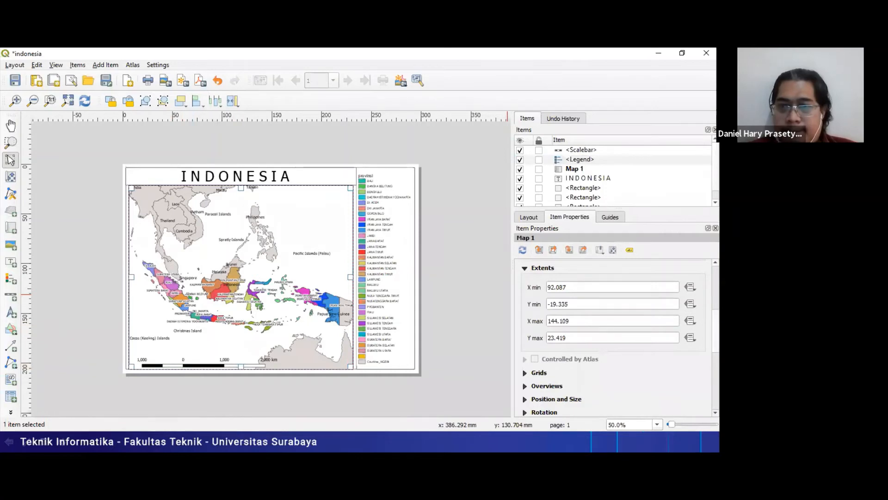
pyautogui.scroll(3, 616, 338)
pyautogui.scroll(-3, 616, 338)
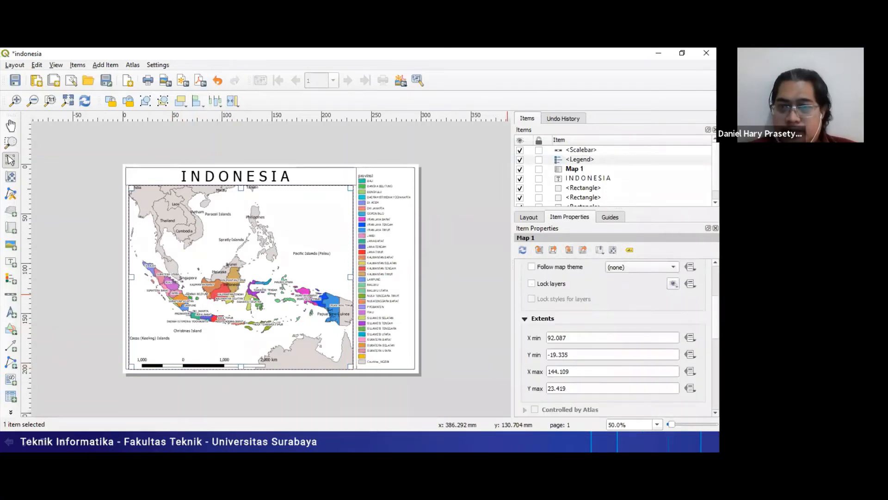
pyautogui.scroll(-3, 523, 285)
pyautogui.click(524, 283)
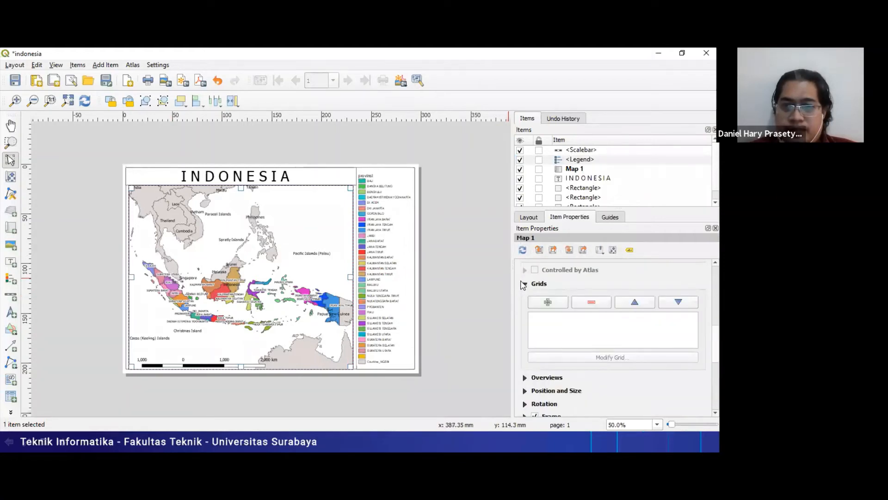
pyautogui.click(524, 284)
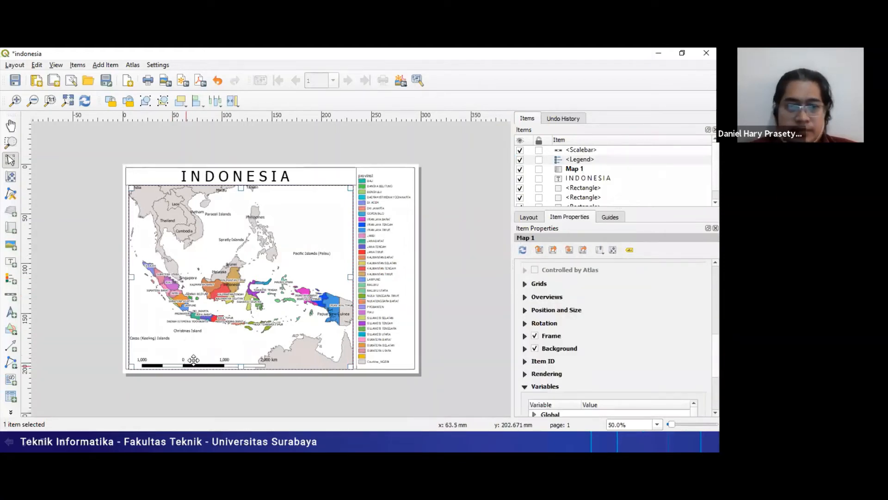
pyautogui.click(193, 360)
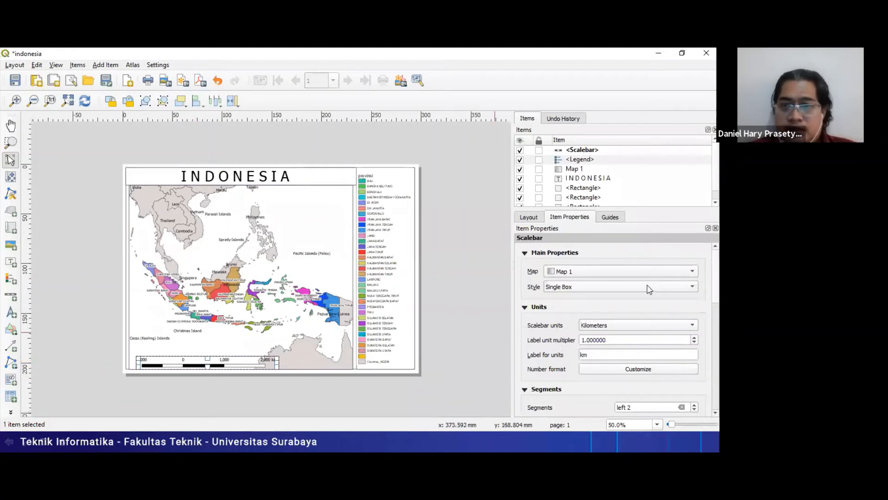
# - Review the scalebar's units, segments and fixed width settings, and deselect the scalebar
pyautogui.scroll(-5, 616, 324)
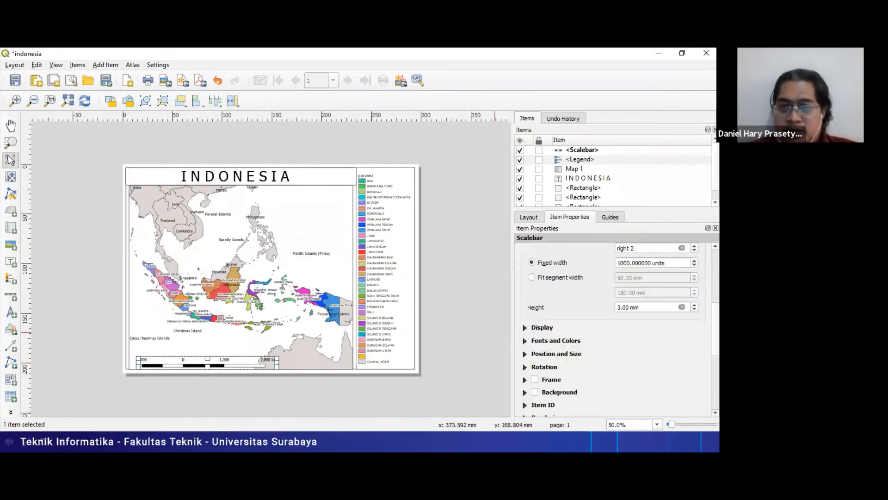
pyautogui.scroll(3, 615, 324)
pyautogui.scroll(-1, 622, 303)
pyautogui.doubleClick(623, 315)
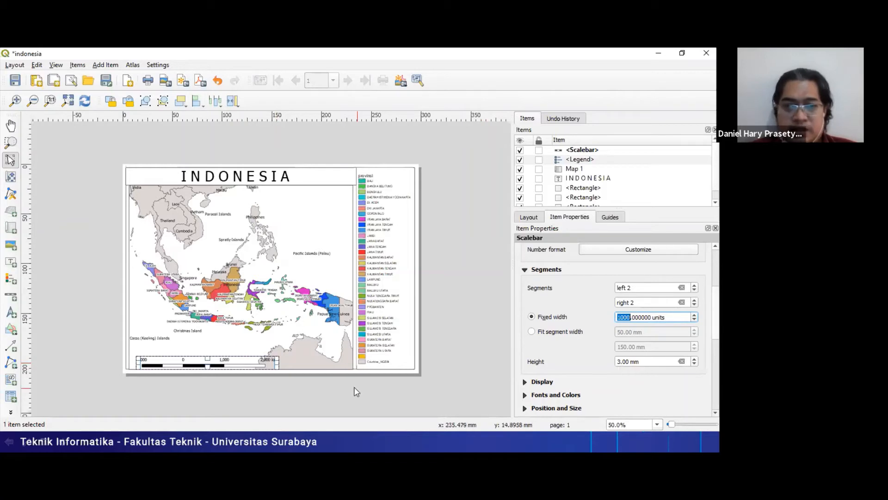
pyautogui.click(262, 381)
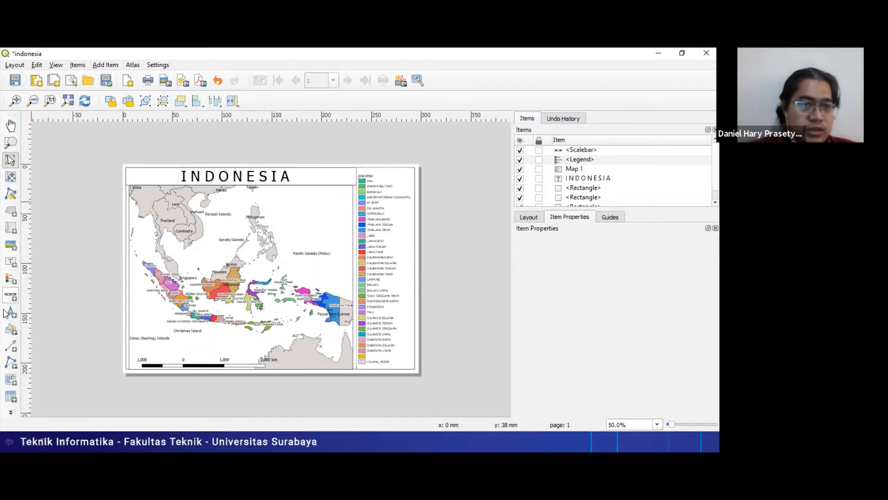
# - Add a picture about 30 mm wide left of the INDONESIA title, using meraputih from the ubaya GIS2020gasal week3 folder
pyautogui.click(10, 248)
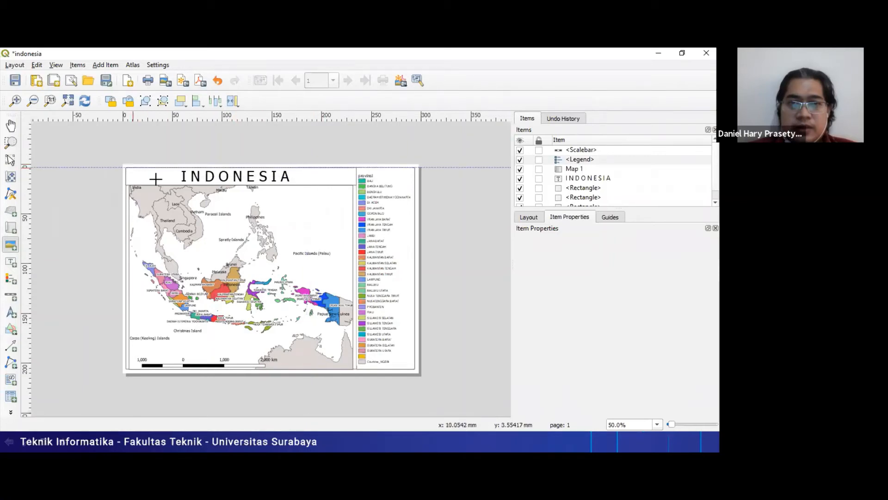
pyautogui.moveTo(132, 168); pyautogui.dragTo(161, 183)
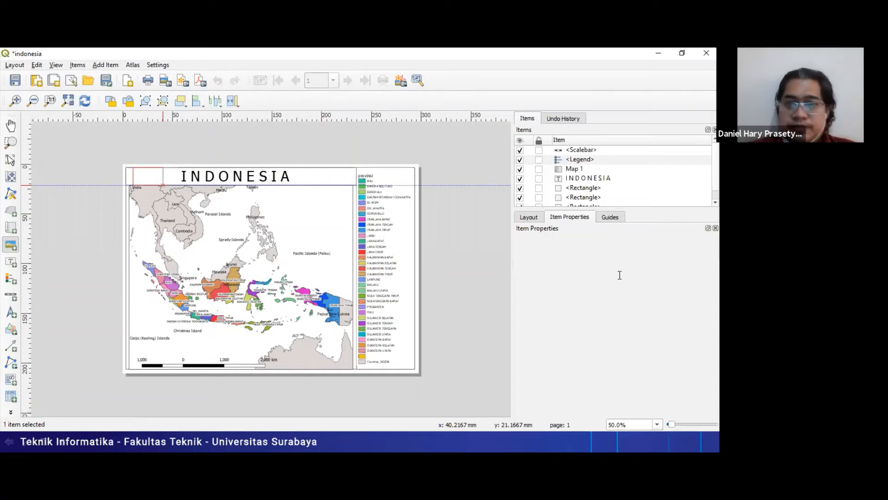
pyautogui.moveTo(161, 183); pyautogui.dragTo(161, 183)
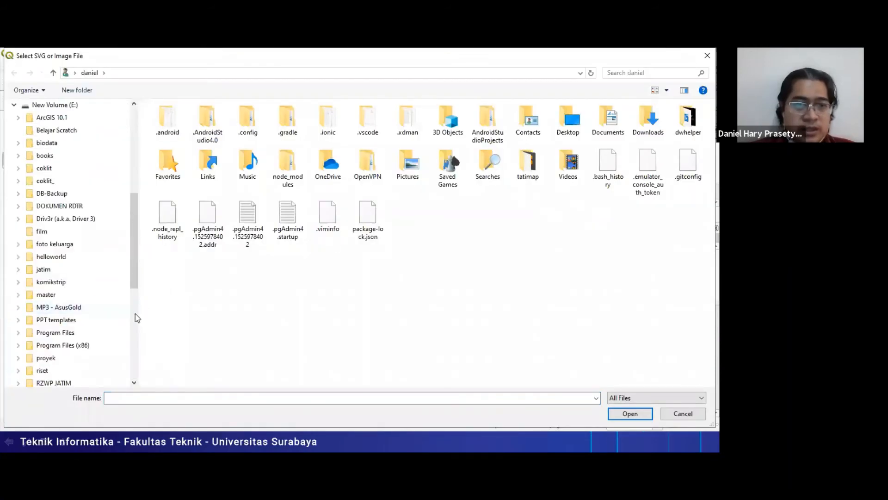
pyautogui.scroll(-7, 36, 282)
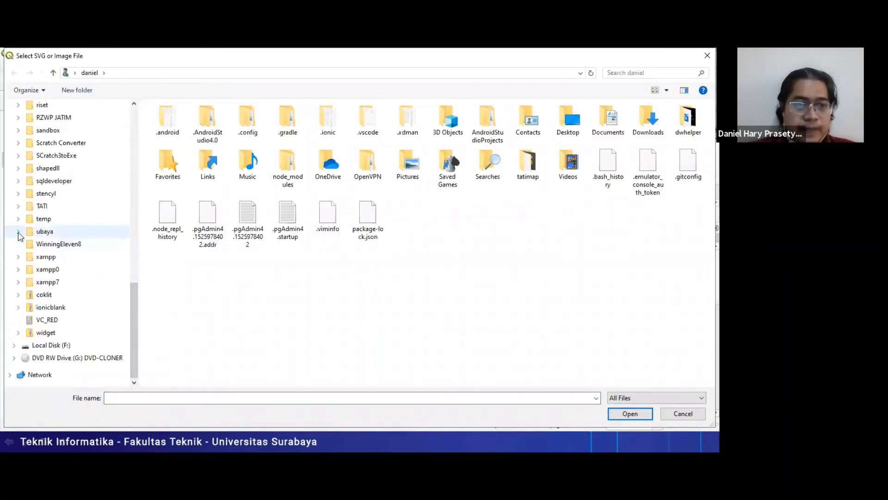
pyautogui.click(18, 232)
pyautogui.click(23, 282)
pyautogui.click(52, 320)
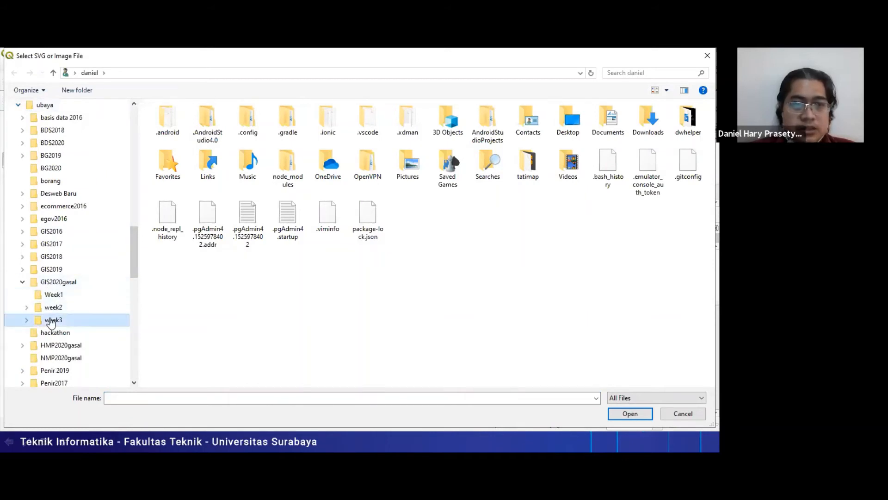
pyautogui.click(175, 211)
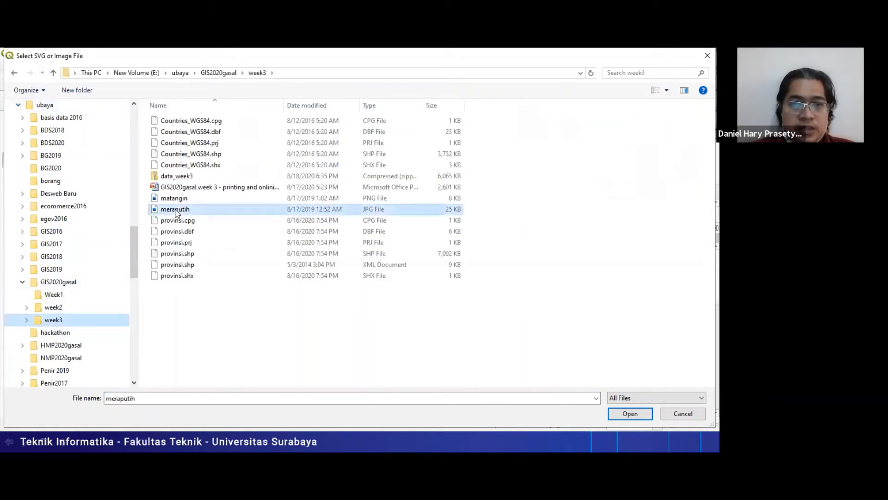
pyautogui.press('Return')
# - Add a second meraputih flag picture in the title frame, right of the INDONESIA title
pyautogui.click(309, 181)
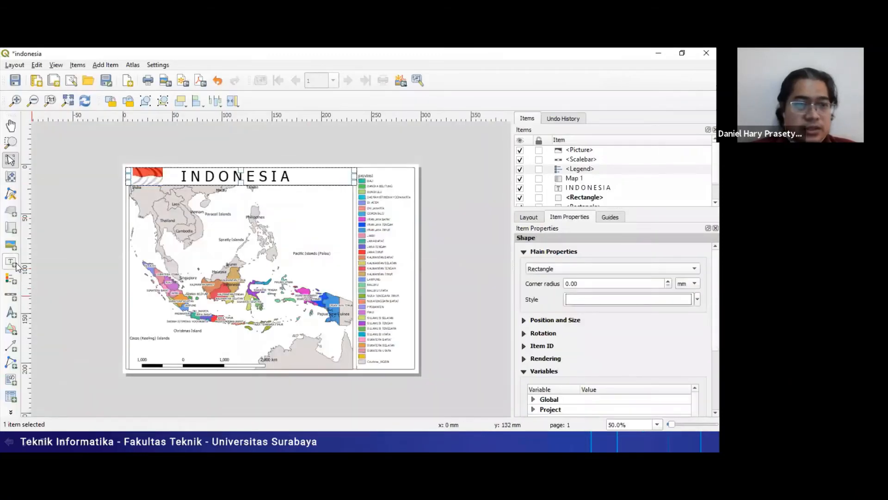
pyautogui.click(6, 248)
pyautogui.moveTo(318, 167); pyautogui.dragTo(350, 187)
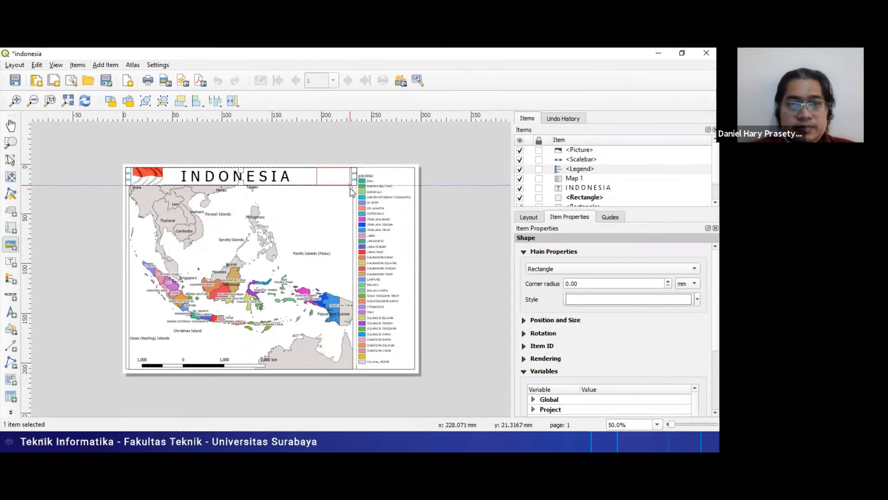
pyautogui.click(671, 282)
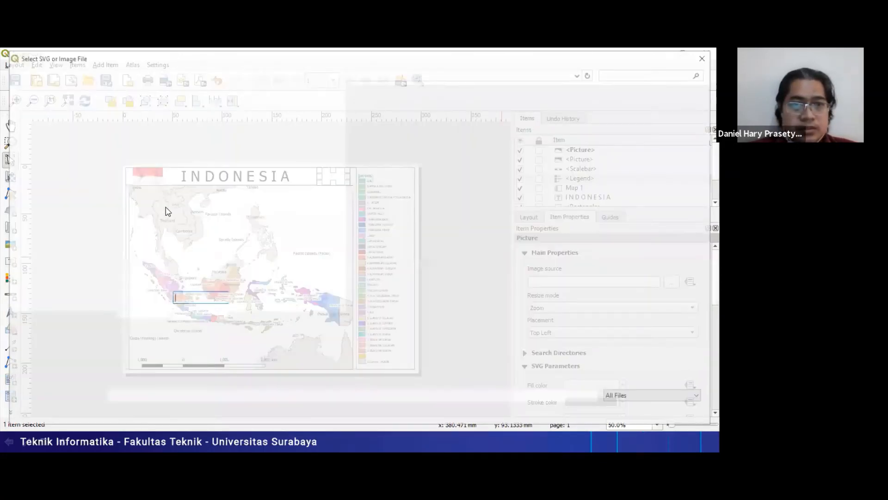
pyautogui.doubleClick(167, 212)
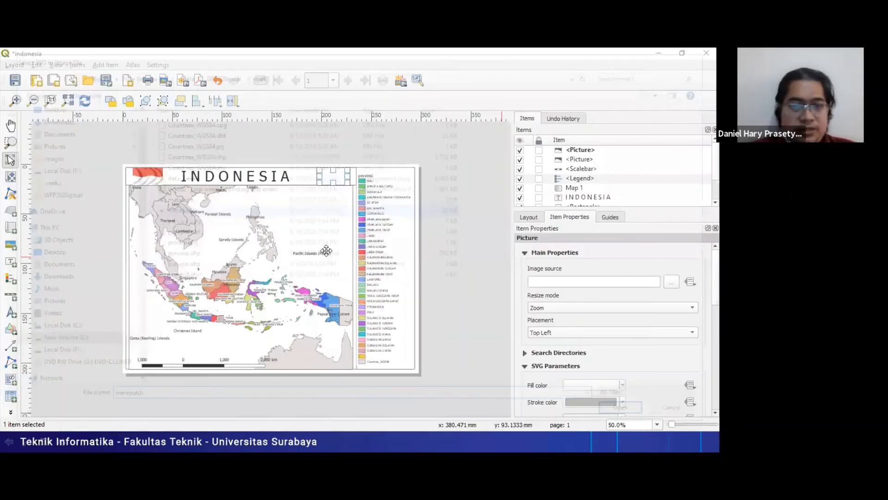
pyautogui.click(141, 300)
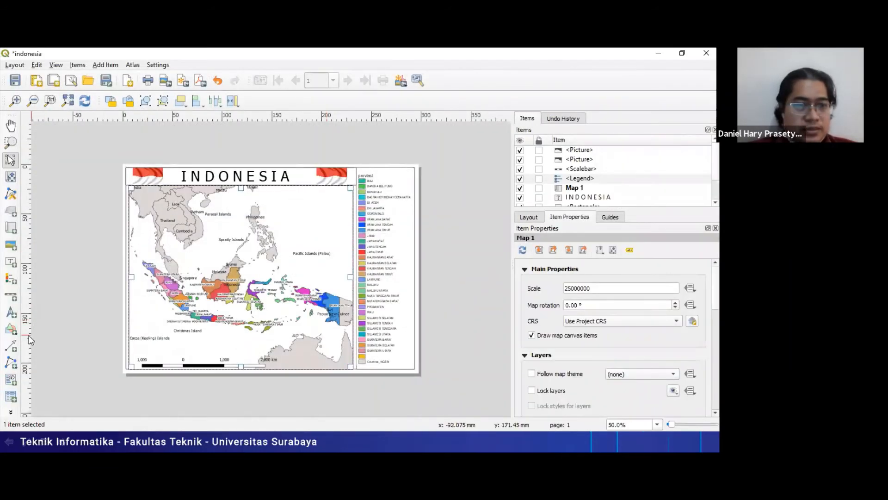
# - Add a picture just above the scalebar's left end, using the matangin north arrow image from the week3 folder
pyautogui.click(11, 245)
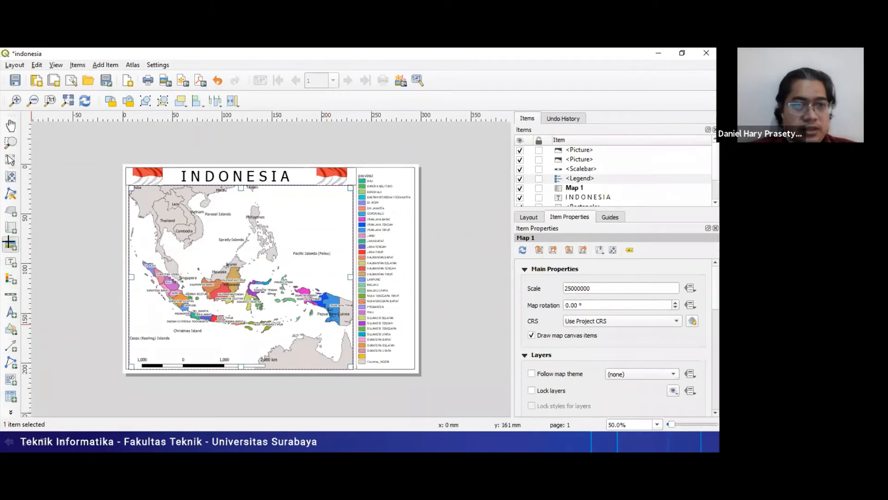
pyautogui.moveTo(143, 330); pyautogui.dragTo(181, 355)
pyautogui.click(670, 284)
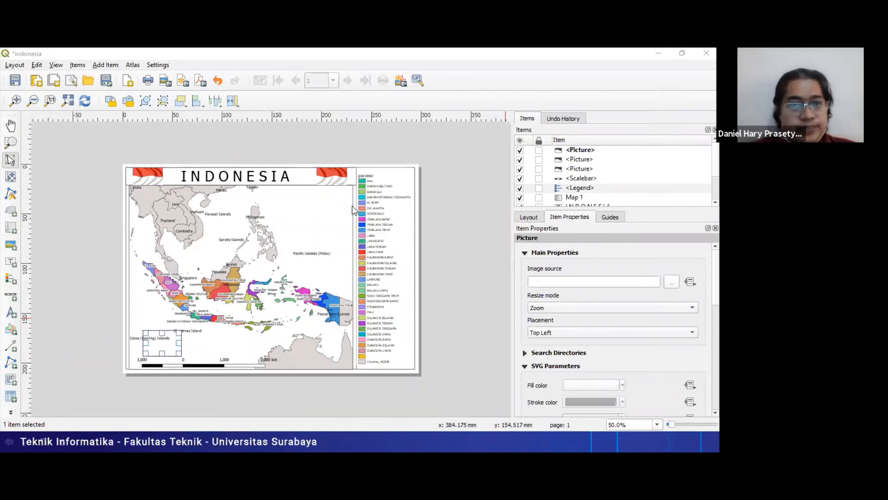
pyautogui.click(194, 198)
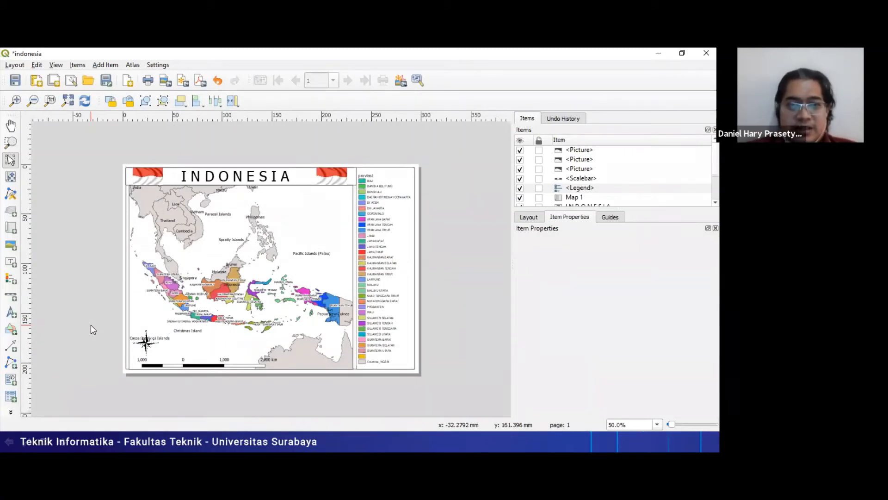
# - Widen Map 1 on both sides until its edges meet the surrounding frame, and deselect it
pyautogui.click(341, 241)
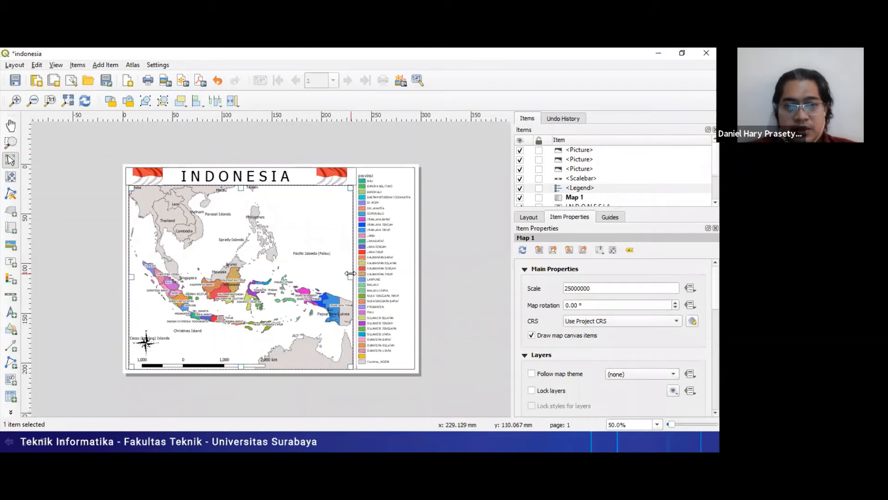
pyautogui.moveTo(351, 273); pyautogui.dragTo(355, 274)
pyautogui.moveTo(130, 276); pyautogui.dragTo(125, 277)
pyautogui.click(99, 273)
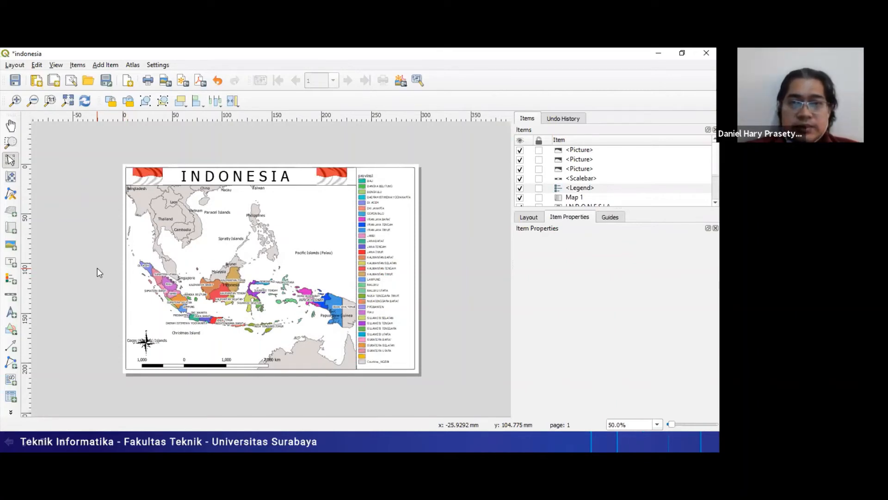
# - Switch to the PowerPoint slide show, advance to the Save and Export slide and return to the indonesia layout
pyautogui.hotkey('alt', 'Tab')
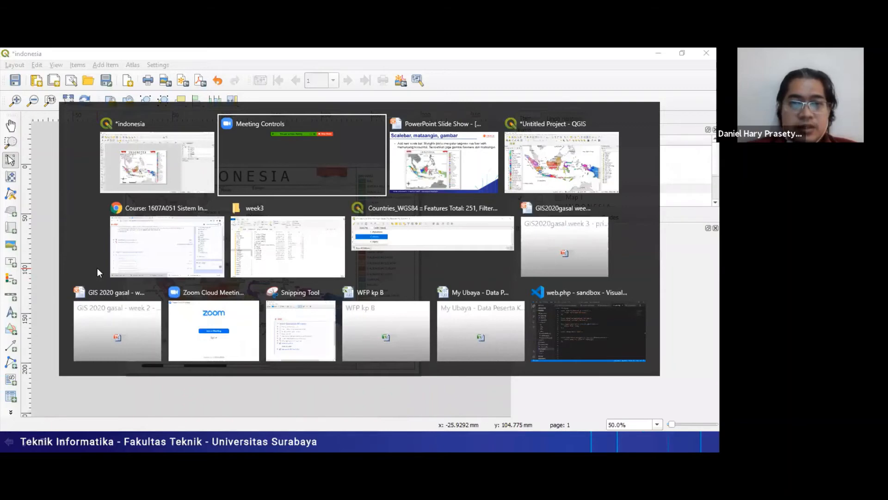
pyautogui.hotkey('alt', 'Tab')
pyautogui.click(98, 268)
pyautogui.hotkey('alt', 'Tab')
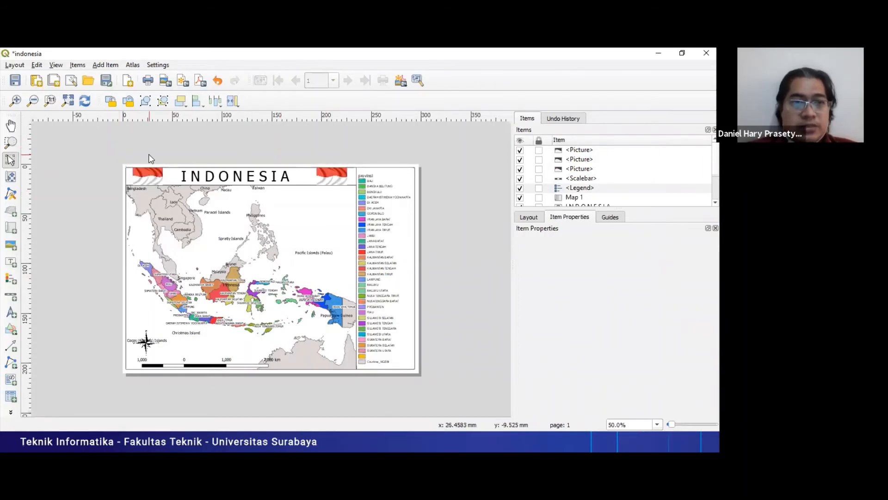
# - Save the QGIS project as week3b in QGZ format on Local Disk (F:)
pyautogui.click(15, 84)
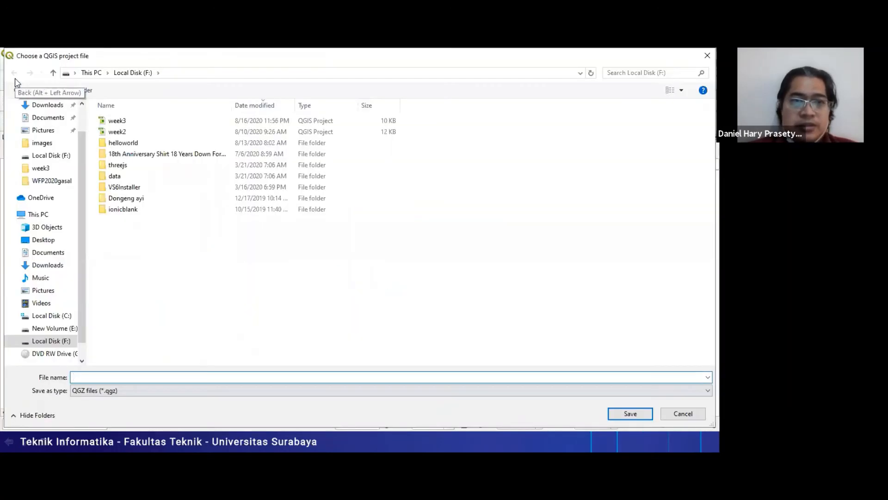
pyautogui.click(132, 122)
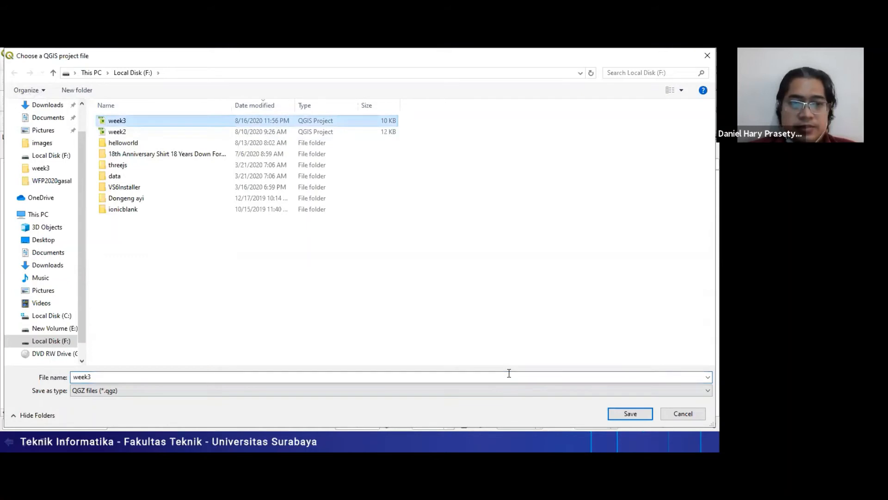
pyautogui.click(489, 375)
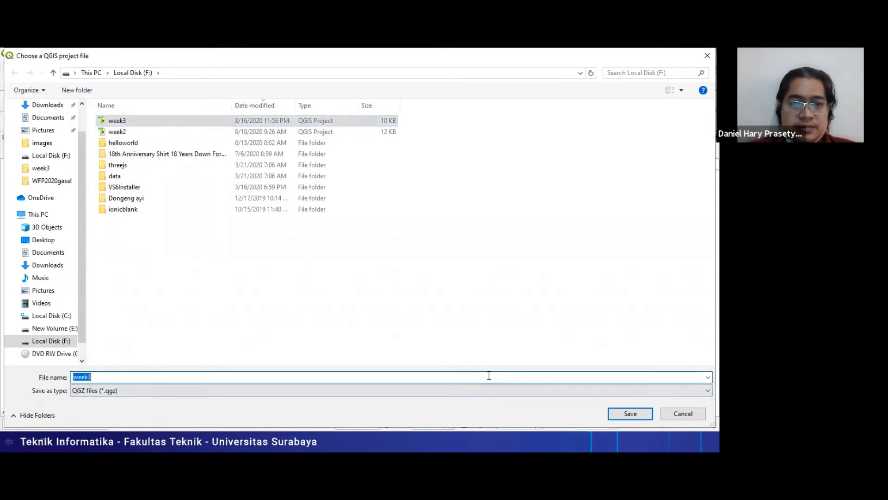
pyautogui.click(489, 376)
pyautogui.write('b')
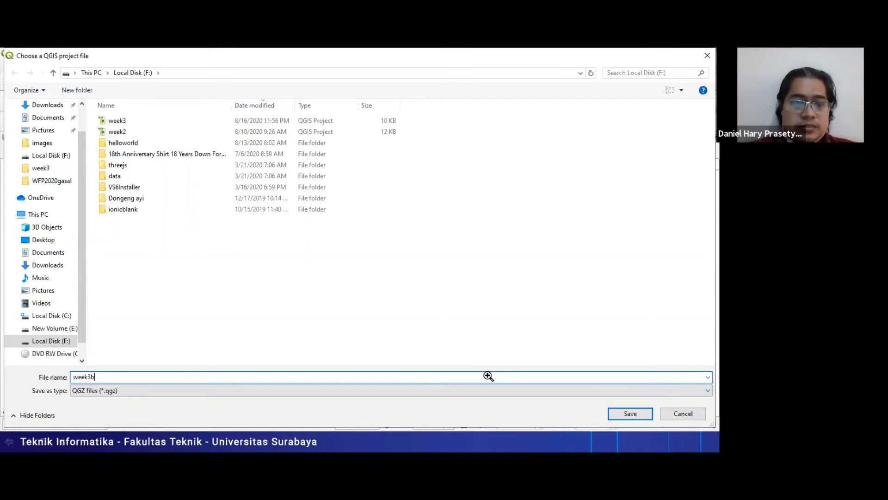
pyautogui.press('Return')
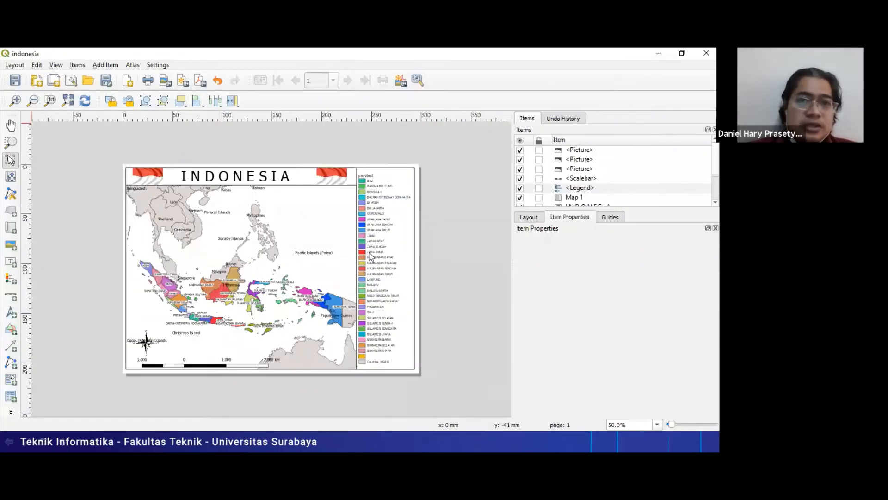
pyautogui.hotkey('alt', 'Tab')
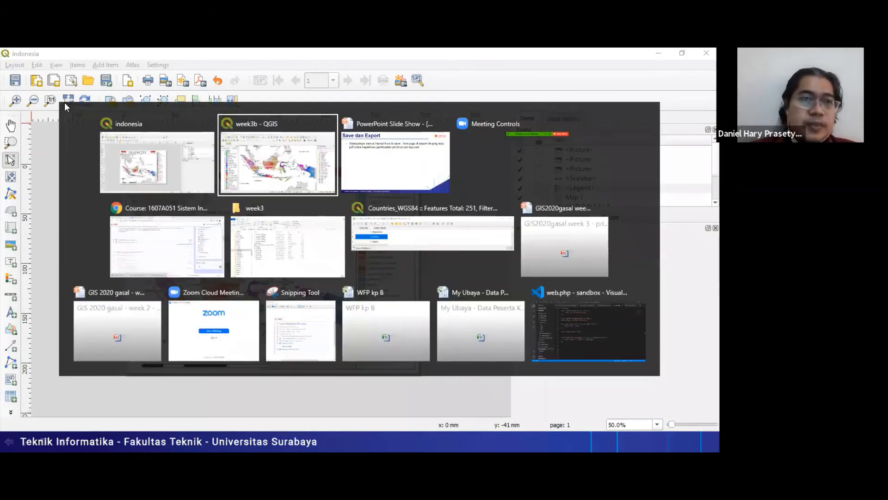
pyautogui.press('Escape')
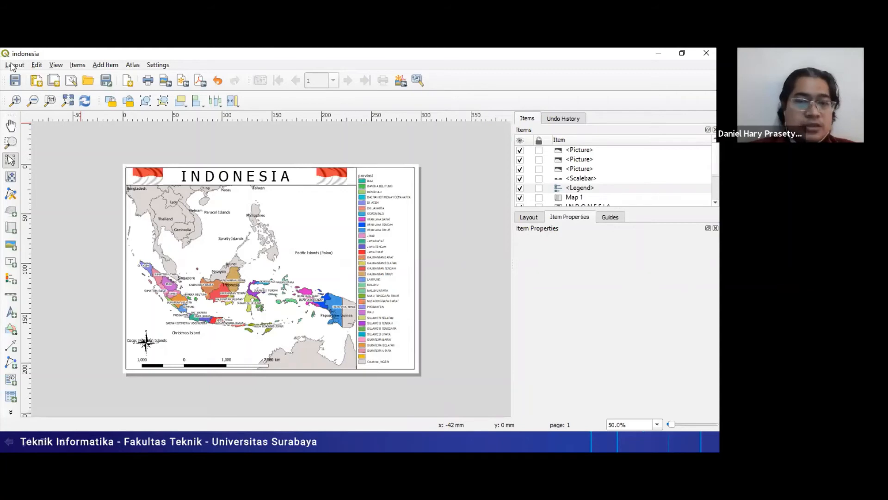
# - Export the layout as a PNG image named indonesia on Local Disk (F:) at 300 dpi, 3507 by 2480 px
pyautogui.click(13, 65)
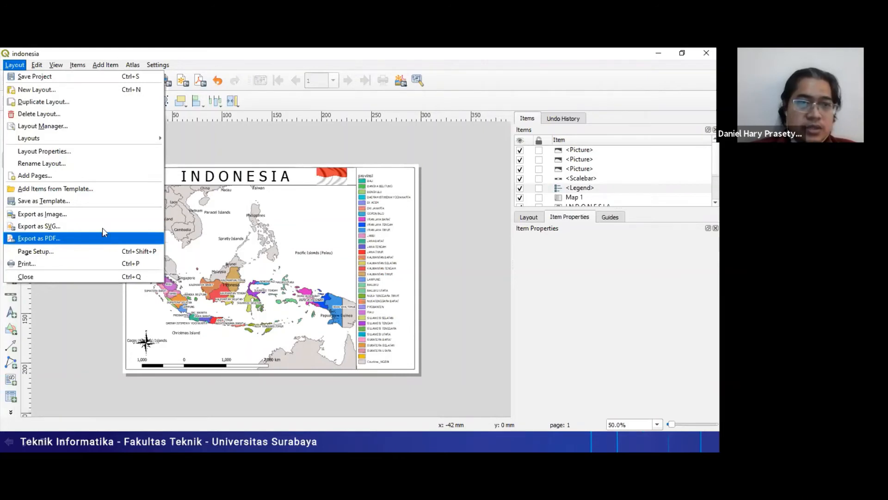
pyautogui.click(108, 217)
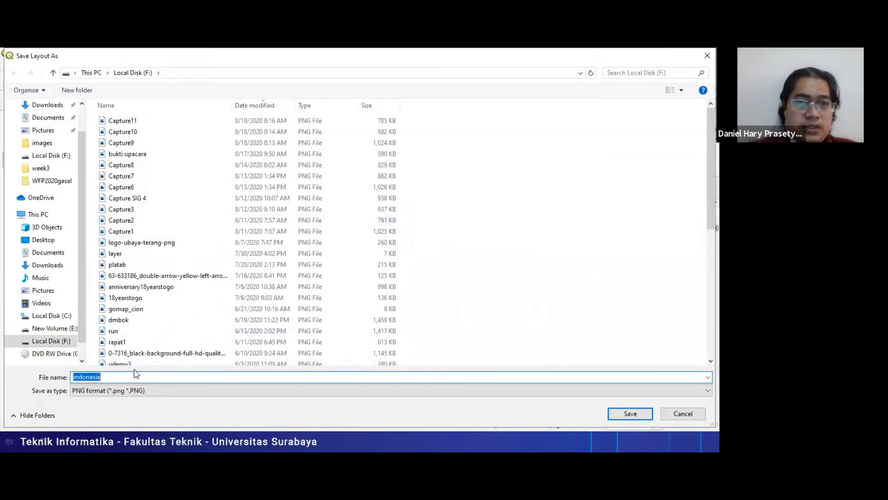
pyautogui.click(169, 379)
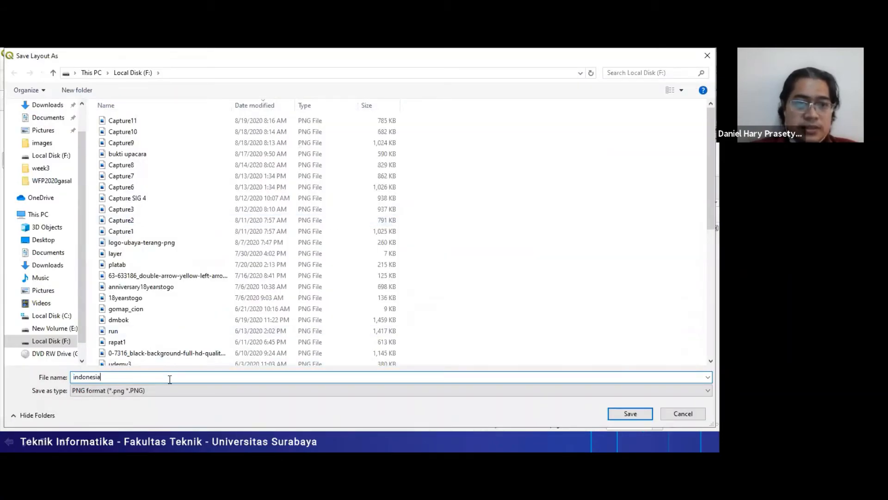
pyautogui.click(647, 415)
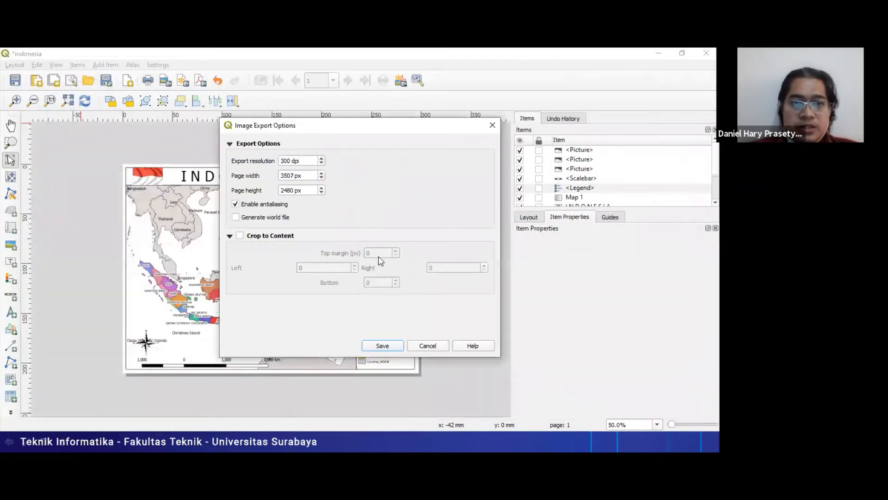
pyautogui.click(383, 346)
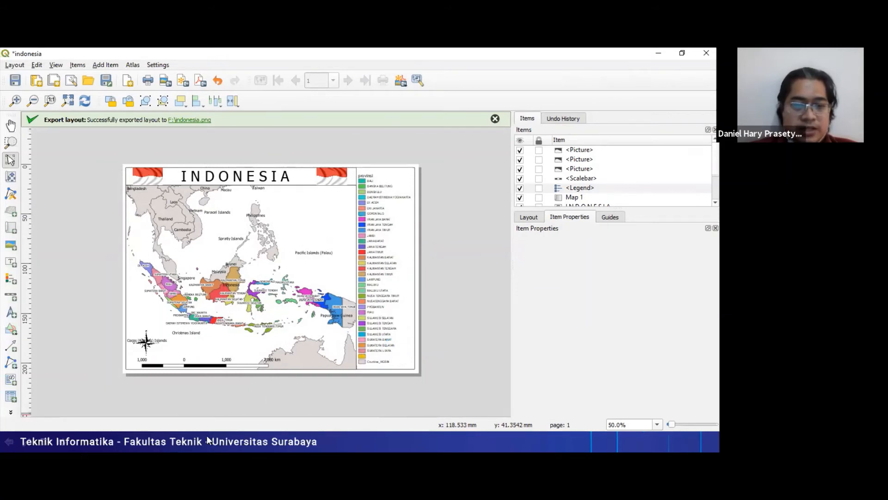
# - Open the exported indonesia PNG image from Local Disk (F:) in File Explorer and inspect the finished map
pyautogui.press('super')
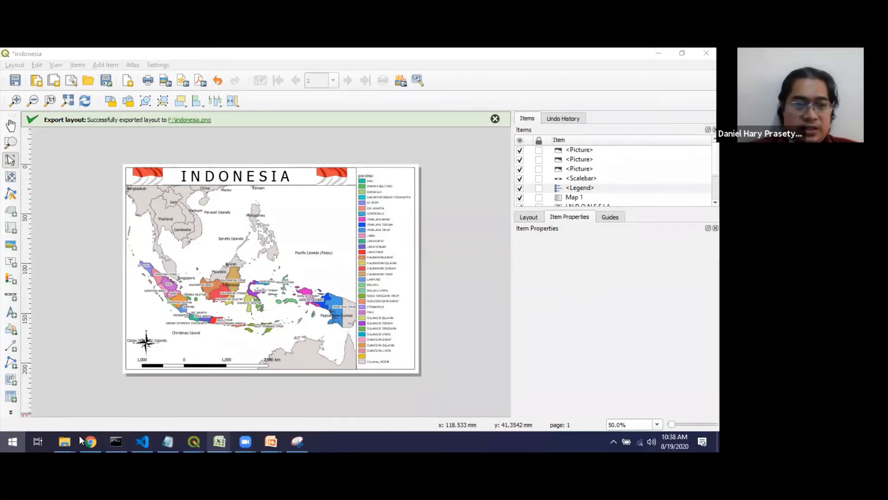
pyautogui.moveTo(74, 438)
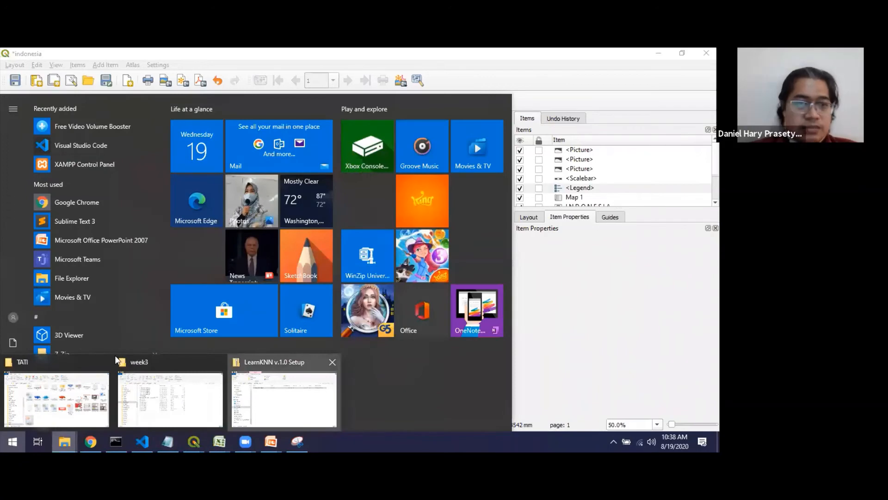
pyautogui.click(301, 384)
pyautogui.click(56, 369)
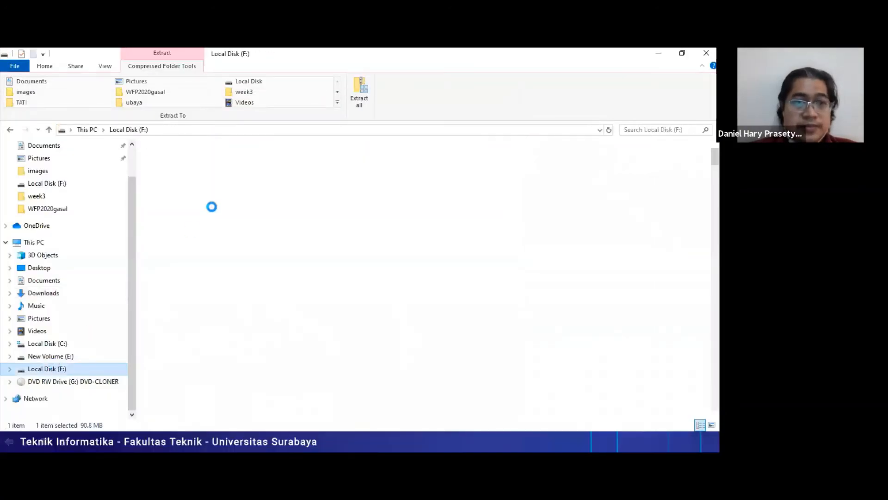
pyautogui.rightClick(168, 161)
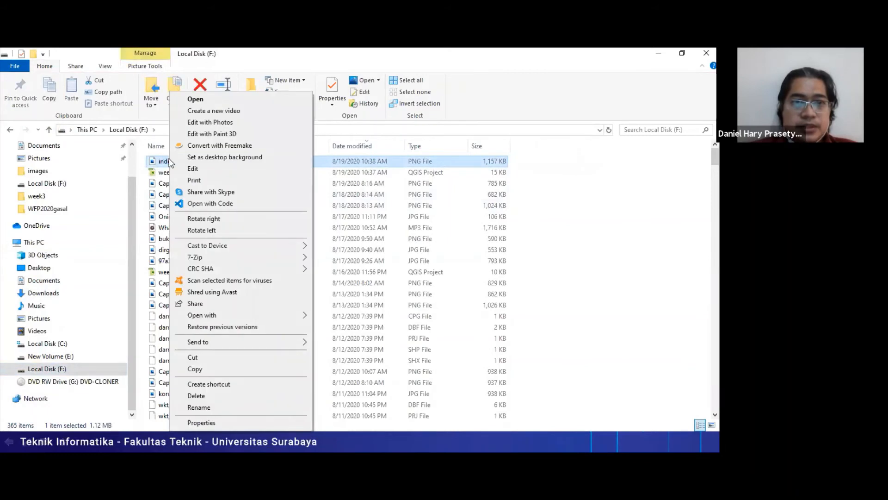
pyautogui.click(162, 162)
pyautogui.doubleClick(163, 162)
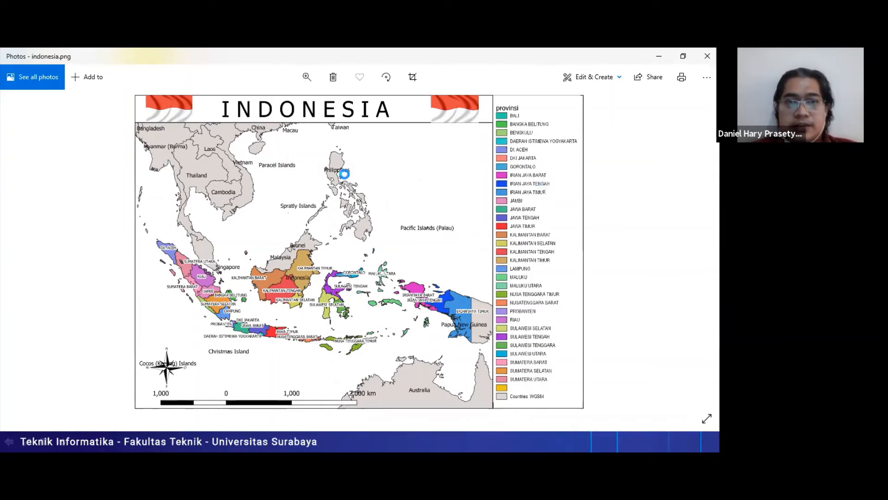
pyautogui.click(307, 77)
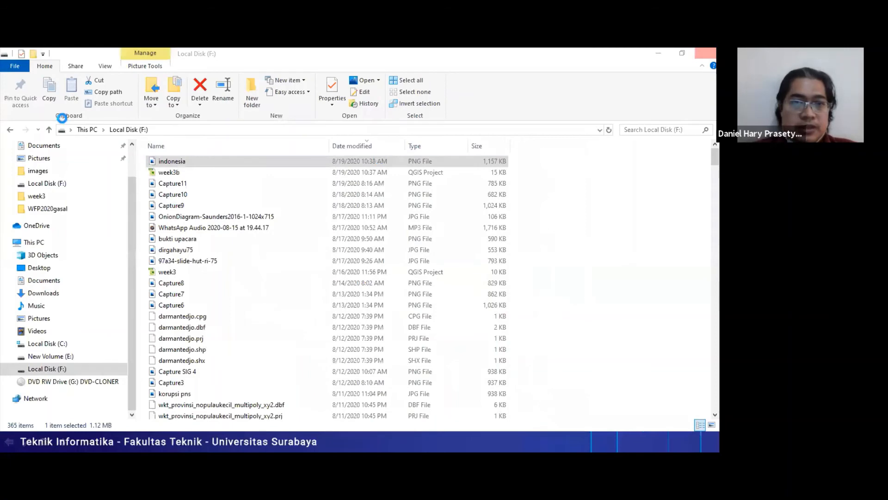
# - Export the indonesia layout as a PDF named indonesia on Local Disk (F:), with the default PDF export options
pyautogui.click(18, 65)
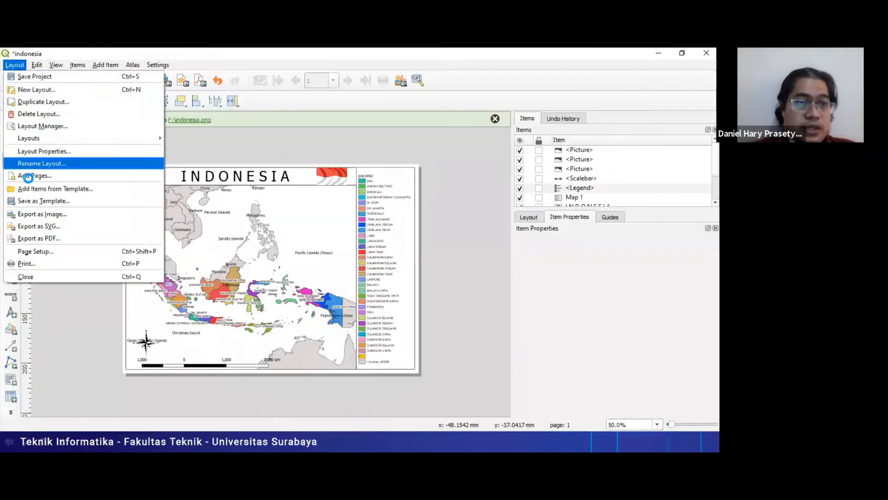
pyautogui.click(77, 236)
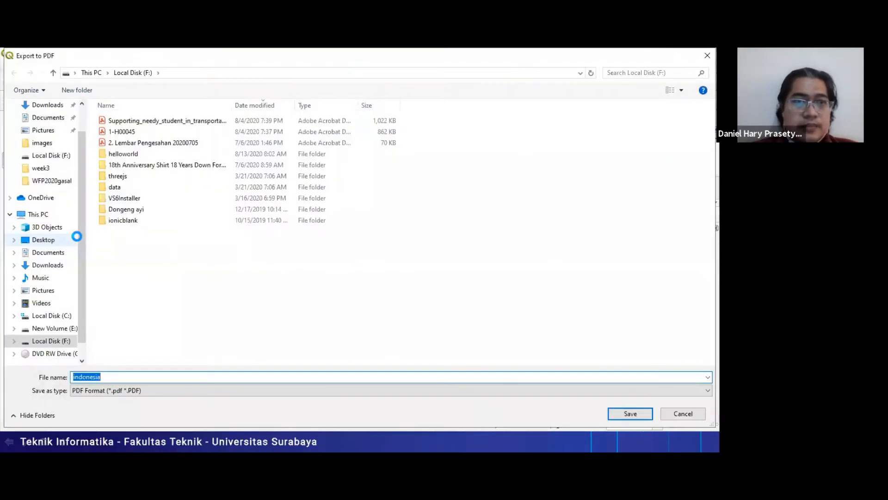
pyautogui.press('Return')
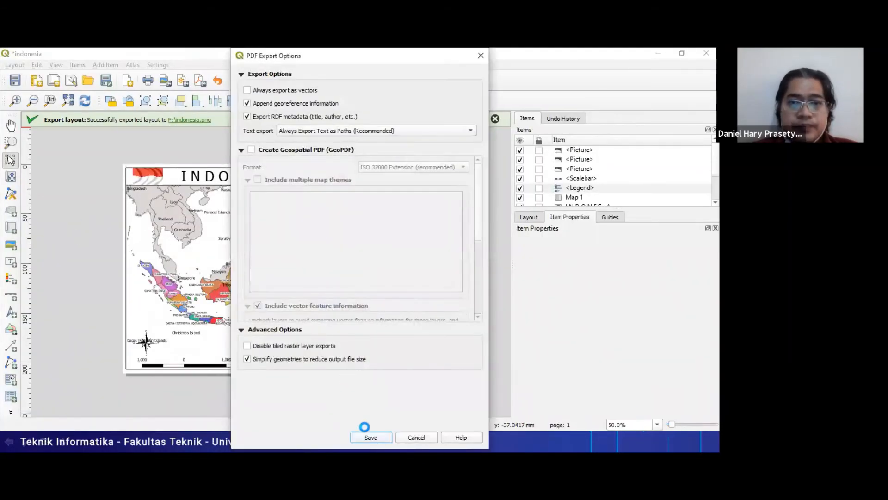
pyautogui.click(371, 436)
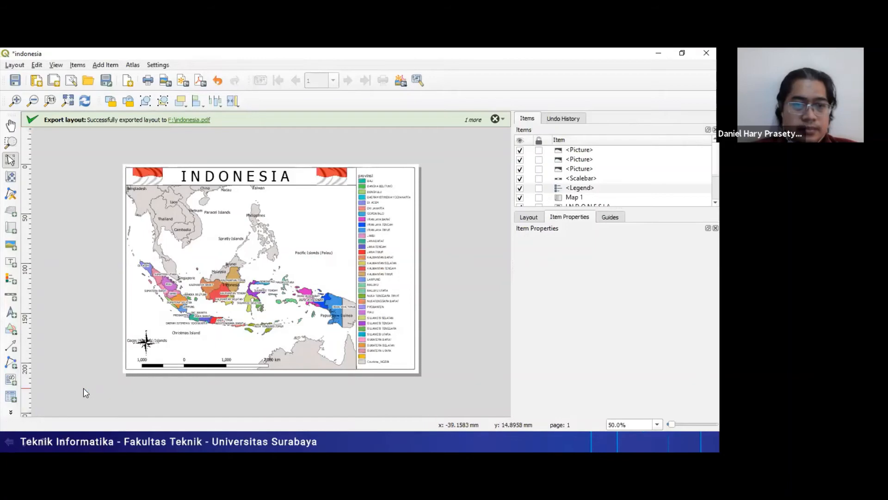
# - Switch to File Explorer, refresh Local Disk (F:) and open the exported indonesia PDF to view it
pyautogui.hotkey('alt', 'Tab')
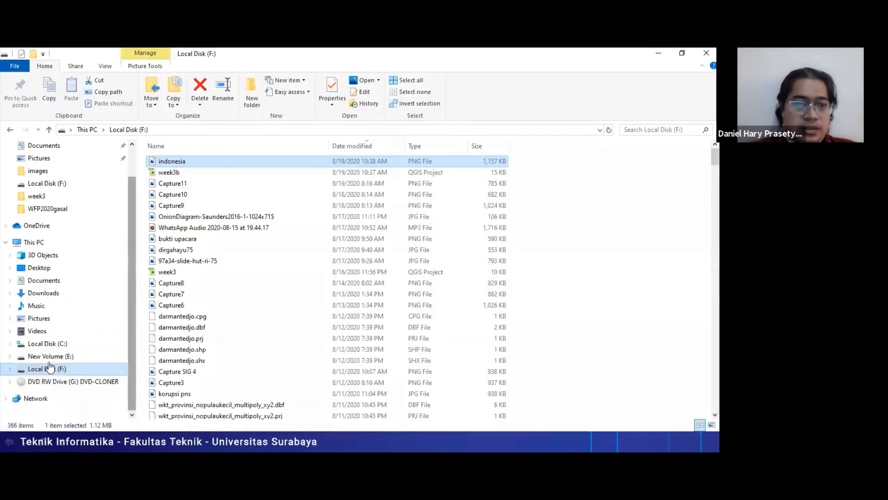
pyautogui.click(46, 357)
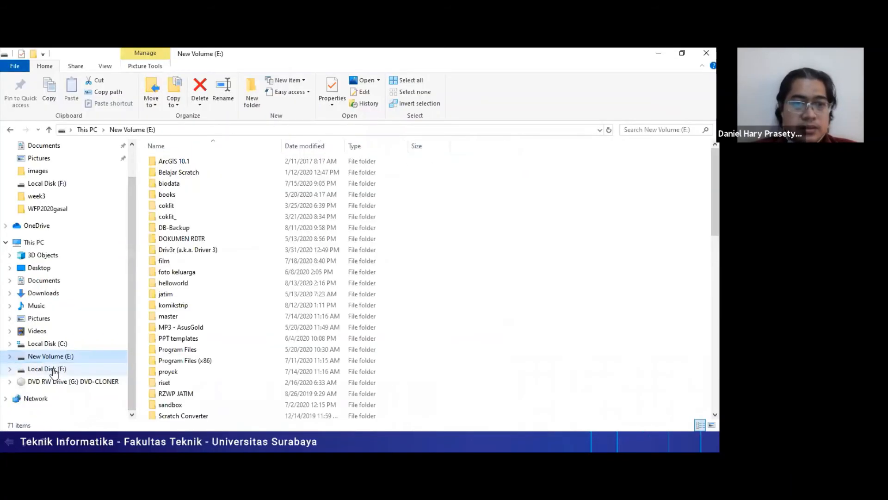
pyautogui.click(52, 368)
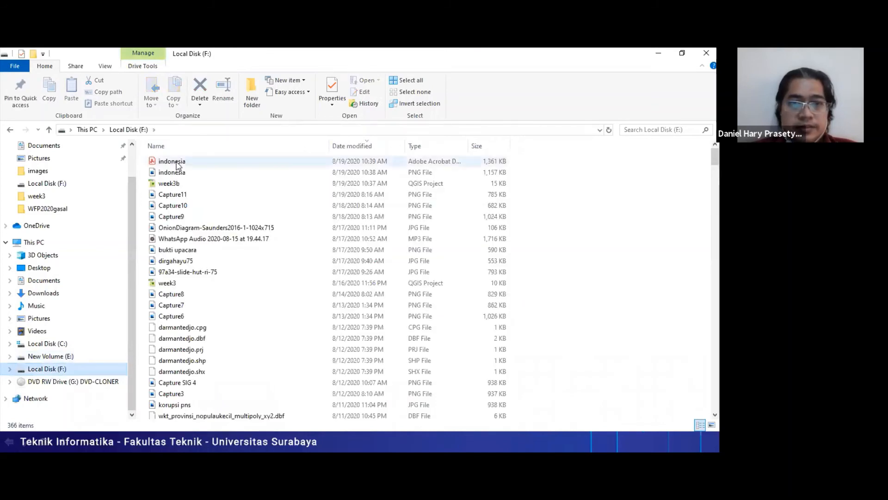
pyautogui.click(176, 161)
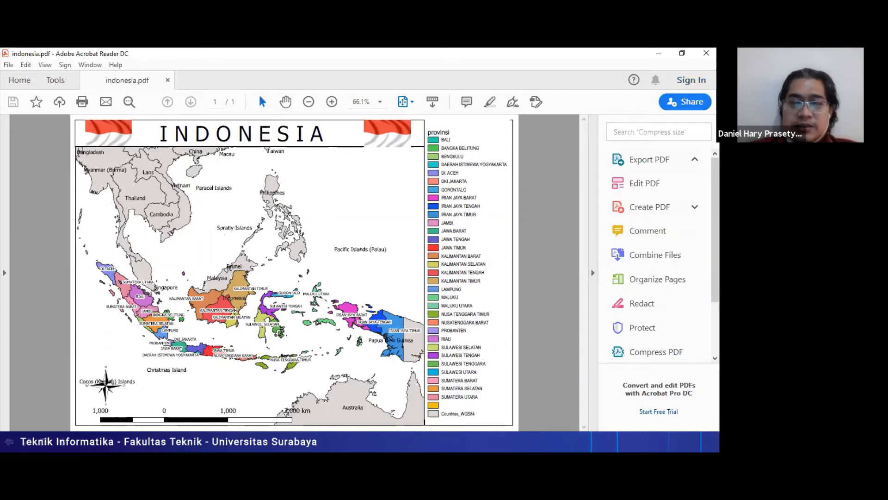
# - Compare the exported indonesia PDF with the QGIS print layout by switching between the two windows
pyautogui.hotkey('alt', 'Tab')
pyautogui.press('Tab')
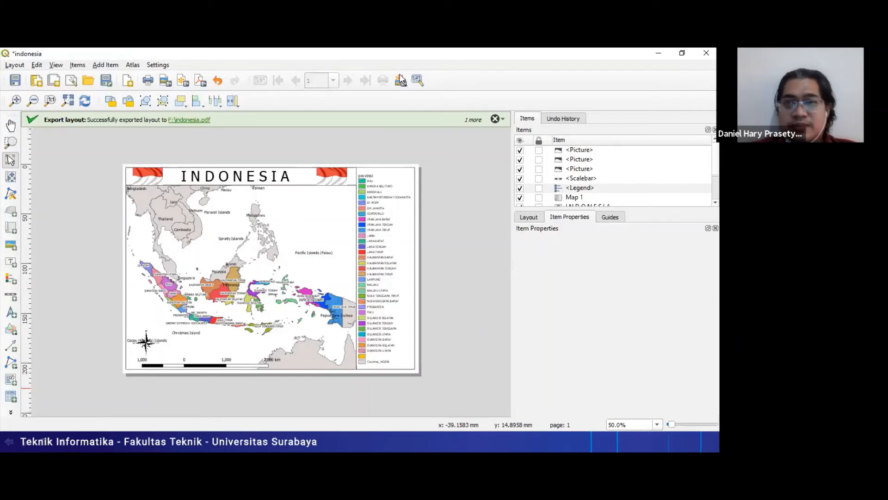
pyautogui.hotkey('alt', 'Tab')
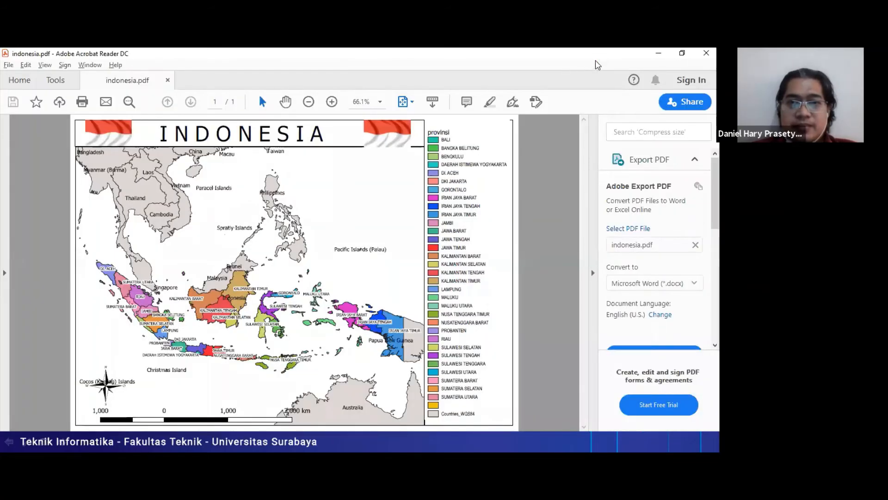
pyautogui.hotkey('alt', 'Tab')
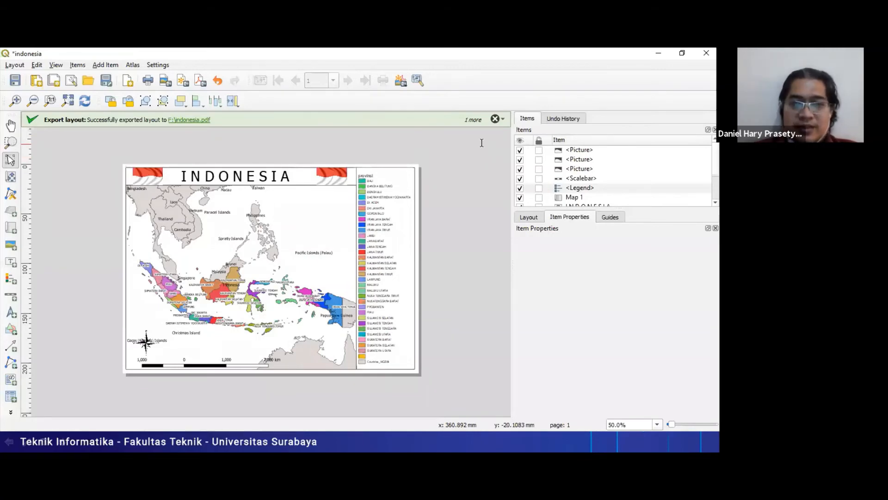
pyautogui.hotkey('alt', 'Tab')
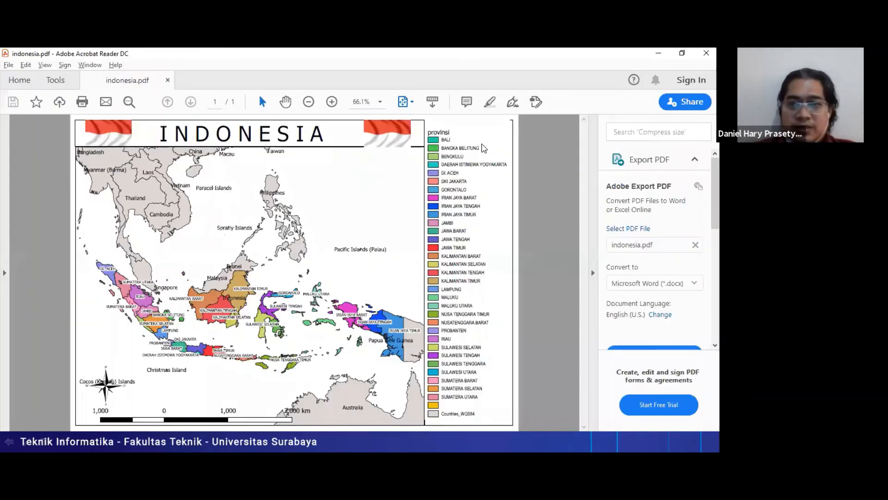
# - Switch to the PowerPoint slide show, advance to the Save dan Export slide about qgiscloud and end the show
pyautogui.hotkey('alt', 'Tab')
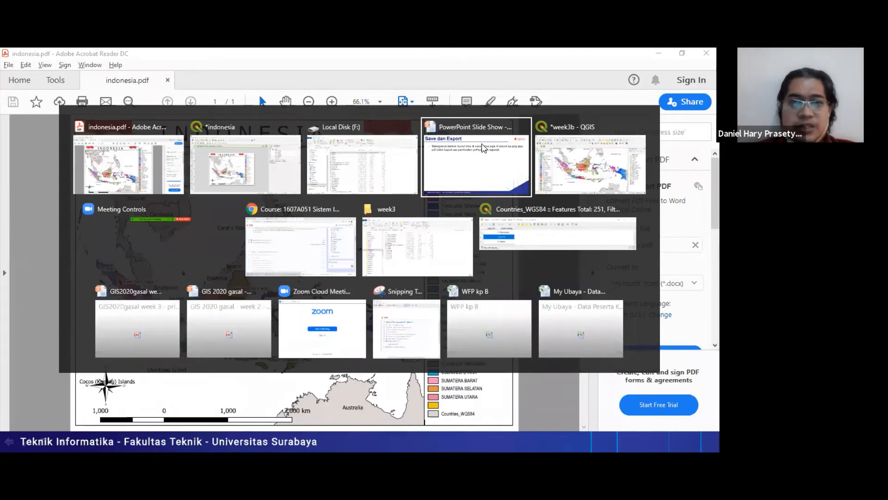
pyautogui.click(482, 147)
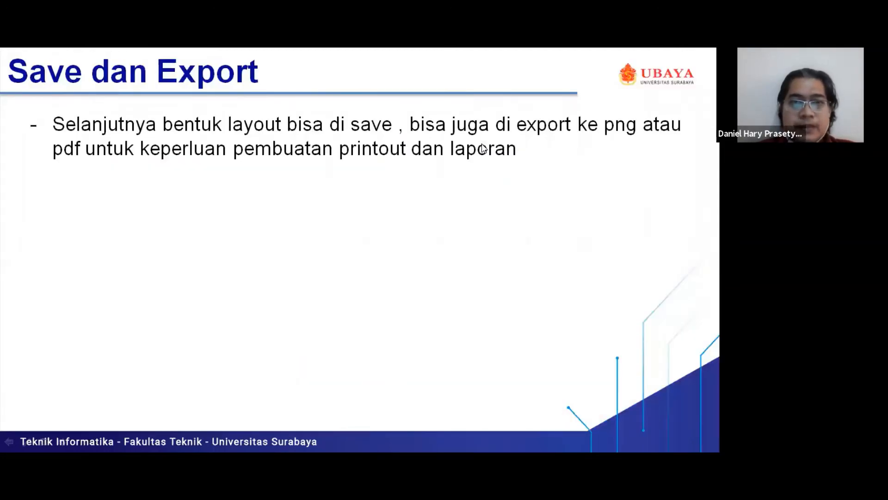
pyautogui.press('Right')
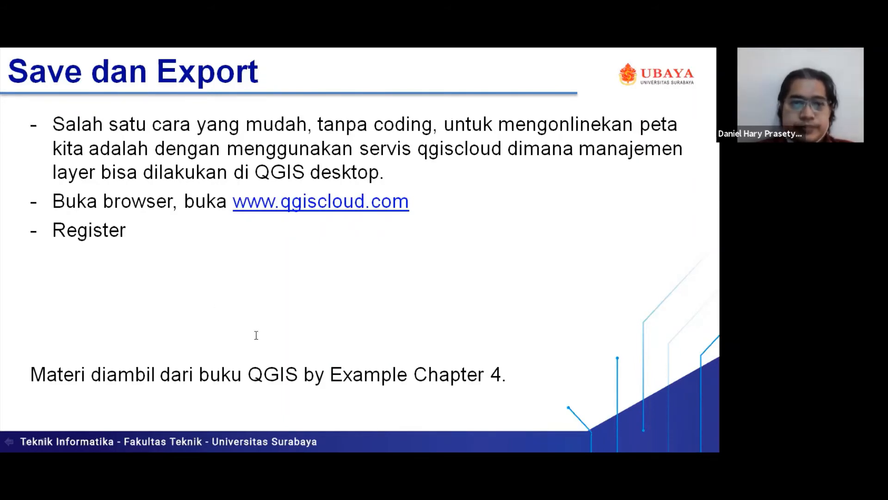
pyautogui.press('Escape')
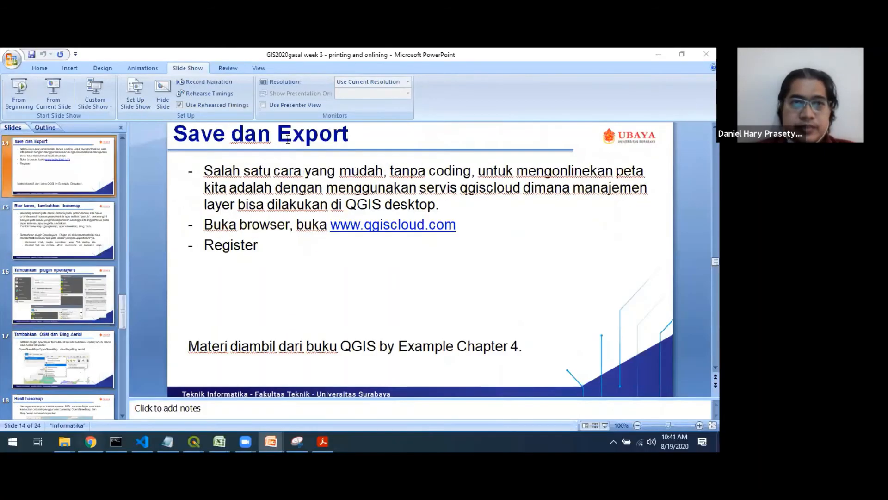
pyautogui.hotkey('alt', 'Tab')
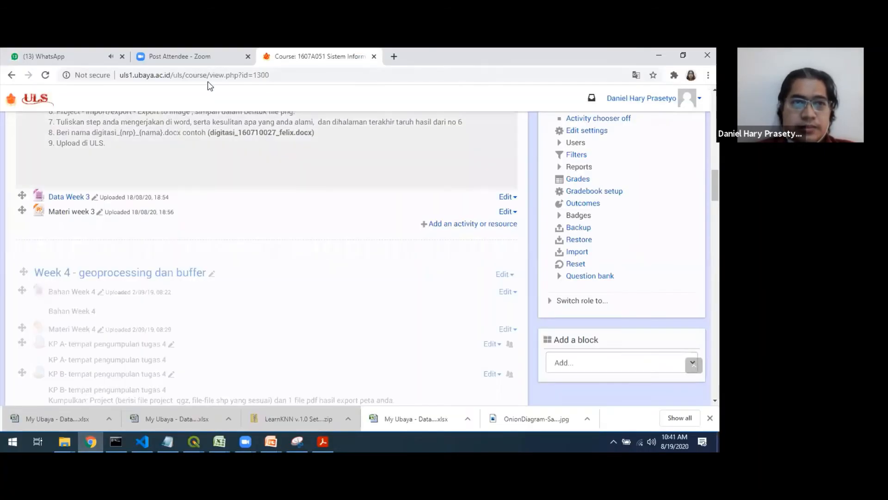
pyautogui.click(212, 56)
pyautogui.click(214, 79)
pyautogui.write('qgis')
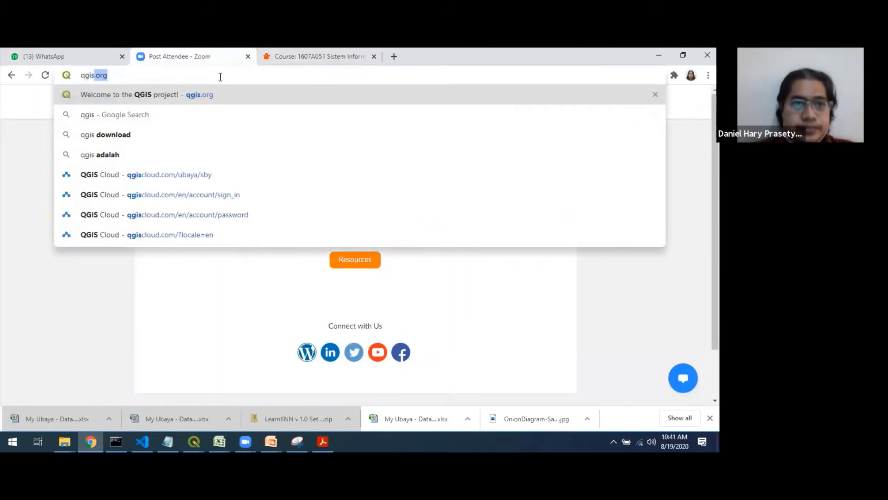
pyautogui.press('Down')
pyautogui.press('Down')
pyautogui.press('Down')
pyautogui.press('Down')
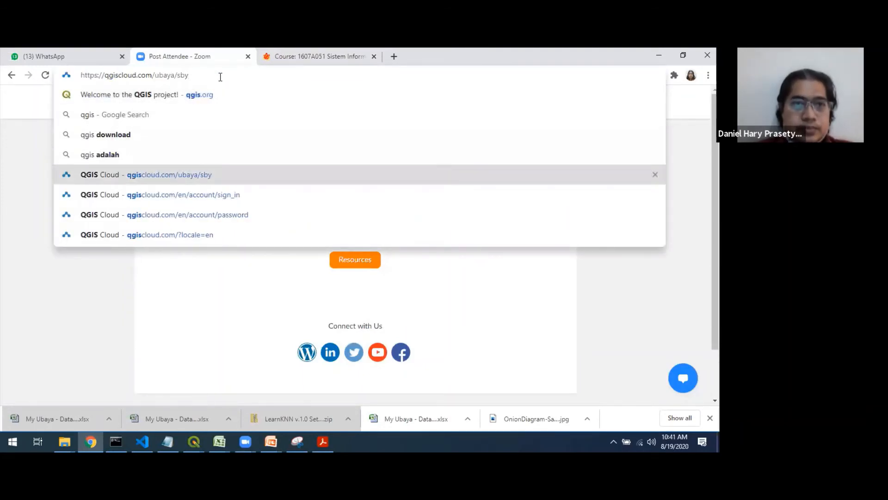
pyautogui.press('BackSpace')
pyautogui.press('BackSpace')
pyautogui.press('BackSpace')
pyautogui.press('BackSpace')
pyautogui.press('BackSpace')
pyautogui.press('BackSpace')
pyautogui.press('BackSpace')
pyautogui.press('BackSpace')
pyautogui.press('BackSpace')
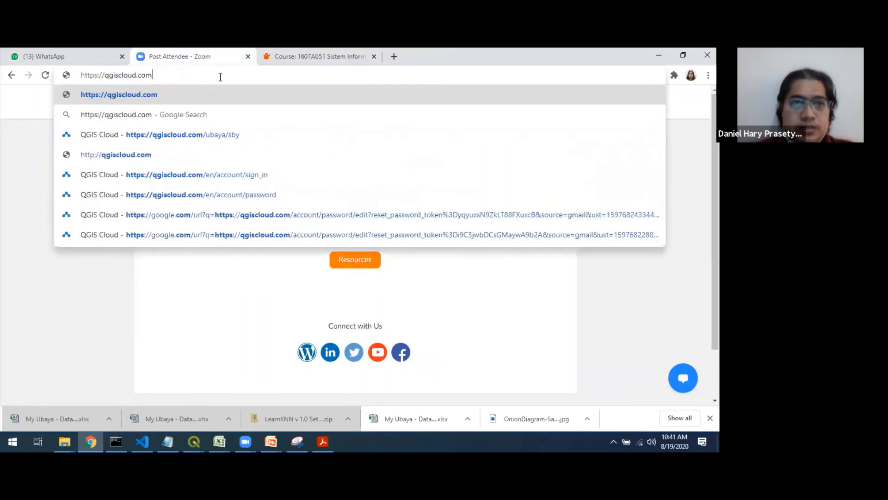
pyautogui.press('Return')
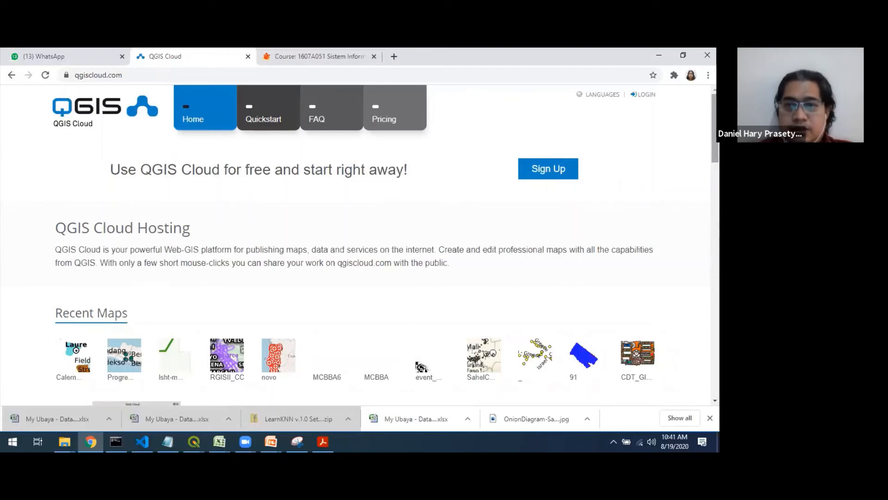
# - Look through the QGIS Cloud home page's features and web services, and open the login page
pyautogui.scroll(-10, 356, 245)
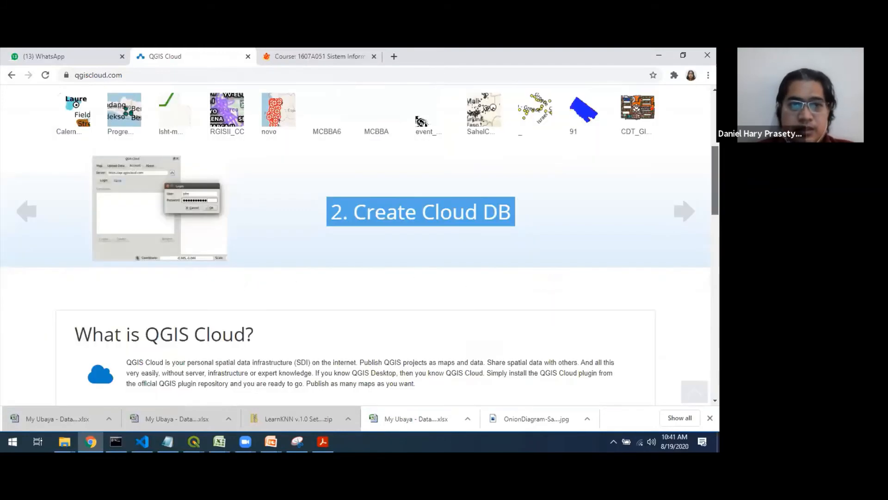
pyautogui.scroll(-5, 355, 246)
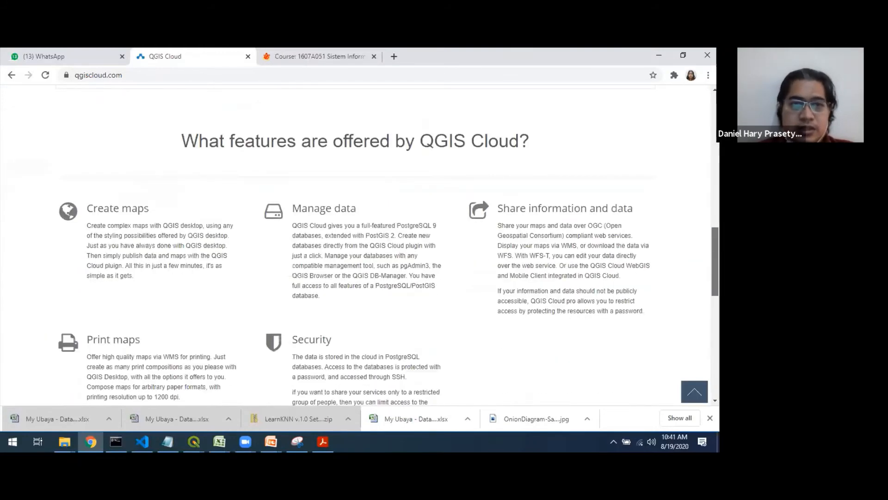
pyautogui.scroll(-6, 355, 245)
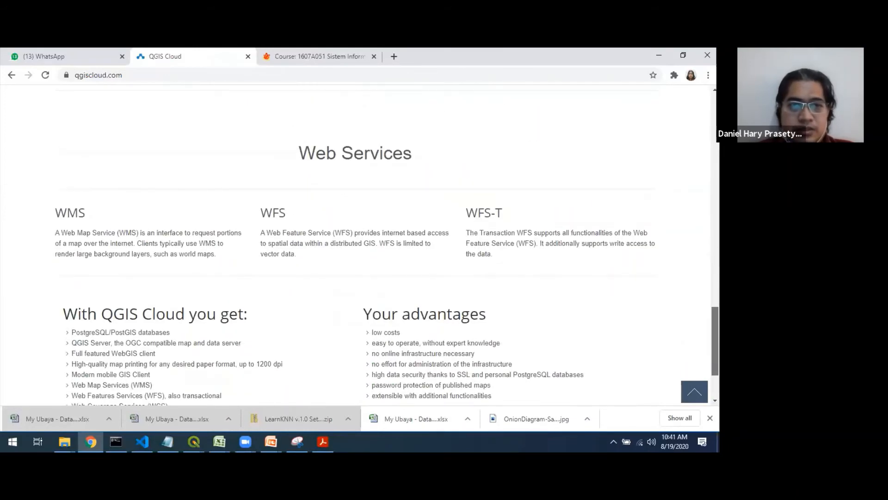
pyautogui.moveTo(715, 341); pyautogui.dragTo(715, 128)
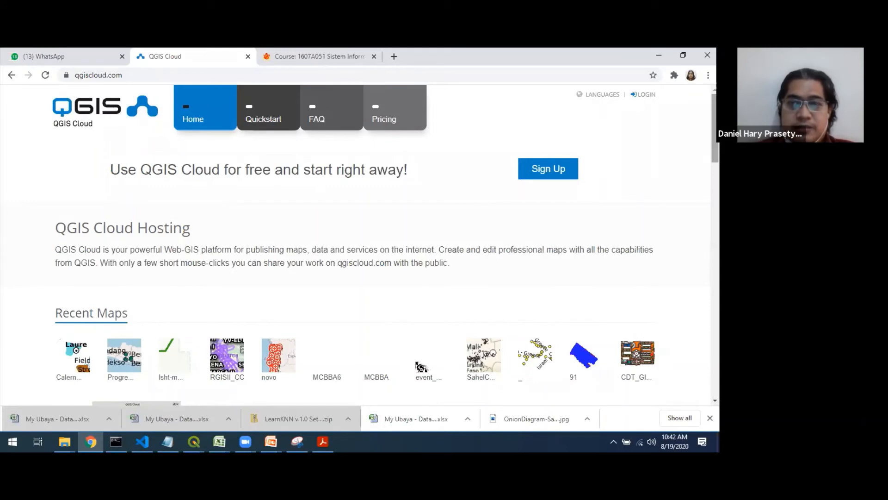
pyautogui.click(640, 97)
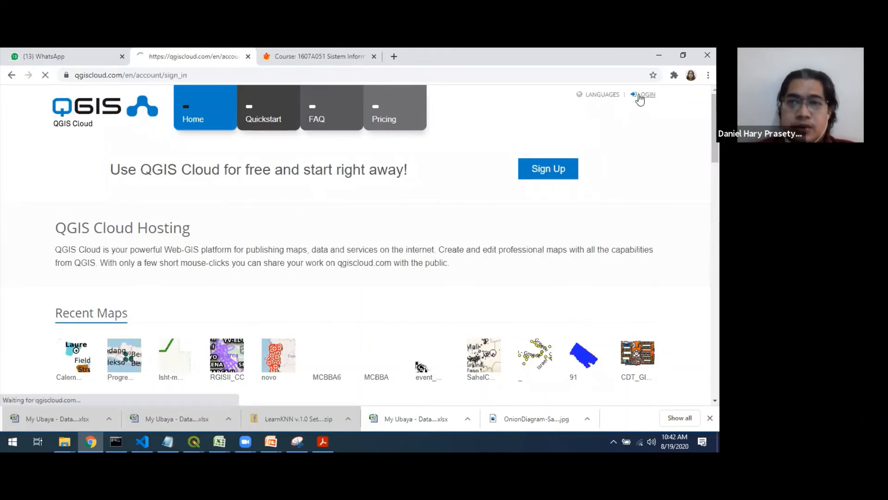
# - Sign in to QGIS Cloud with the saved ubaya username and the account password
pyautogui.click(356, 257)
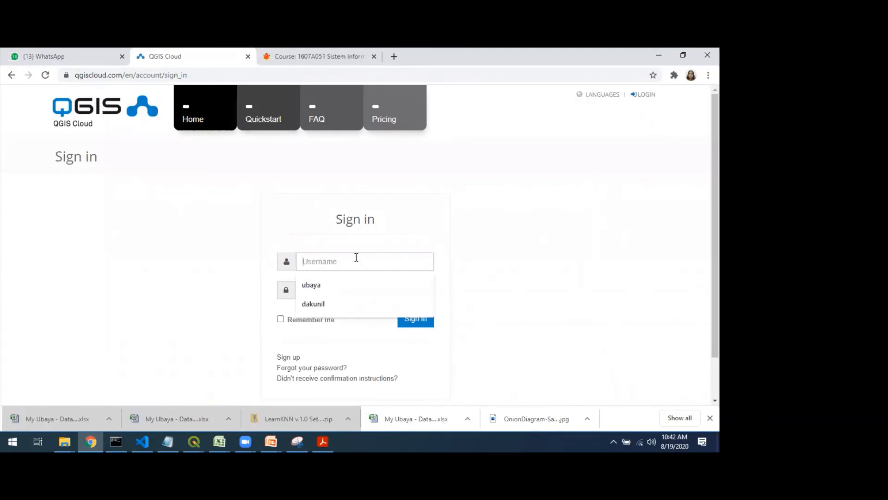
pyautogui.click(341, 281)
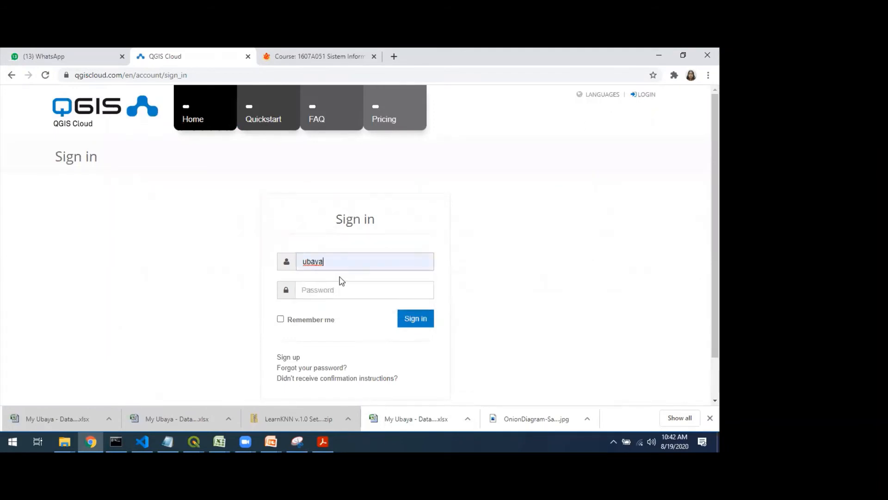
pyautogui.click(367, 295)
pyautogui.write('•••••••••')
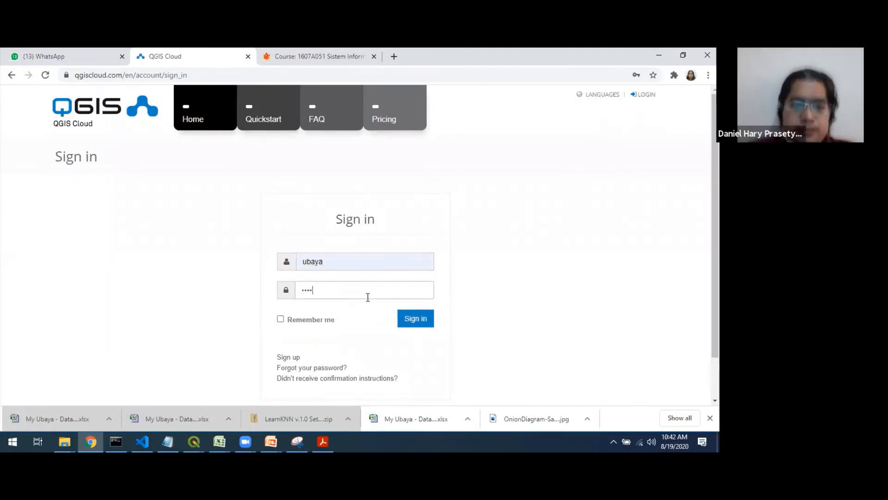
pyautogui.click(425, 319)
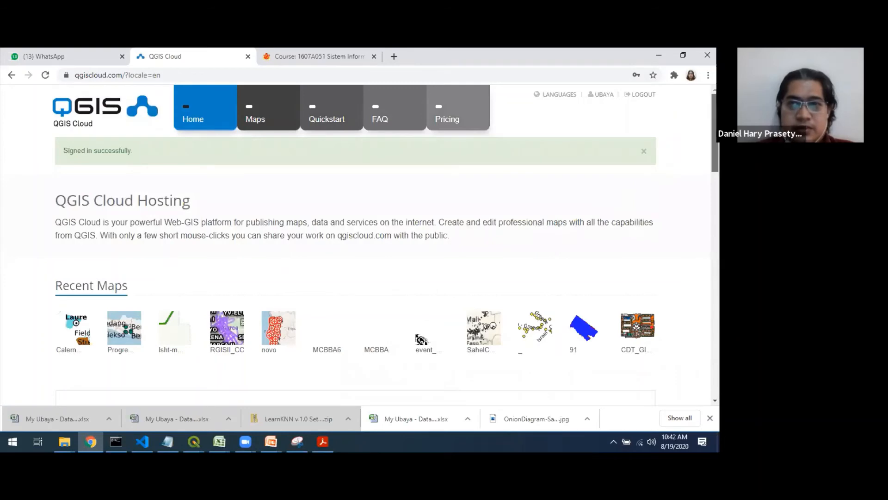
# - Skim the signed-in home page and open the account's list of published maps
pyautogui.scroll(-10, 384, 245)
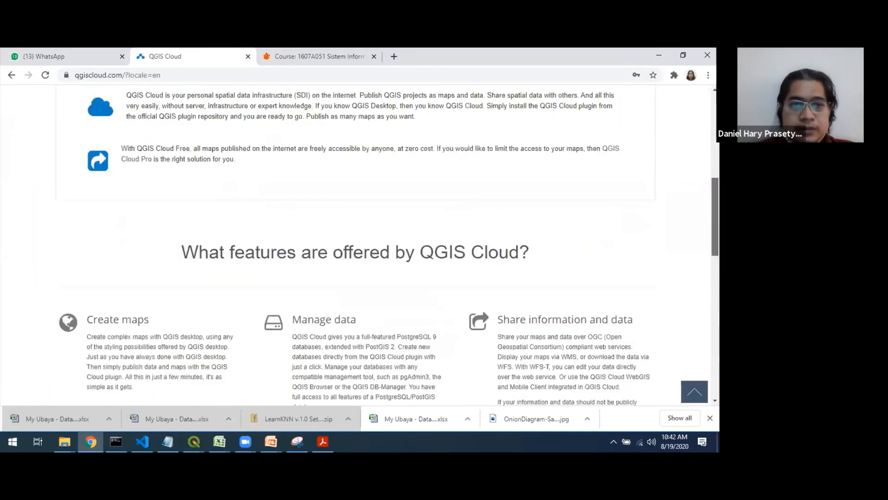
pyautogui.moveTo(715, 217); pyautogui.dragTo(715, 125)
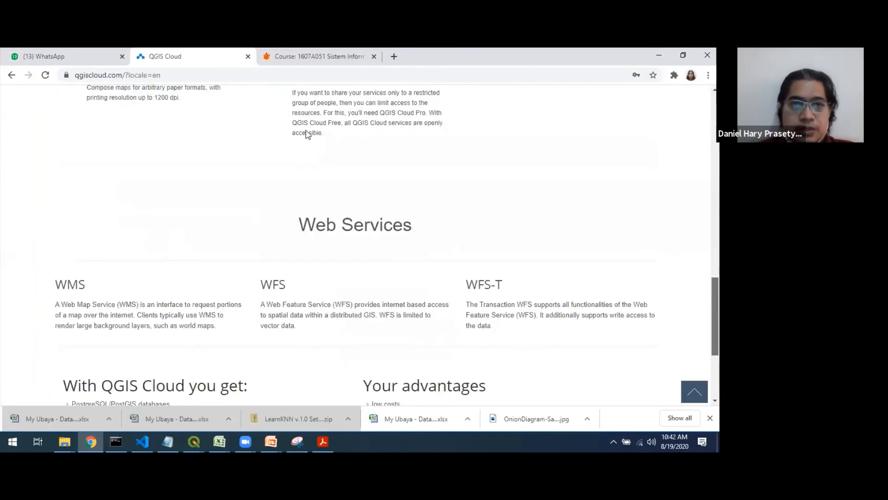
pyautogui.click(255, 115)
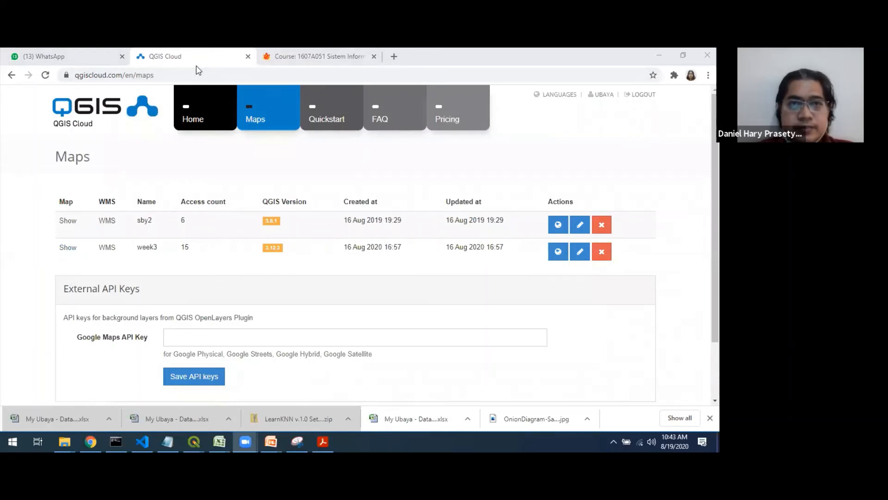
pyautogui.click(394, 56)
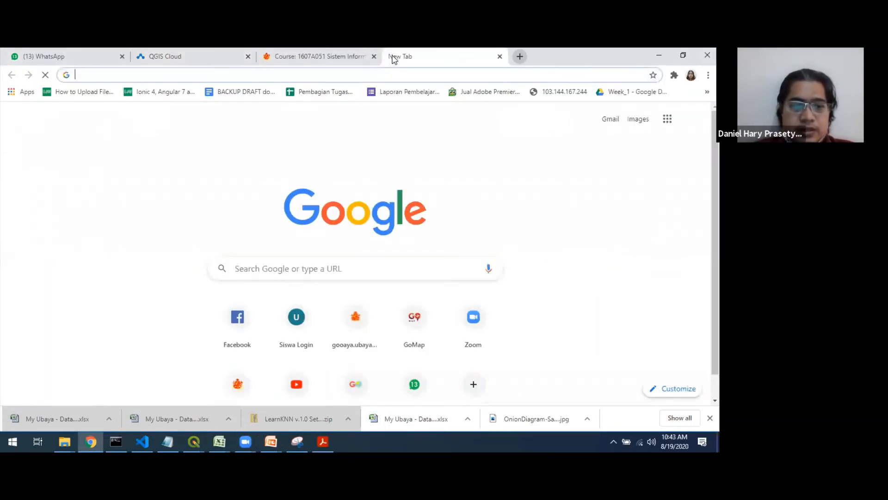
pyautogui.write('qgis')
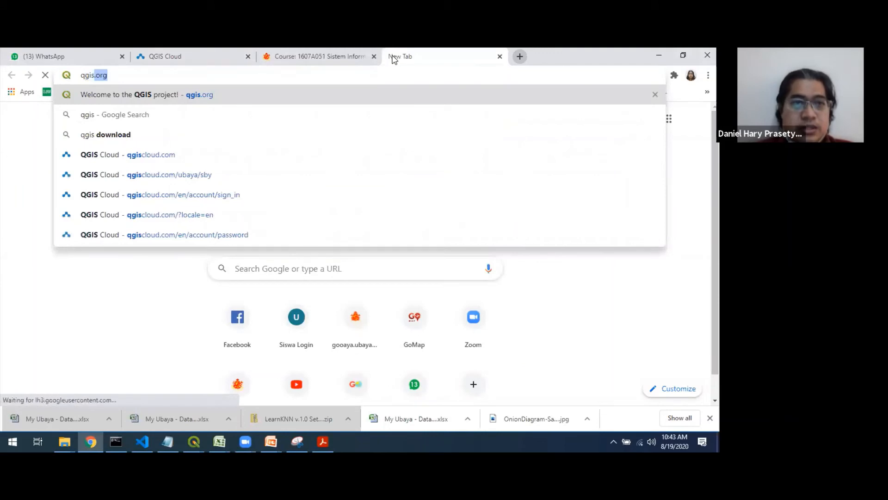
pyautogui.press('Down')
pyautogui.press('Down')
pyautogui.press('Down')
pyautogui.press('Down')
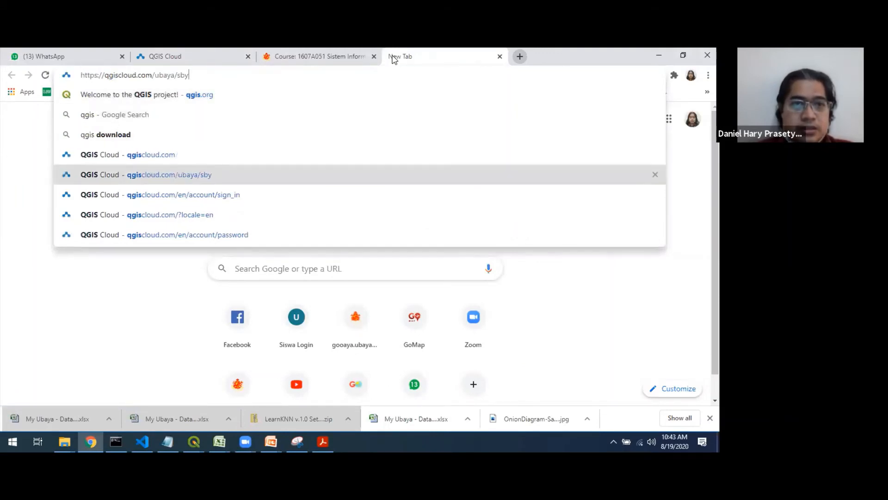
pyautogui.press('BackSpace')
pyautogui.press('BackSpace')
pyautogui.press('BackSpace')
pyautogui.write('week3')
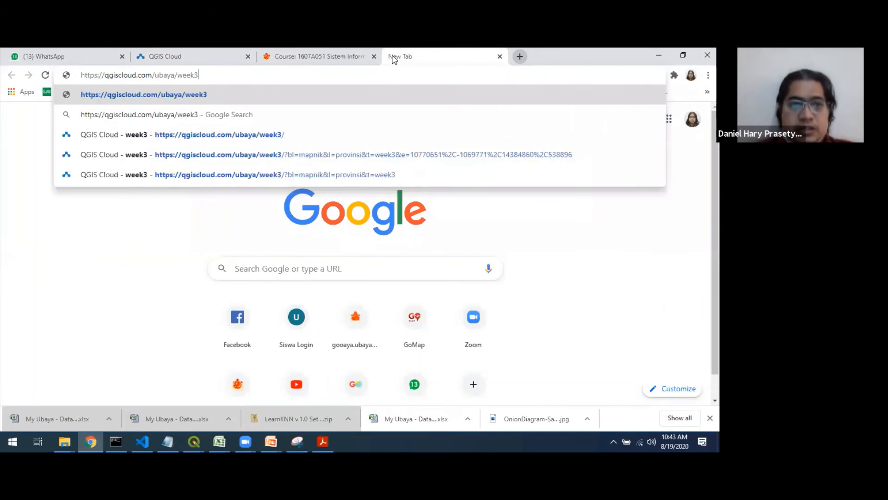
pyautogui.press('Return')
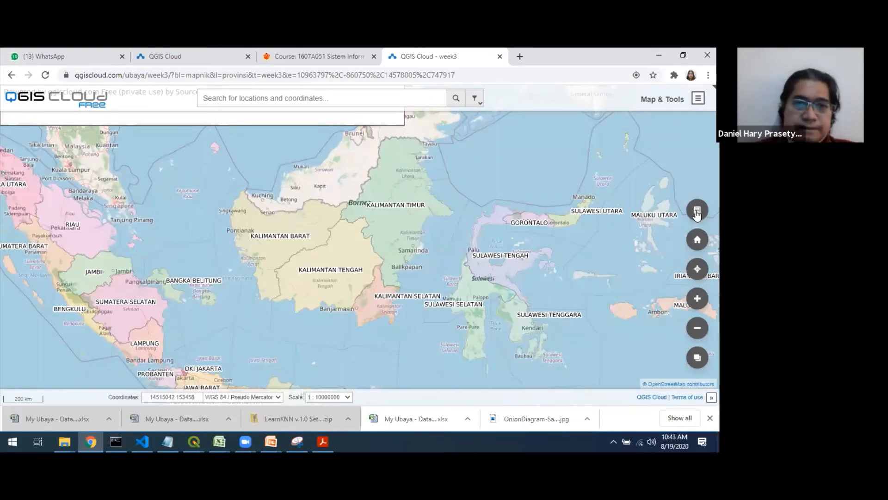
# - Zoom the week3 web map out and back in, and view its available background choices
pyautogui.click(697, 328)
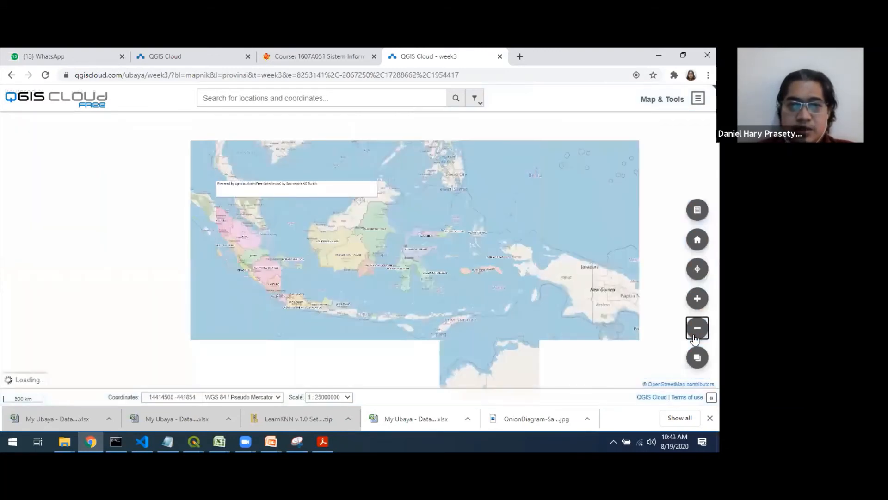
pyautogui.click(699, 305)
pyautogui.click(698, 328)
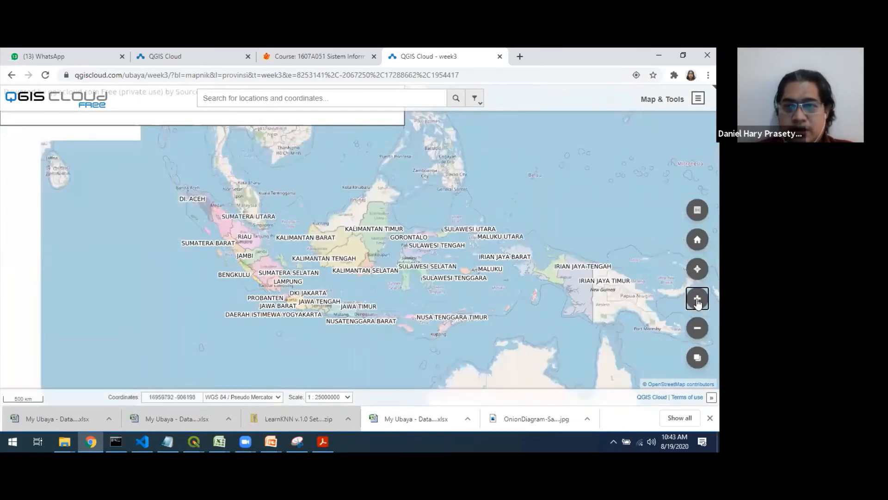
pyautogui.click(698, 301)
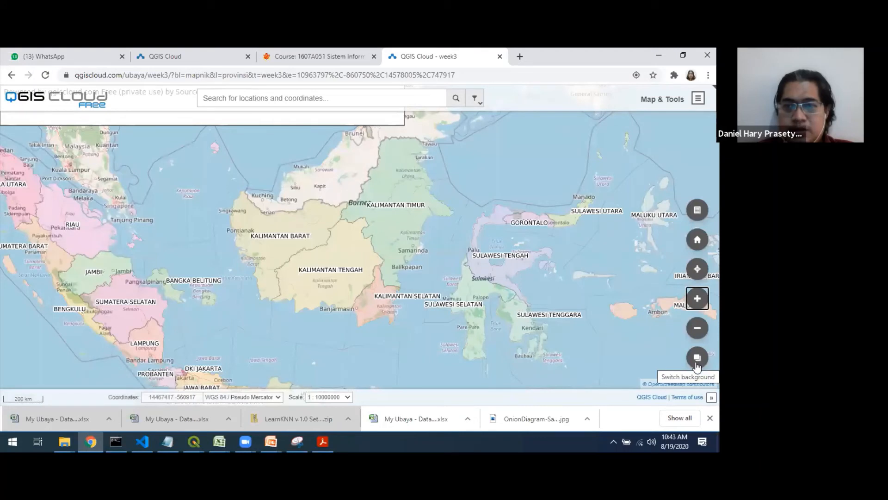
pyautogui.click(697, 364)
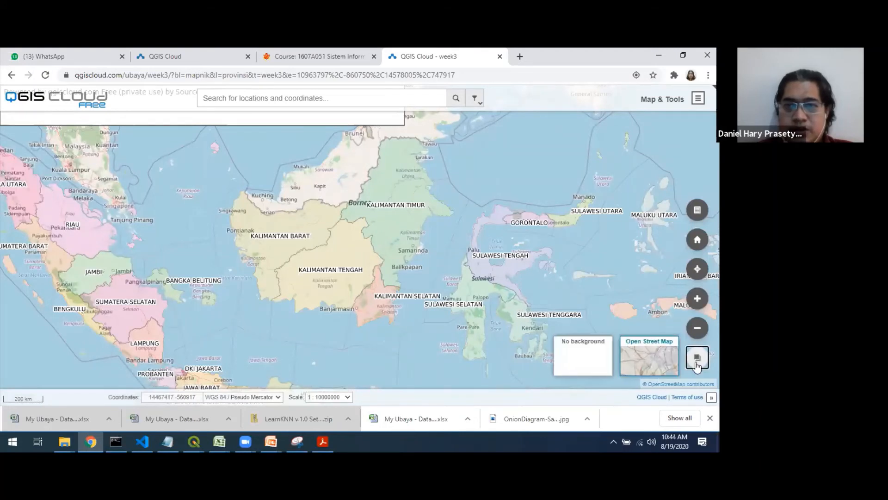
pyautogui.click(698, 366)
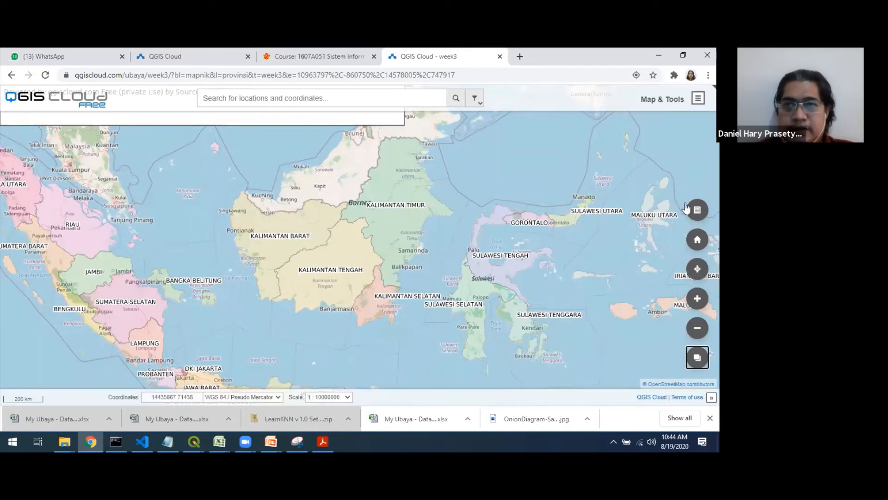
# - View the week3 map's Layers & Legend list and close it again
pyautogui.click(698, 96)
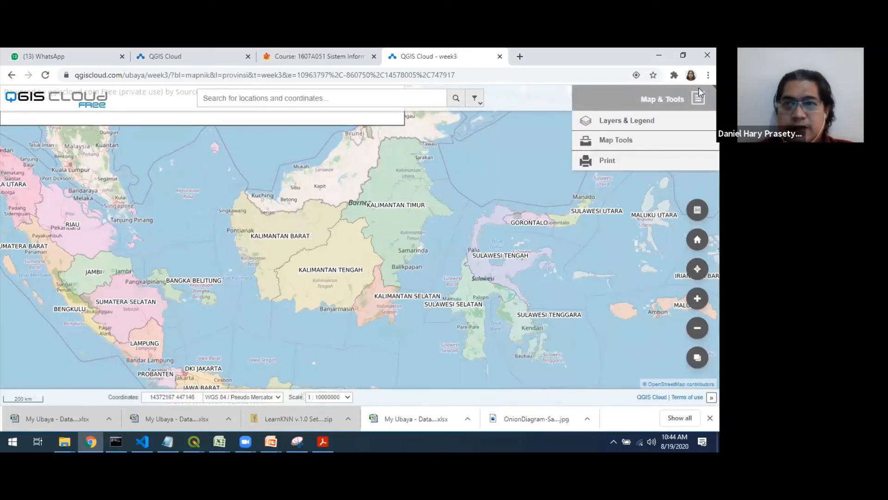
pyautogui.click(621, 120)
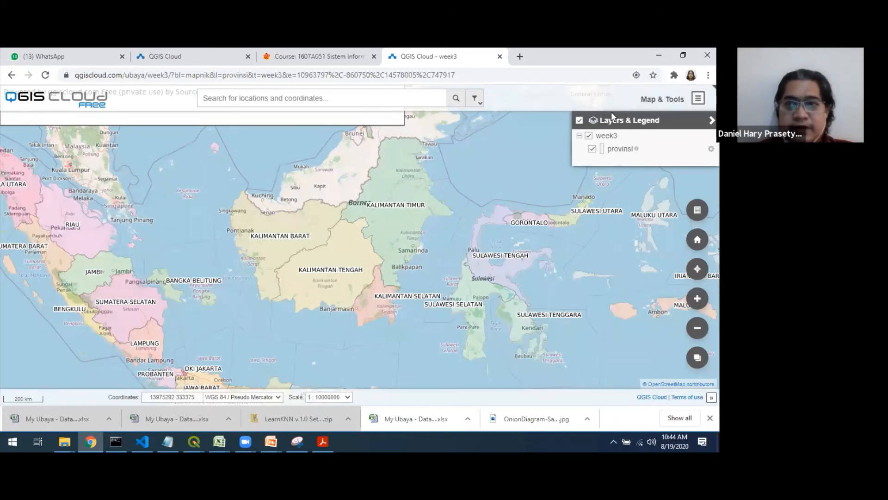
pyautogui.click(712, 120)
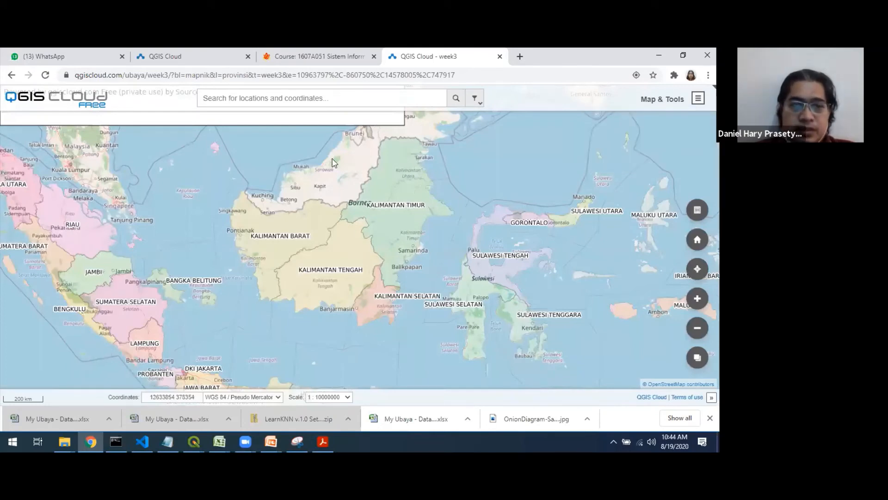
# - Switch to the PowerPoint week 3 printing and onlining presentation and start the slide show from the Save dan Export slide about qgiscloud
pyautogui.hotkey('alt', 'Tab')
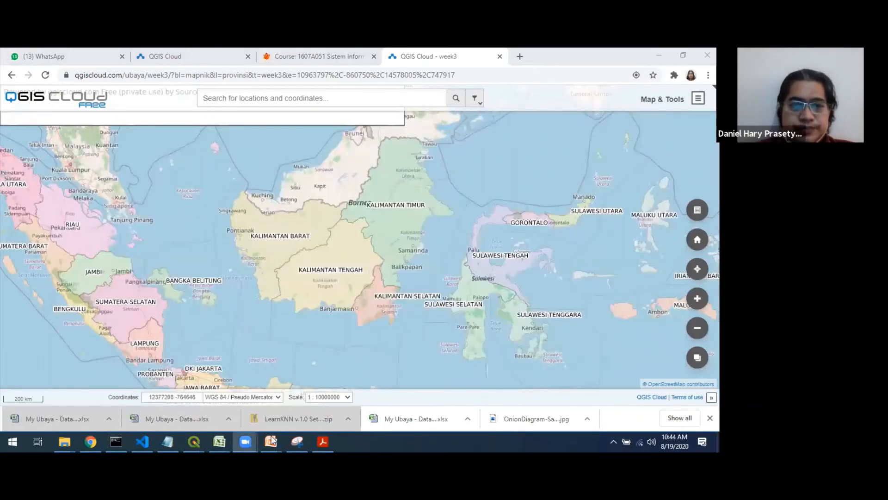
pyautogui.moveTo(273, 439)
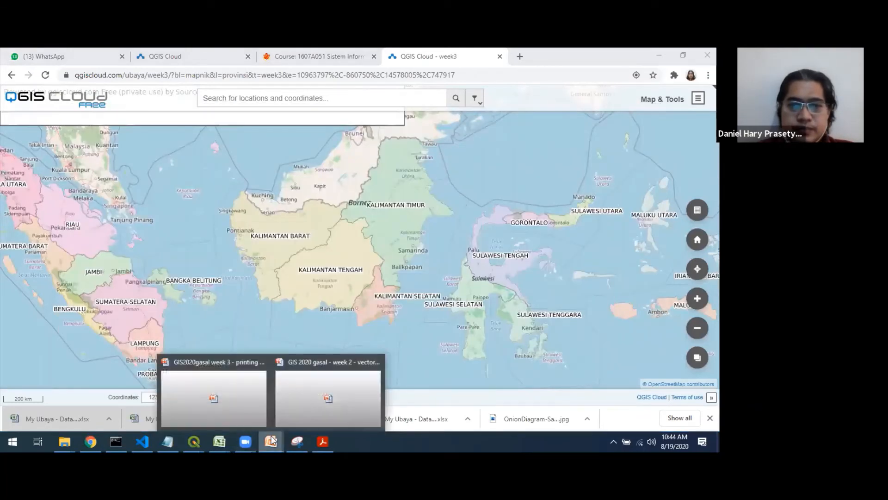
pyautogui.click(303, 398)
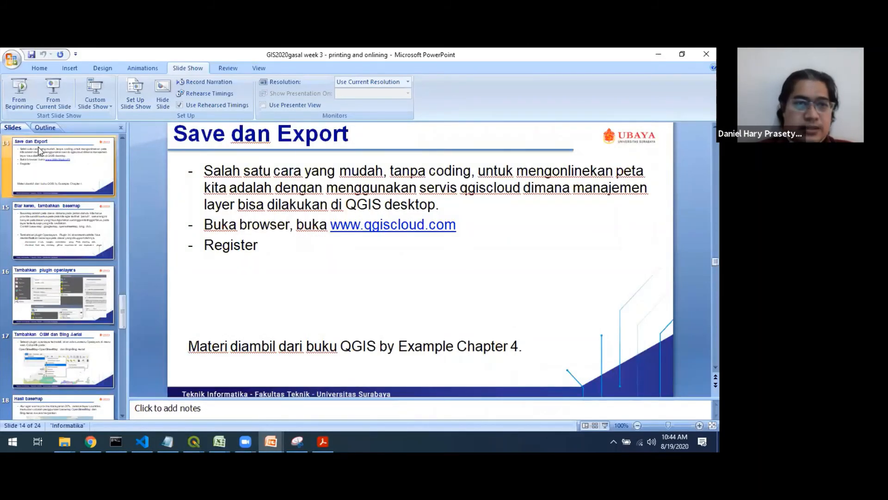
pyautogui.click(55, 95)
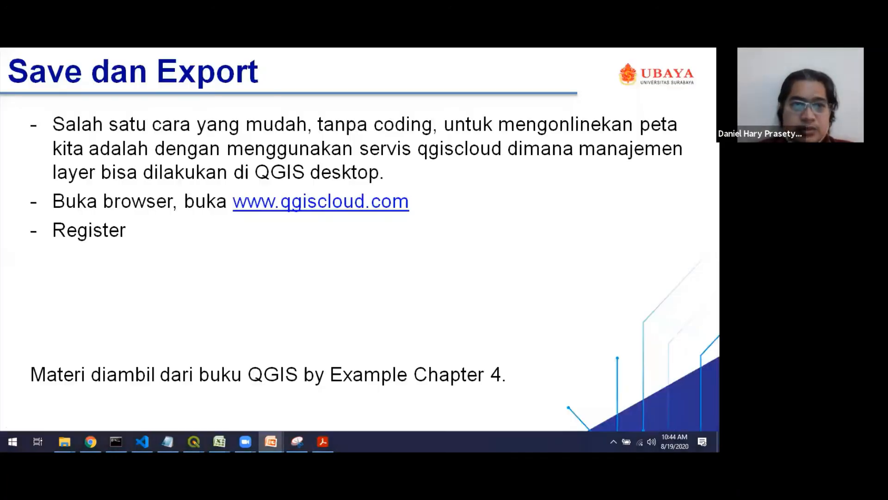
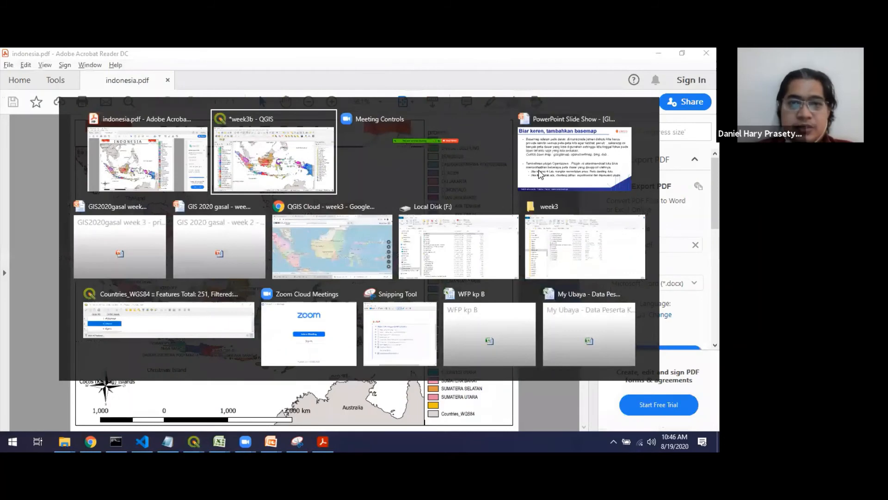
# - Show the basemap slide in the PowerPoint slide show, and switch back to the week3b project in QGIS
pyautogui.click(538, 171)
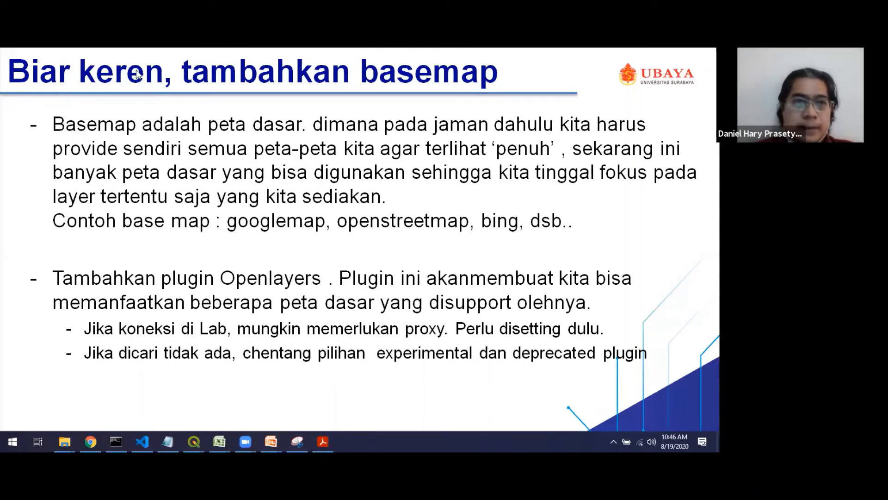
pyautogui.hotkey('alt', 'Tab')
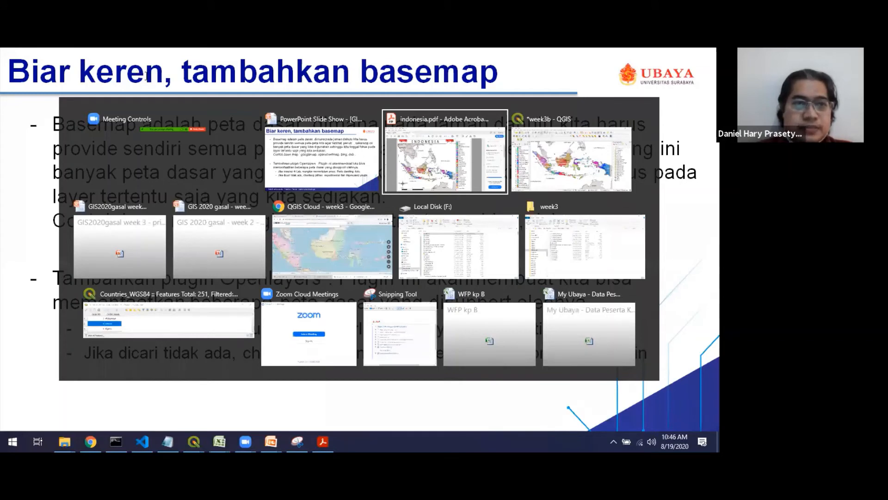
pyautogui.hotkey('alt', 'Tab')
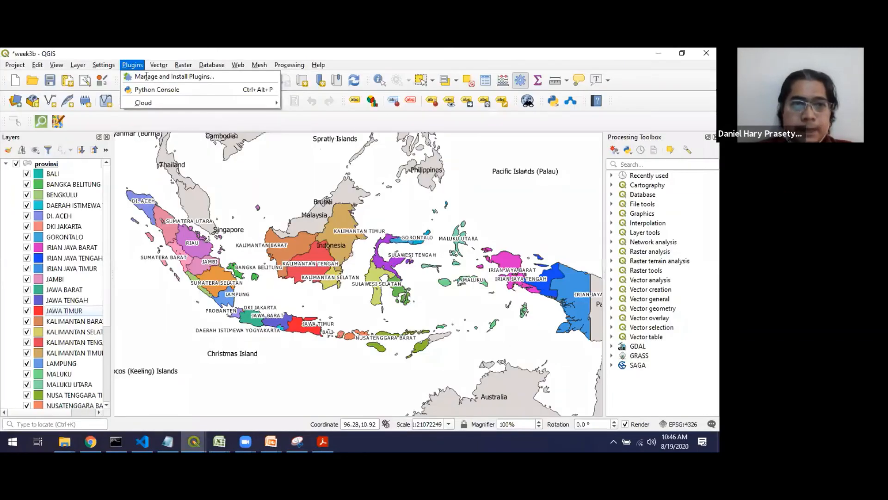
# - Search all plugins for "open", view the OpenLayers Plugin's details, and check the experimental and deprecated plugin settings
pyautogui.click(147, 76)
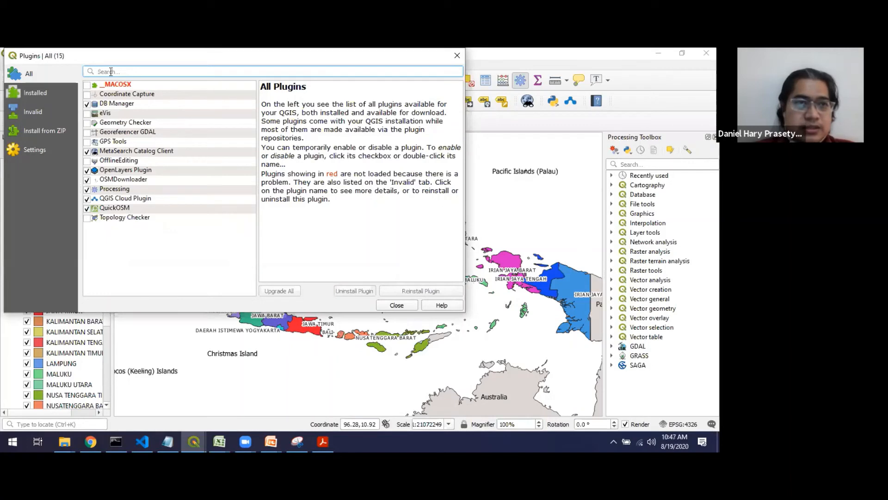
pyautogui.click(46, 92)
pyautogui.click(47, 74)
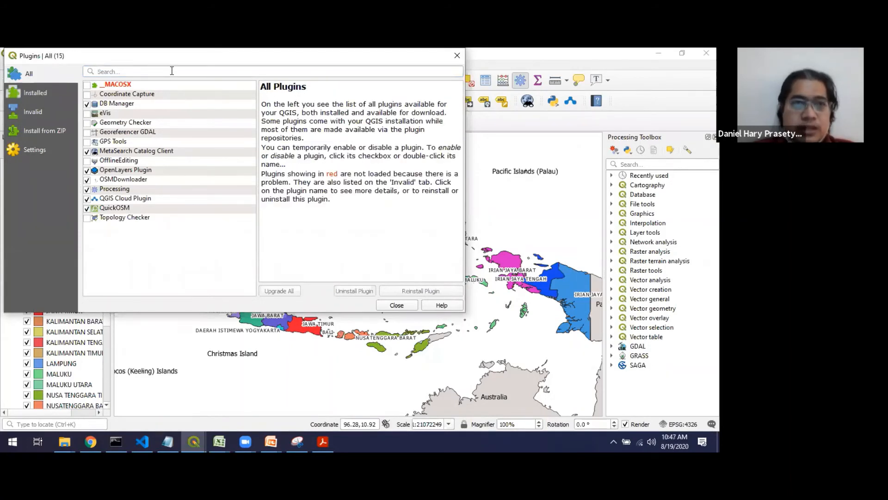
pyautogui.click(167, 74)
pyautogui.write('open')
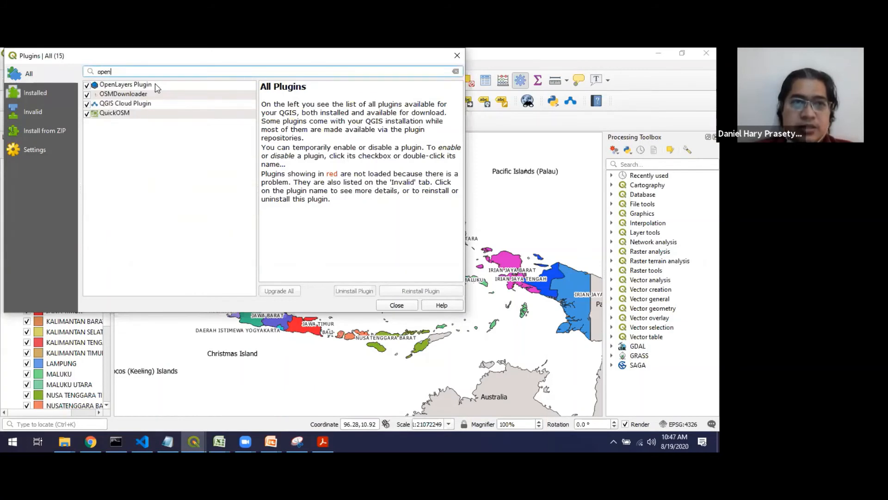
pyautogui.click(154, 84)
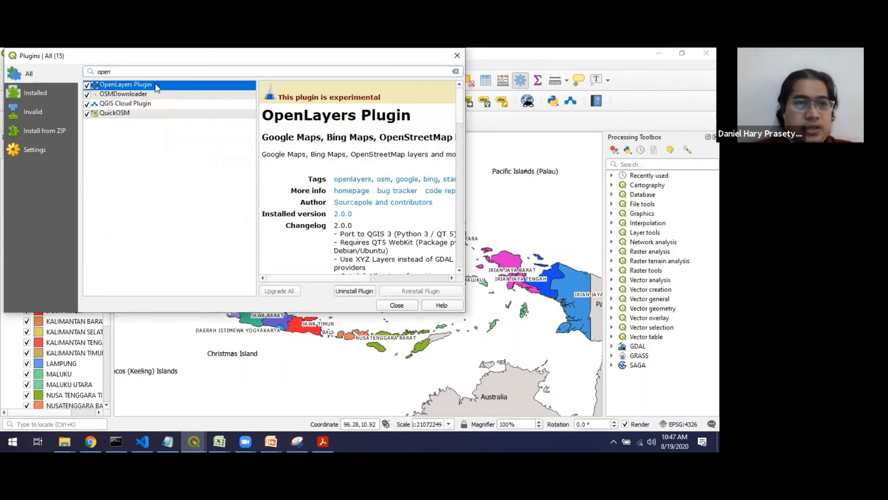
pyautogui.click(21, 149)
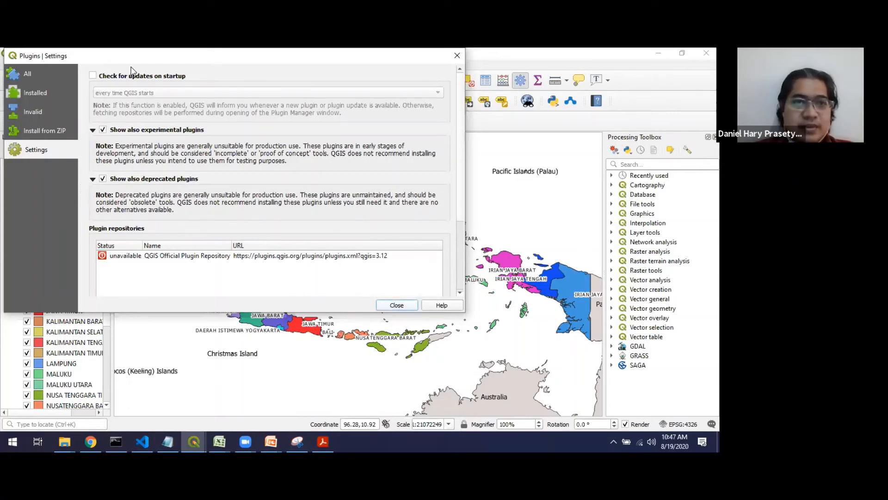
pyautogui.press('Escape')
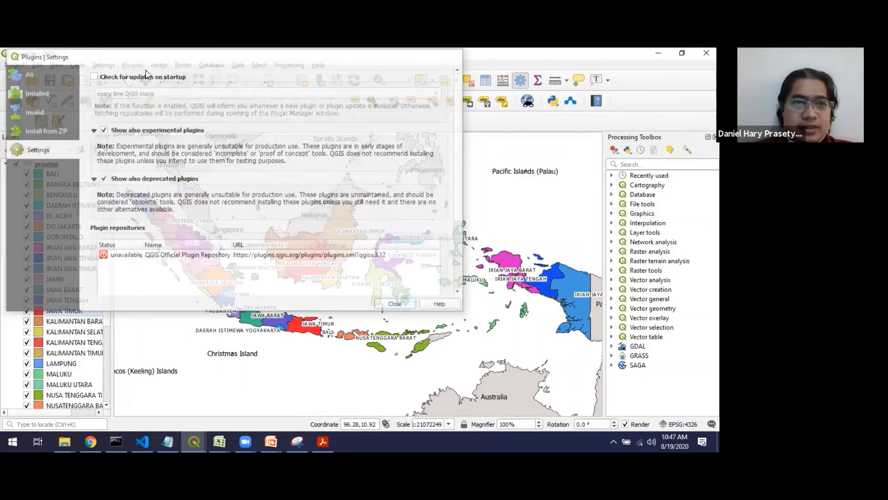
# - Search all plugins for "openlayers", view the OpenLayers Plugin's details, and review the plugin manager settings again
pyautogui.click(155, 77)
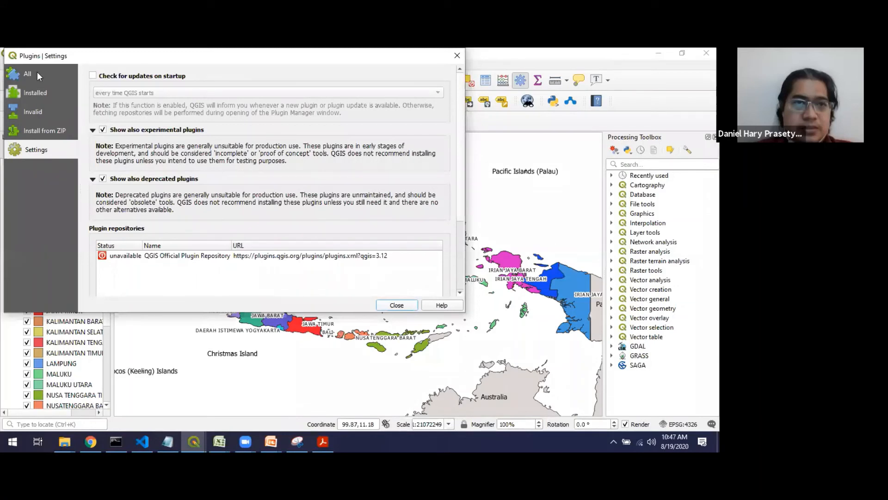
pyautogui.click(37, 72)
pyautogui.write('open')
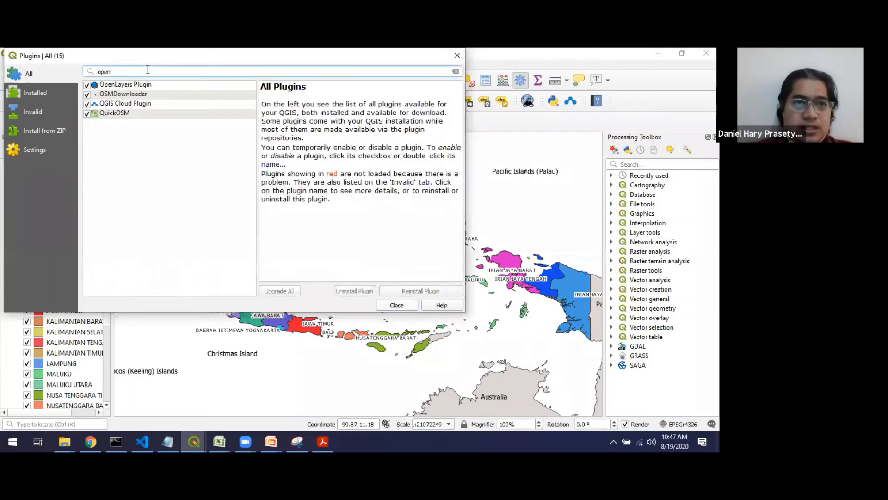
pyautogui.write('layers')
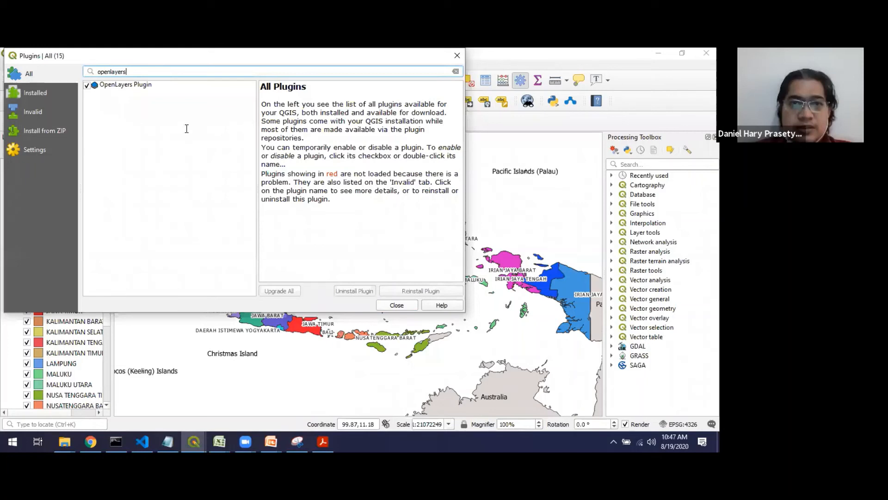
pyautogui.click(135, 85)
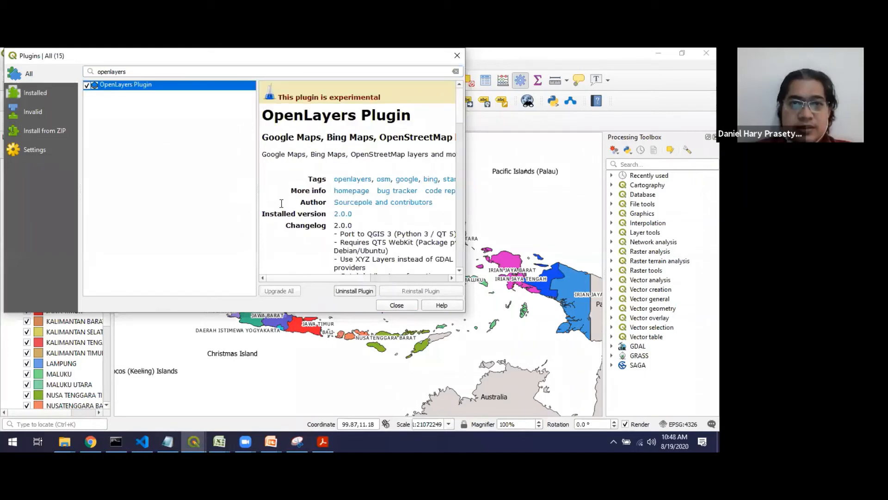
pyautogui.click(34, 150)
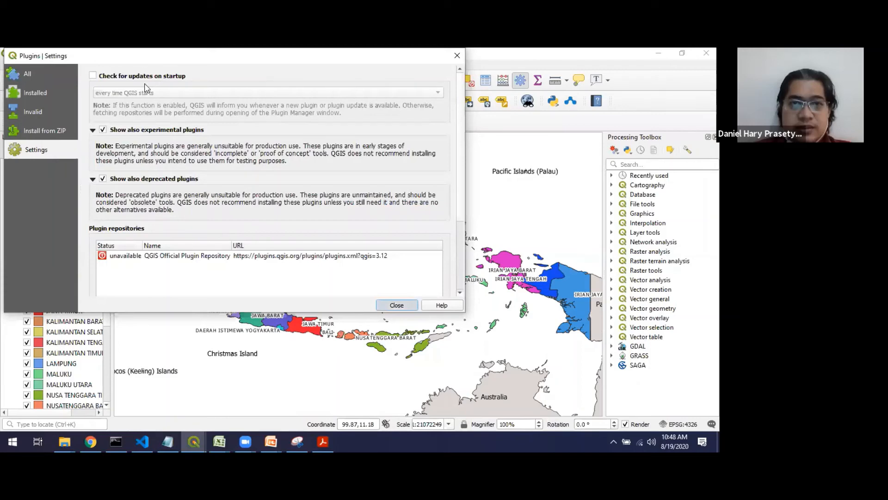
pyautogui.press('Escape')
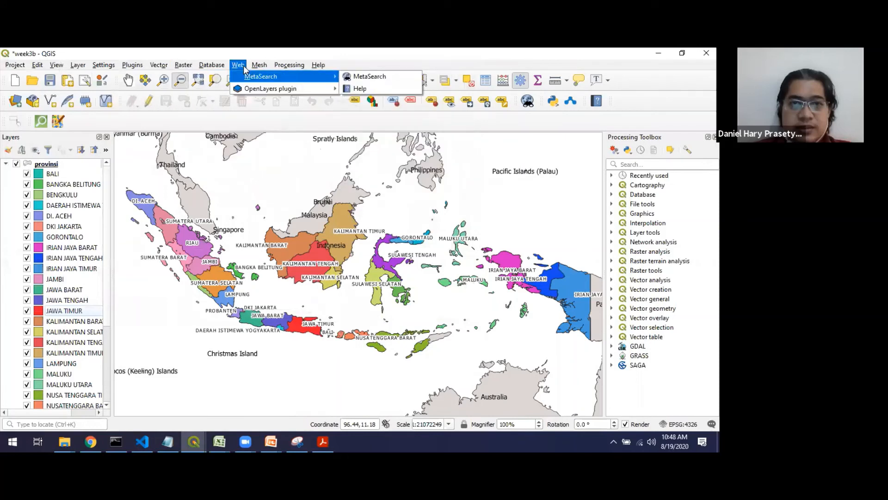
# - Add the OpenStreetMap basemap to the project with the OpenLayers plugin
pyautogui.click(244, 65)
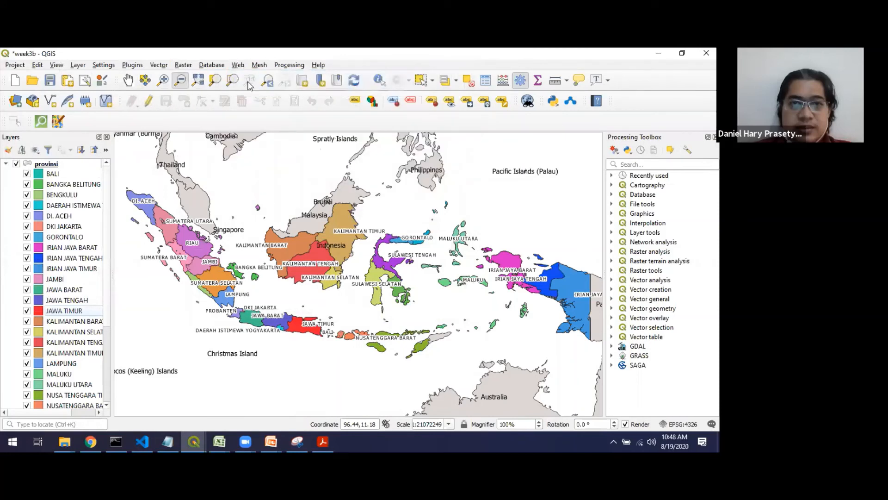
pyautogui.click(240, 66)
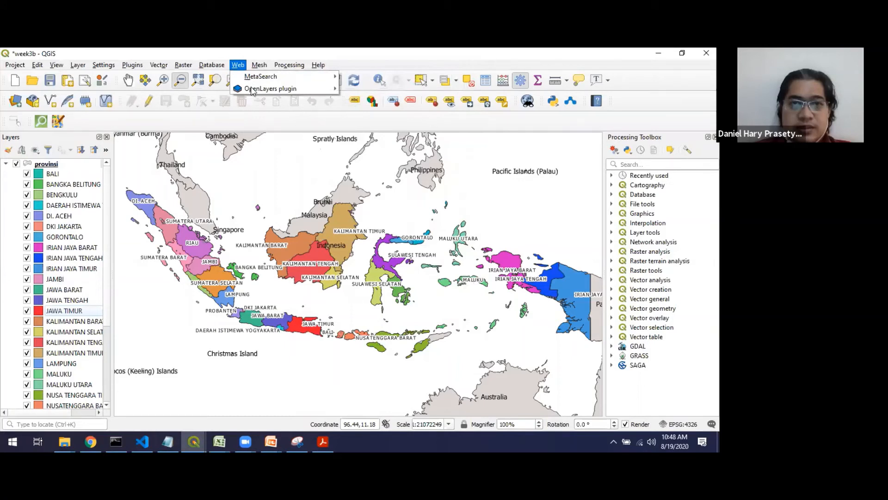
pyautogui.moveTo(397, 126)
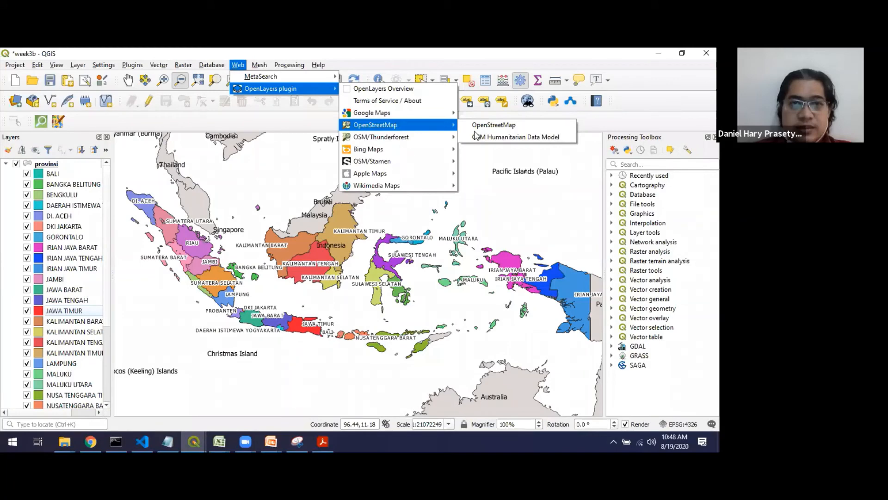
pyautogui.click(494, 126)
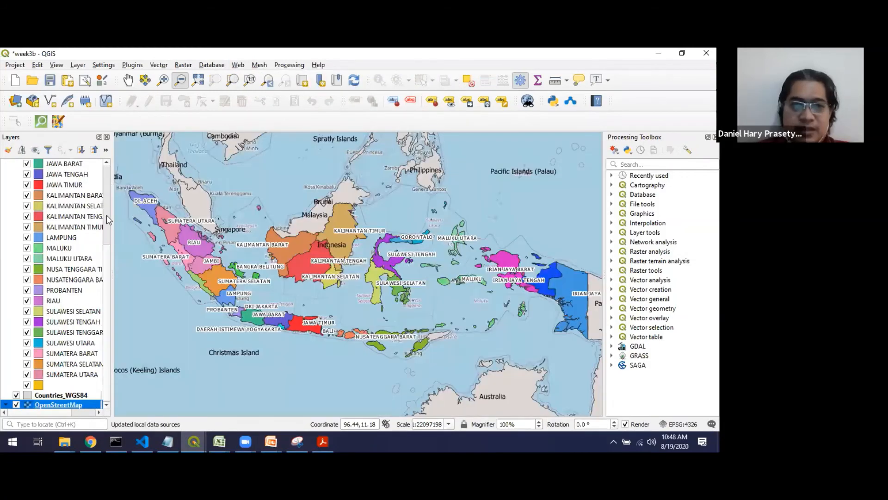
# - Hide the provinsi and Countries_WGS84 layers so that only the OpenStreetMap basemap is displayed
pyautogui.scroll(5, 109, 187)
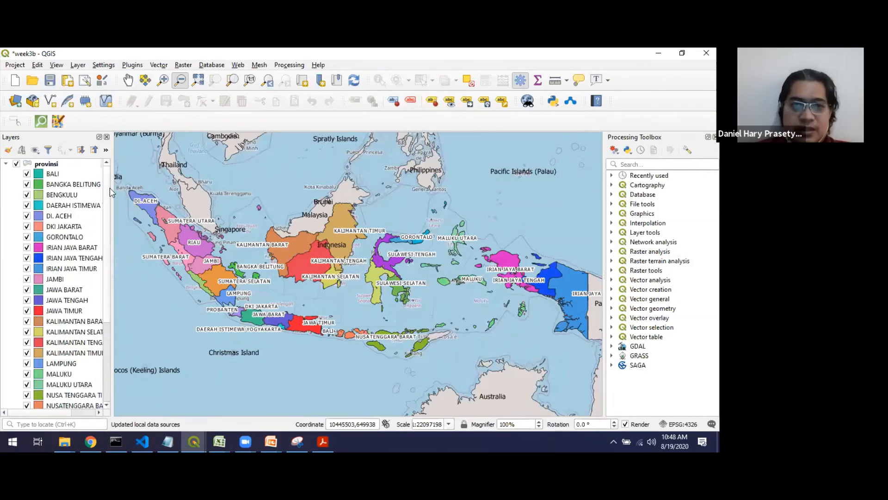
pyautogui.scroll(-4, 20, 169)
pyautogui.scroll(4, 18, 167)
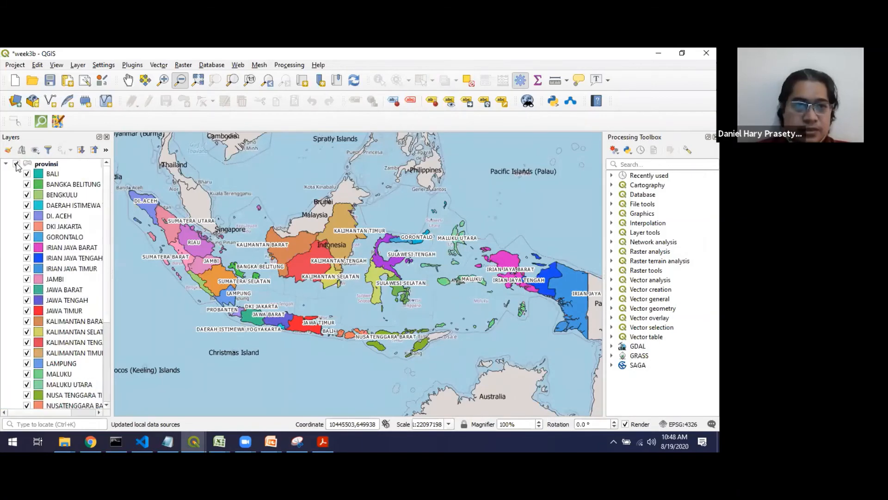
pyautogui.click(16, 164)
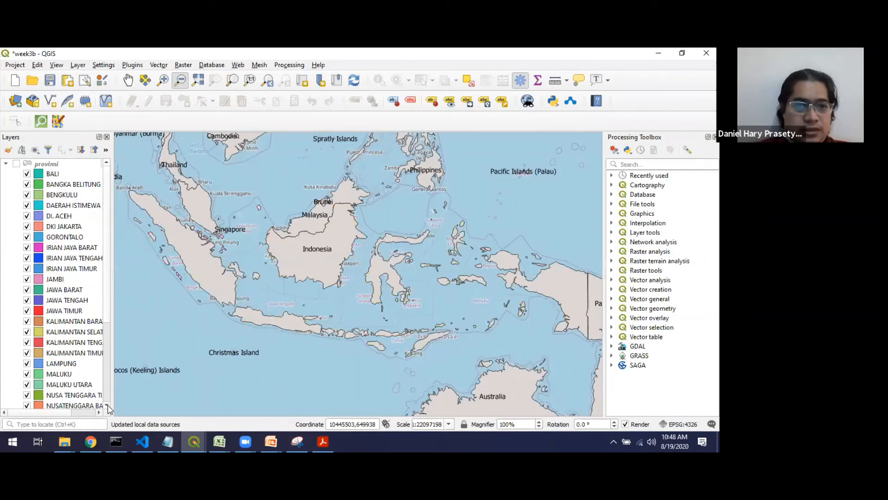
pyautogui.scroll(-3, 107, 407)
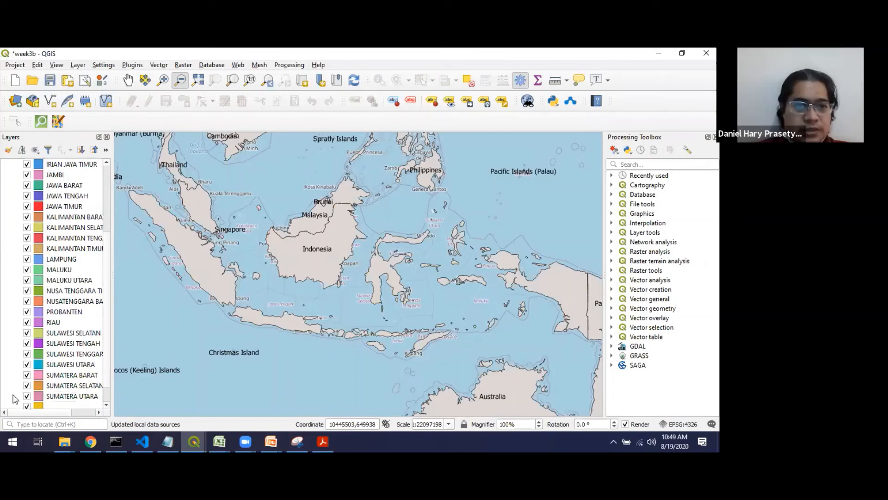
pyautogui.scroll(-1, 15, 399)
pyautogui.click(16, 397)
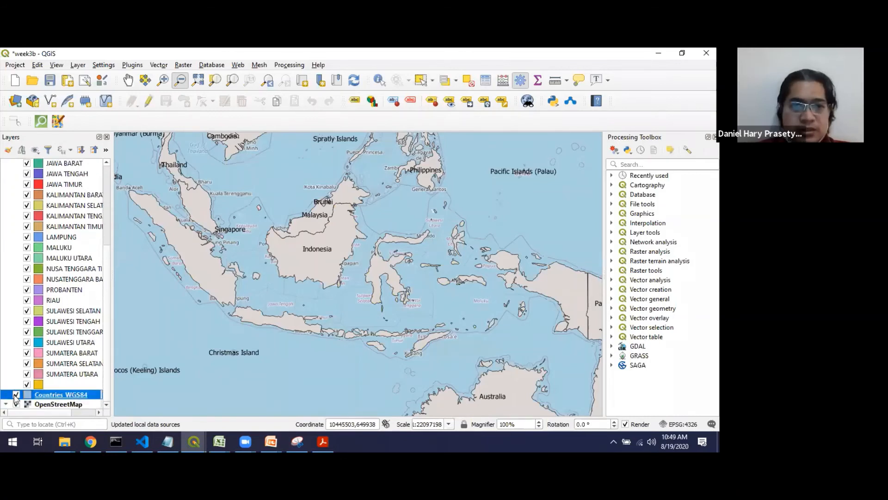
pyautogui.click(16, 394)
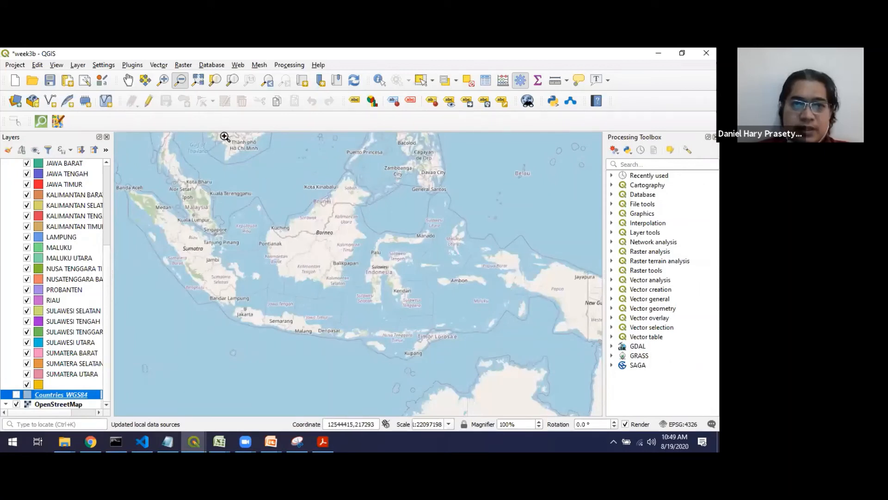
# - Inspect the OpenStreetMap basemap at continental scale and in detail around the city of Surabaya
pyautogui.click(180, 79)
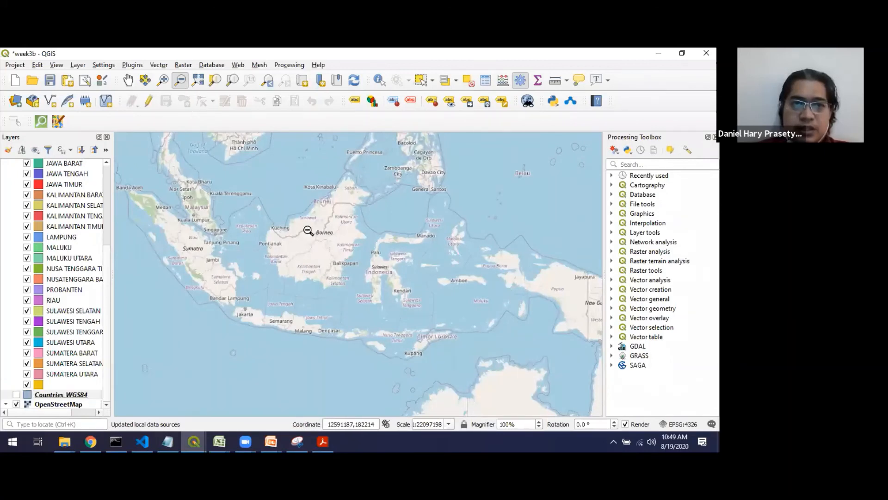
pyautogui.click(308, 231)
pyautogui.click(308, 231)
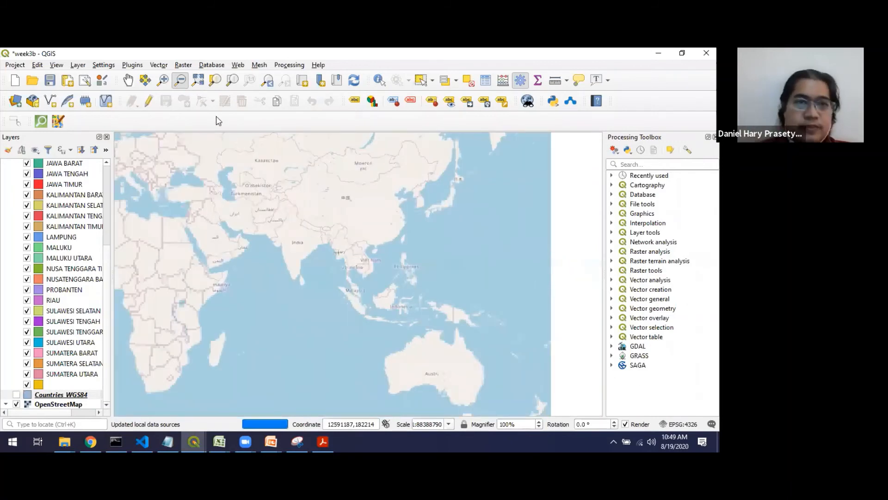
pyautogui.click(163, 81)
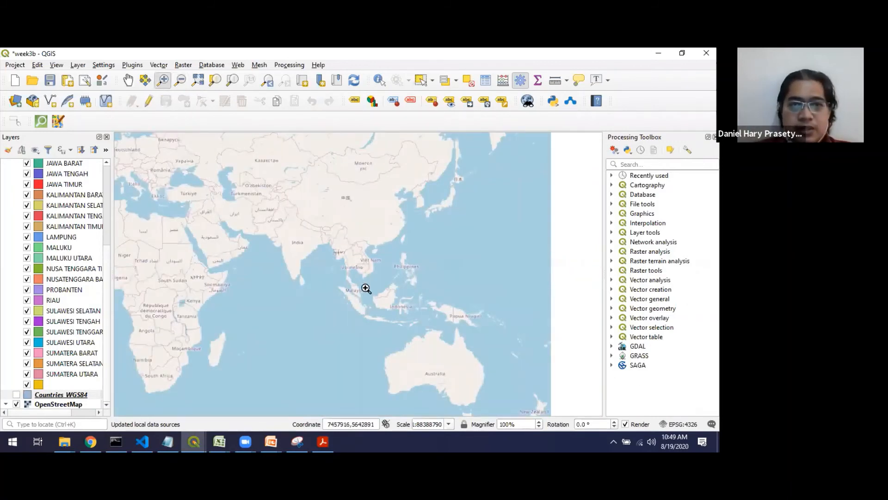
pyautogui.moveTo(374, 311); pyautogui.dragTo(382, 326)
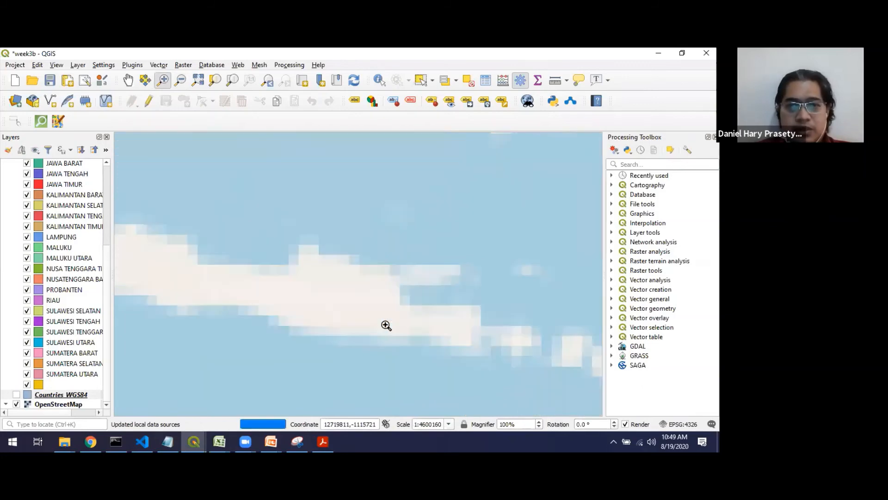
pyautogui.click(377, 282)
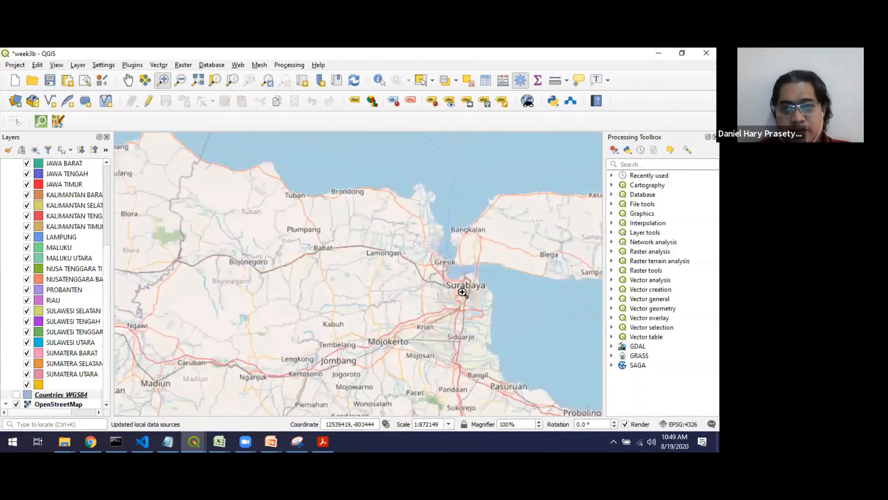
pyautogui.moveTo(442, 273); pyautogui.dragTo(496, 311)
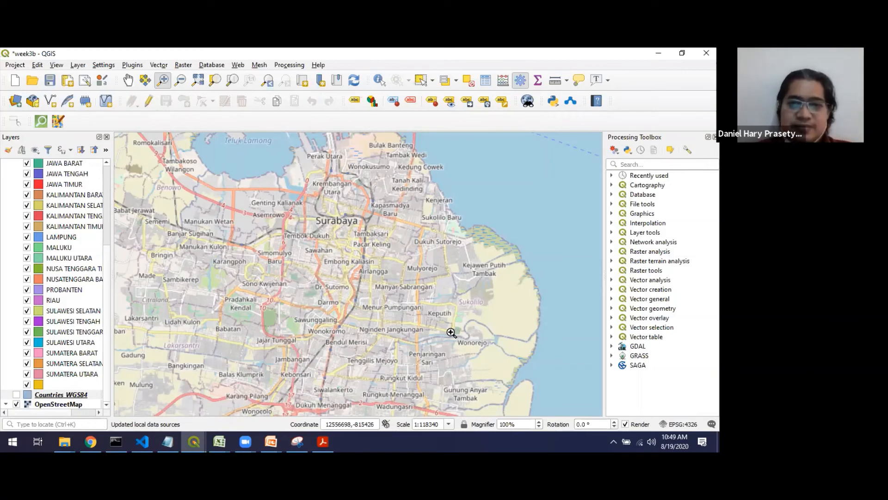
# - Add the Bing Aerial basemap to the project with the OpenLayers plugin and dismiss the plugin's warning
pyautogui.click(109, 164)
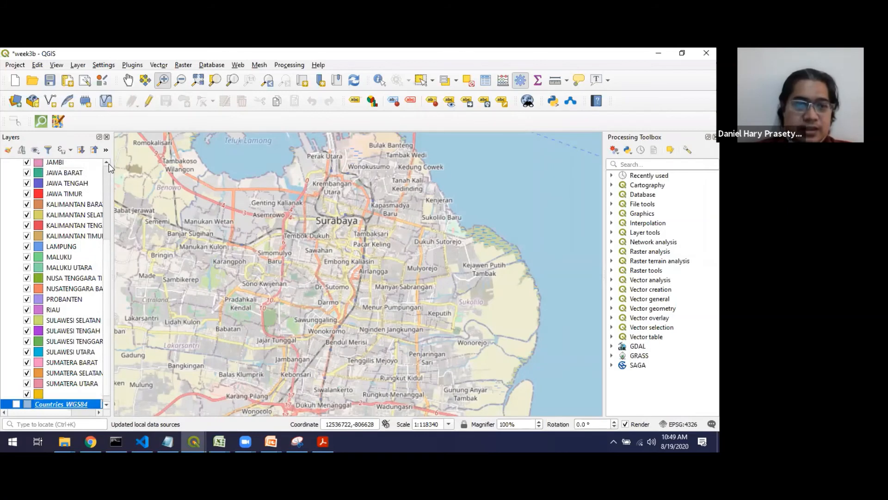
pyautogui.click(109, 164)
pyautogui.click(108, 163)
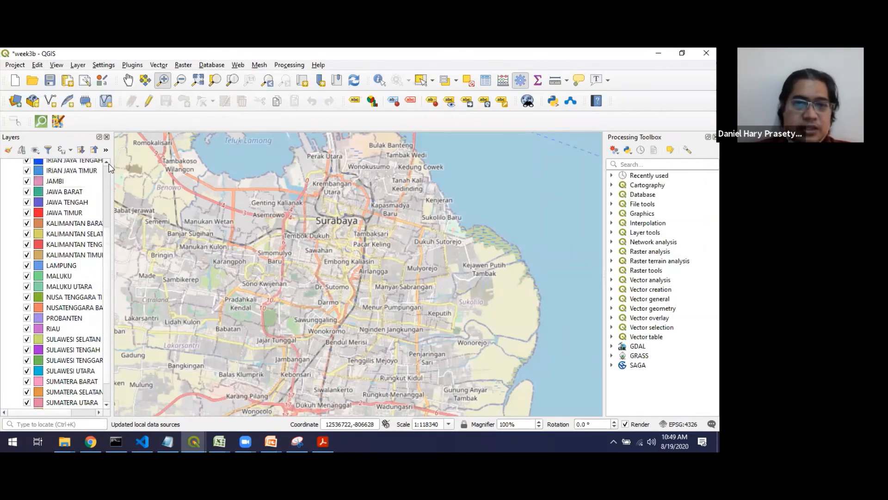
pyautogui.click(238, 65)
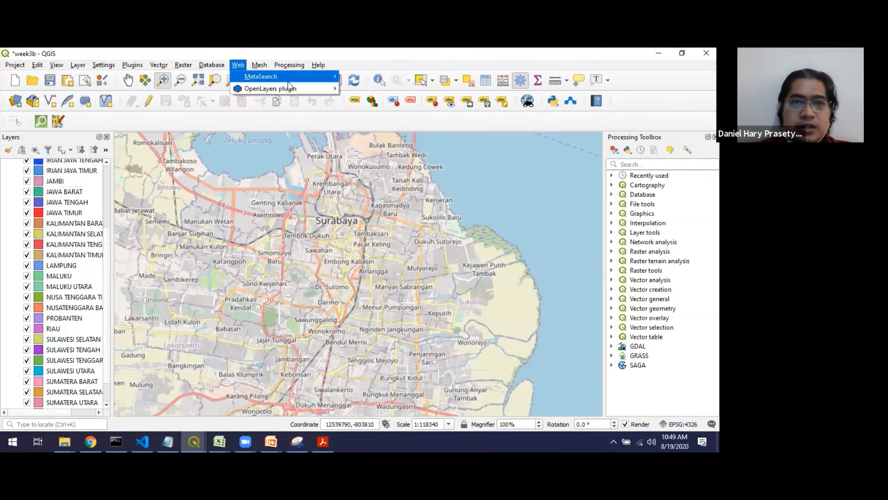
pyautogui.moveTo(309, 91)
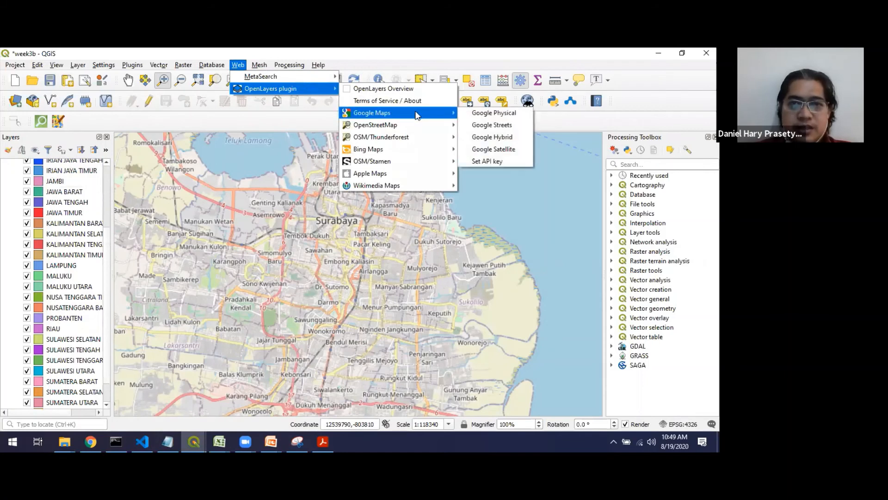
pyautogui.moveTo(418, 157)
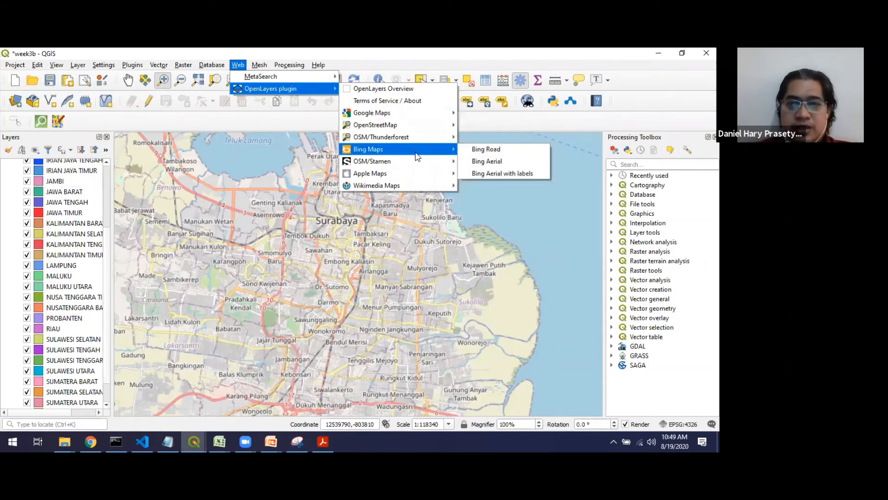
pyautogui.click(496, 165)
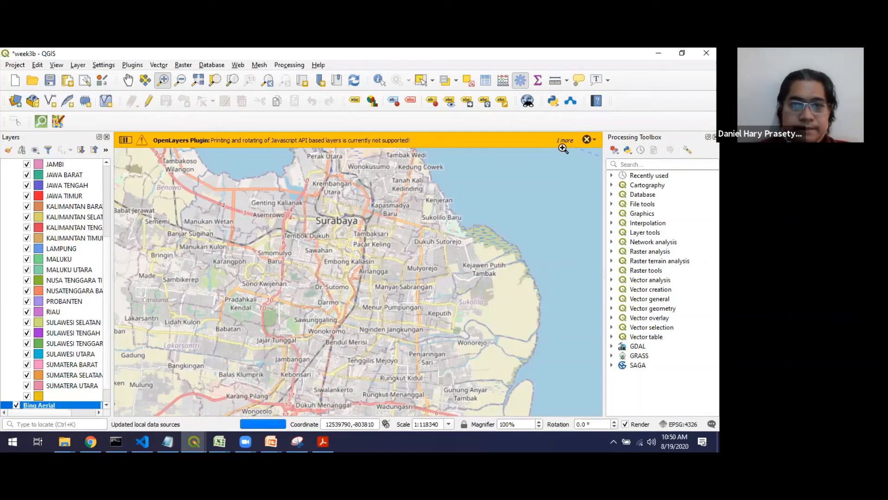
pyautogui.click(587, 139)
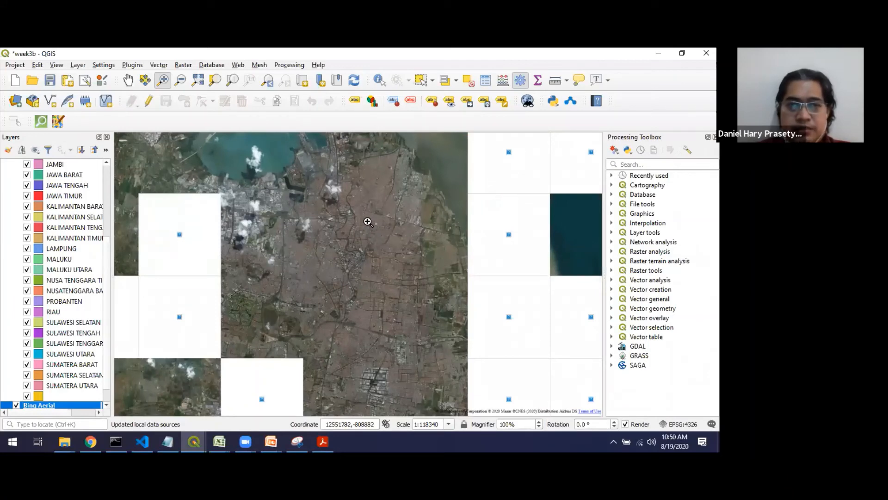
# - Hide the Bing Aerial layer so that the OpenStreetMap basemap is displayed for a close-up area of Surabaya
pyautogui.moveTo(367, 222); pyautogui.dragTo(420, 257)
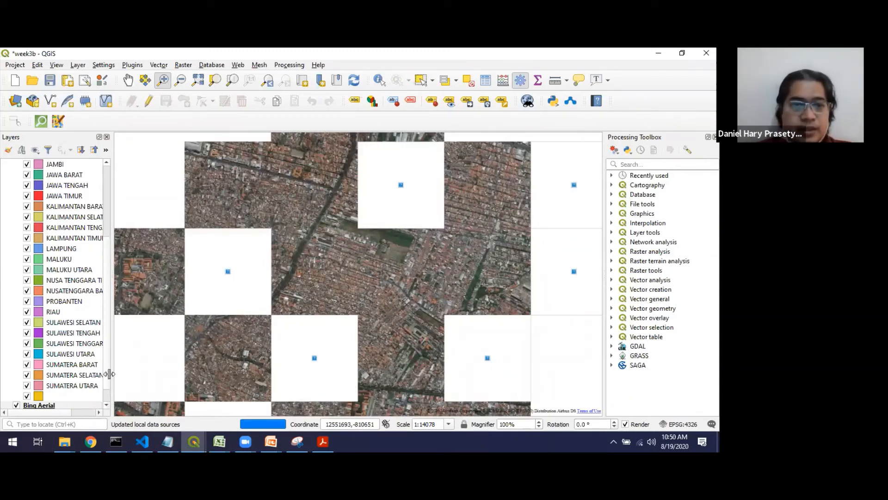
pyautogui.click(107, 404)
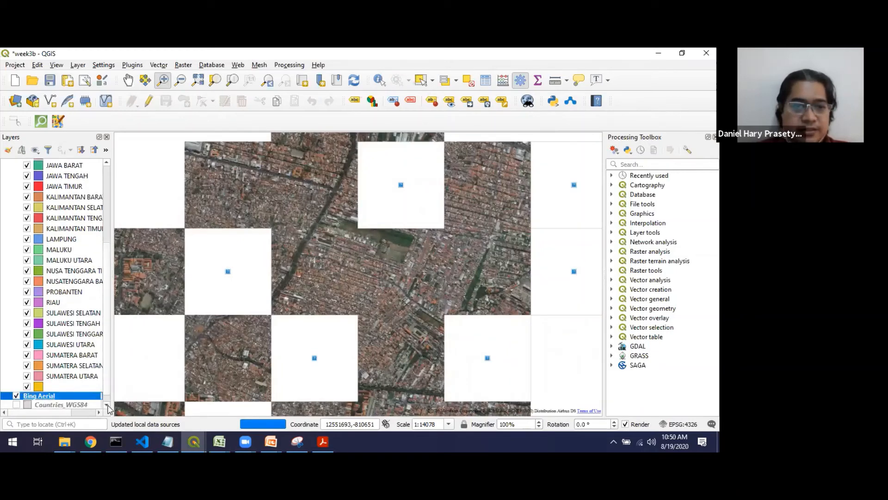
pyautogui.click(107, 405)
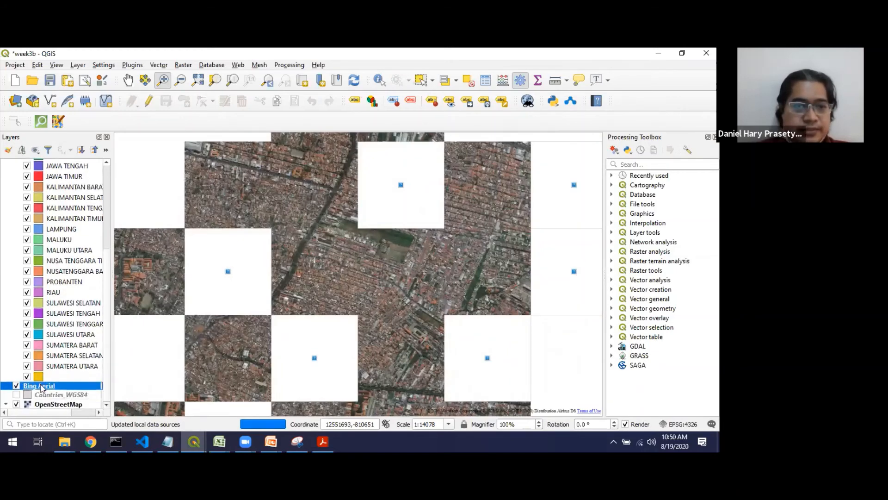
pyautogui.click(17, 386)
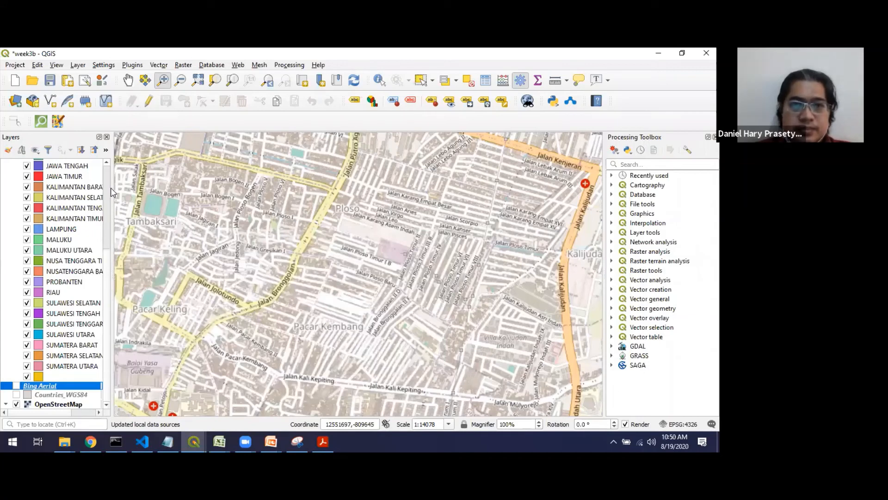
# - Switch to the PowerPoint slide show and advance to the "Tambahkan plugin openlayers" slide
pyautogui.hotkey('alt', 'Tab')
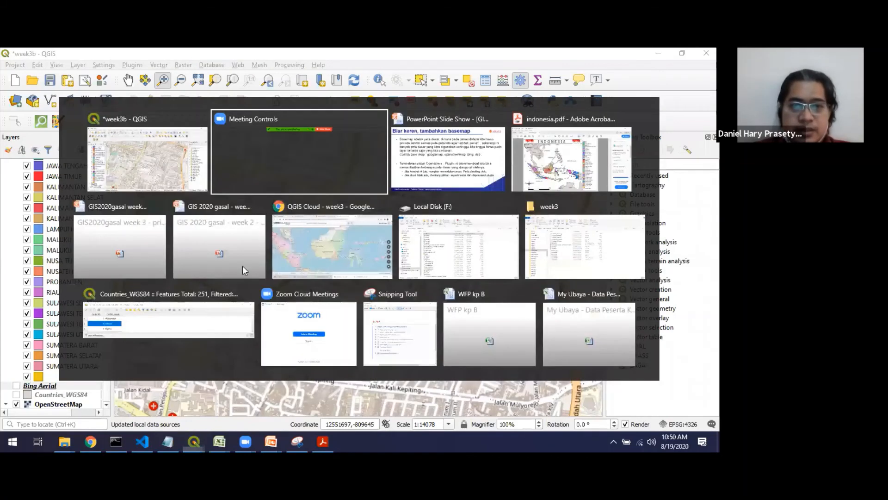
pyautogui.press('Tab')
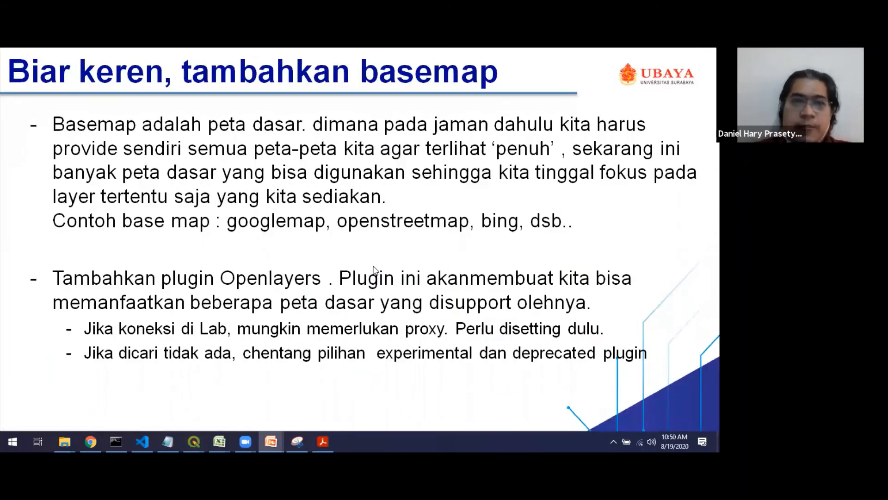
pyautogui.press('Right')
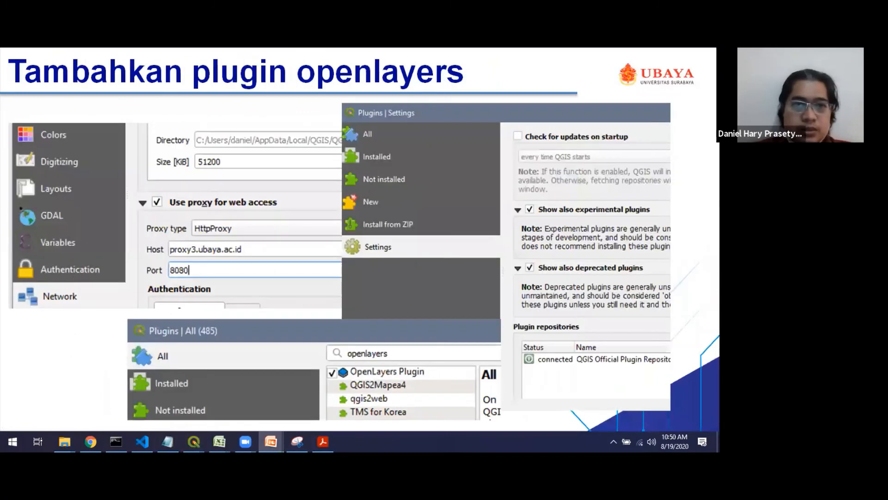
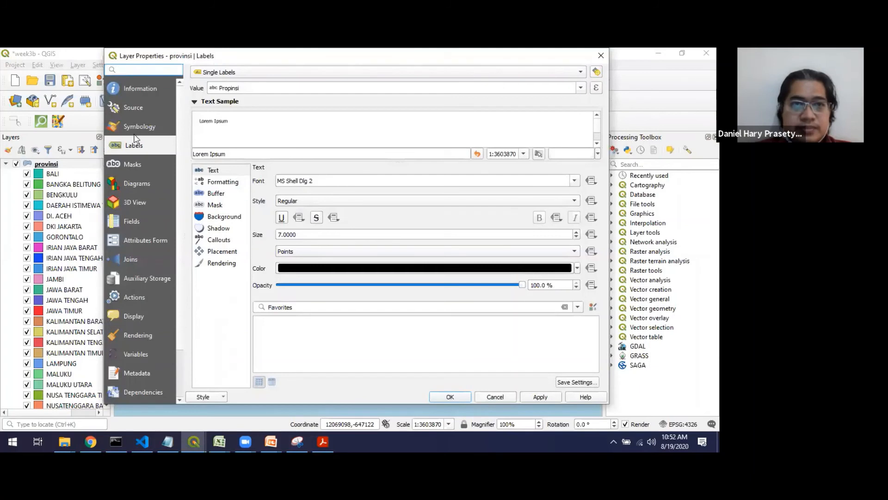
# - Set the symbol opacity of all categories in the provinsi layer to 20% and apply the symbology
pyautogui.click(126, 124)
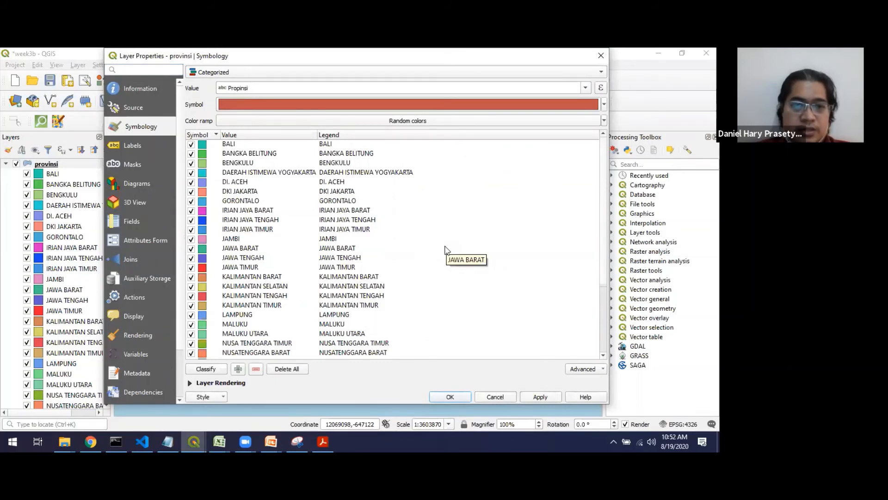
pyautogui.click(230, 146)
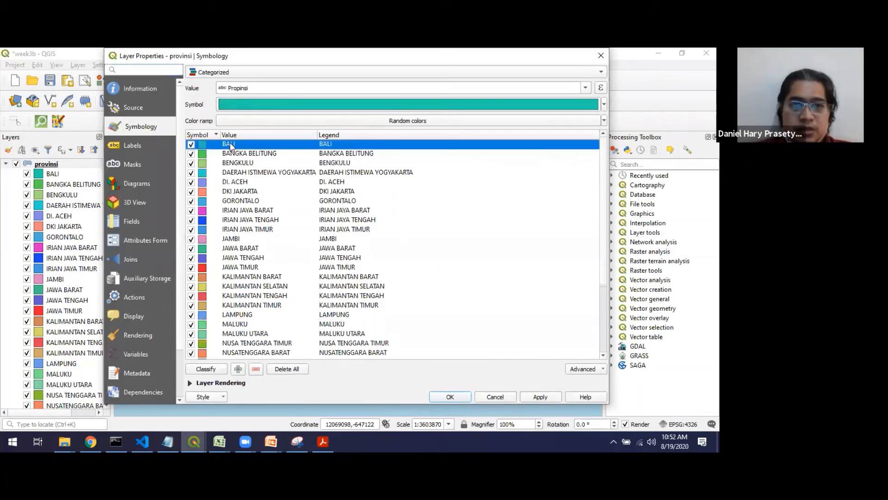
pyautogui.hotkey('ctrl', 'a')
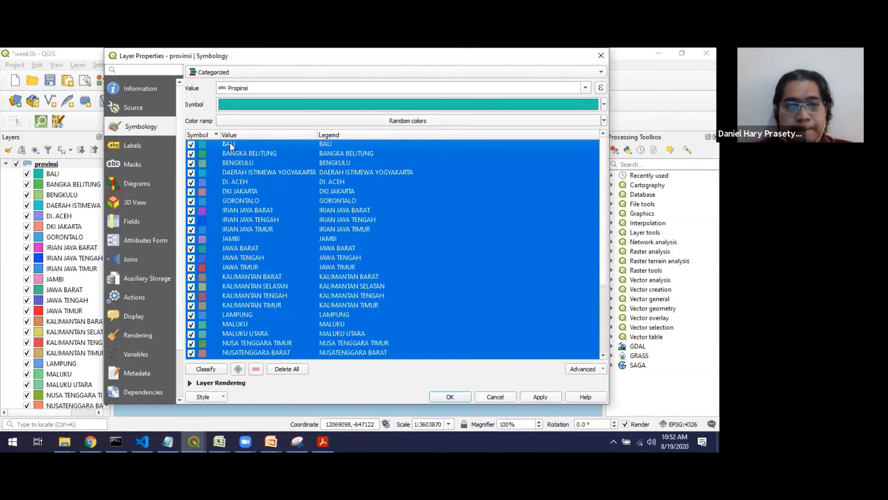
pyautogui.rightClick(230, 142)
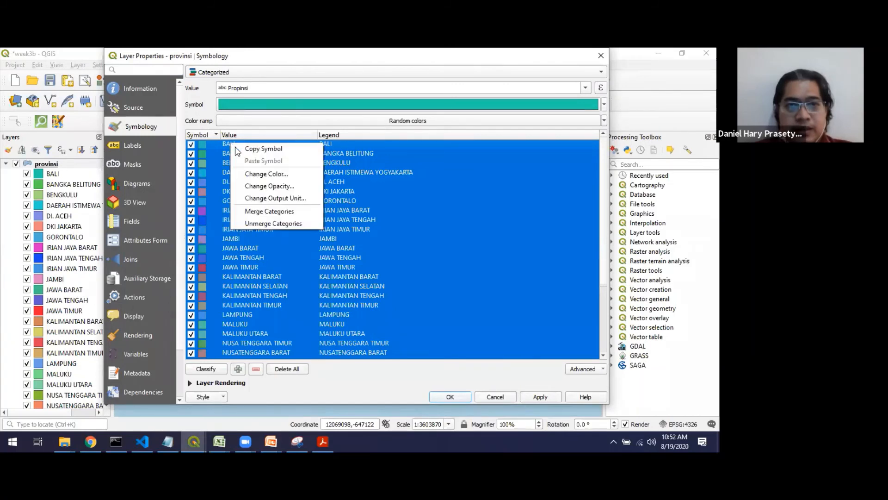
pyautogui.click(269, 186)
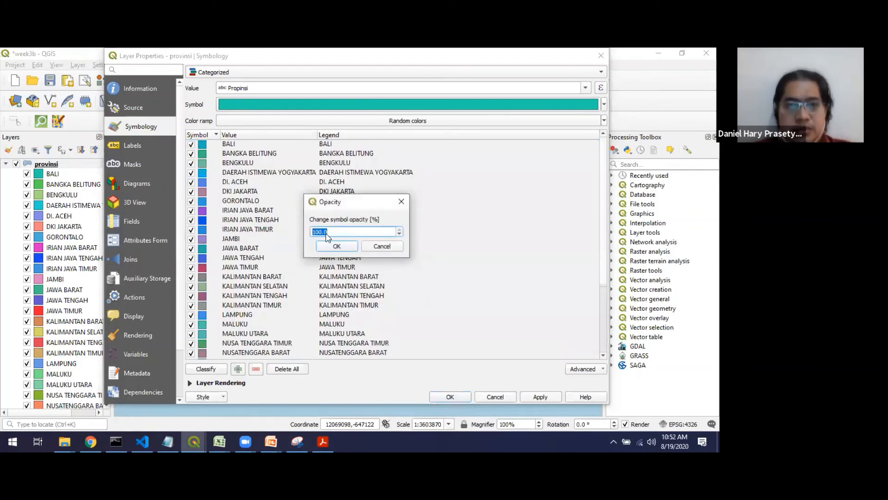
pyautogui.write('50')
pyautogui.click(337, 246)
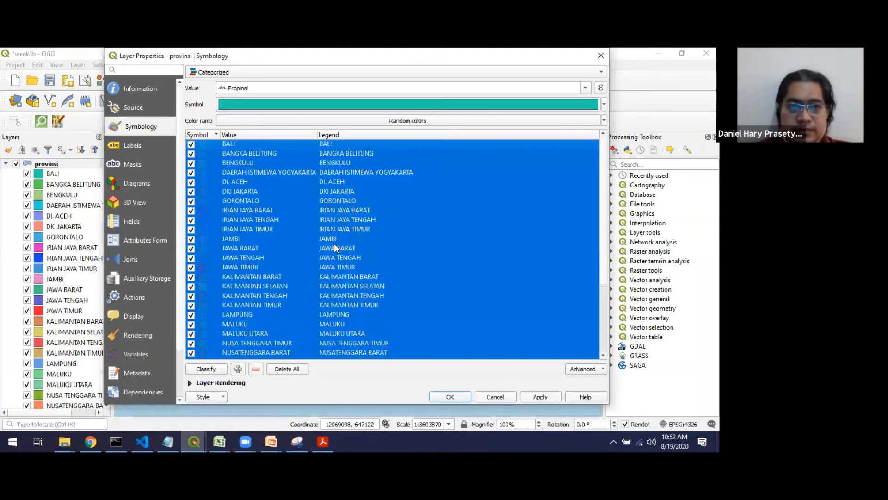
pyautogui.click(449, 396)
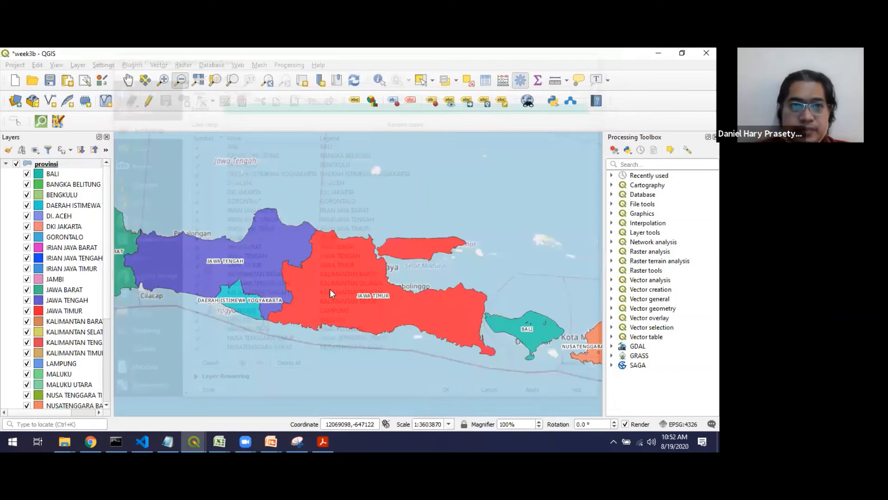
# - Inspect the transparent provinces over eastern Java up close, and check the opacity of all province symbols, keeping it at 20%
pyautogui.click(165, 81)
pyautogui.moveTo(307, 200); pyautogui.dragTo(350, 259)
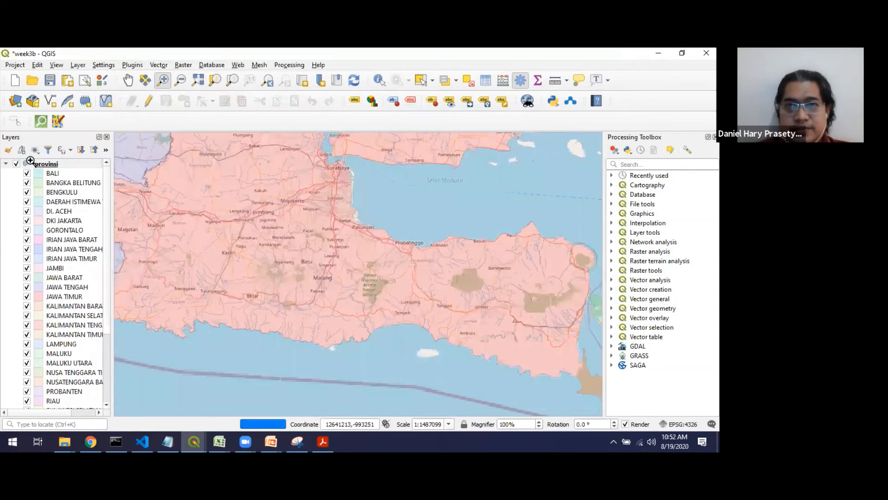
pyautogui.click(294, 234)
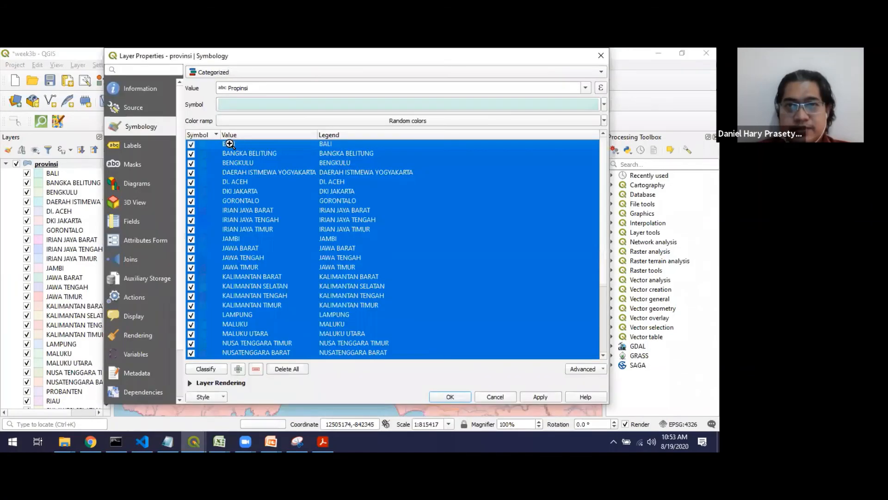
pyautogui.rightClick(231, 145)
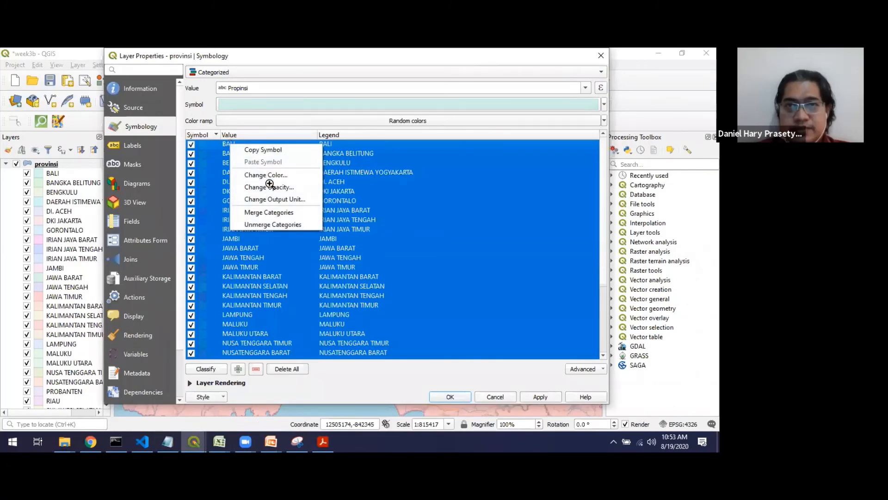
pyautogui.click(278, 187)
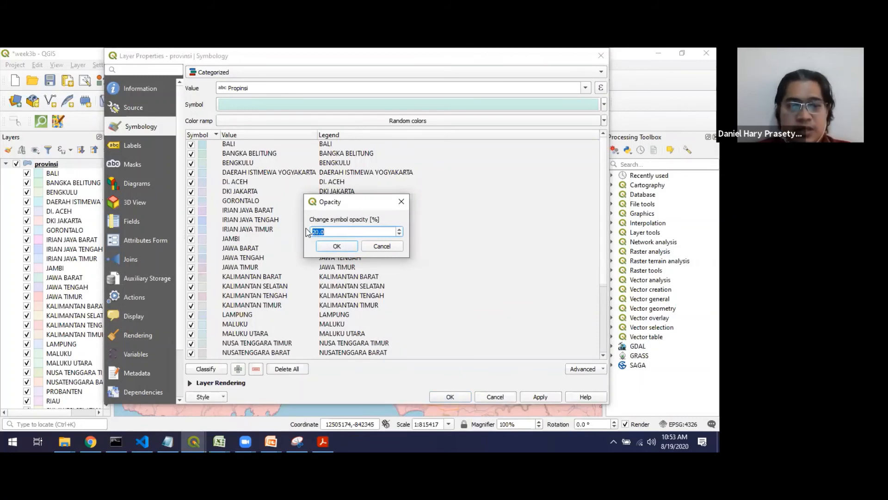
pyautogui.press('Home')
pyautogui.hotkey('shift', 'Right')
pyautogui.press('Right')
pyautogui.press('Right')
pyautogui.press('Right')
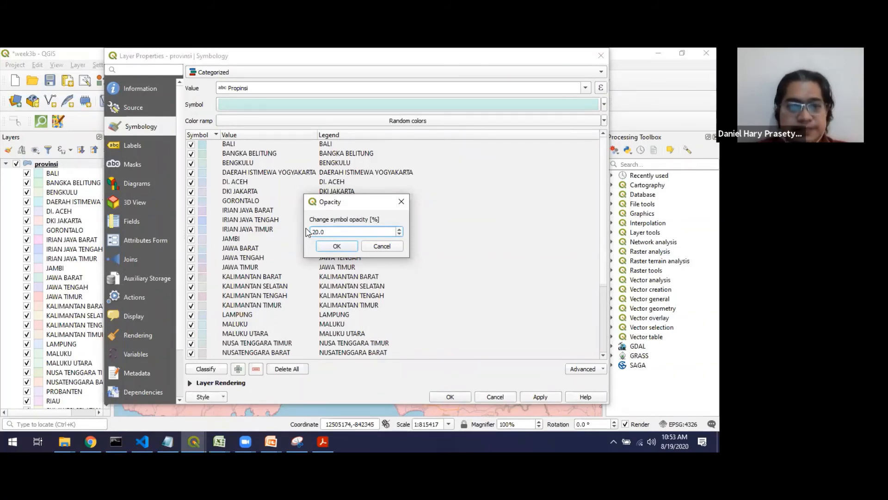
pyautogui.click(325, 246)
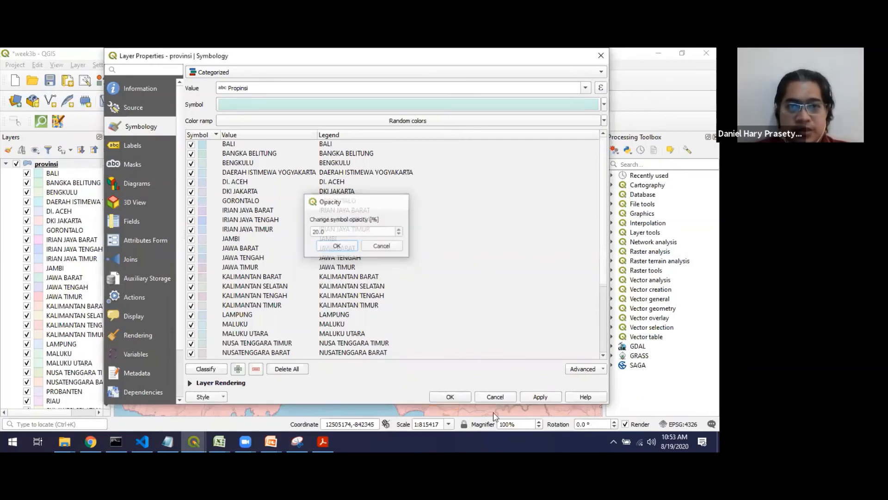
pyautogui.click(462, 396)
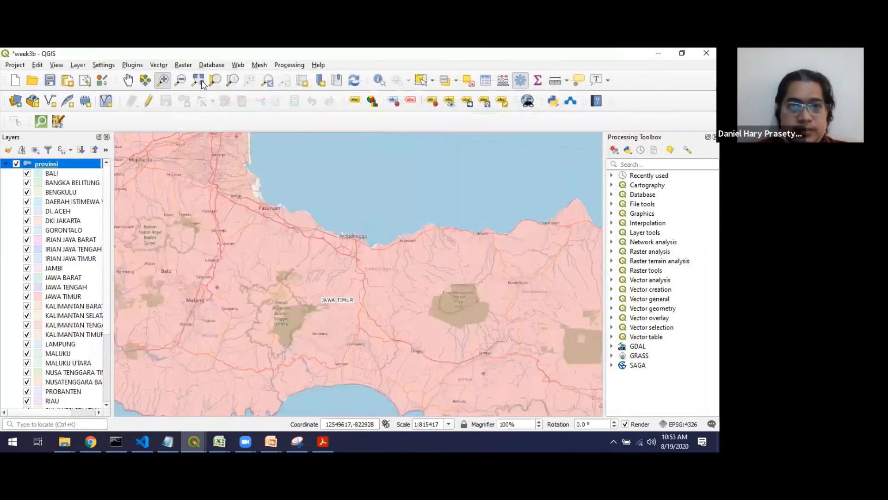
# - Fit the map view to the extent of the provinsi layer
pyautogui.click(202, 82)
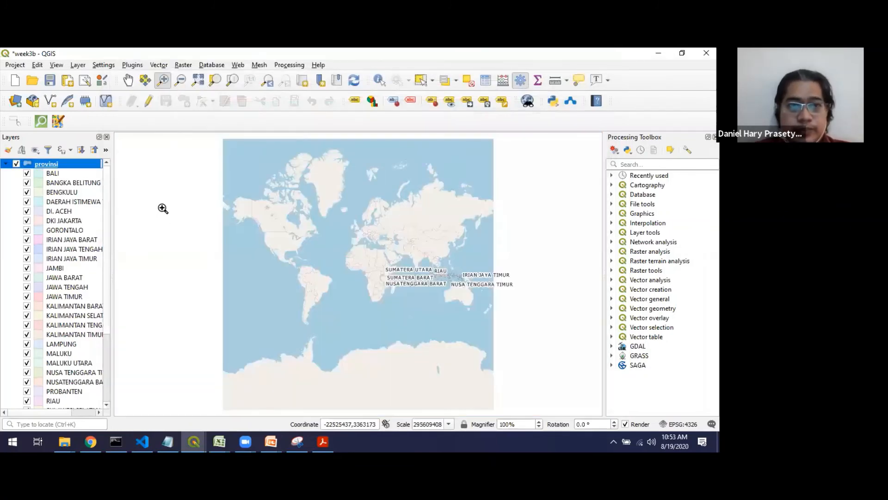
pyautogui.rightClick(70, 164)
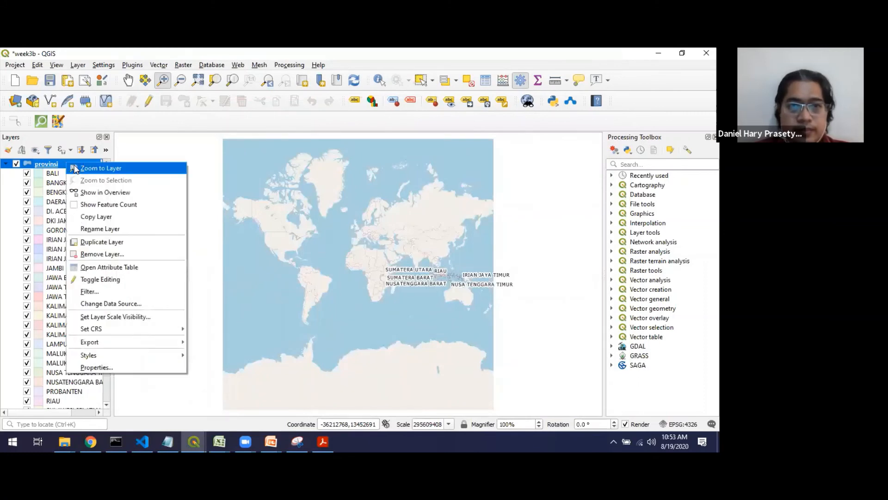
pyautogui.click(75, 168)
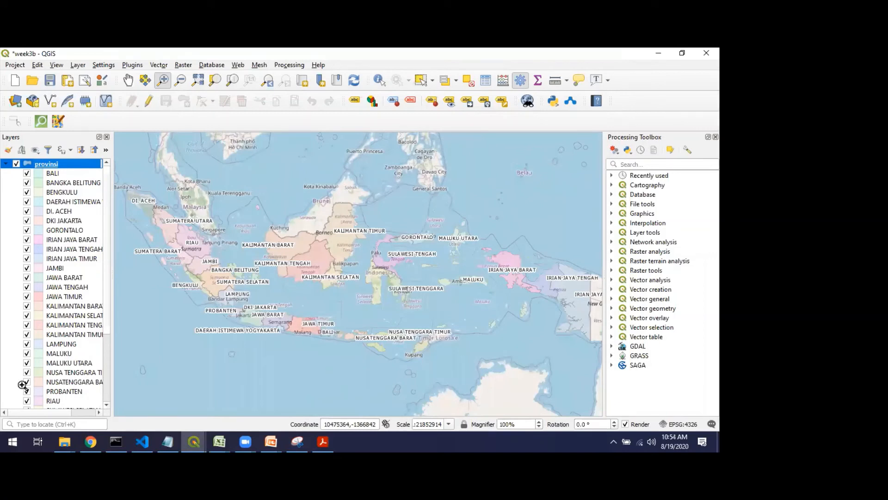
# - Try displaying the Bing Aerial basemap beneath the provinces, check the Wi-Fi connection, and hide the basemap again
pyautogui.scroll(-4, 22, 385)
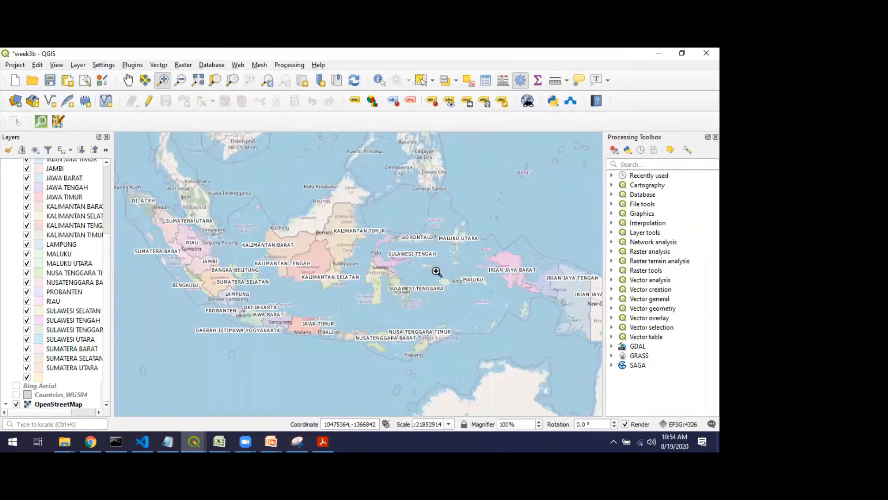
pyautogui.click(16, 385)
pyautogui.click(640, 442)
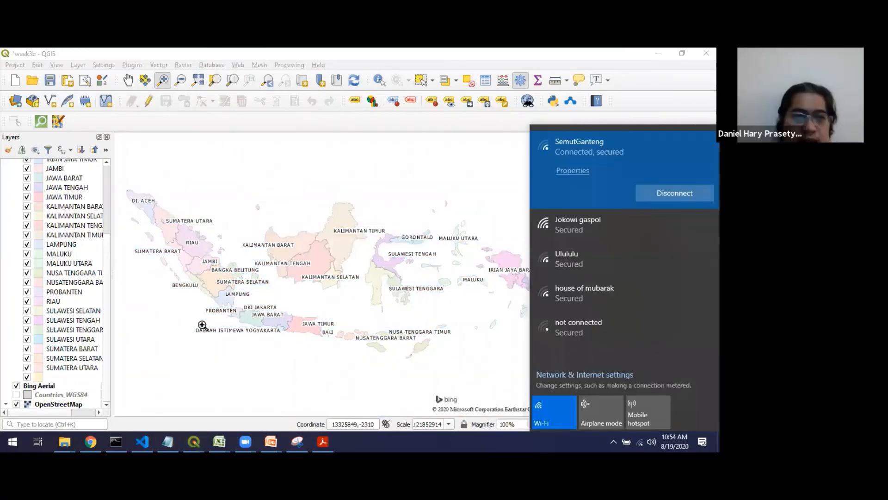
pyautogui.click(330, 191)
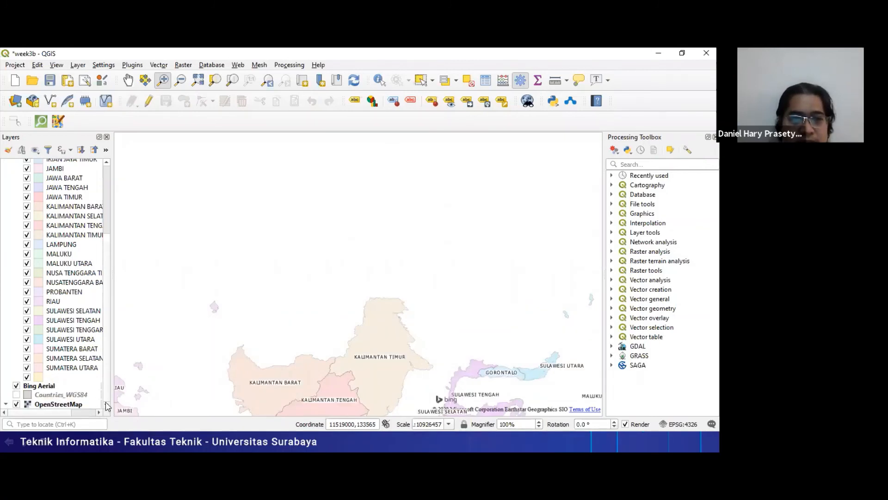
pyautogui.click(17, 386)
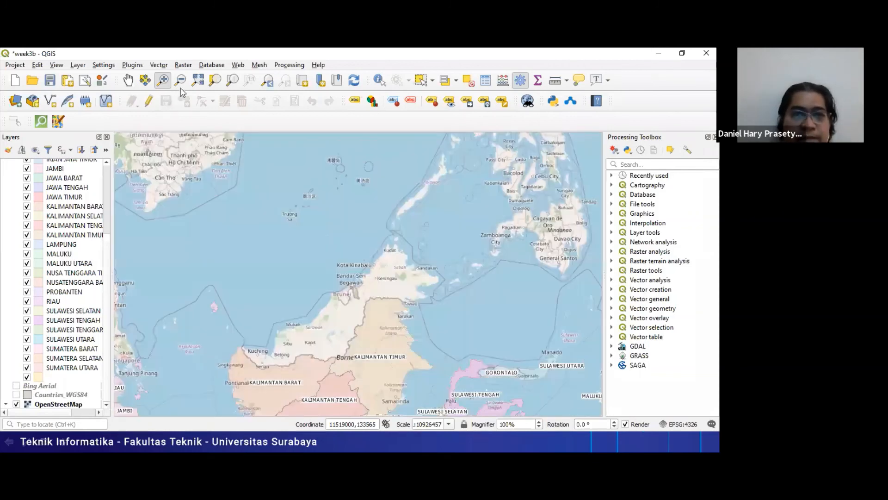
# - Return the map view to the whole provinsi layer over the OpenStreetMap basemap
pyautogui.click(203, 83)
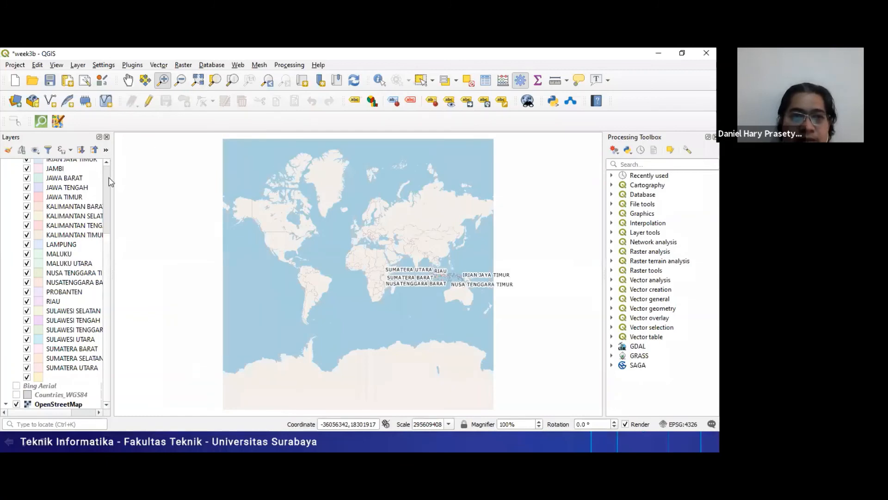
pyautogui.scroll(4, 110, 181)
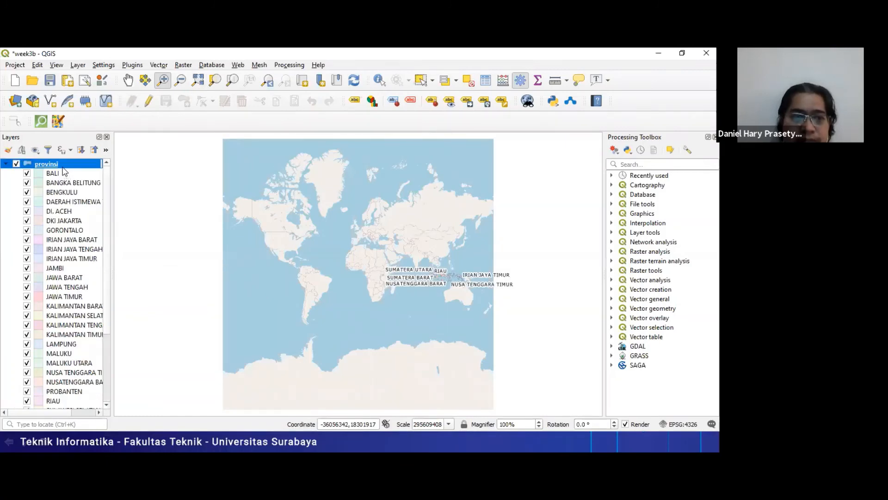
pyautogui.rightClick(77, 175)
pyautogui.click(76, 174)
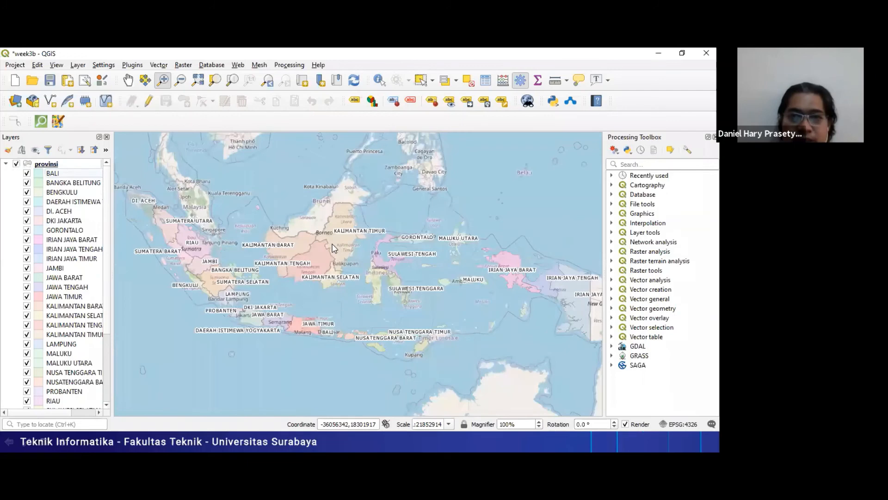
# - Switch to the PowerPoint slide show, advance to the "QGIS Cloud Plugin" slide, and return to the QGIS project
pyautogui.hotkey('alt', 'Tab')
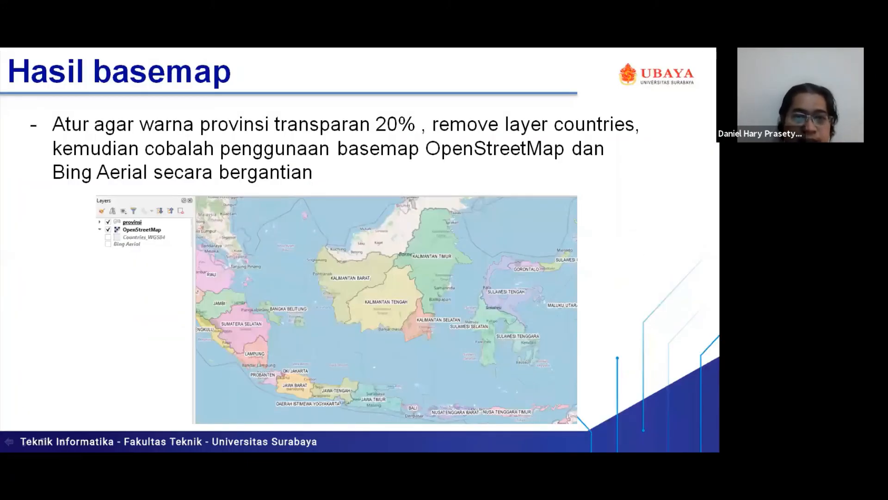
pyautogui.press('Right')
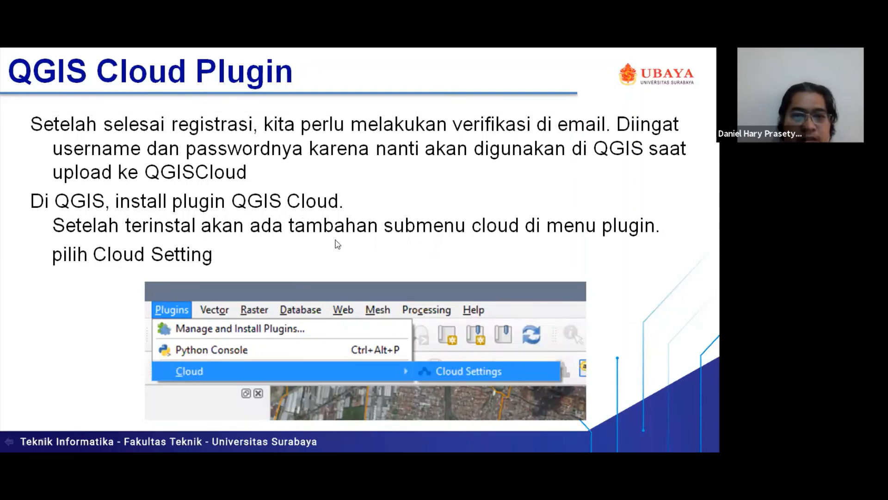
pyautogui.hotkey('alt', 'Tab')
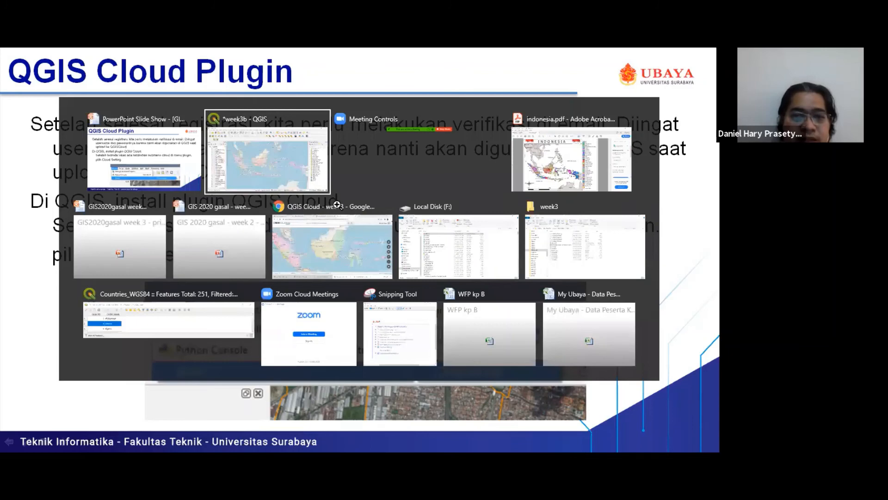
pyautogui.hotkey('alt', 'Tab')
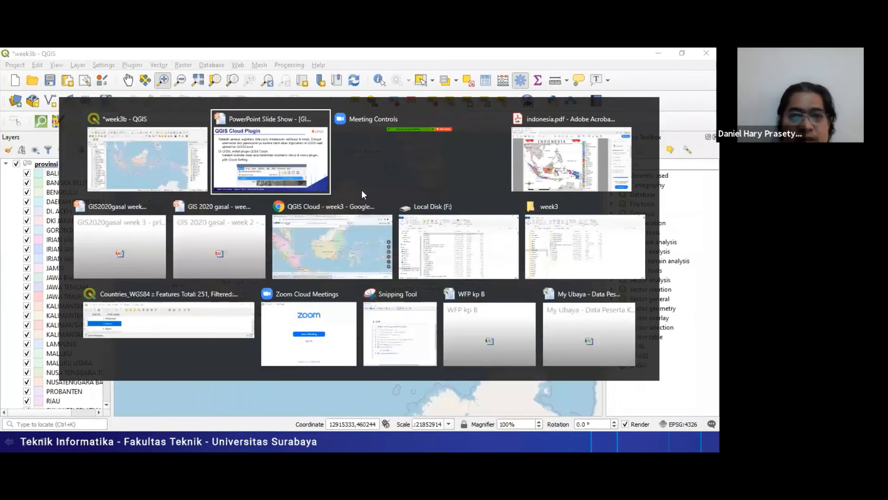
pyautogui.hotkey('alt', 'Tab')
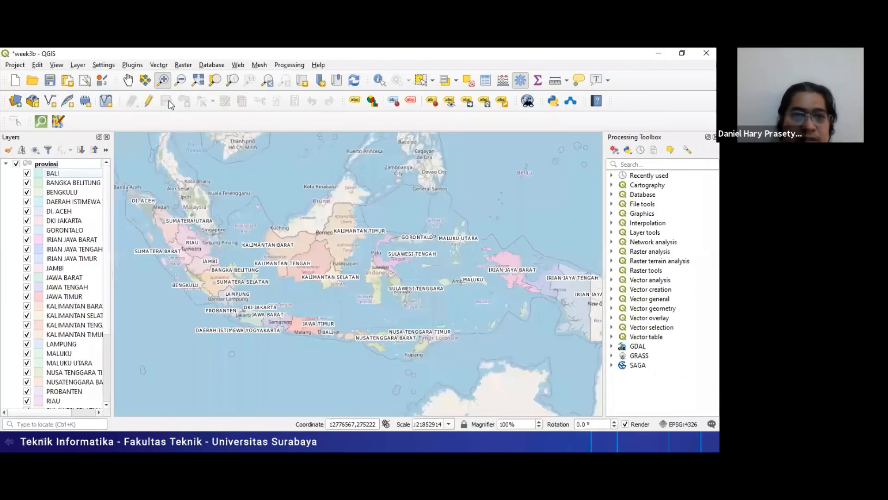
# - Look up QGIS Cloud Plugin in the plugin manager by filtering all plugins with "q", view its details, and close the manager
pyautogui.click(132, 64)
pyautogui.click(148, 78)
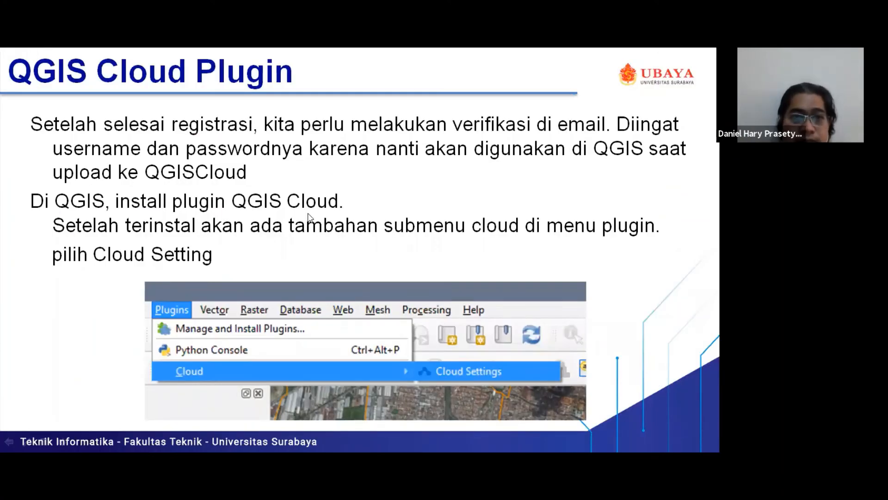
pyautogui.hotkey('alt', 'Tab')
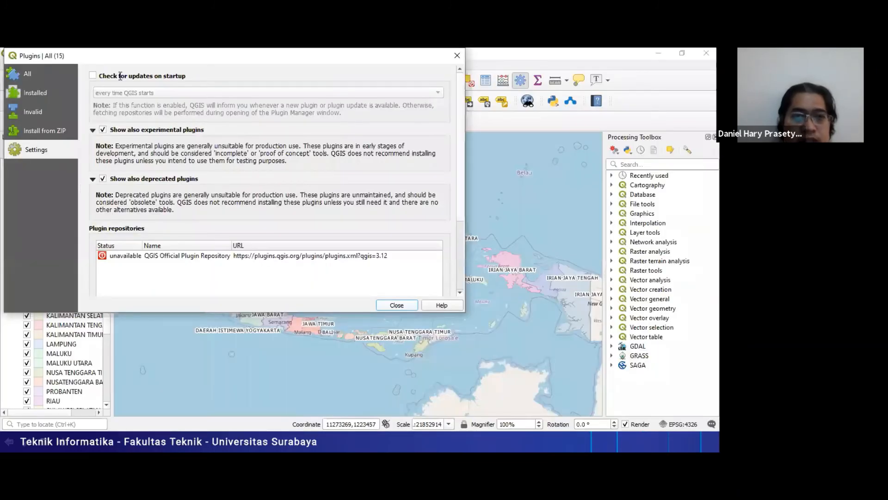
pyautogui.click(29, 74)
pyautogui.doubleClick(120, 74)
pyautogui.write('q')
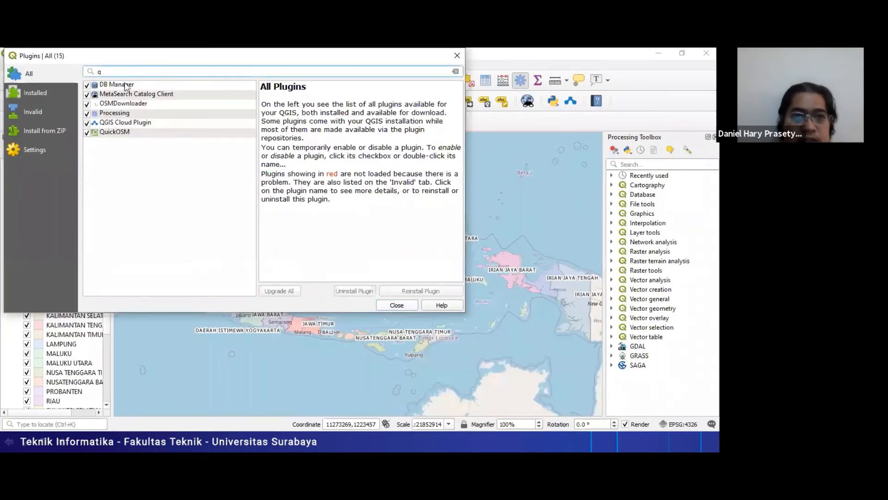
pyautogui.click(138, 123)
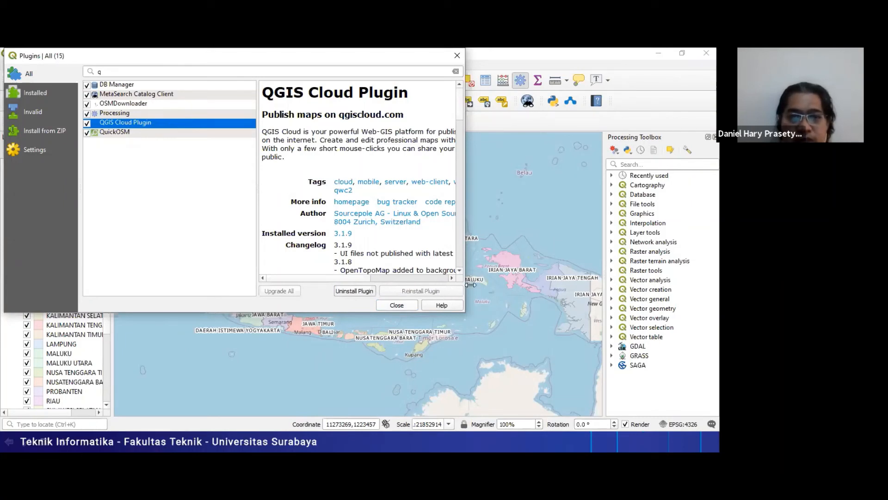
pyautogui.click(398, 308)
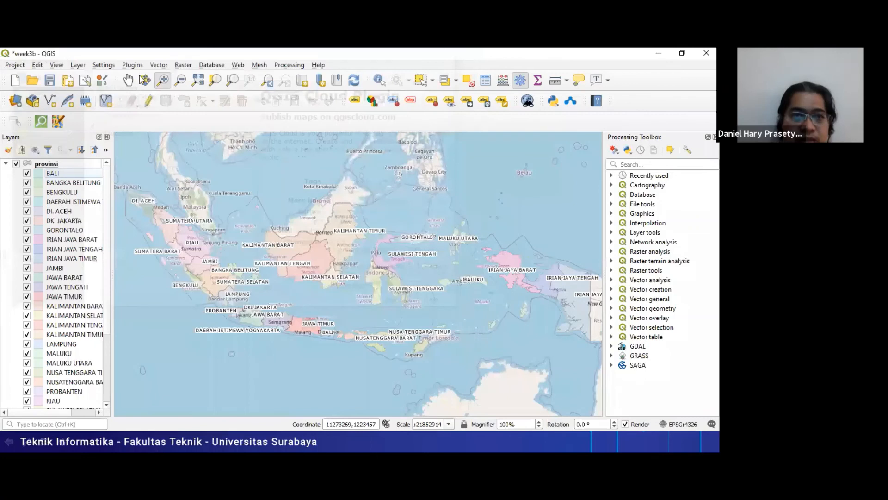
# - Open the QGIS Cloud settings and look over the Upload Data and Account pages
pyautogui.click(131, 65)
pyautogui.click(129, 79)
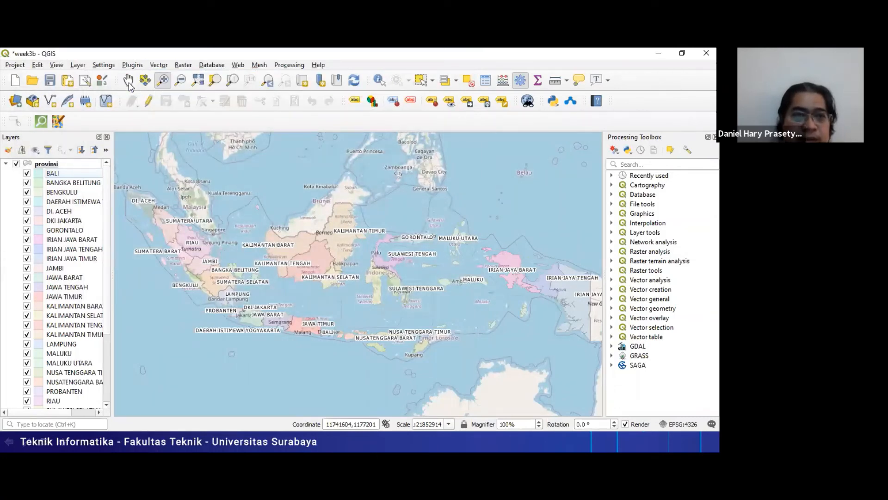
pyautogui.click(132, 66)
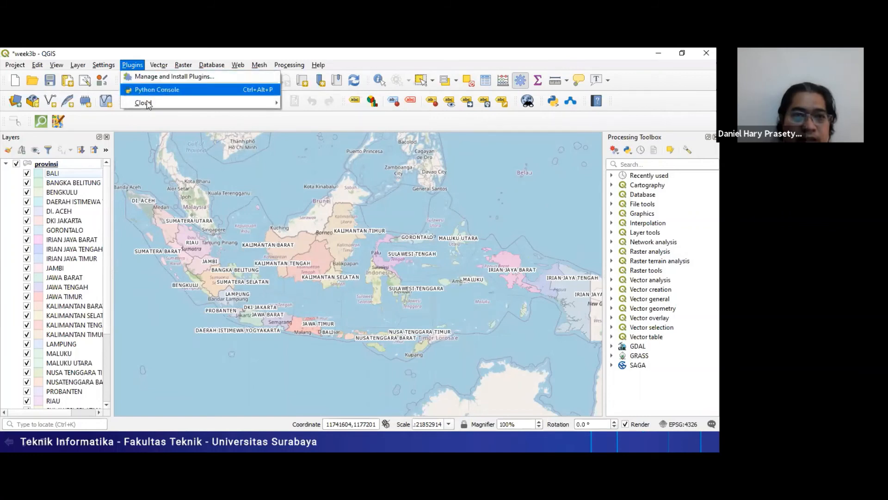
pyautogui.moveTo(148, 102)
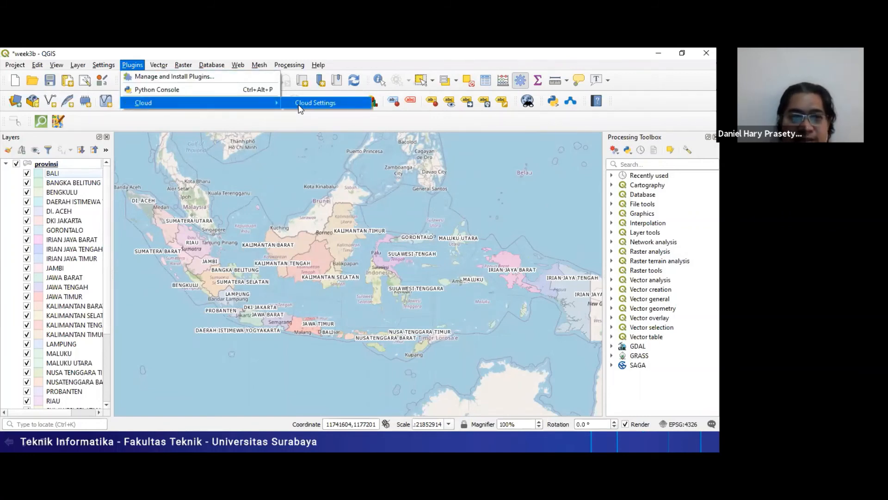
pyautogui.click(312, 103)
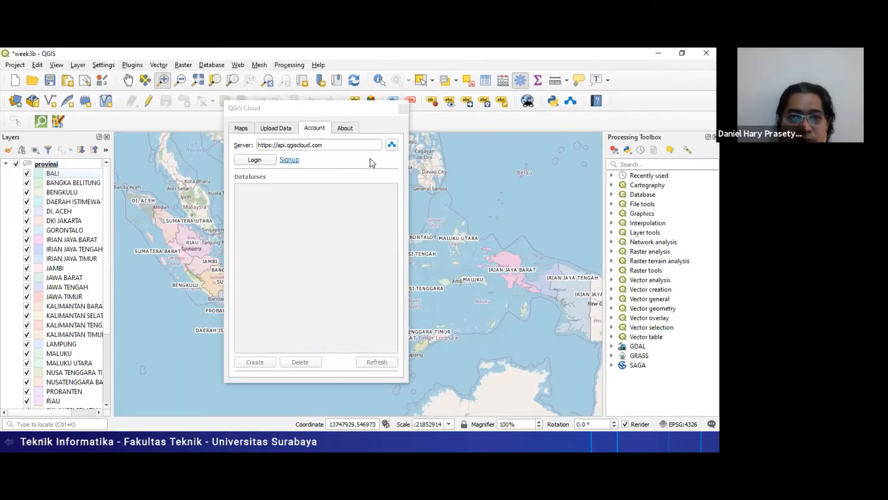
pyautogui.click(286, 129)
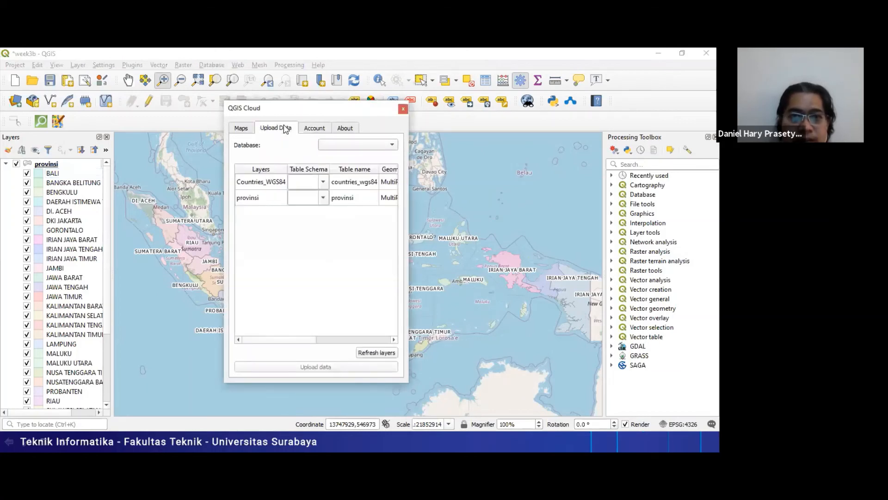
pyautogui.click(314, 132)
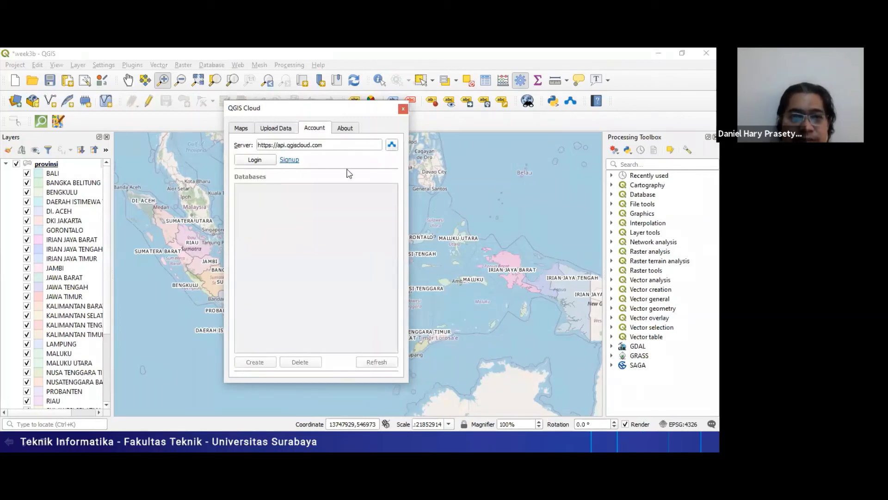
# - Switch to the PowerPoint slide show to review the "QGIS Cloud Plugin" slide and return to QGIS
pyautogui.hotkey('alt', 'Tab')
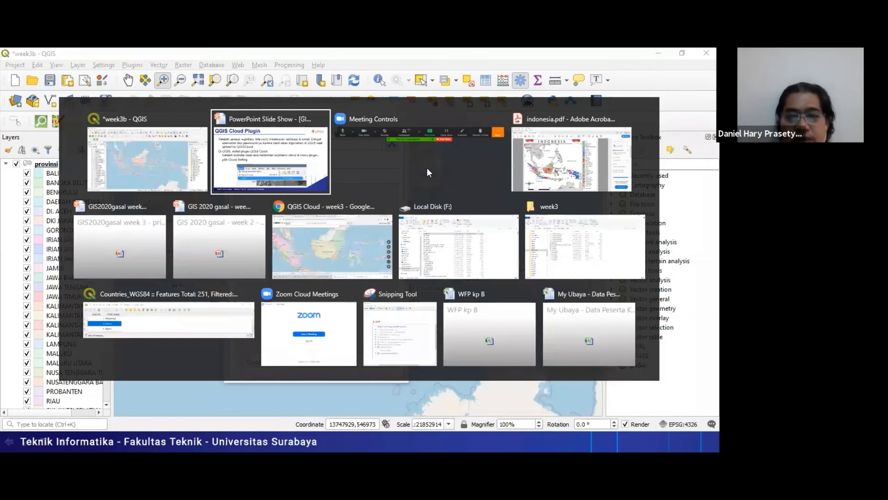
pyautogui.click(318, 170)
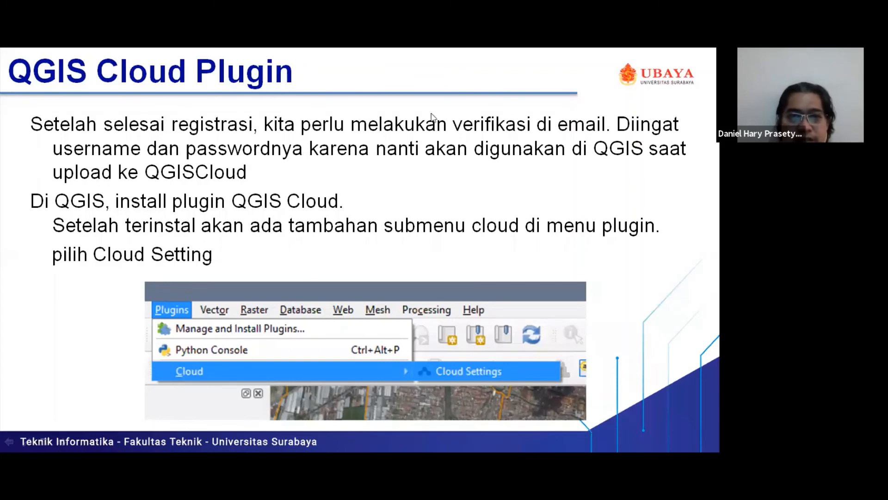
pyautogui.hotkey('alt', 'Tab')
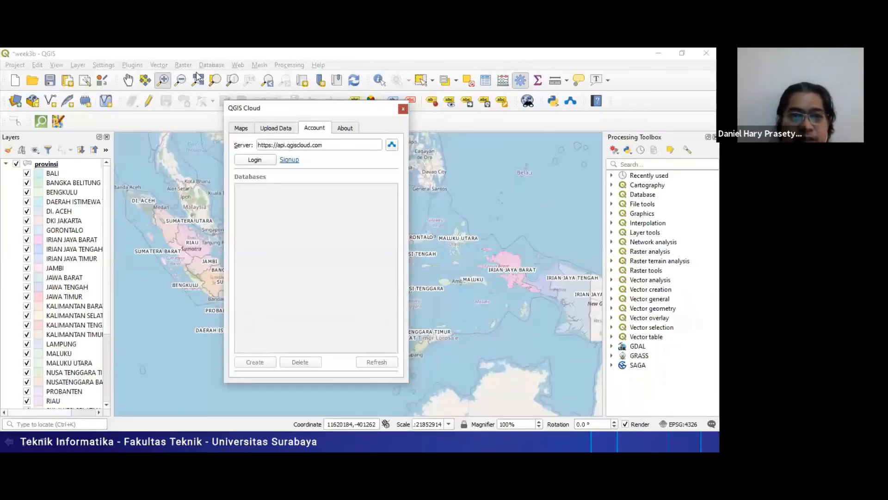
# - Close the QGIS Cloud window and reload QGIS Cloud Plugin by filtering the plugin manager with "qgis" and disabling and re-enabling it
pyautogui.hotkey('alt', 'F4')
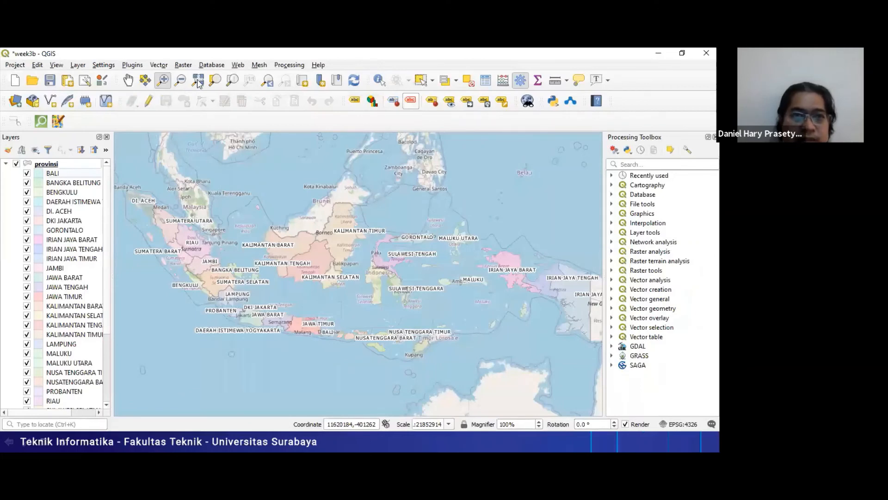
pyautogui.click(132, 65)
pyautogui.click(158, 72)
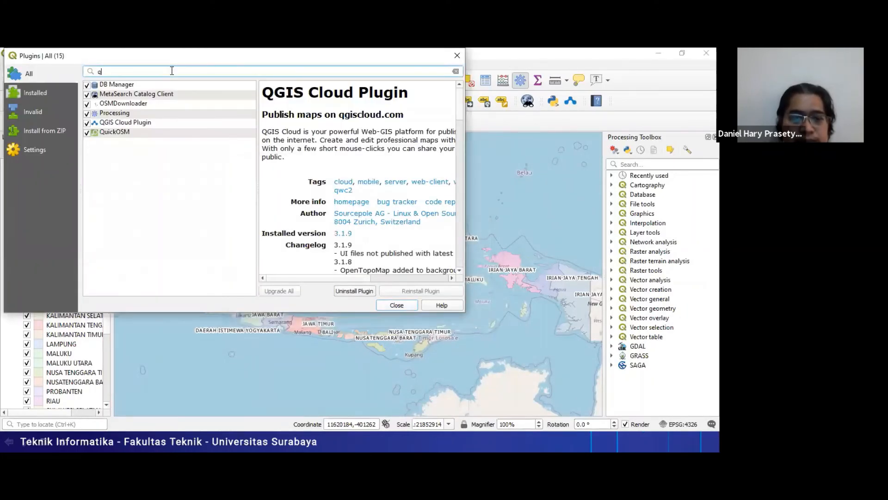
pyautogui.write('qgis')
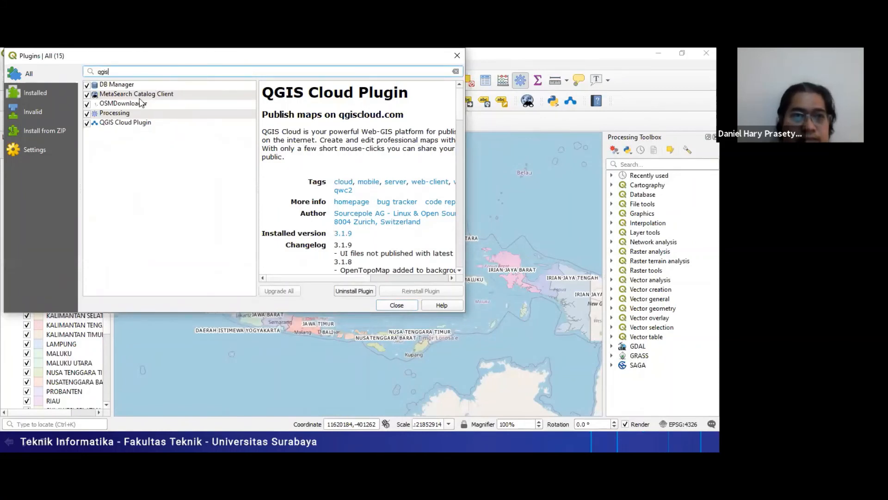
pyautogui.click(140, 126)
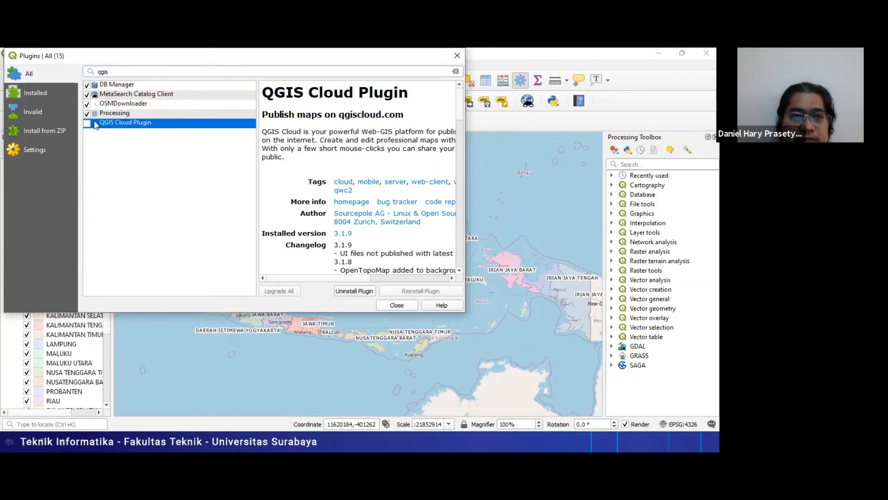
pyautogui.click(87, 124)
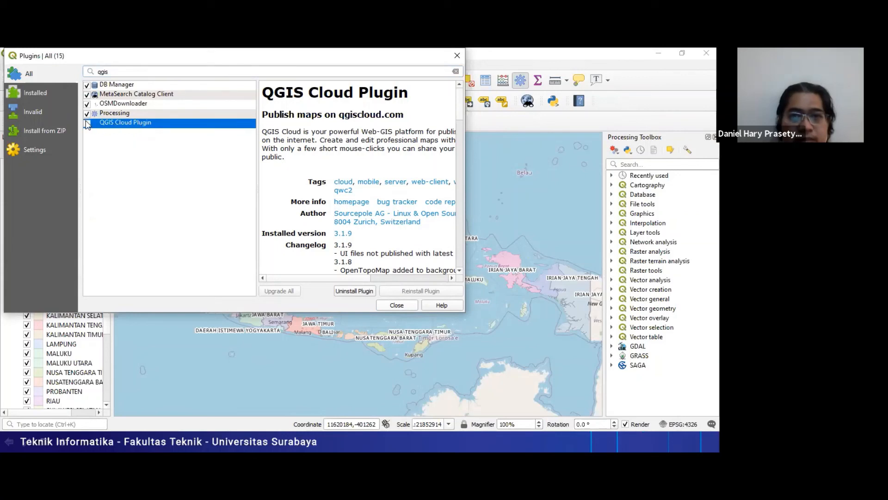
pyautogui.click(391, 305)
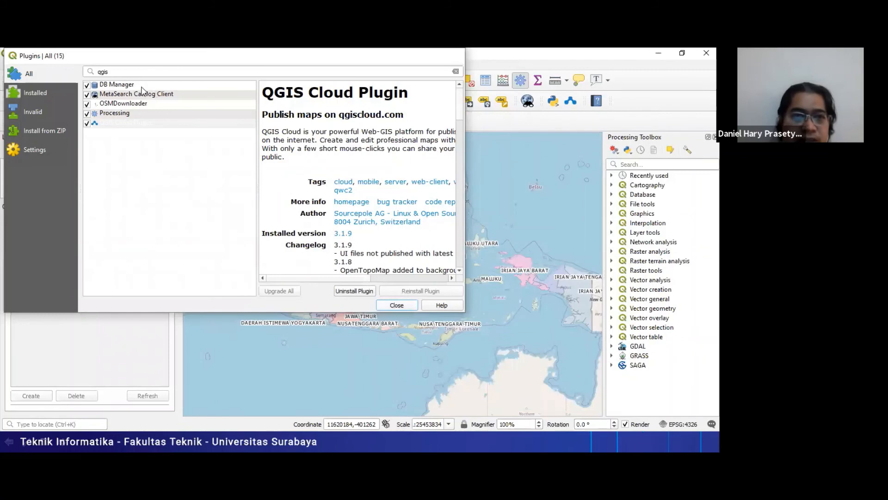
# - Hide the docked QGIS Cloud panel and reopen it with the Cloud Settings command
pyautogui.click(137, 66)
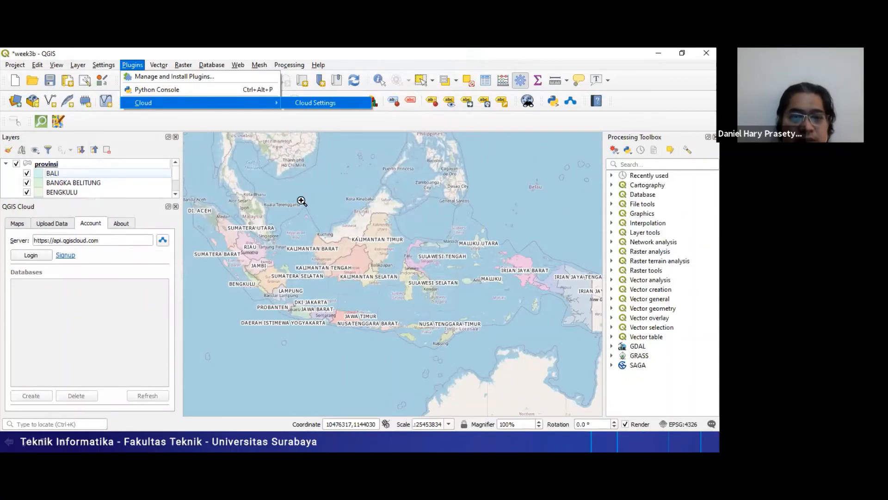
pyautogui.press('Return')
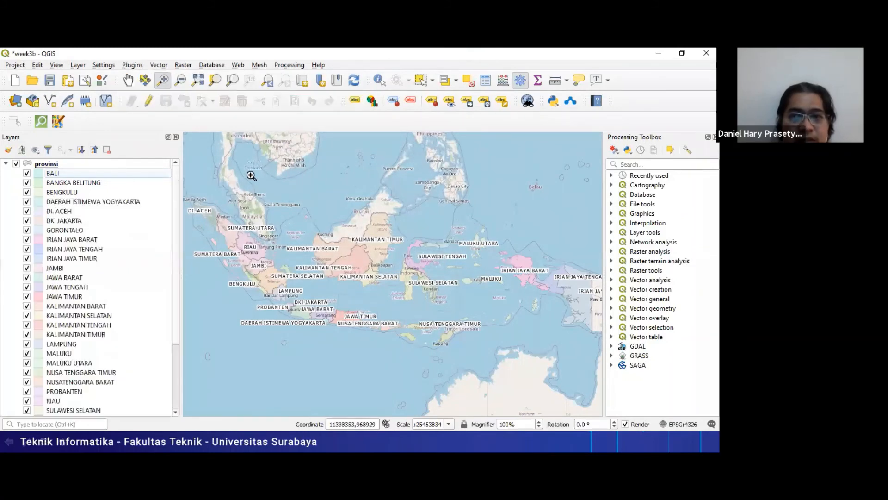
pyautogui.click(132, 65)
pyautogui.moveTo(173, 99)
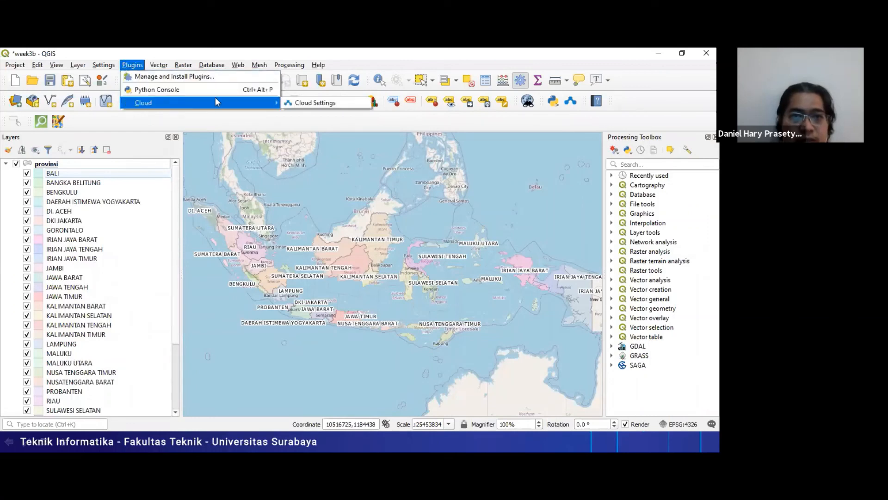
pyautogui.click(301, 103)
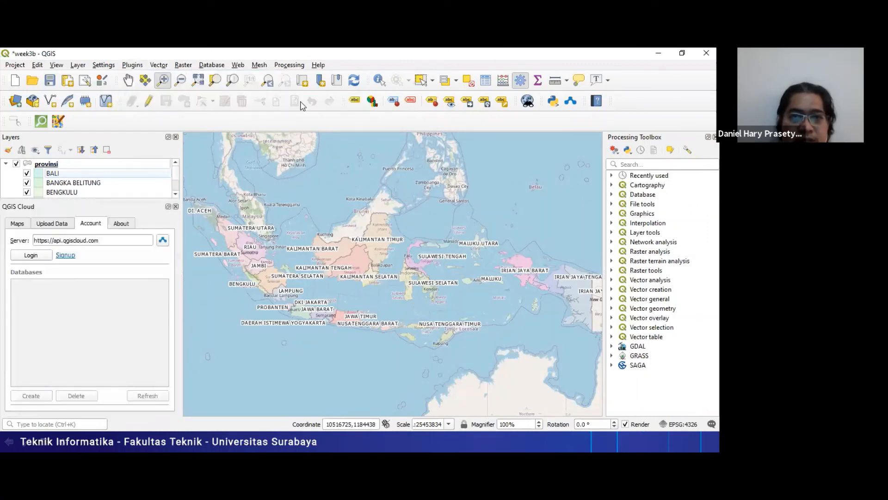
# - Log in to the QGIS Cloud account by entering the account password
pyautogui.click(31, 256)
pyautogui.click(359, 246)
pyautogui.write('•••••••')
pyautogui.click(358, 259)
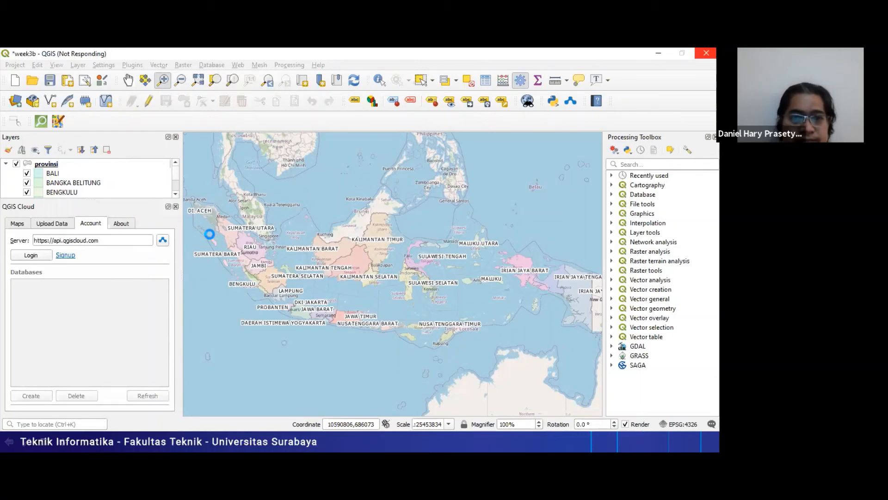
# - Switch to the PowerPoint slide show, advance to the "Login dan Upload" slide, and return to QGIS, dismissing the Python error message
pyautogui.hotkey('alt', 'Tab')
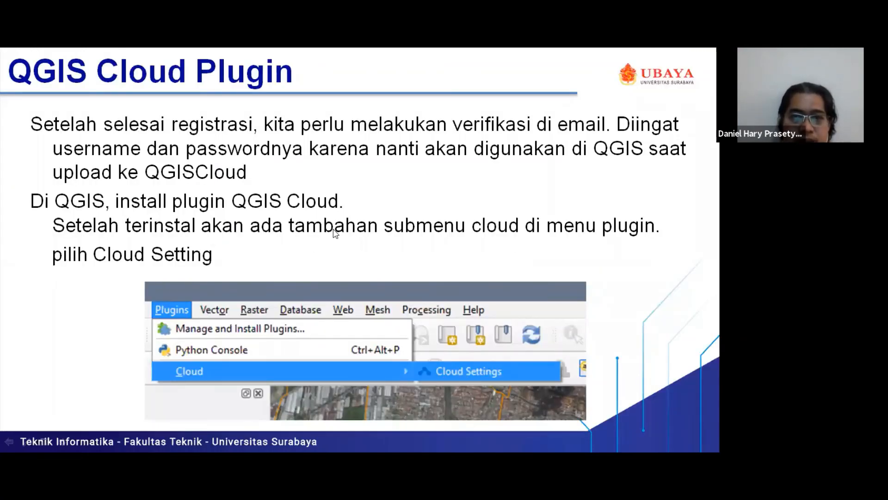
pyautogui.click(334, 230)
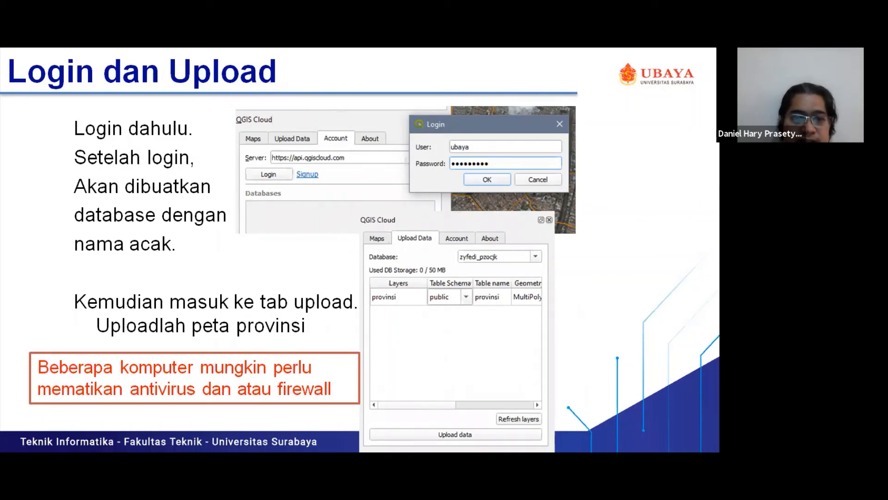
pyautogui.hotkey('alt', 'Tab')
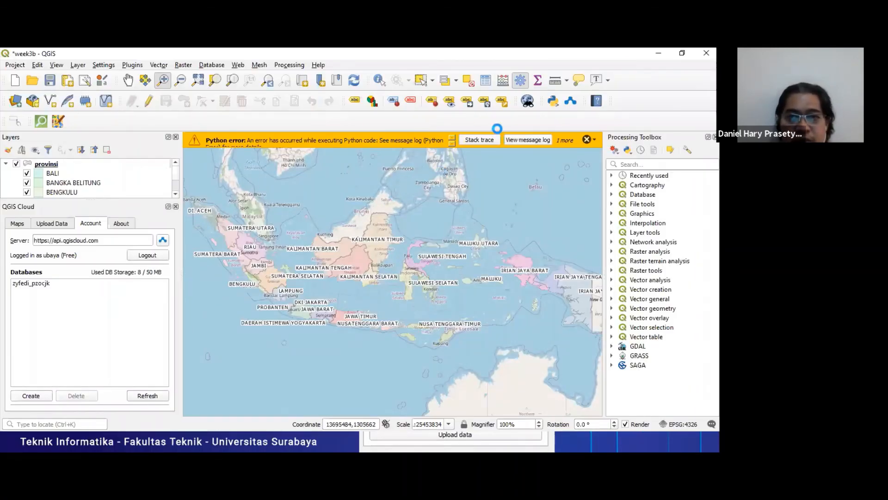
pyautogui.click(586, 140)
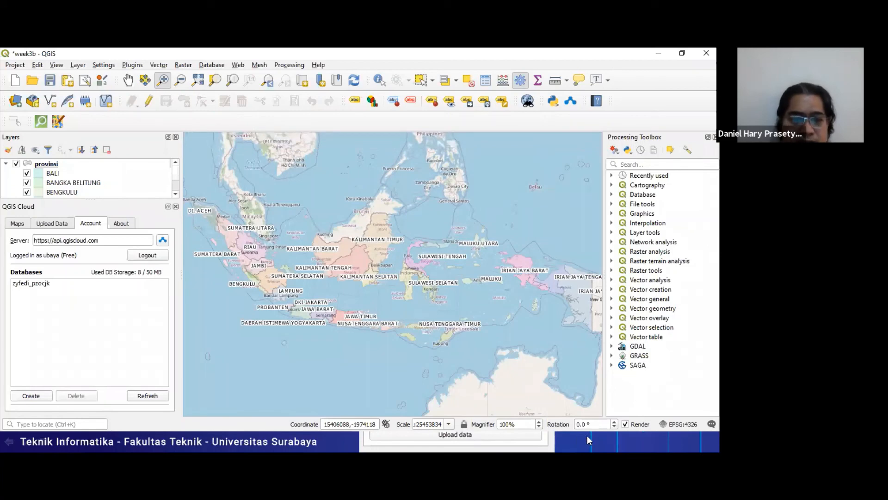
# - Disable all Avast antivirus shields for 1 hour and confirm stopping them
pyautogui.press('super')
pyautogui.click(616, 438)
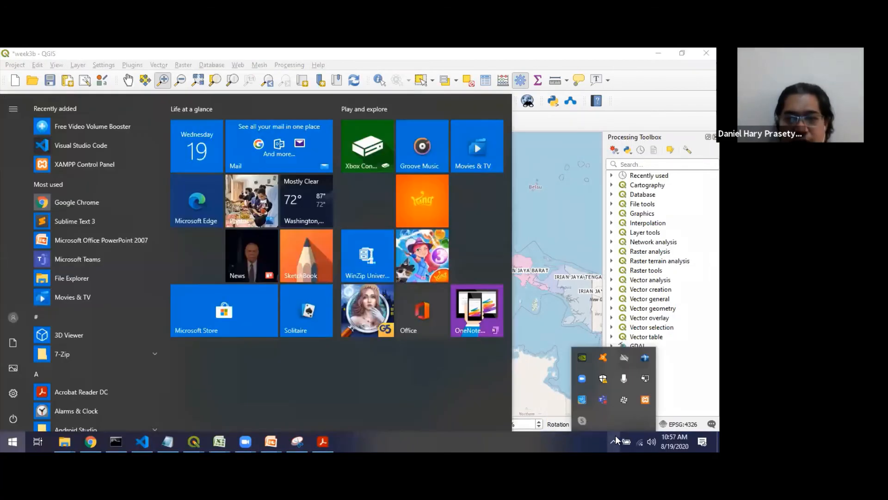
pyautogui.rightClick(604, 357)
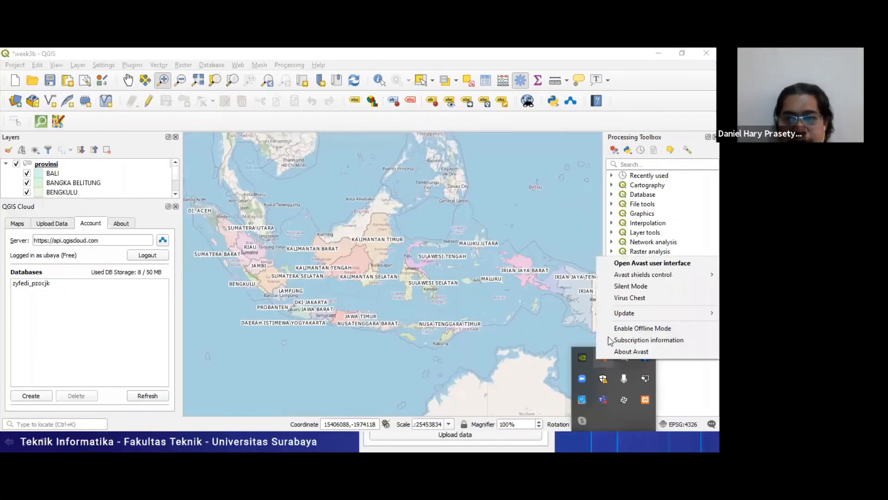
pyautogui.moveTo(665, 277)
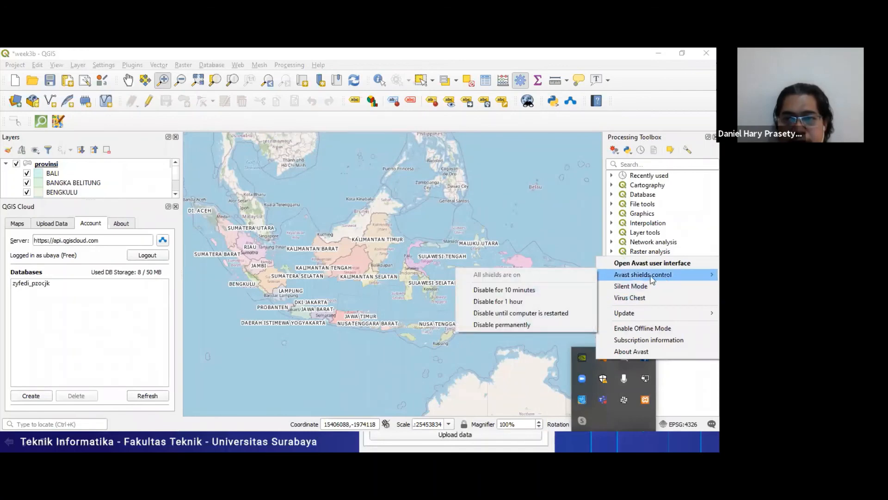
pyautogui.click(532, 302)
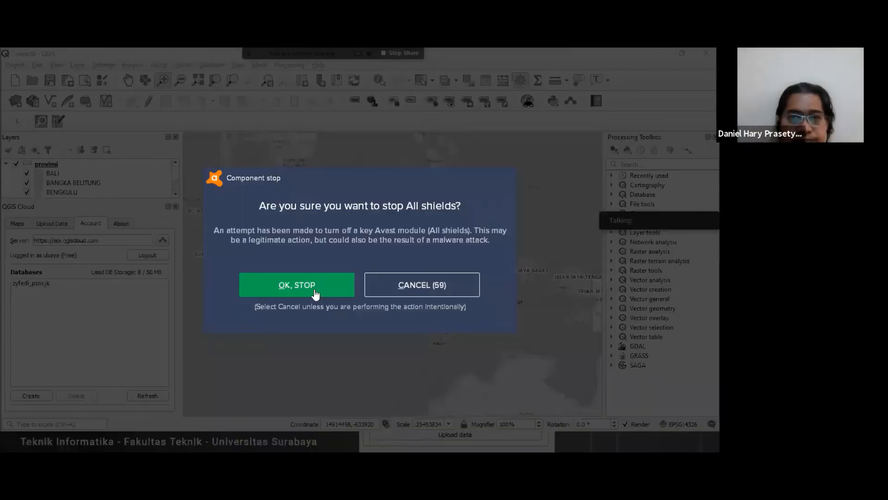
pyautogui.click(315, 289)
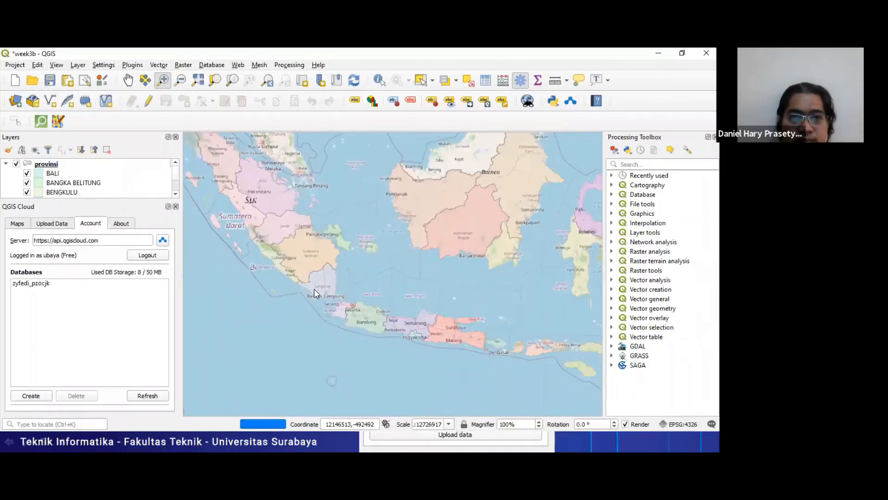
# - Review the "Login dan Upload" slide in the PowerPoint slide show and return to QGIS
pyautogui.hotkey('alt', 'Tab')
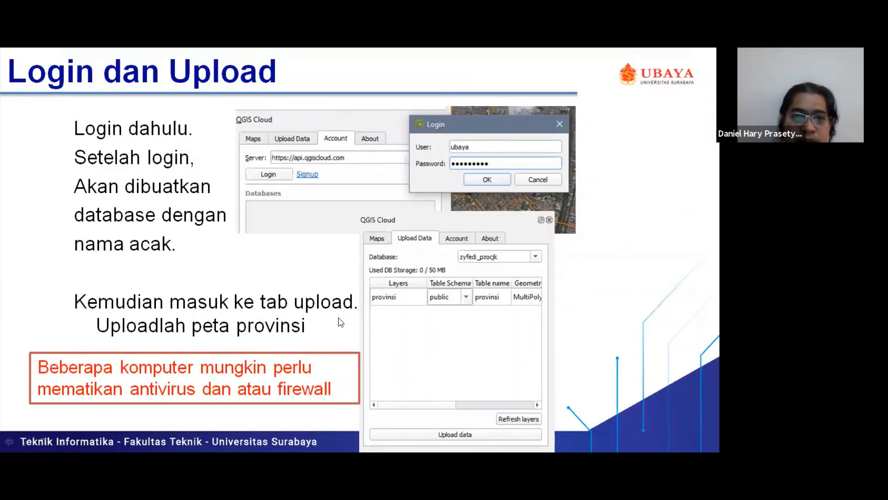
pyautogui.hotkey('alt', 'Tab')
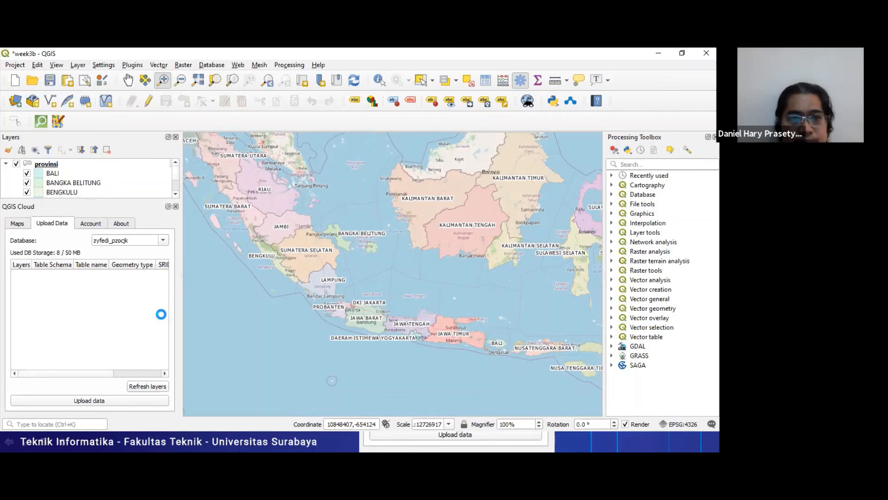
# - Log out of the QGIS Cloud account and log in again by entering the account password
pyautogui.click(92, 224)
pyautogui.click(144, 255)
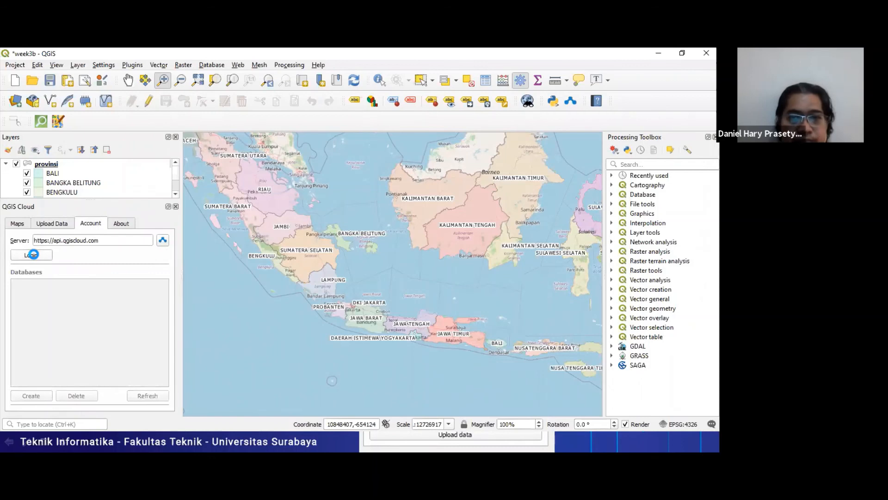
pyautogui.click(32, 255)
pyautogui.click(357, 247)
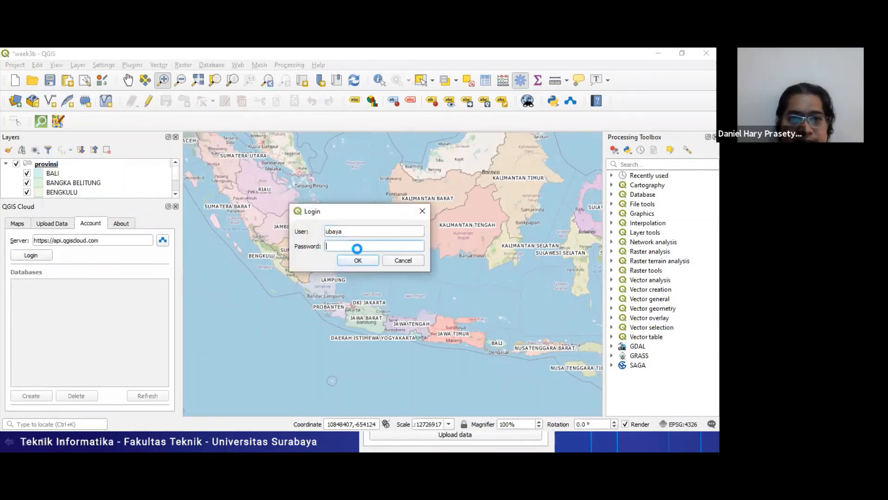
pyautogui.write('********')
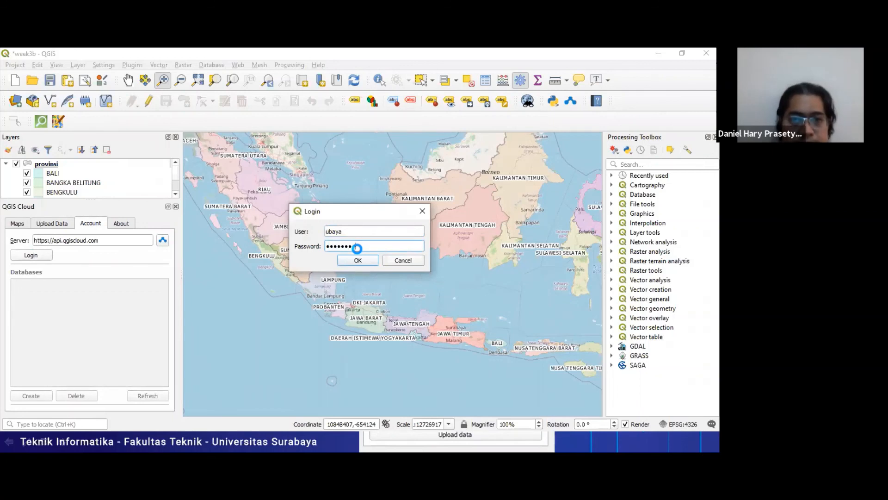
pyautogui.click(358, 260)
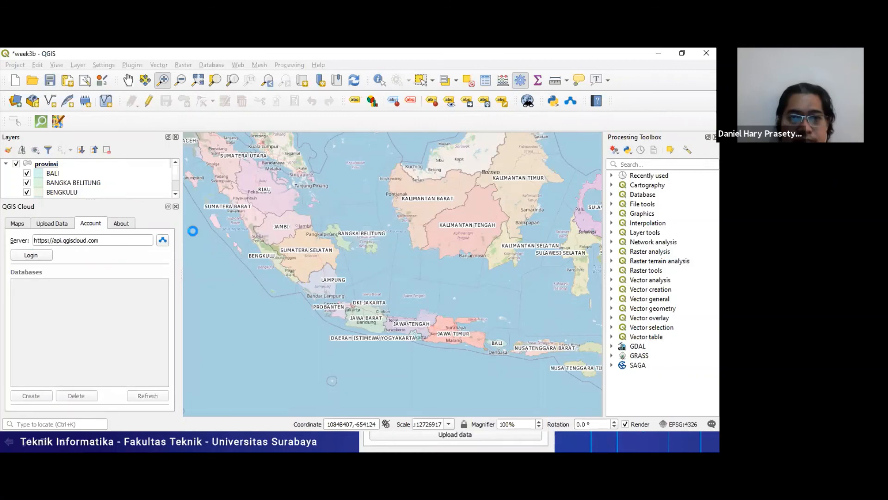
pyautogui.hotkey('alt', 'Tab')
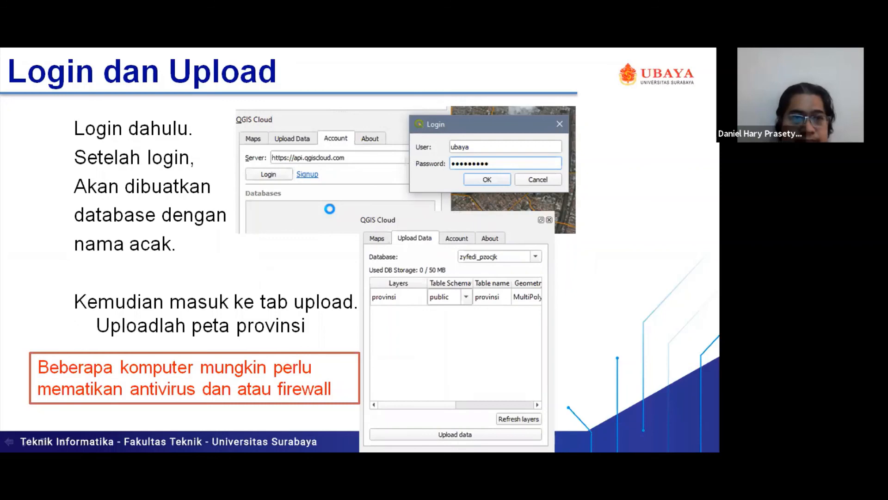
pyautogui.hotkey('alt', 'Tab')
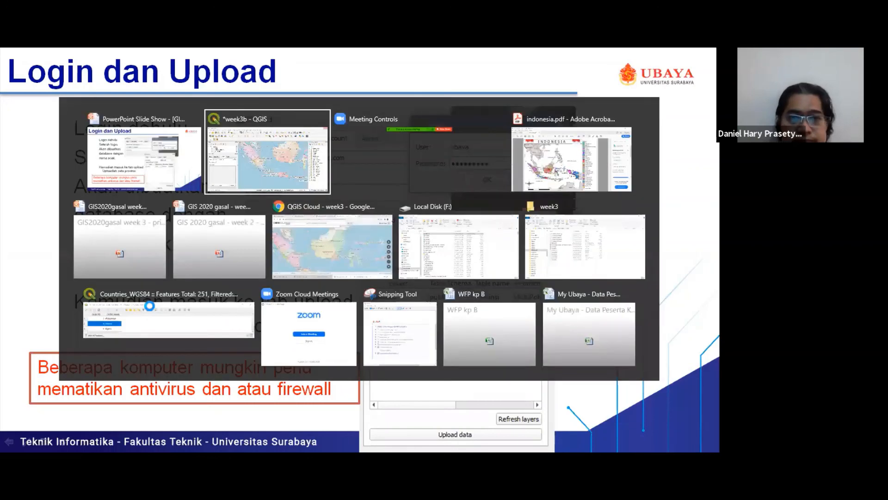
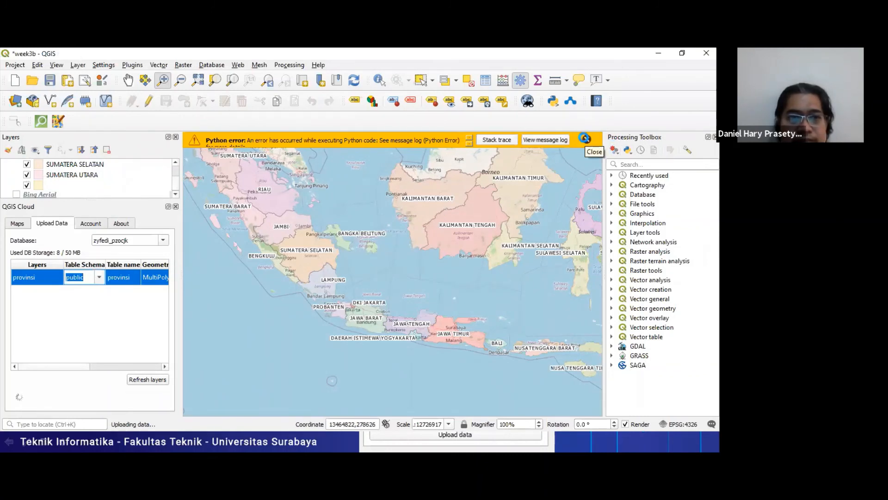
# - Dismiss the Python error message and show the list of published maps in the QGIS Cloud plugin
pyautogui.click(585, 138)
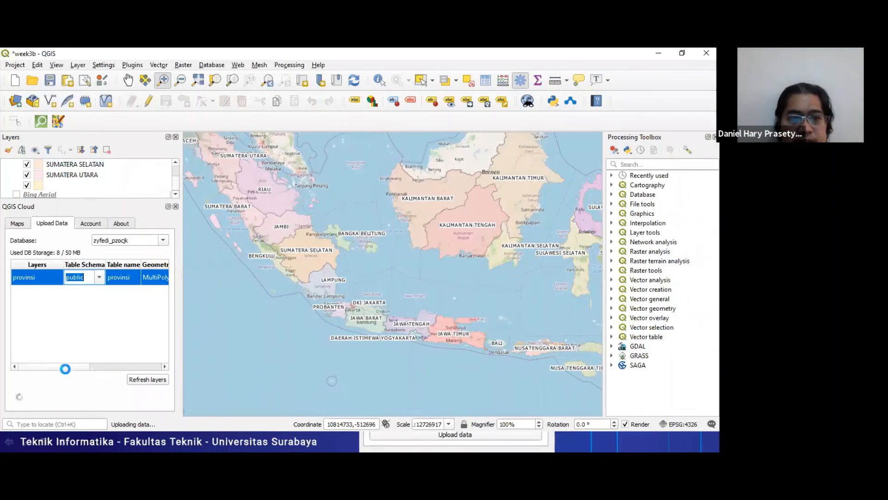
pyautogui.click(24, 224)
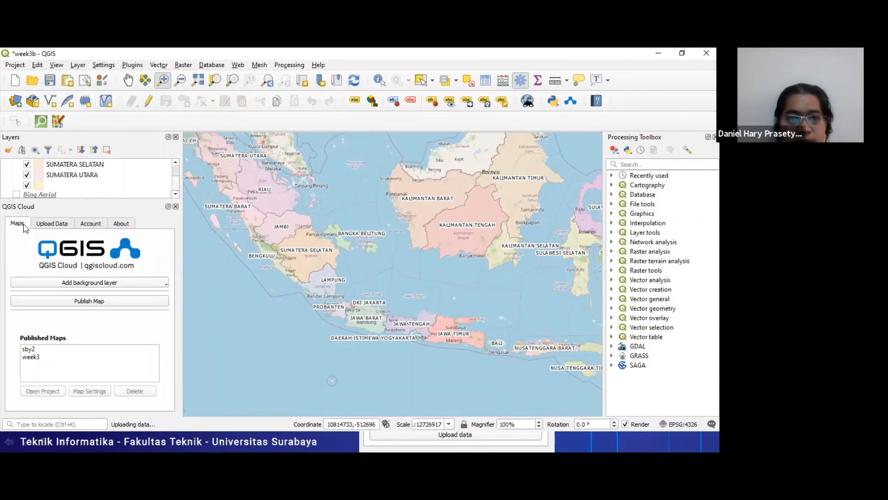
pyautogui.hotkey('alt', 'Tab')
pyautogui.hotkey('alt', 'Tab')
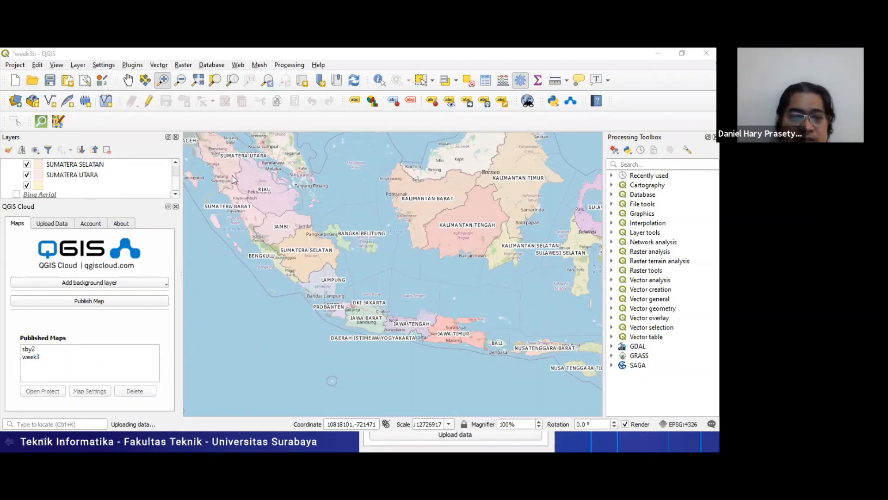
pyautogui.hotkey('alt', 'Tab')
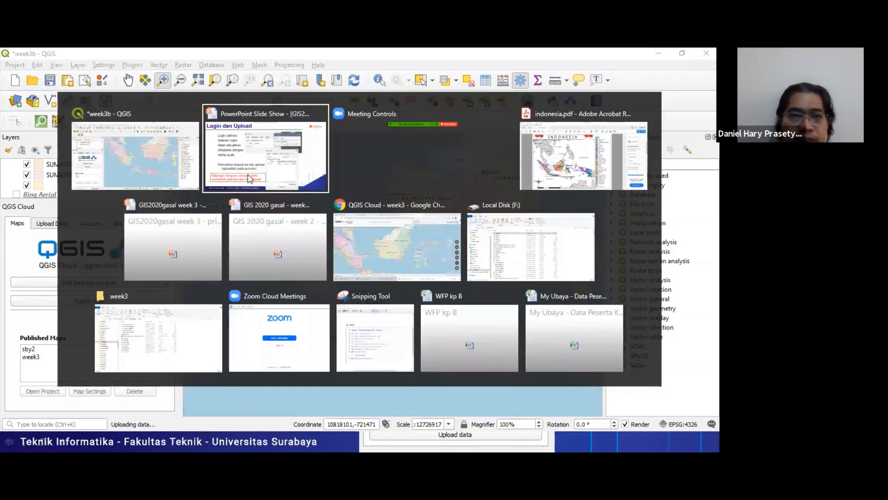
pyautogui.hotkey('alt', 'Tab')
pyautogui.hotkey('alt', 'Tab')
pyautogui.hotkey('alt', 'Tab')
pyautogui.hotkey('alt', 'Tab')
pyautogui.hotkey('alt', 'Tab')
pyautogui.hotkey('alt', 'Tab')
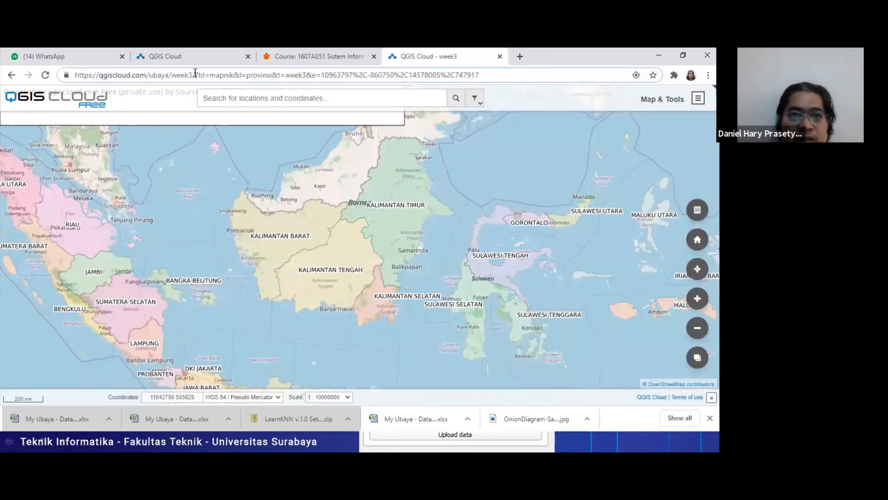
pyautogui.press('Left')
pyautogui.hotkey('shift', 'End')
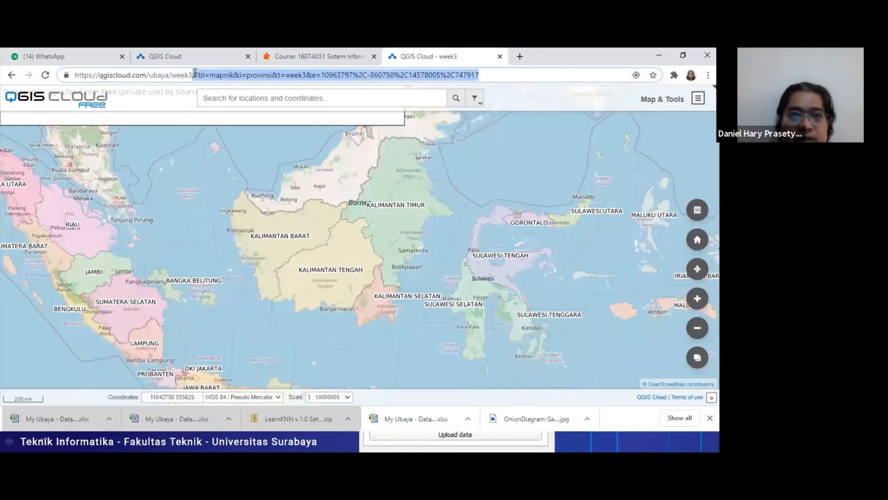
pyautogui.press('BackSpace')
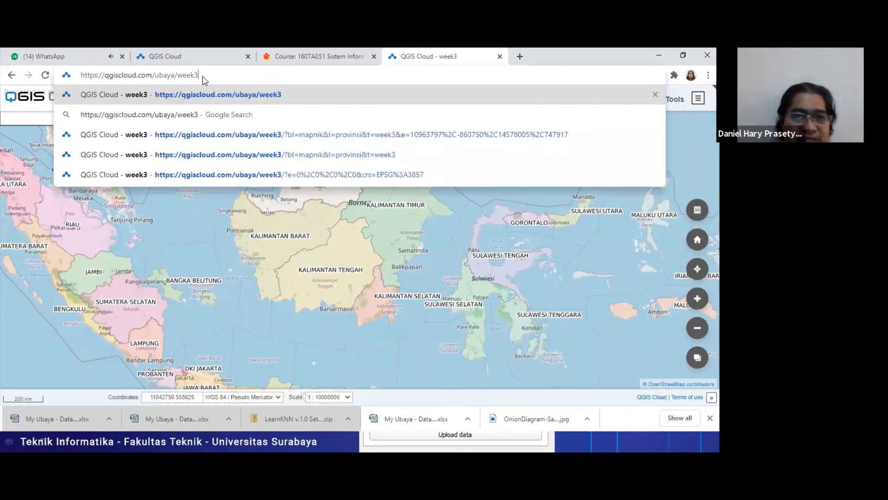
pyautogui.press('Return')
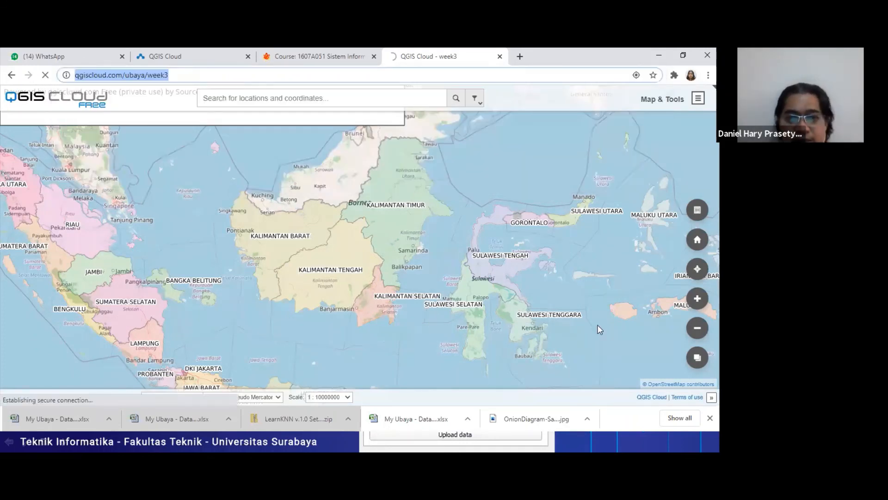
# - Advance the PowerPoint slide show to the "Publish dan view" slide and check the loading week3 web map in Chrome
pyautogui.hotkey('alt', 'Tab')
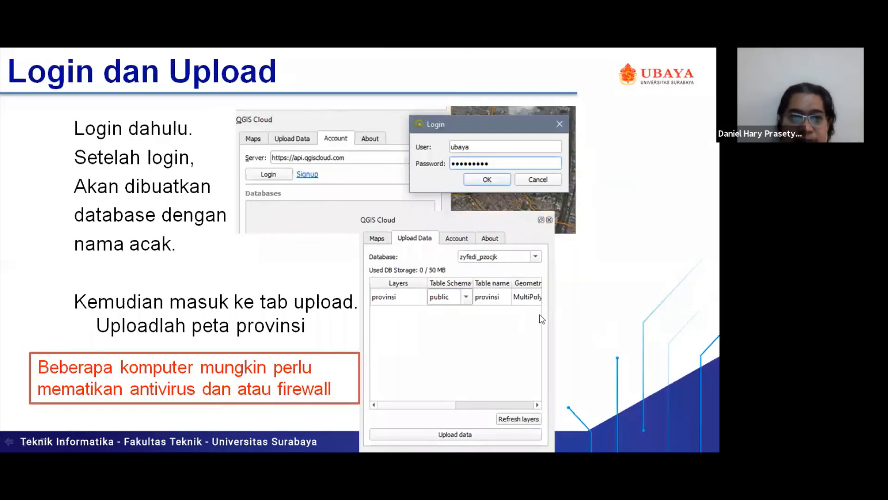
pyautogui.press('Right')
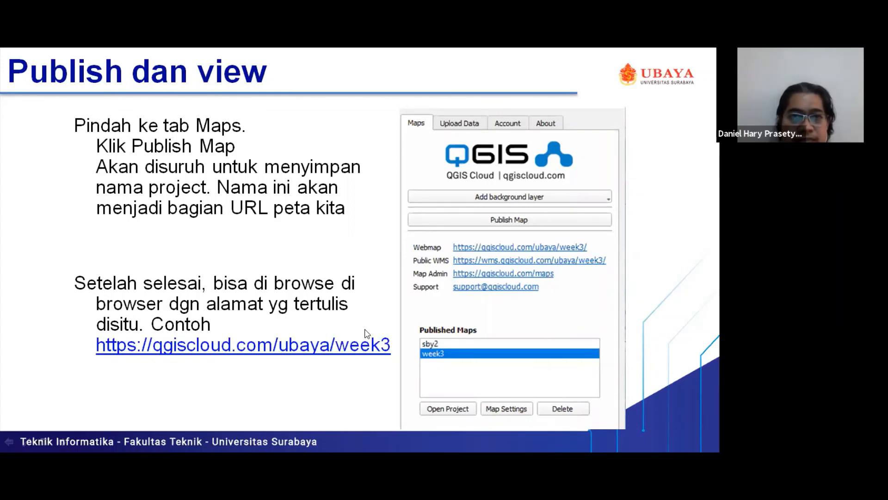
pyautogui.hotkey('alt', 'Tab')
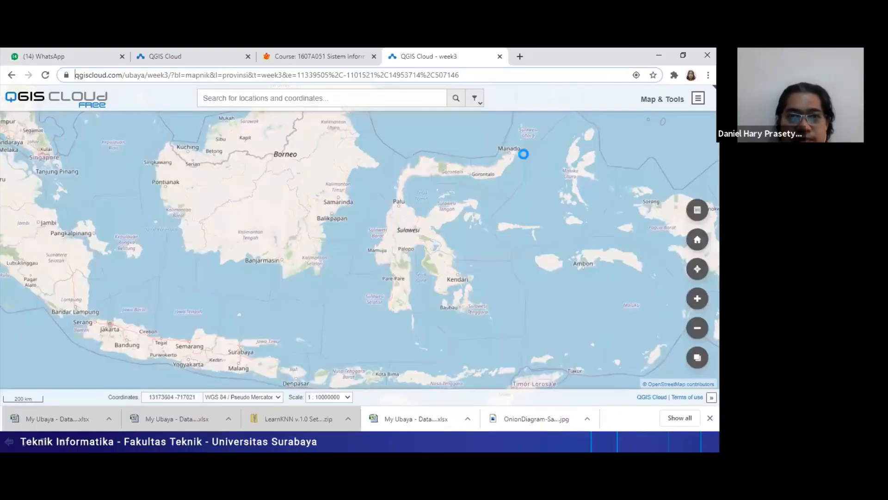
pyautogui.hotkey('alt', 'Tab')
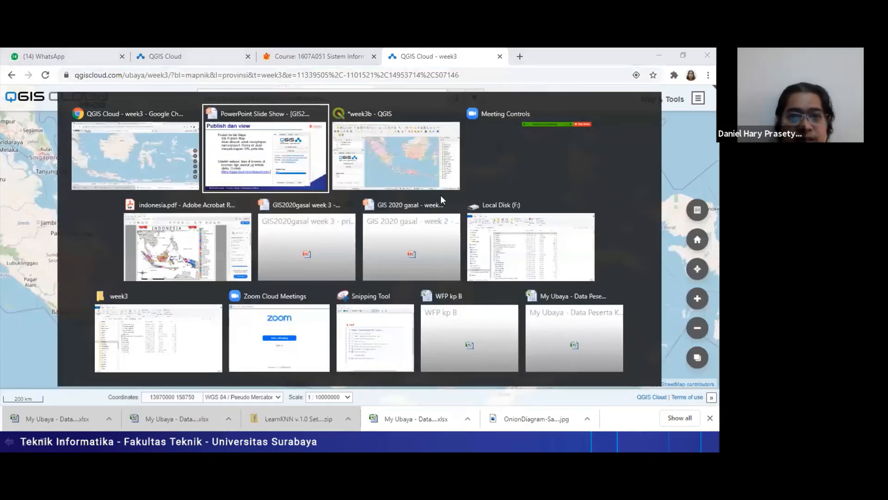
pyautogui.hotkey('alt', 'Tab')
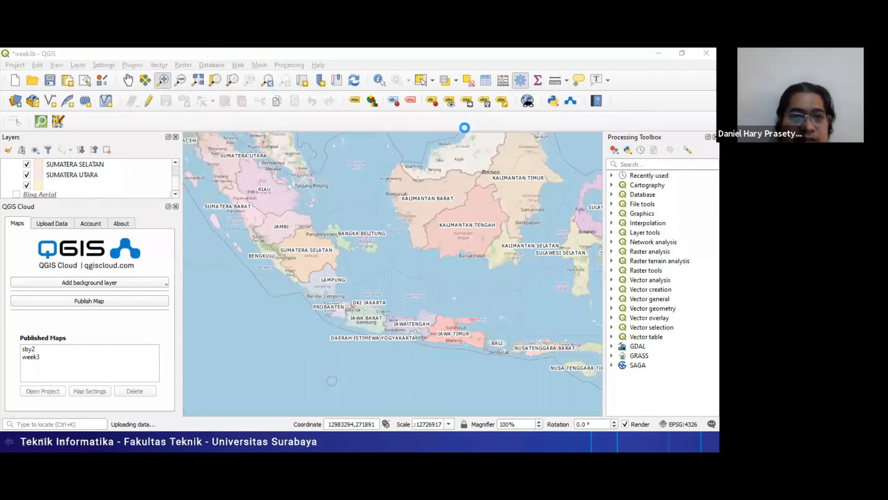
pyautogui.hotkey('alt', 'Tab')
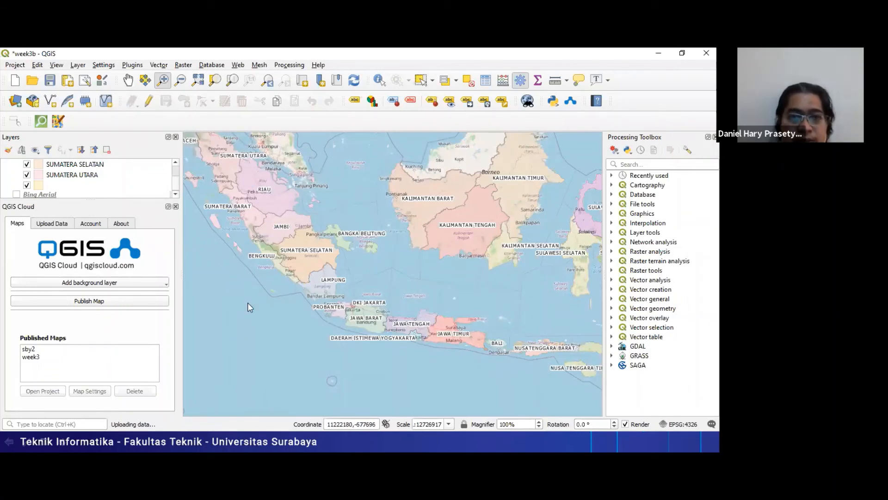
pyautogui.hotkey('alt', 'Tab')
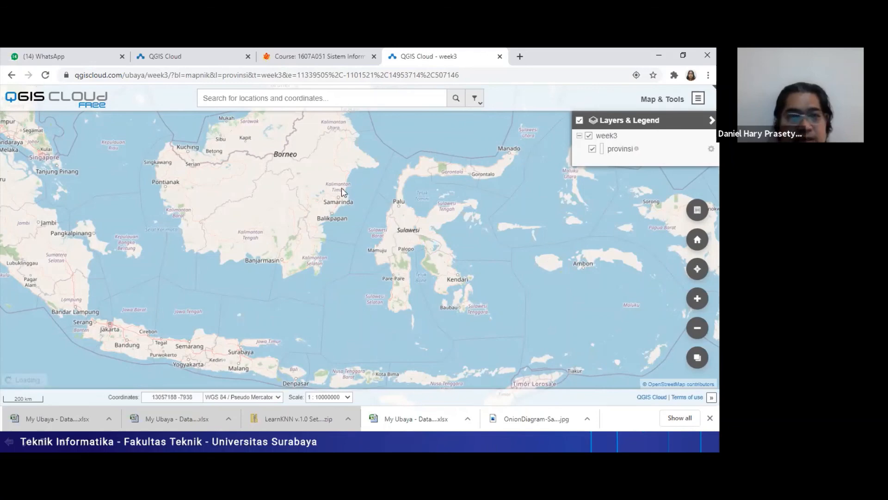
# - Return to QGIS and check the upload progress of the provinsi layer in the QGIS Cloud plugin
pyautogui.hotkey('alt', 'Tab')
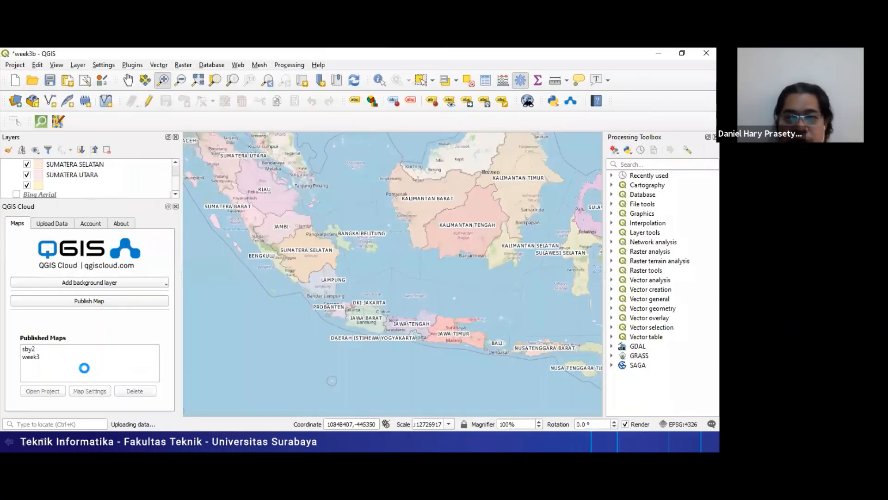
pyautogui.click(52, 224)
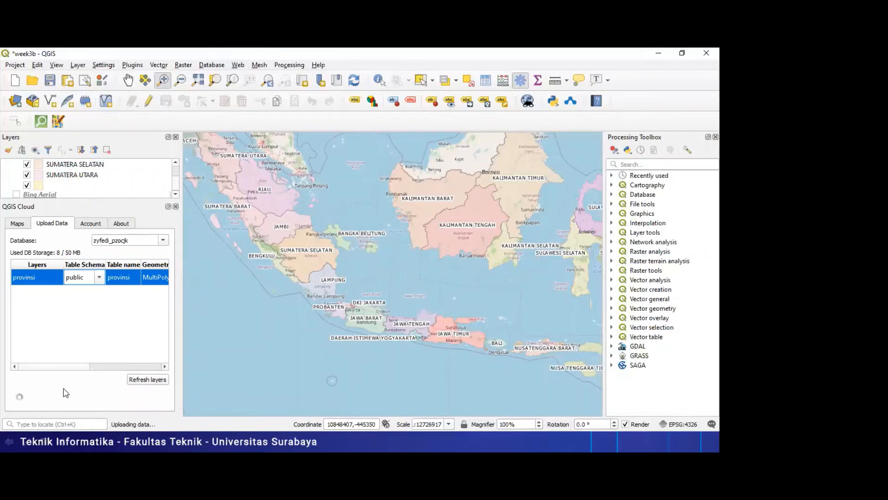
pyautogui.hotkey('alt', 'Tab')
pyautogui.hotkey('alt', 'Tab')
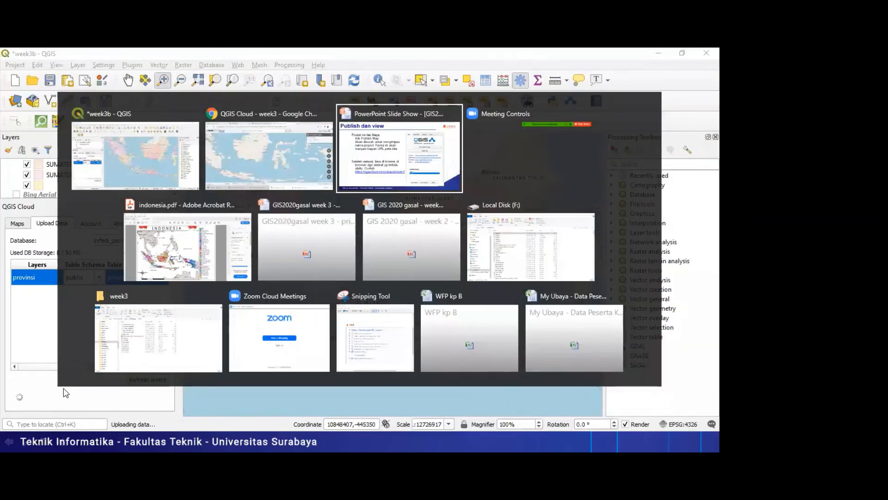
pyautogui.hotkey('alt', 'Tab')
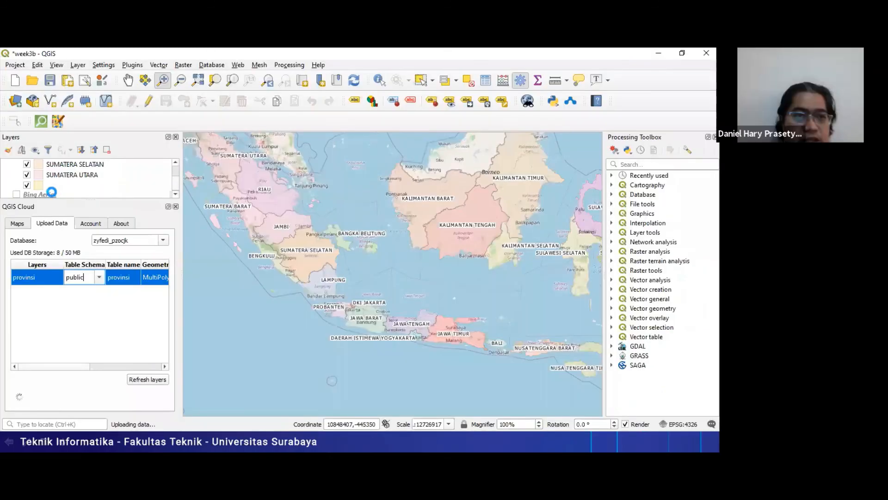
pyautogui.rightClick(51, 192)
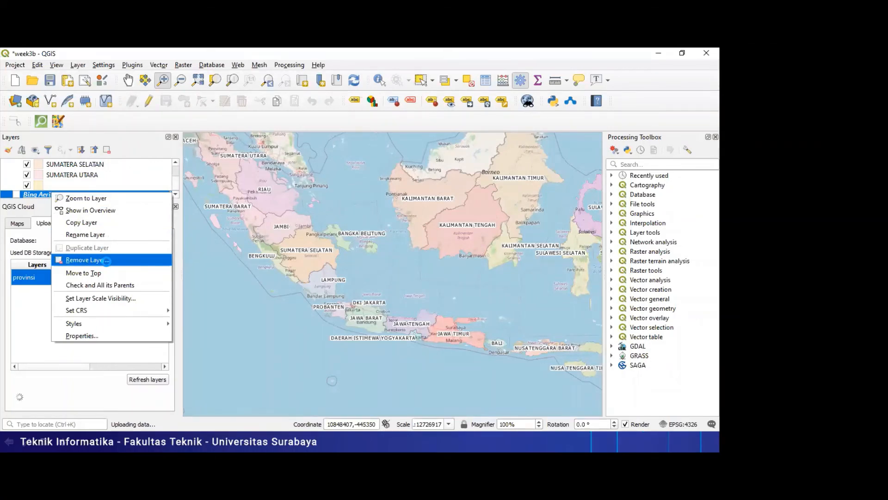
pyautogui.press('Escape')
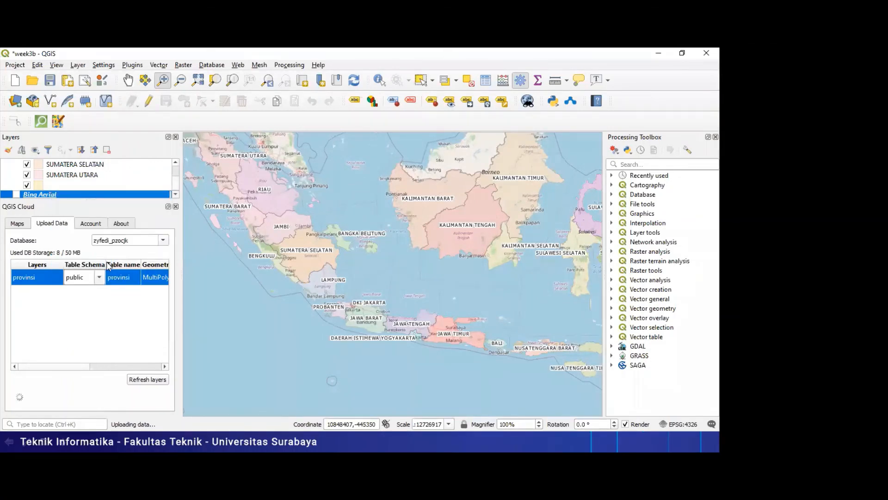
# - Advance the PowerPoint slide show to the "Hasil" slide and return to QGIS
pyautogui.hotkey('alt', 'Tab')
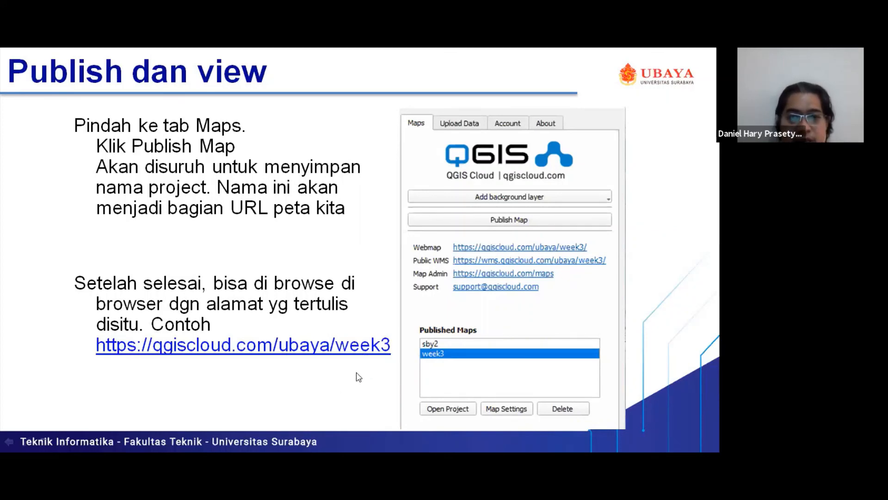
pyautogui.press('Right')
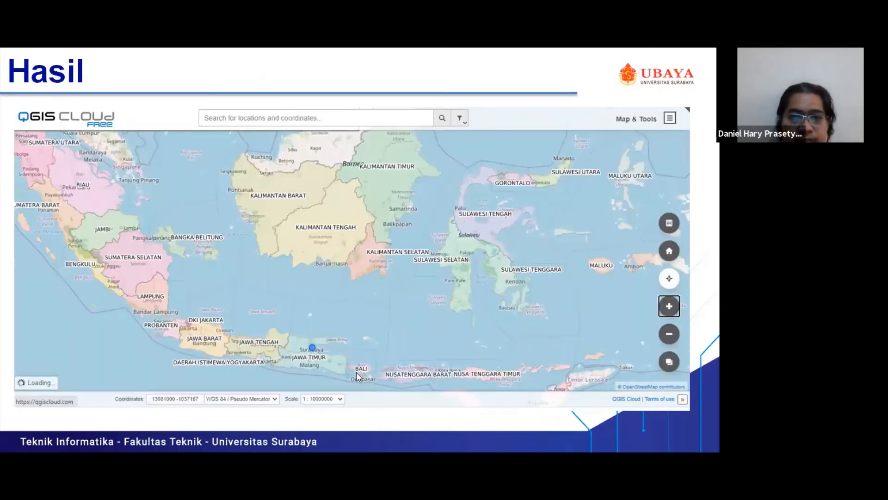
pyautogui.hotkey('alt', 'Tab')
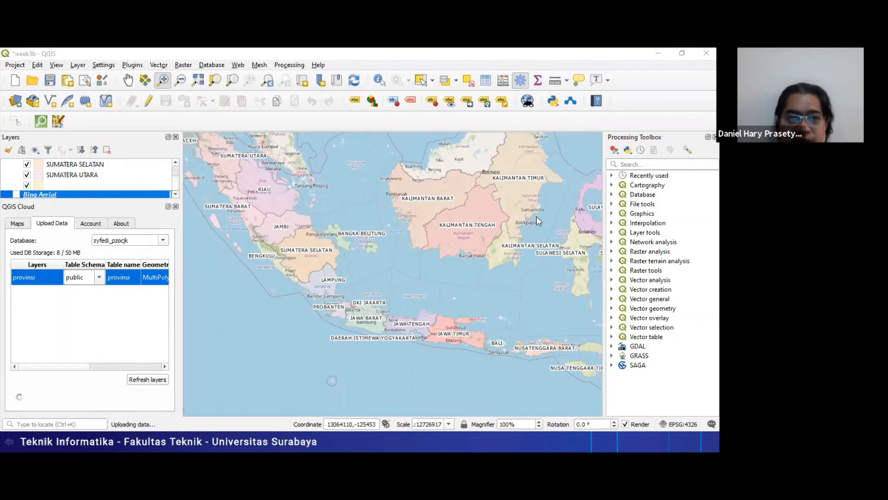
# - Switch to Chrome and zoom the week3 web map out to a scale of 1:25000000
pyautogui.press('Right')
pyautogui.hotkey('alt', 'Tab')
pyautogui.press('Tab')
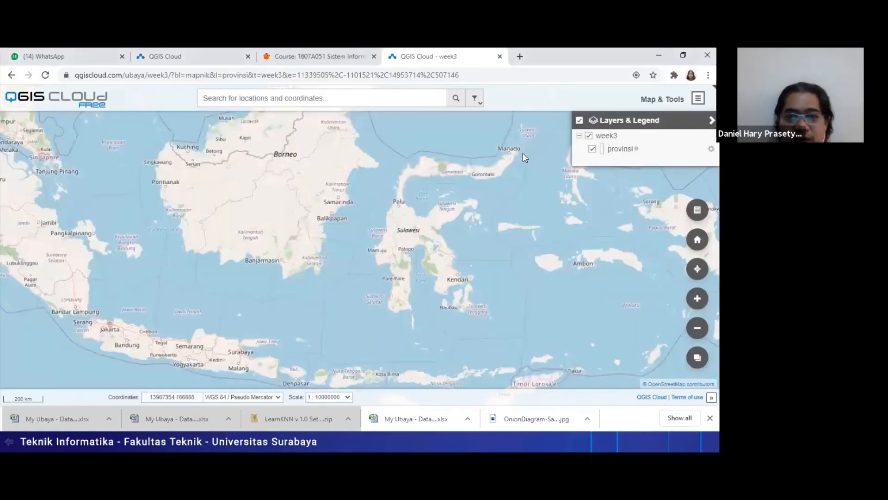
pyautogui.click(696, 328)
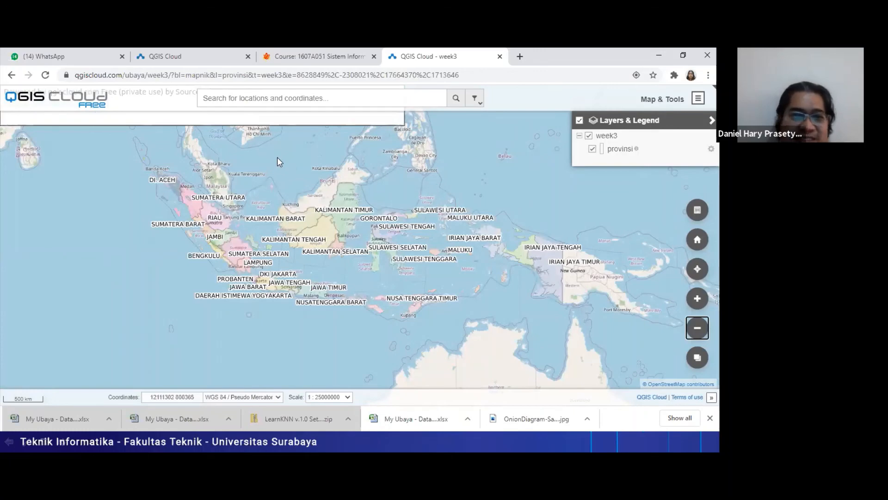
# - Compare the "Hasil" slide and the QGIS project with the web map, enlarging the web map to 1:10000000
pyautogui.hotkey('alt', 'Tab')
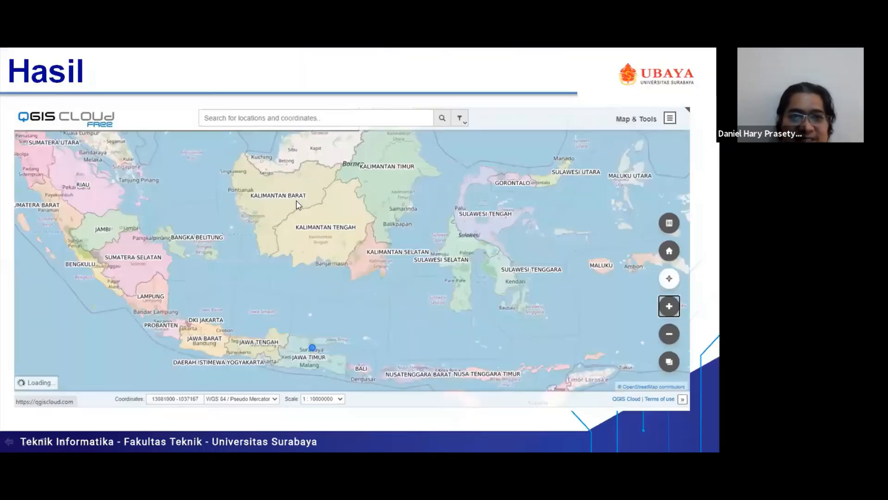
pyautogui.hotkey('alt', 'Tab')
pyautogui.press('Tab')
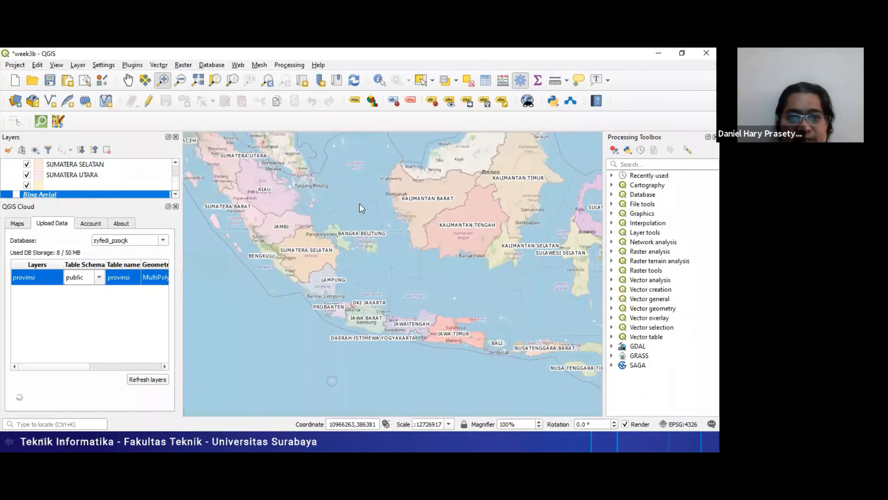
pyautogui.hotkey('alt', 'Tab')
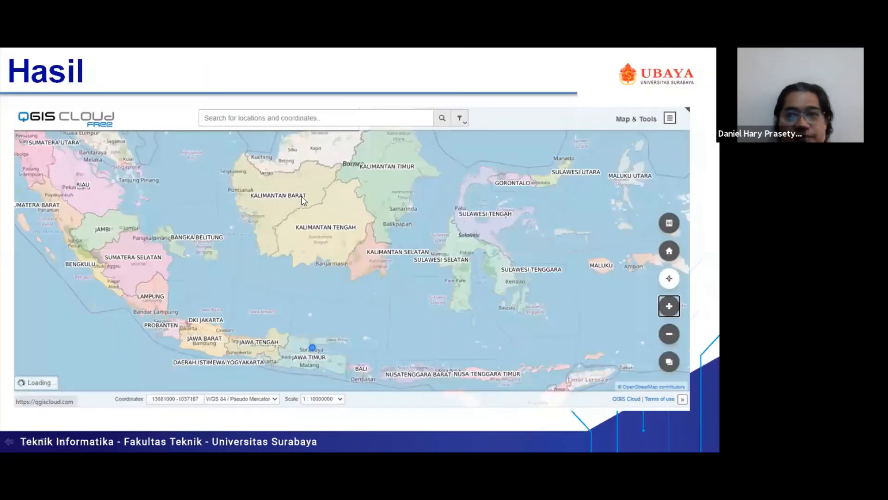
pyautogui.hotkey('alt', 'Tab')
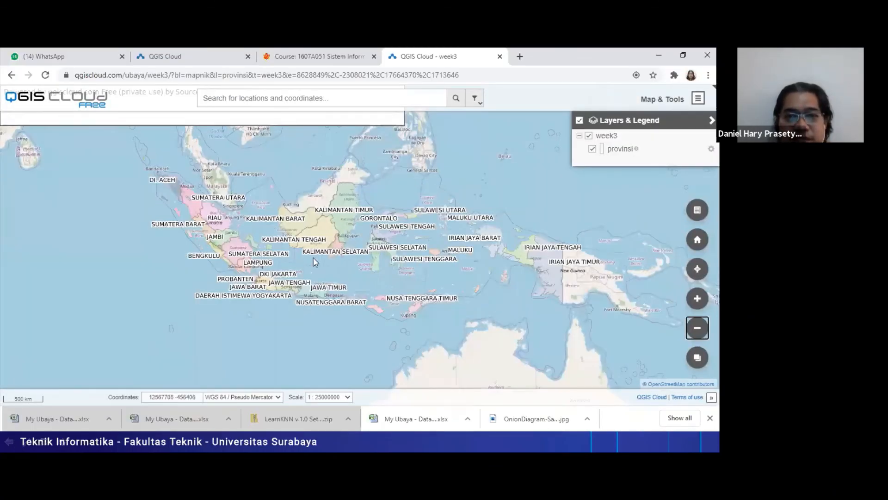
pyautogui.scroll(2, 314, 262)
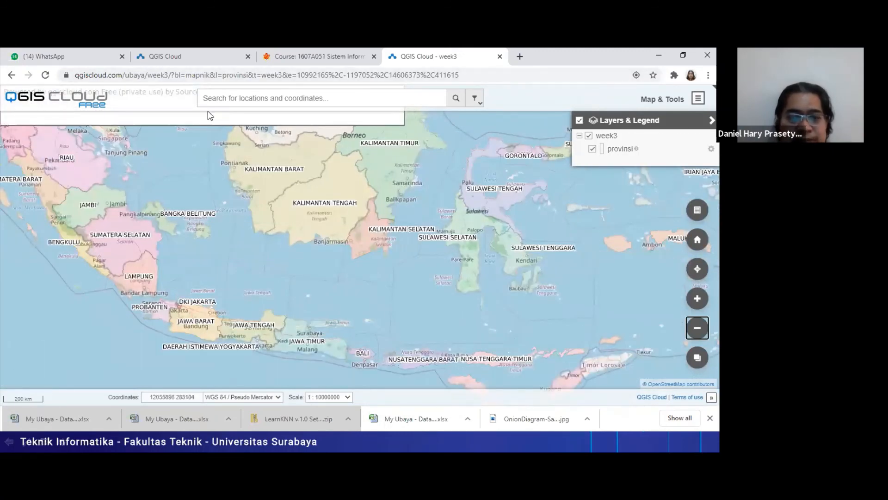
pyautogui.hotkey('alt', 'Tab')
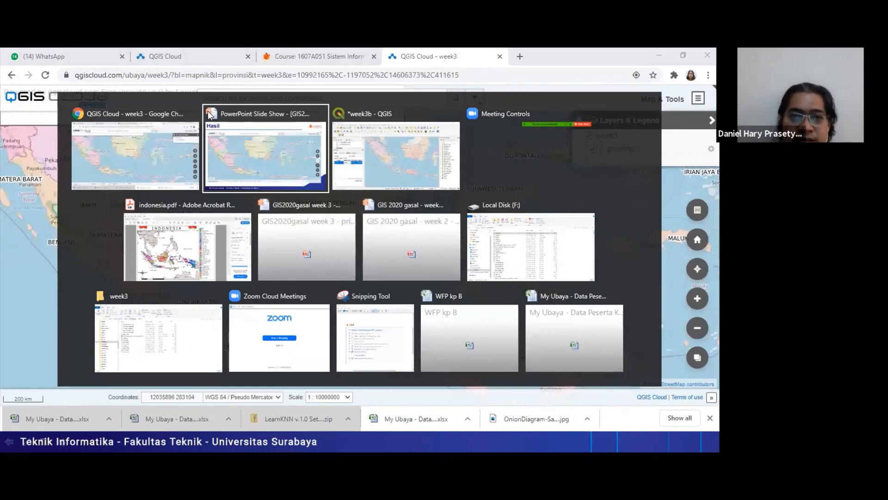
pyautogui.hotkey('alt', 'Tab')
pyautogui.hotkey('alt', 'Tab')
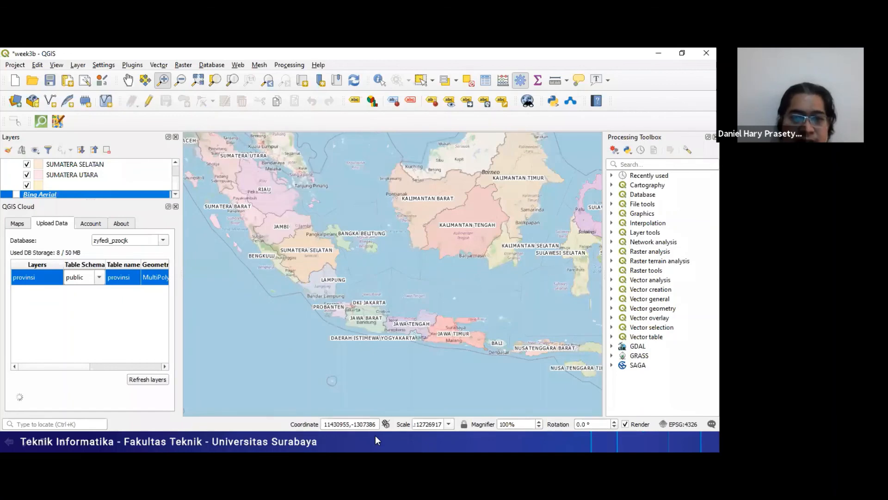
pyautogui.hotkey('alt', 'Tab')
pyautogui.hotkey('alt', 'Tab')
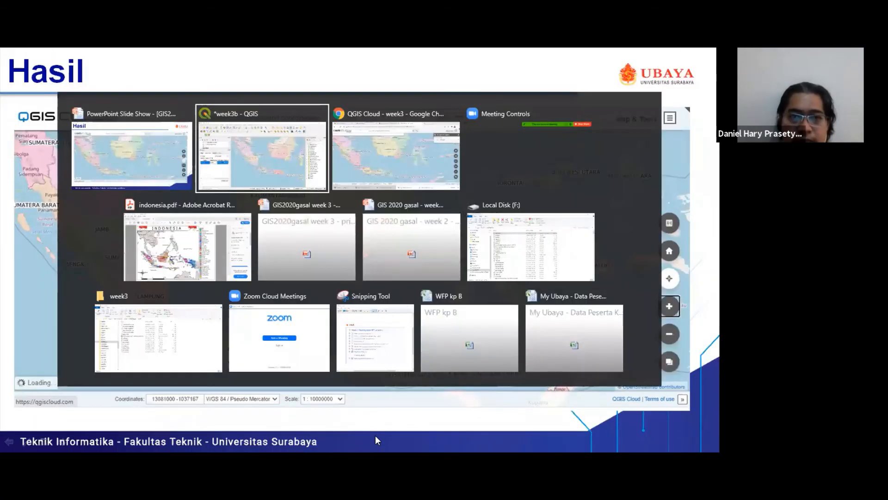
pyautogui.hotkey('alt', 'Tab')
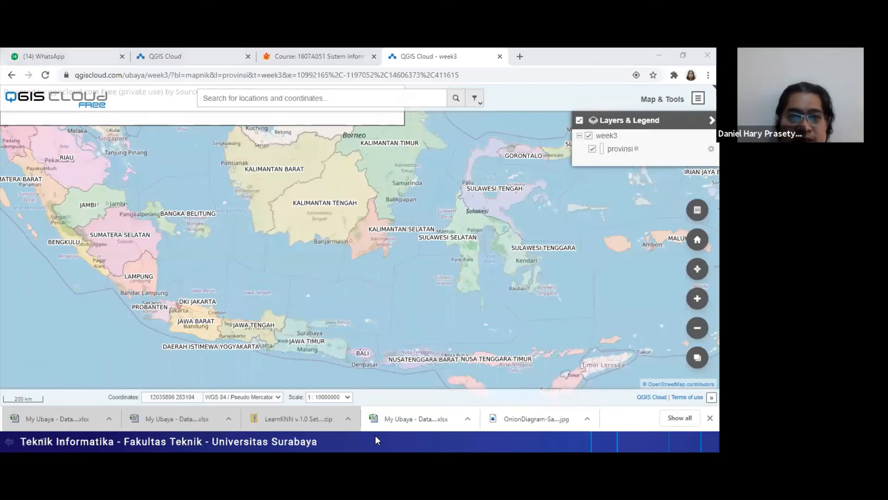
pyautogui.hotkey('alt', 'Tab')
pyautogui.press('Tab')
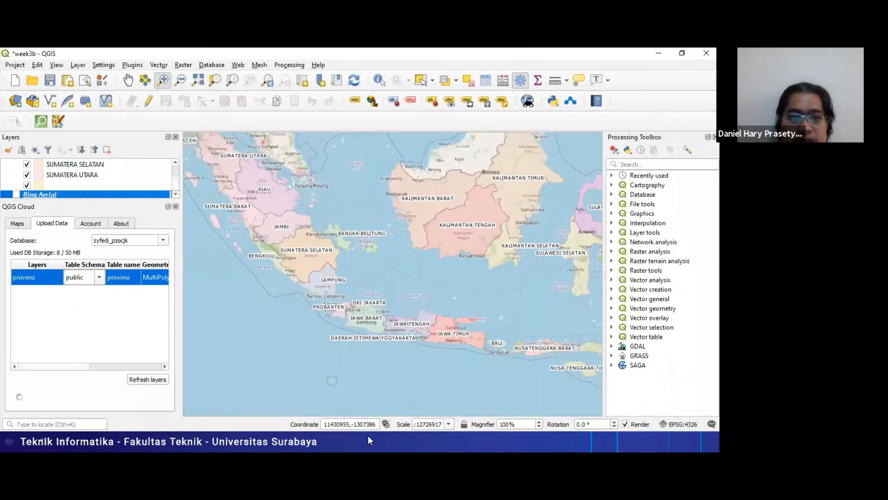
# - Leave the slide show in PowerPoint and append ", dalam bentuk pdf" to the printout item on the "Cek Progres" slide
pyautogui.hotkey('alt', 'Tab')
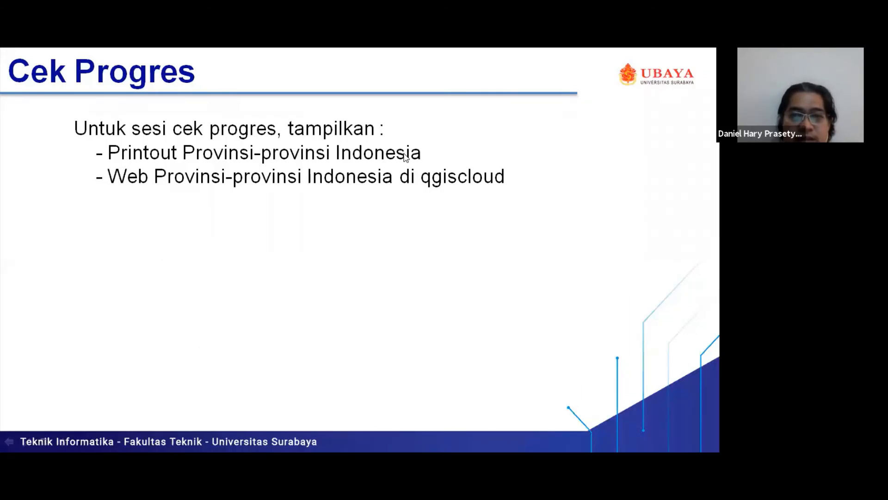
pyautogui.press('Escape')
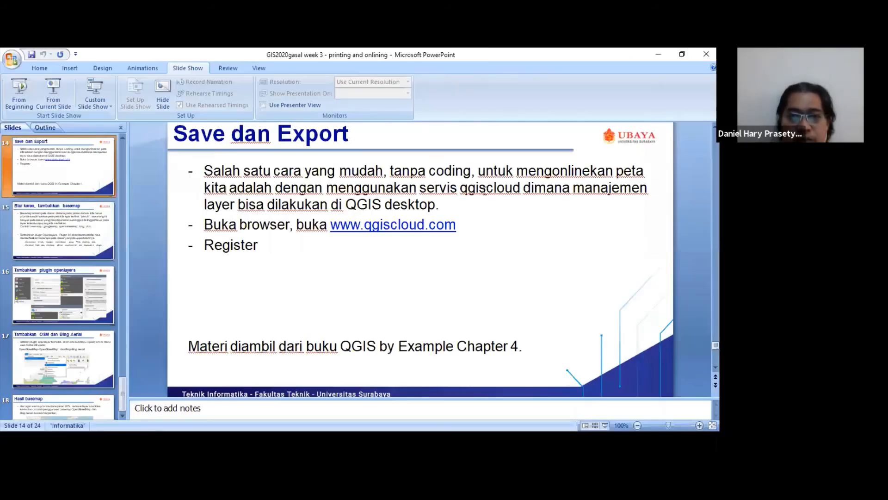
pyautogui.click(482, 190)
pyautogui.write('dalam bentuk pdf')
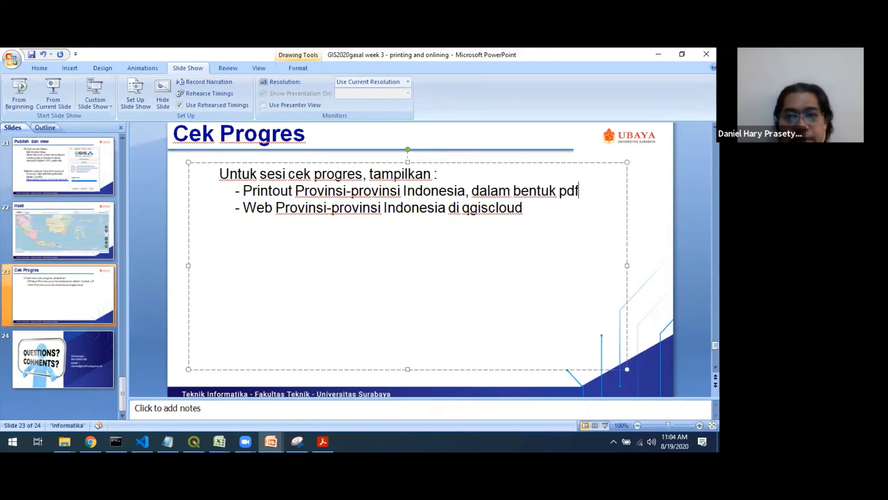